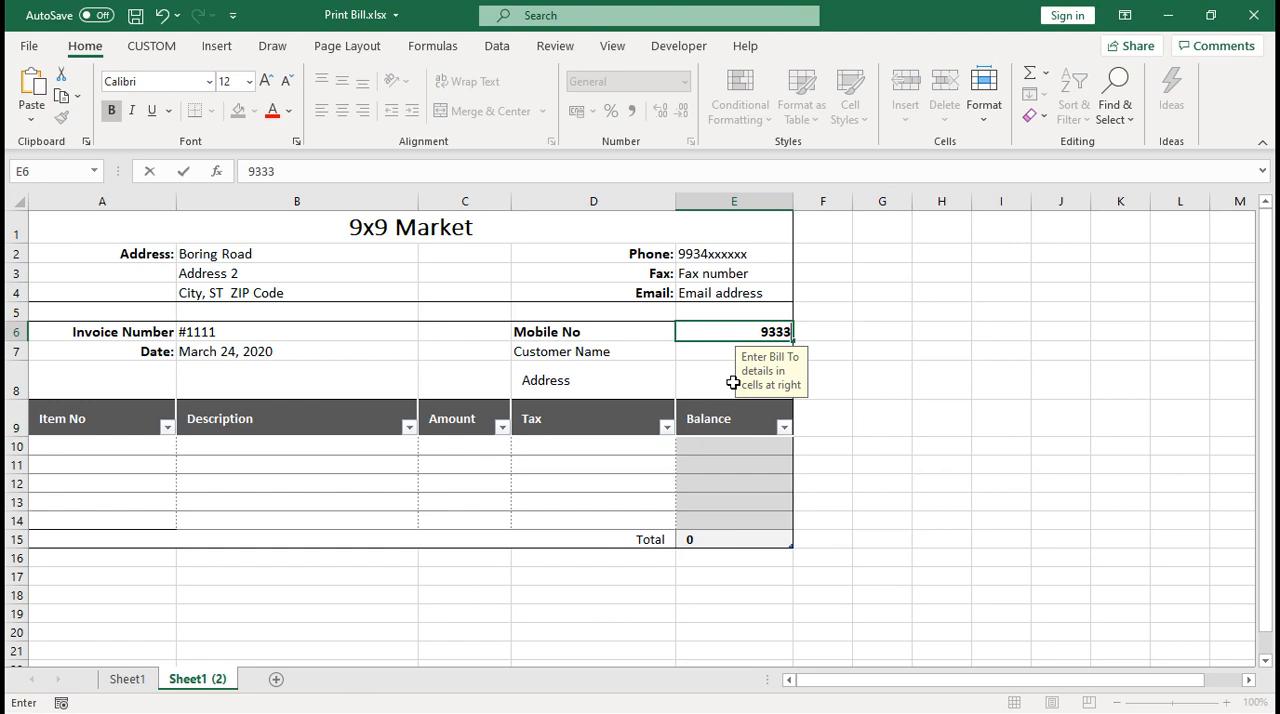
# Enter the customer's mobile number in cell E6 of the bill
pyautogui.press('BackSpace')
pyautogui.write('4123456')
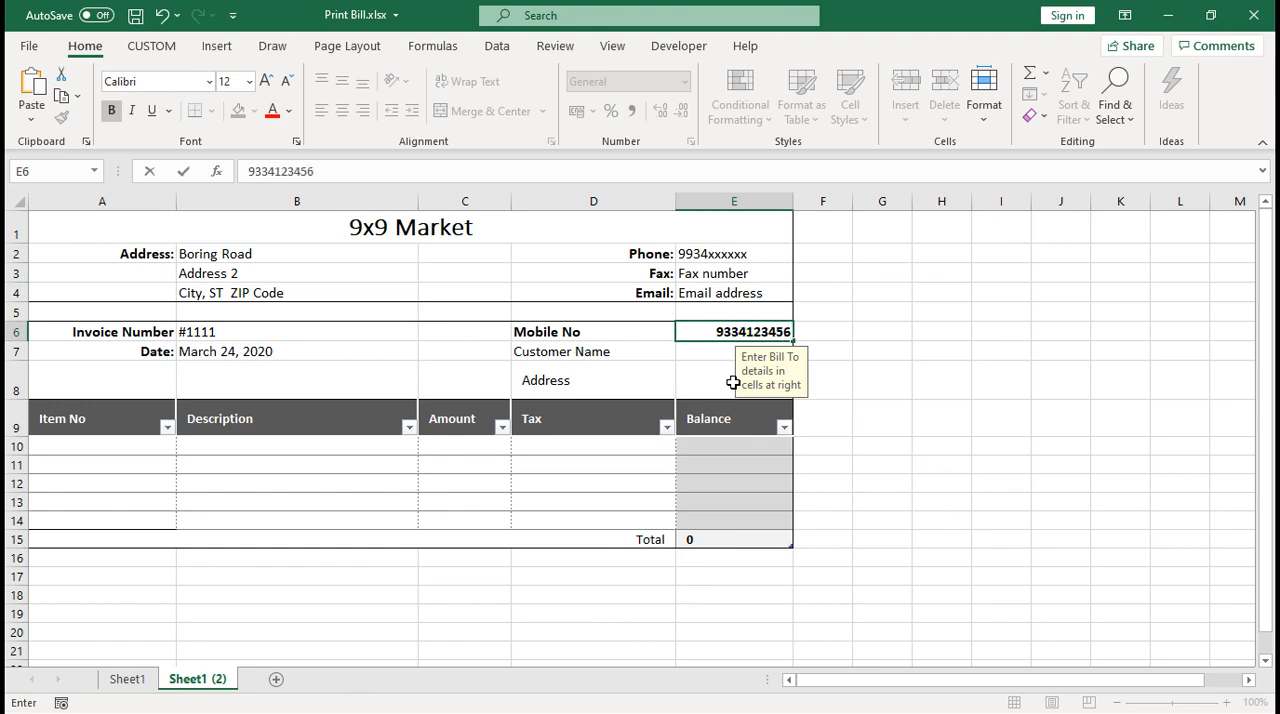
pyautogui.press('Return')
pyautogui.click(825, 376)
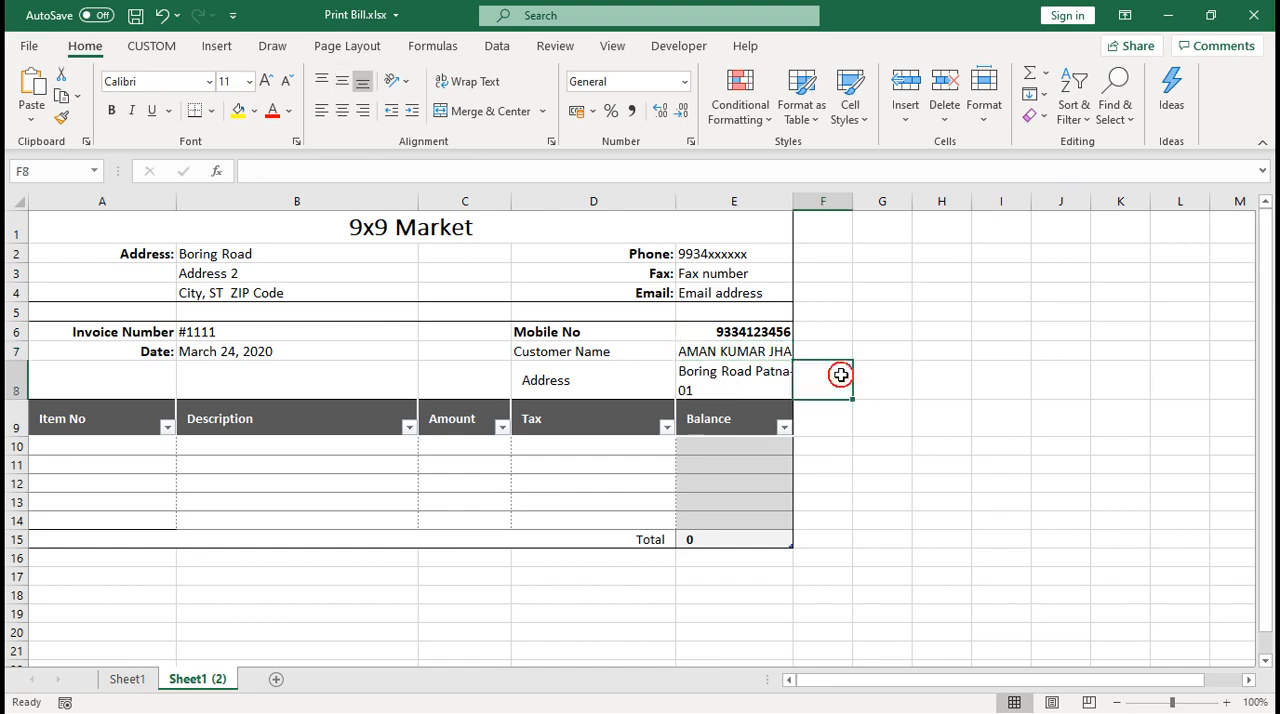
# Clear the mobile number from cell E6
pyautogui.click(766, 332)
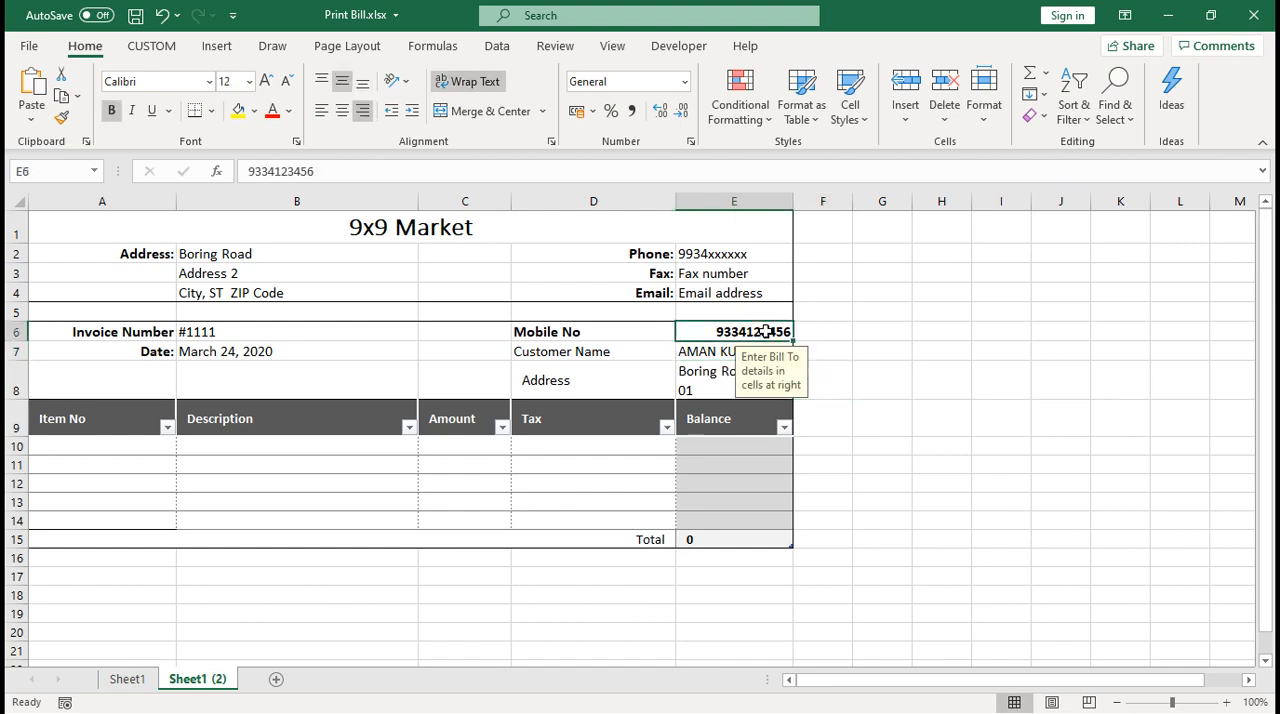
pyautogui.press('Delete')
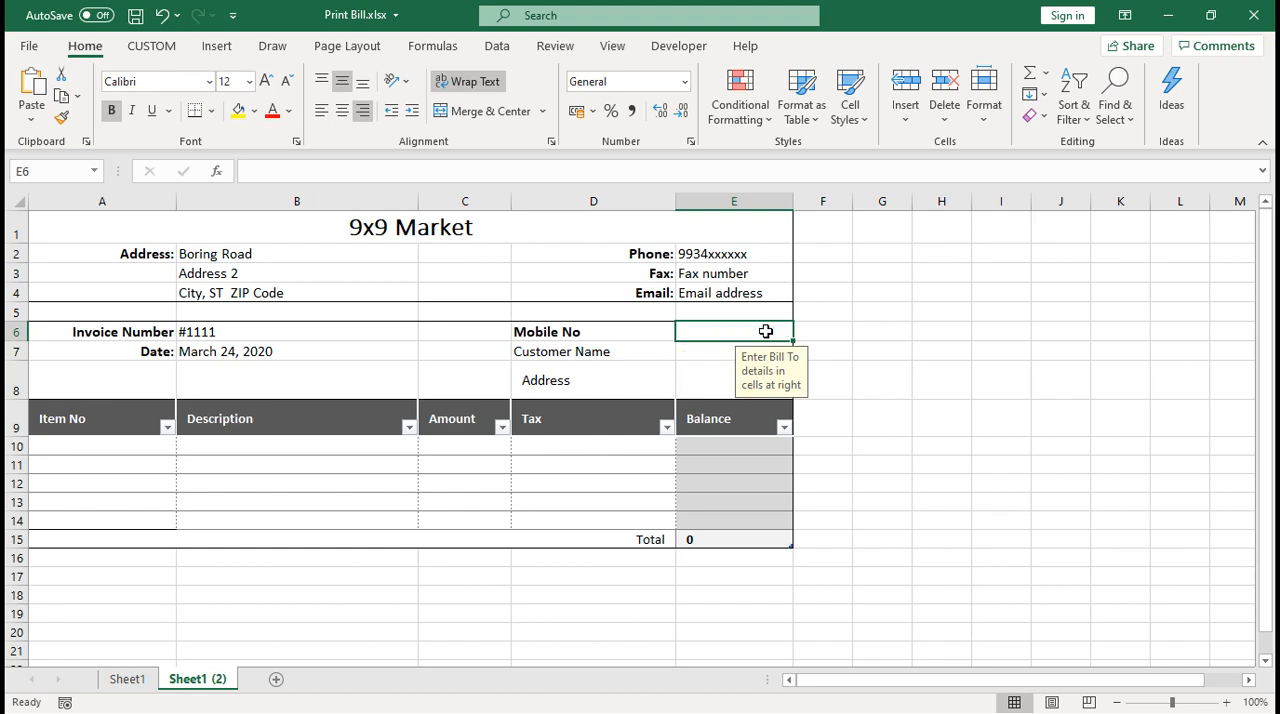
pyautogui.click(862, 402)
# Re-enter the customer's mobile number in cell E6 and select the customer details block D6:E8
pyautogui.click(776, 333)
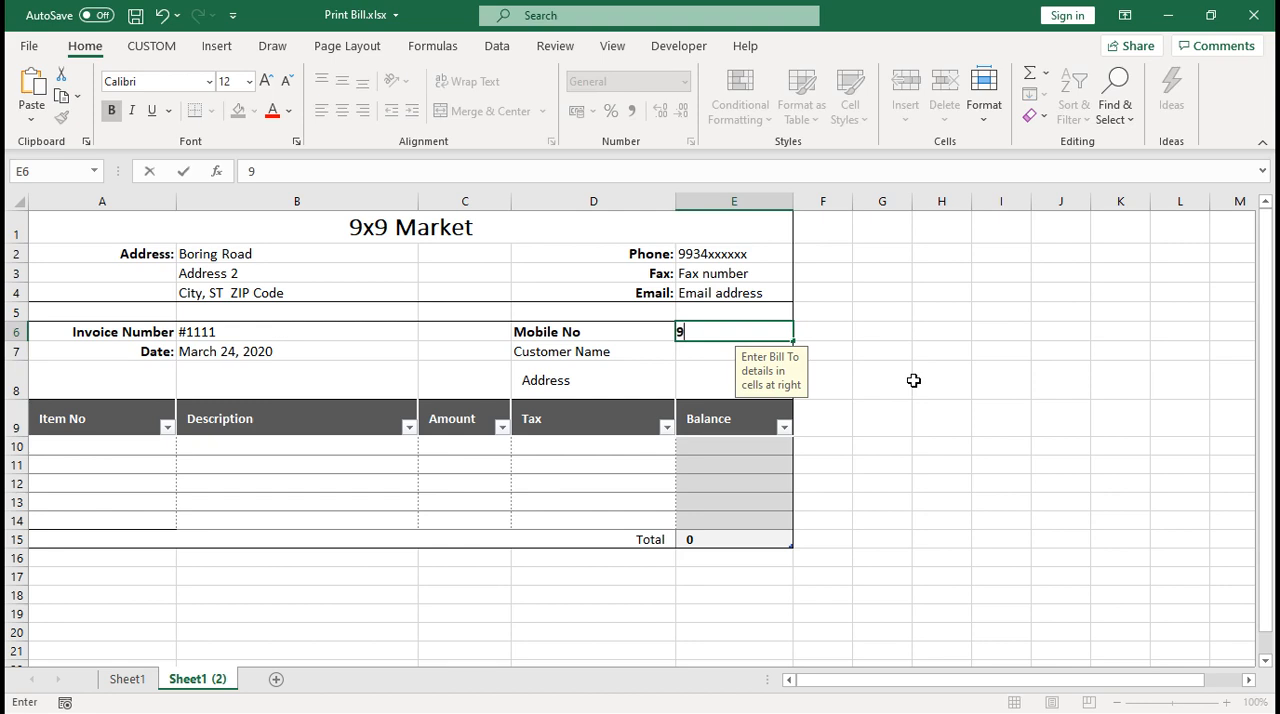
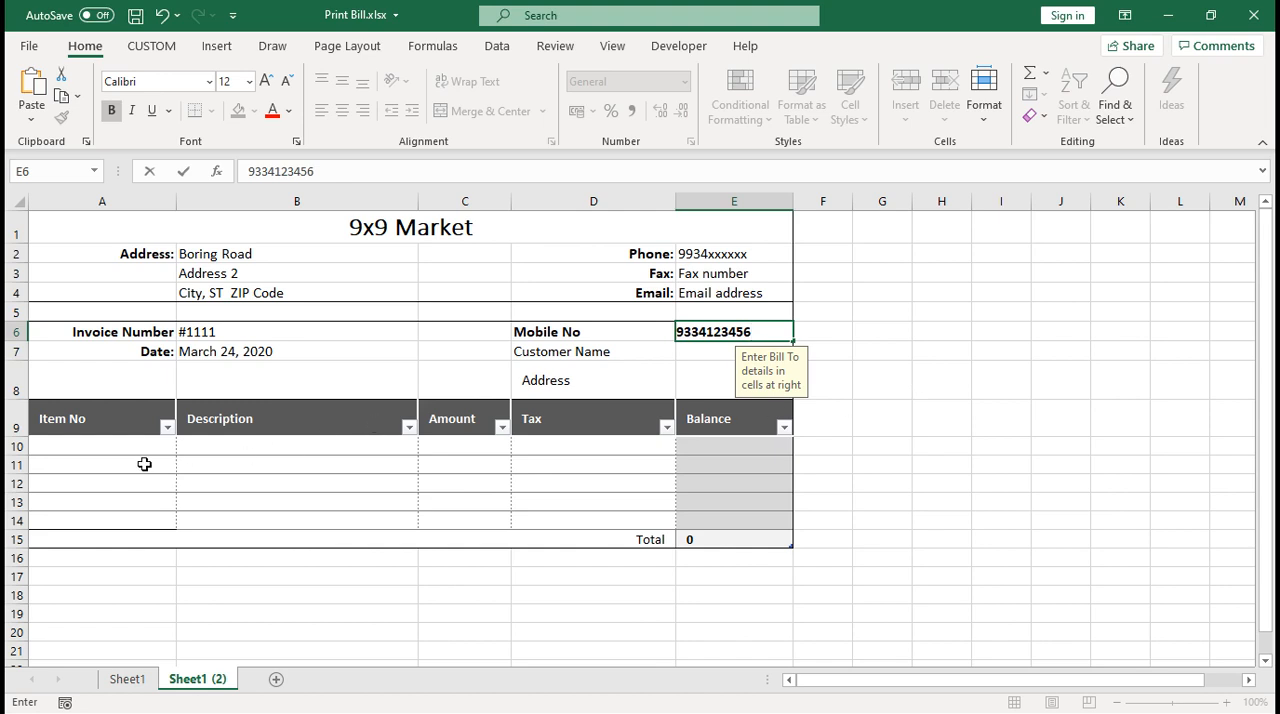
pyautogui.click(128, 448)
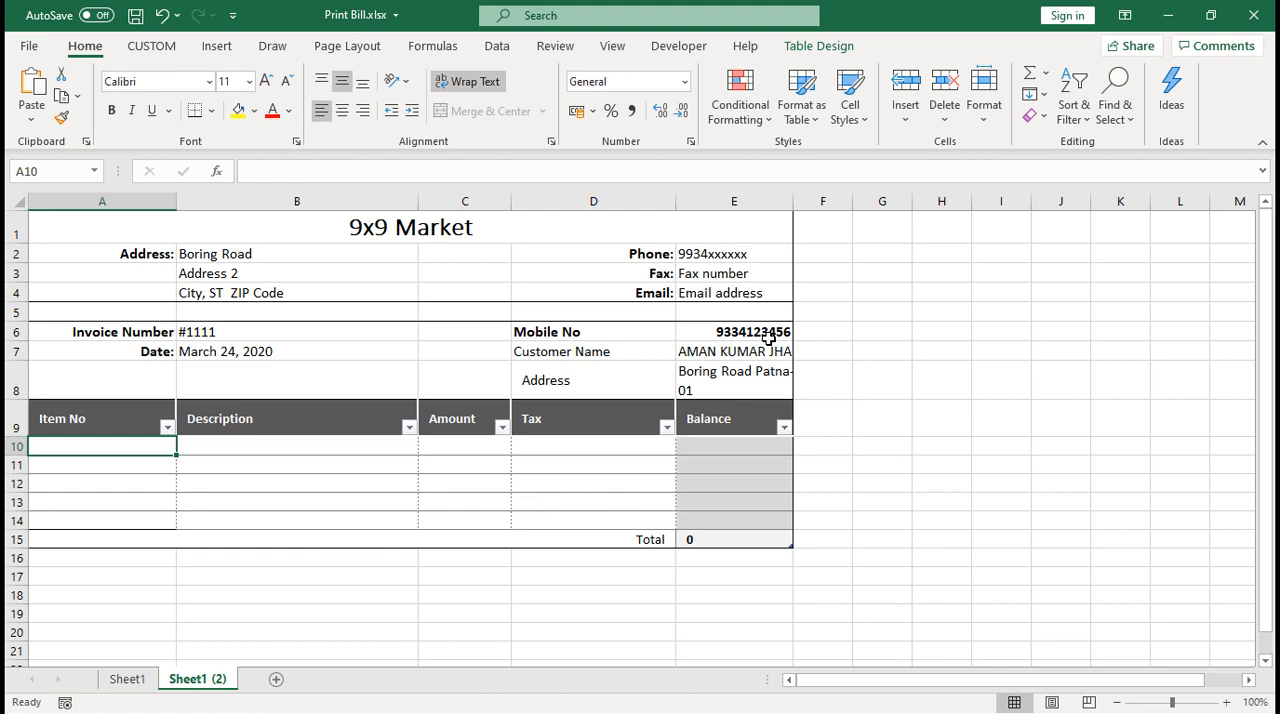
pyautogui.moveTo(600, 331); pyautogui.dragTo(733, 382)
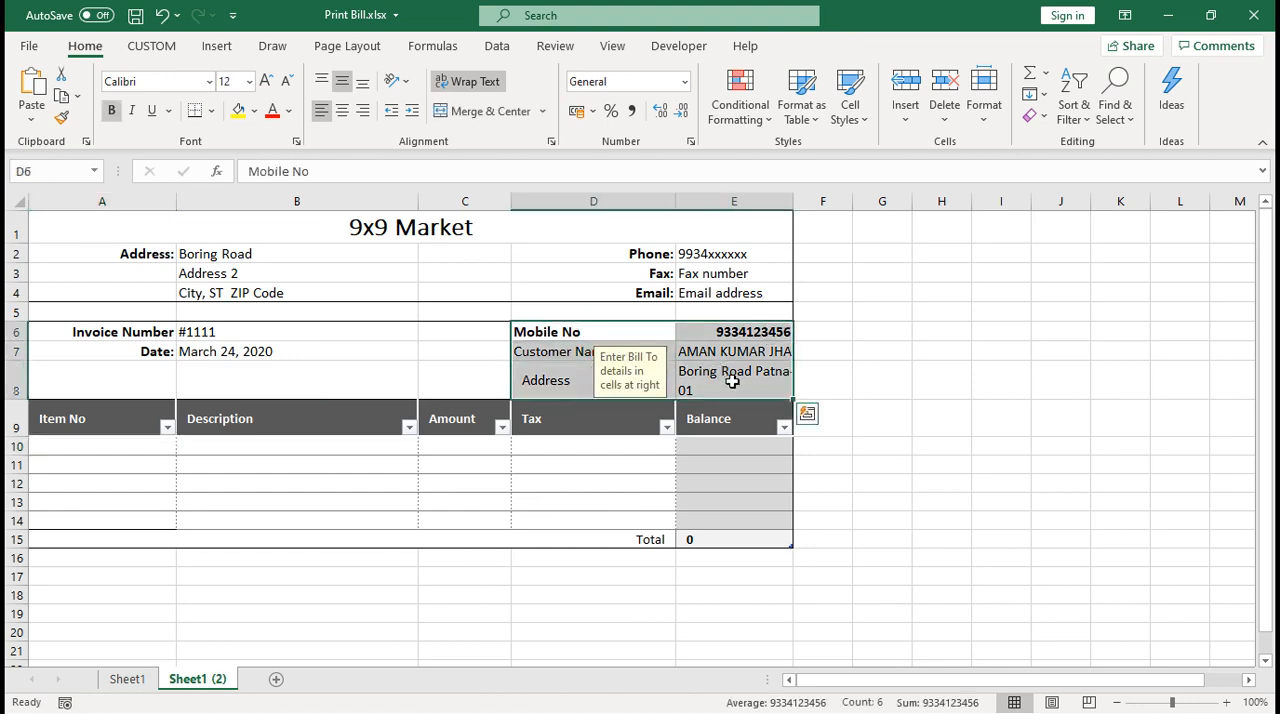
# Enter the item numbers p001 in cell A10 and P045 in cell A11 of the bill
pyautogui.click(112, 447)
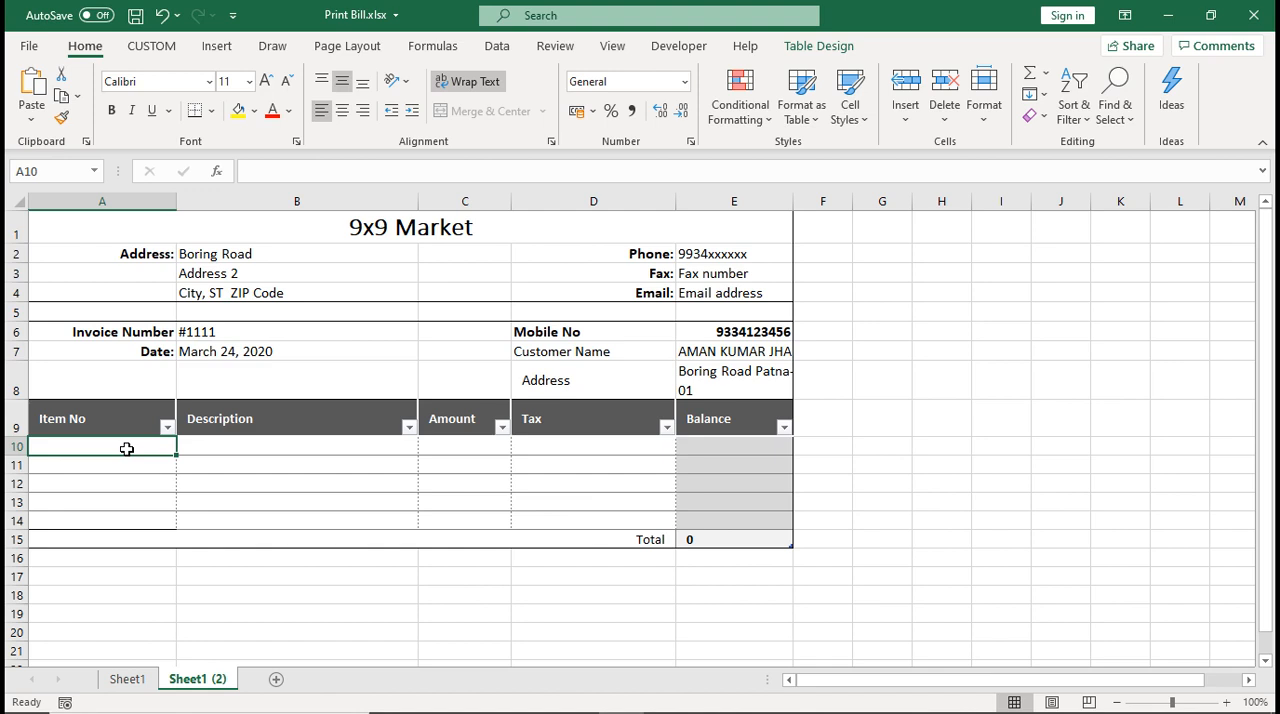
pyautogui.write('p001')
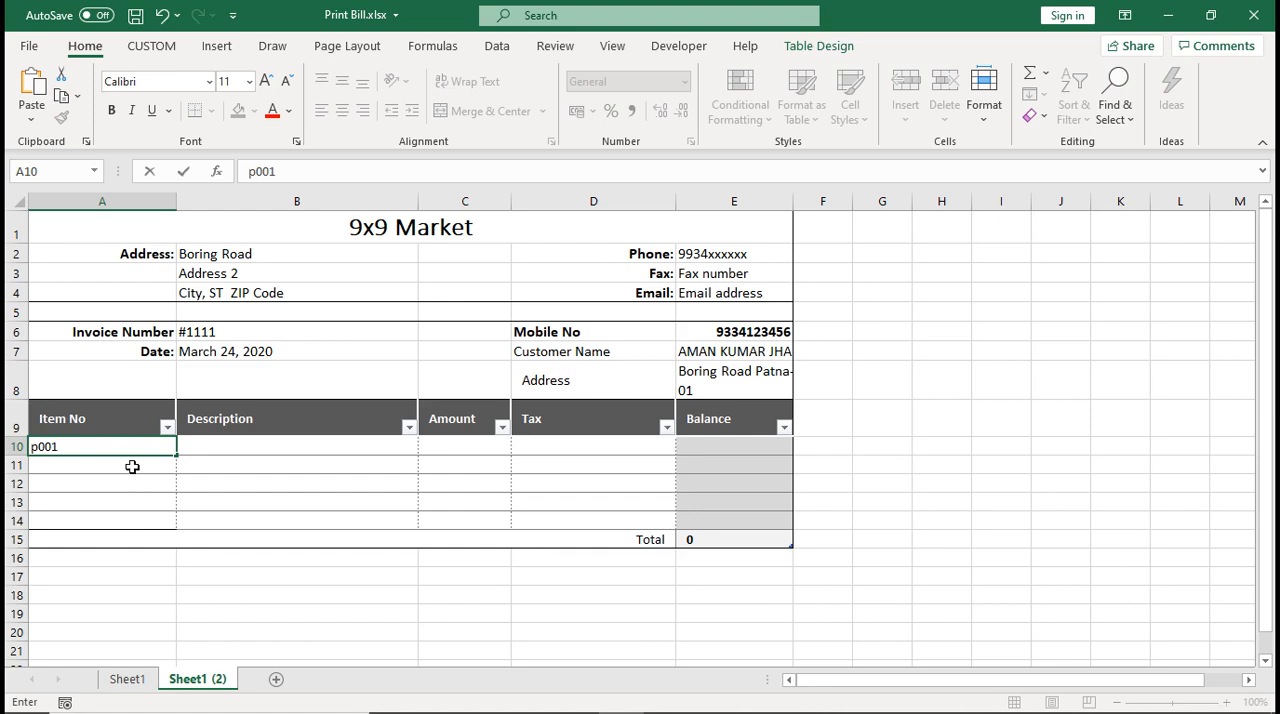
pyautogui.click(132, 466)
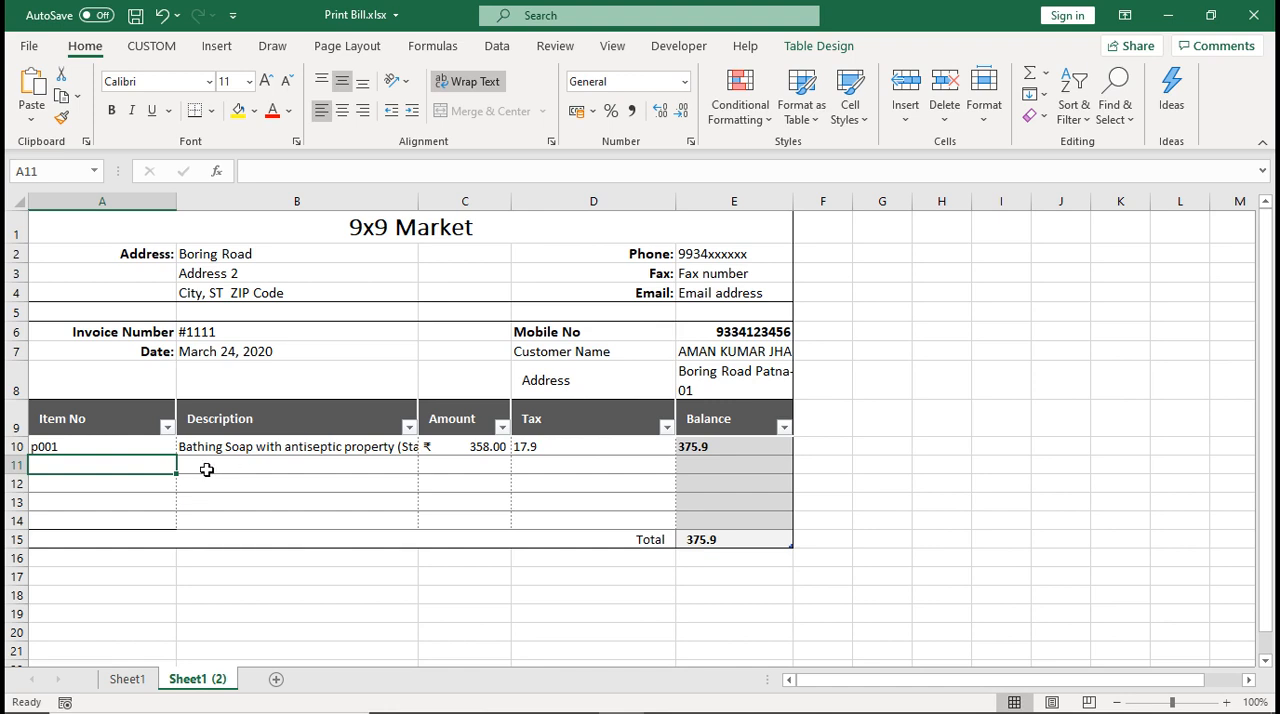
pyautogui.write('P001')
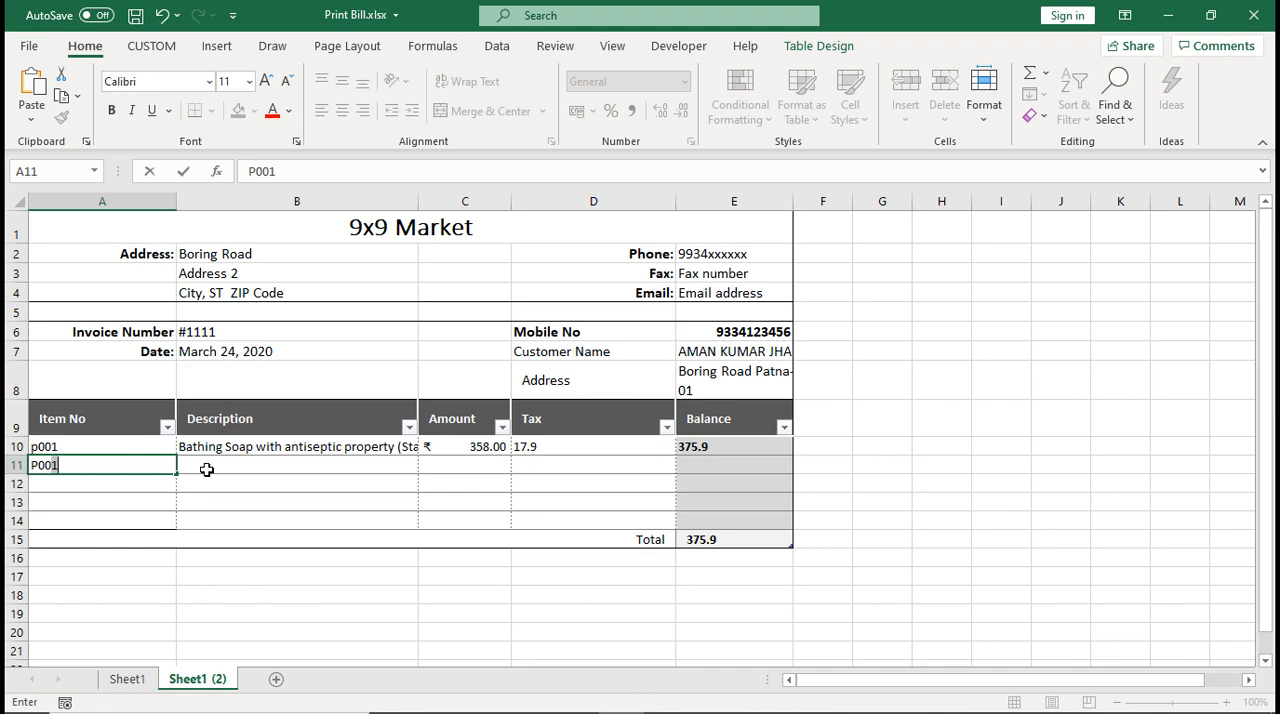
pyautogui.press('BackSpace')
pyautogui.write('45')
pyautogui.press('BackSpace')
pyautogui.press('BackSpace')
pyautogui.press('BackSpace')
pyautogui.write('45')
pyautogui.press('Return')
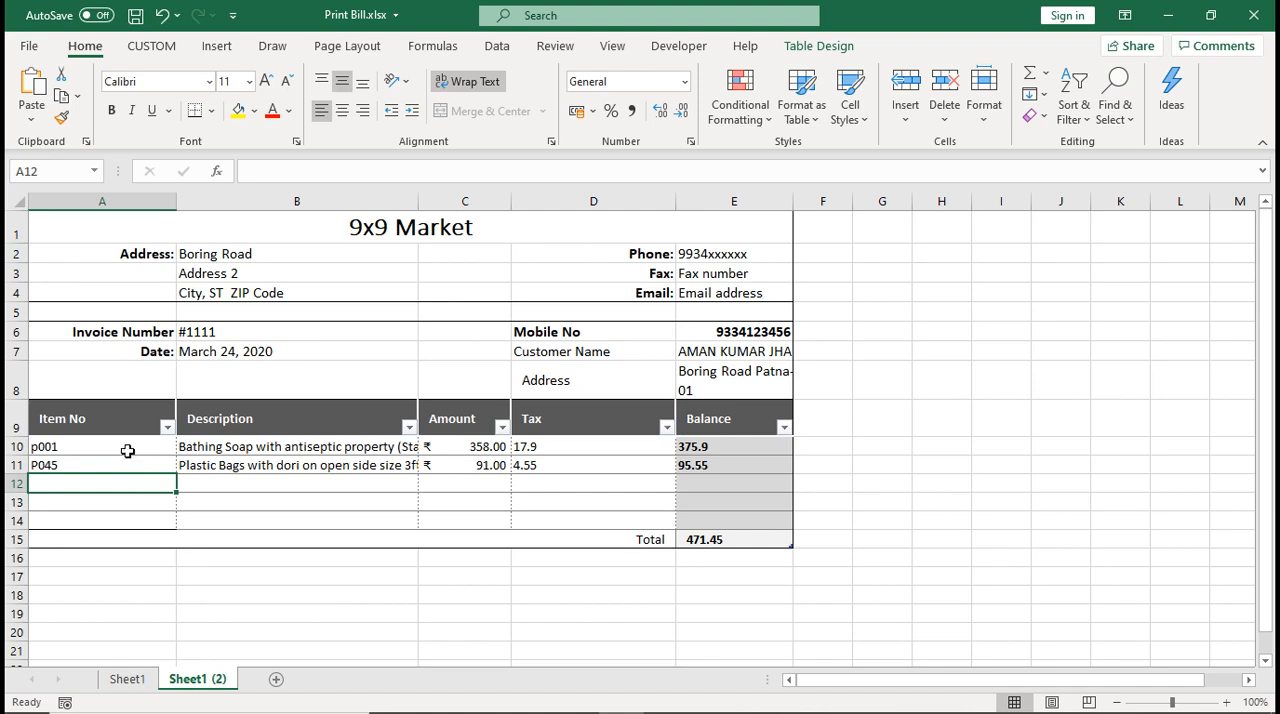
# Clear the item numbers in A10:A11 and the mobile number in E6
pyautogui.moveTo(127, 449); pyautogui.dragTo(122, 479)
pyautogui.press('Delete')
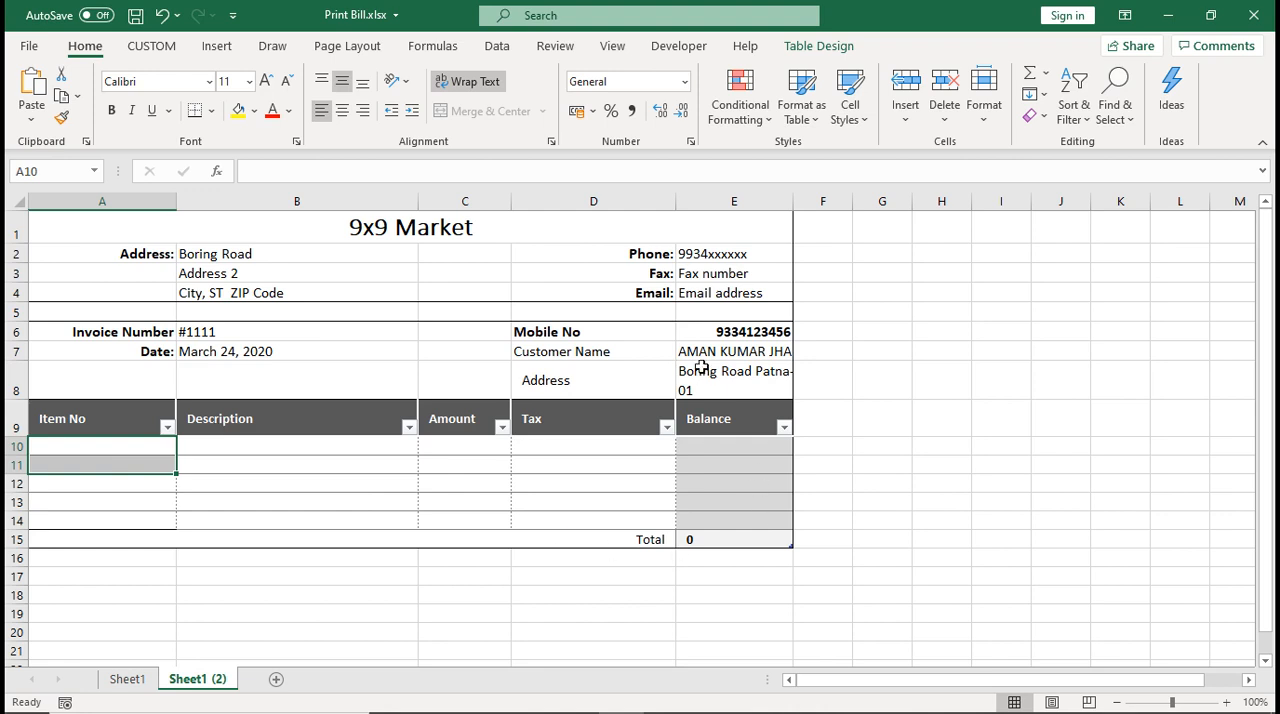
pyautogui.click(718, 330)
pyautogui.press('Delete')
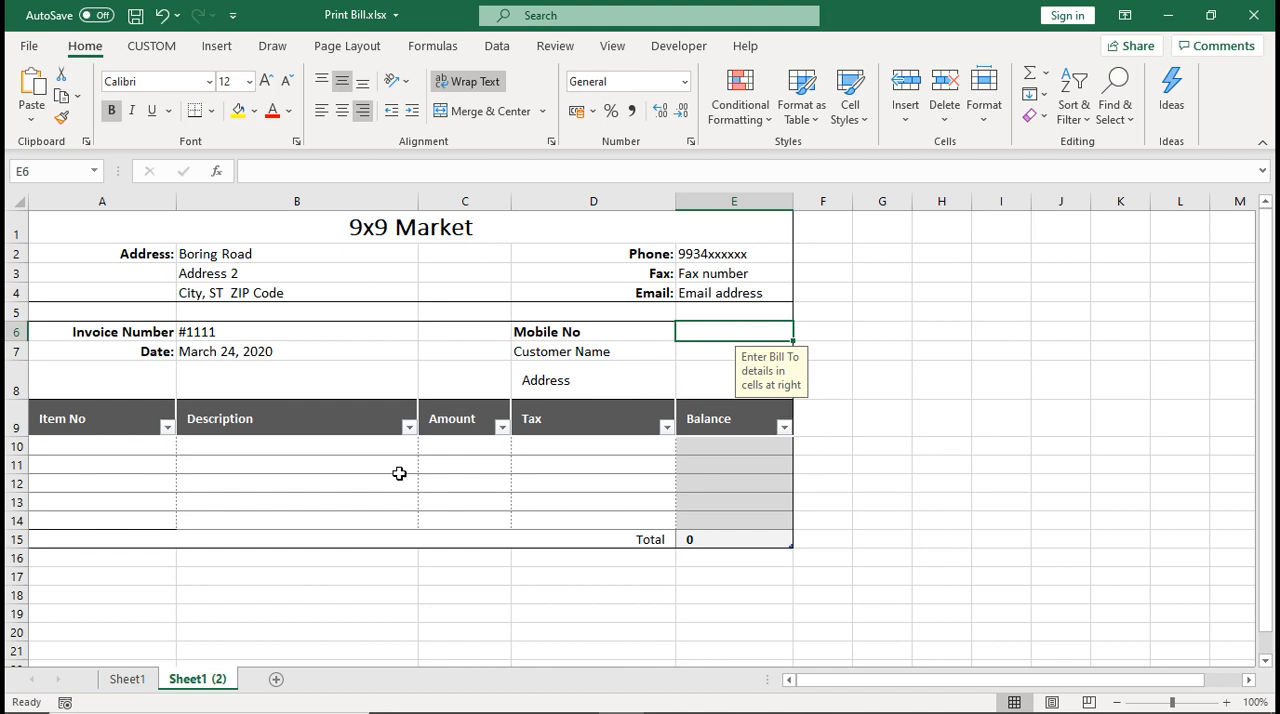
# Look at Sheet1 and at the VLOOKUP example bill in the PowerPoint slide show, and return to Sheet1 (2) in Excel
pyautogui.click(144, 681)
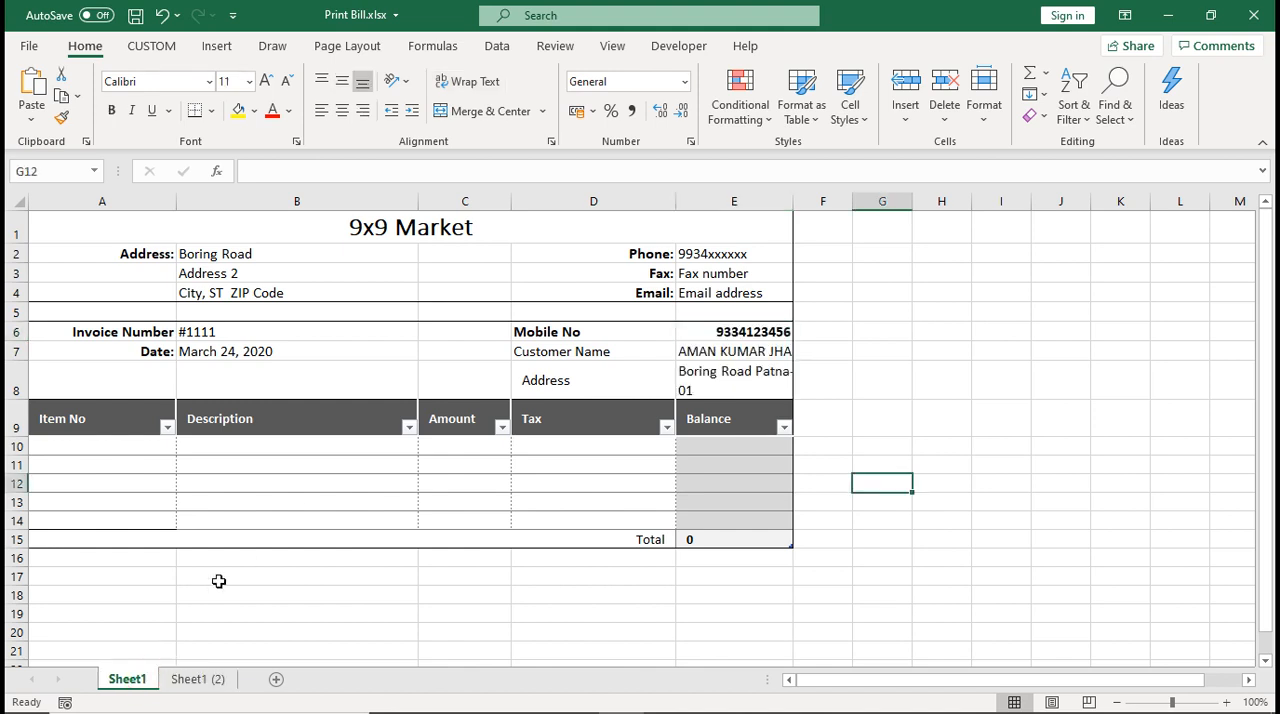
pyautogui.click(186, 678)
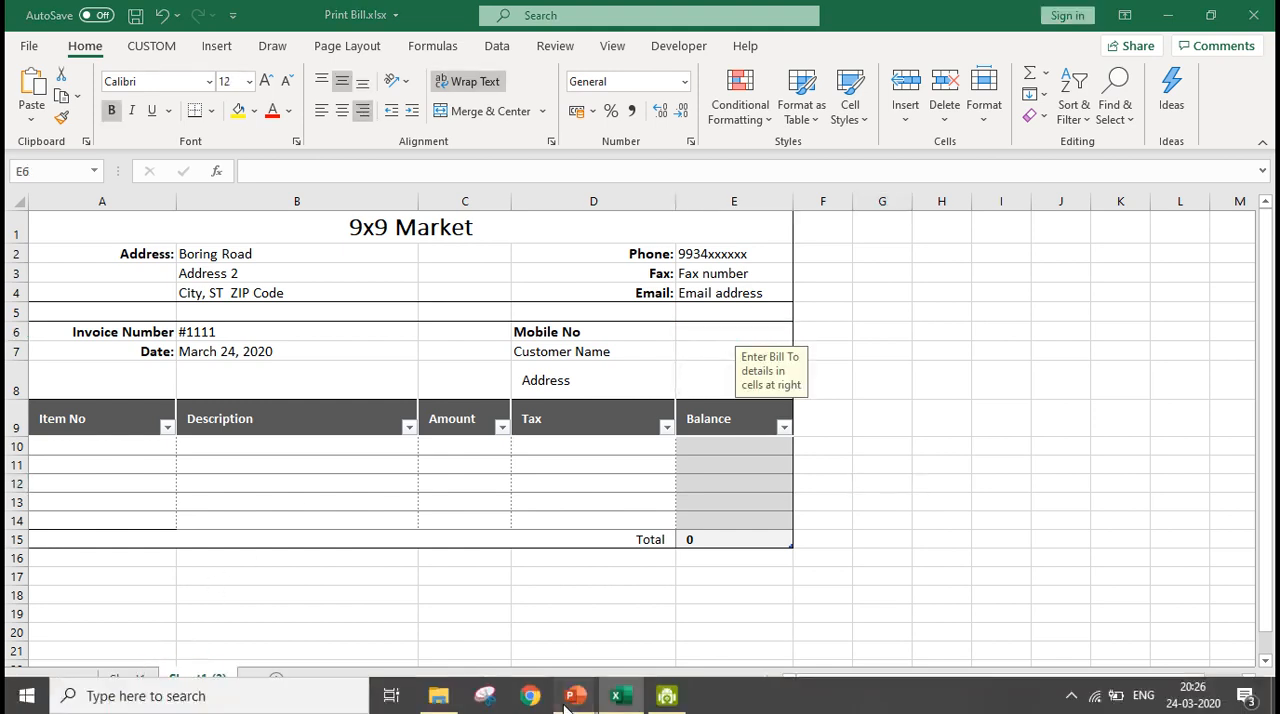
pyautogui.moveTo(580, 694)
pyautogui.click(626, 648)
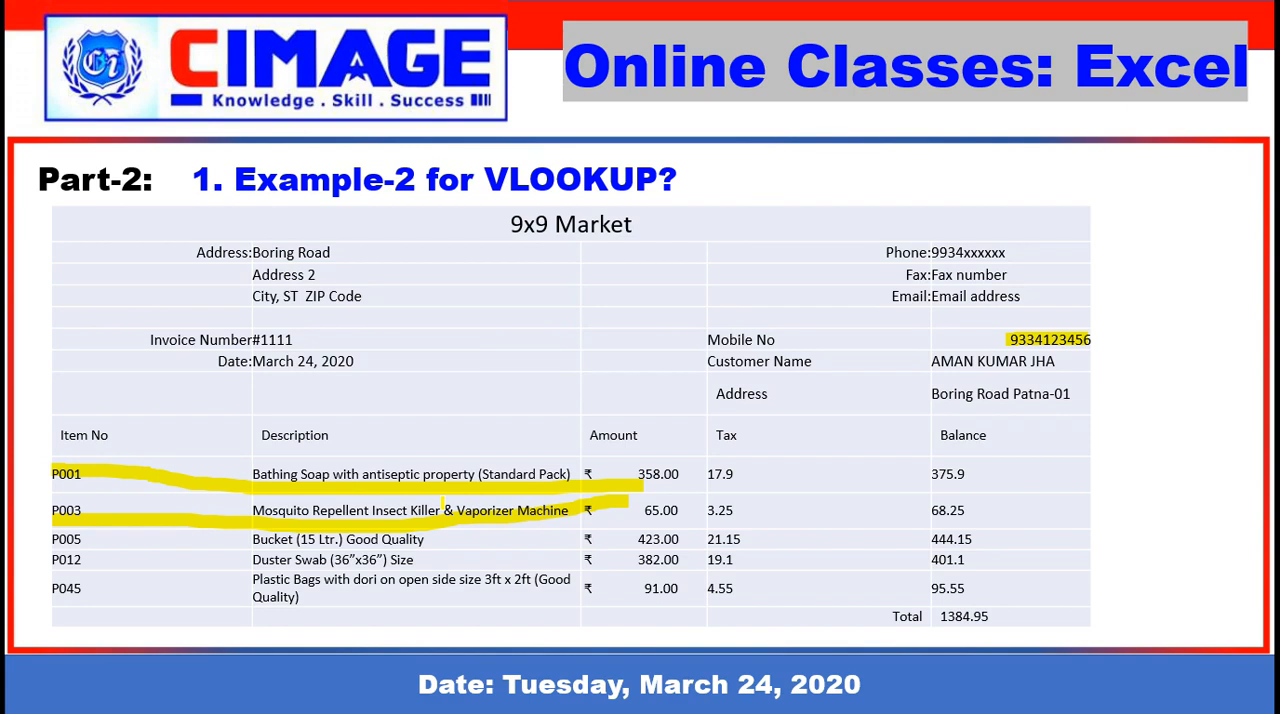
pyautogui.hotkey('alt', 'Tab')
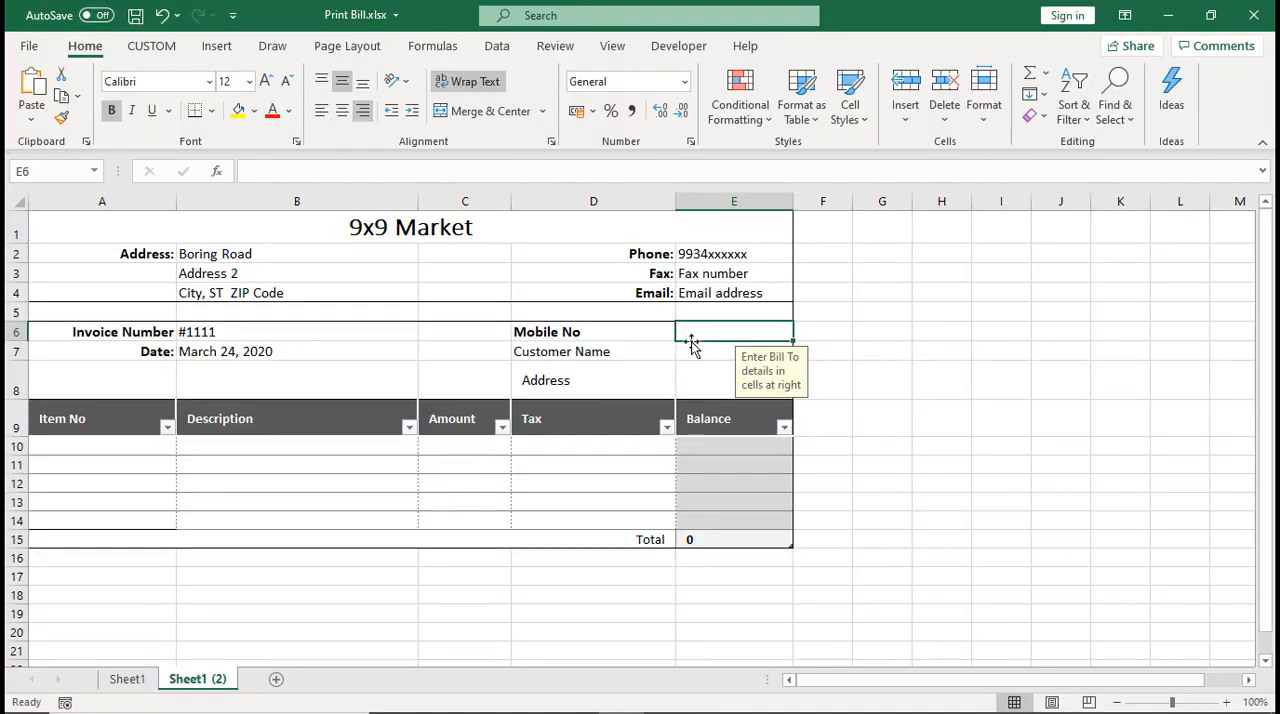
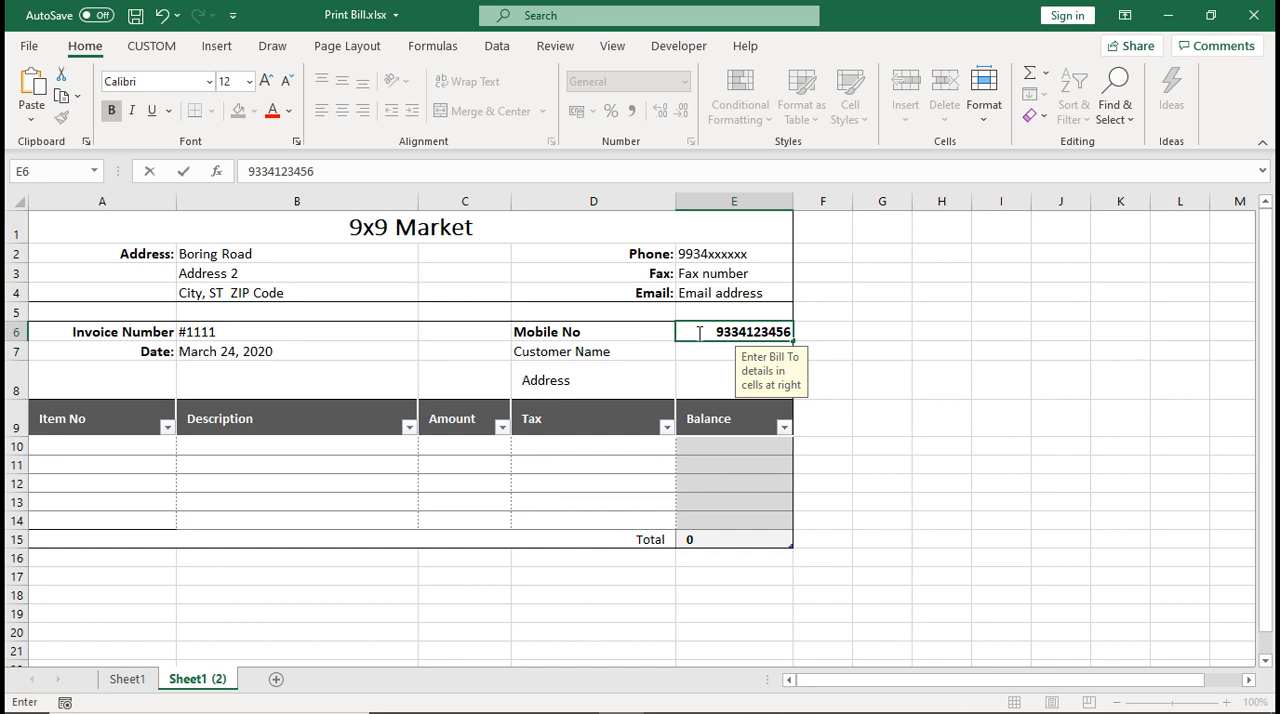
# Enter the customer's mobile number in the Mobile No cell E6 of Sheet1 (2)
pyautogui.hotkey('alt', 'Tab')
pyautogui.hotkey('alt', 'Tab')
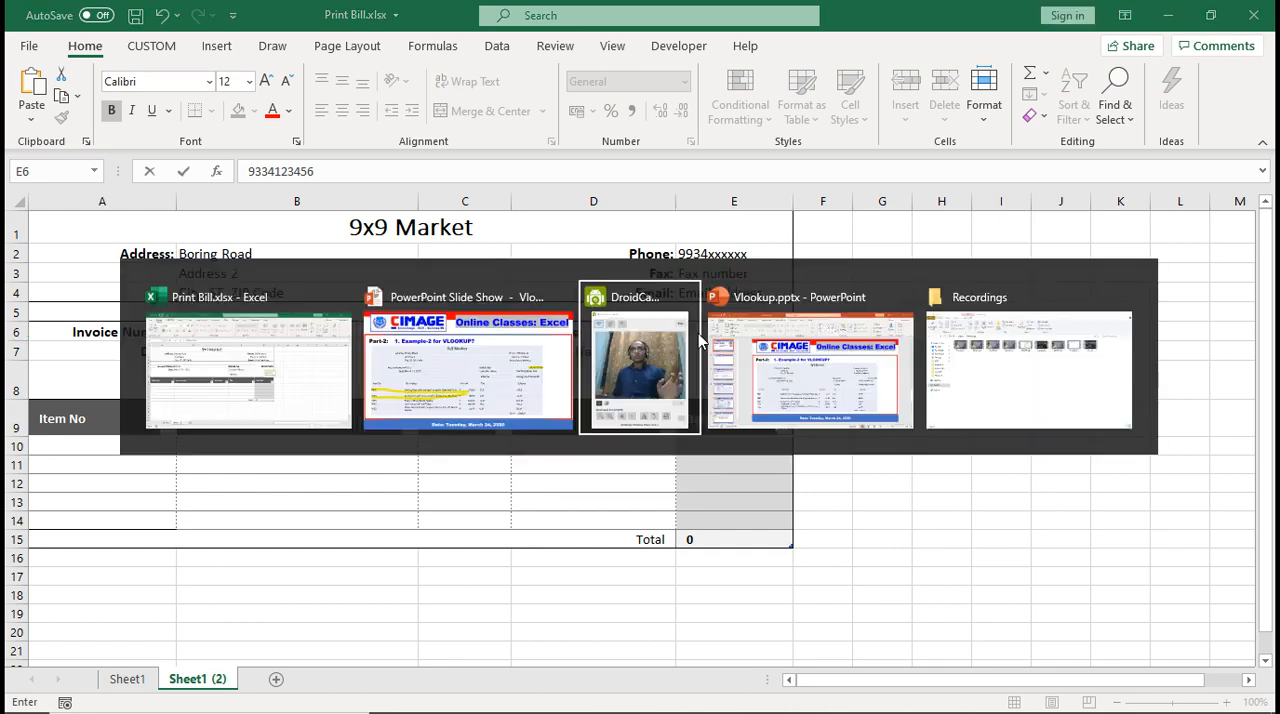
pyautogui.hotkey('alt', 'Tab')
pyautogui.hotkey('alt', 'Tab')
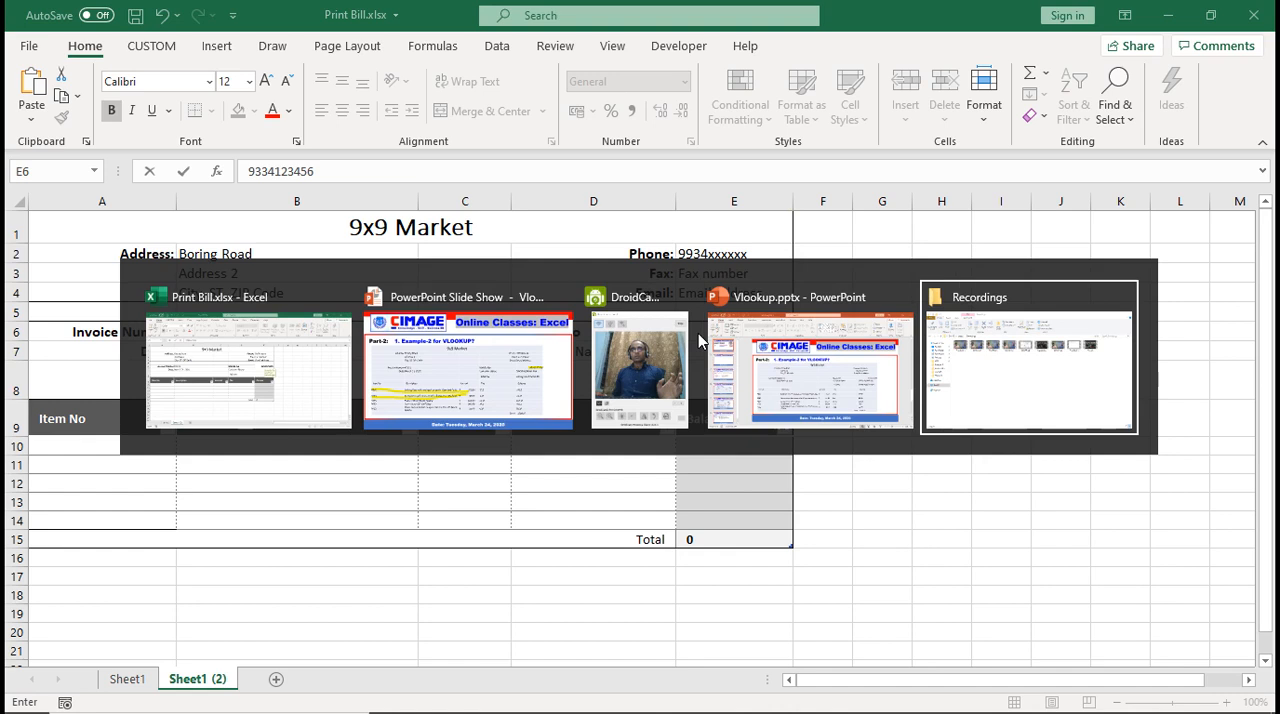
pyautogui.hotkey('alt', 'Tab')
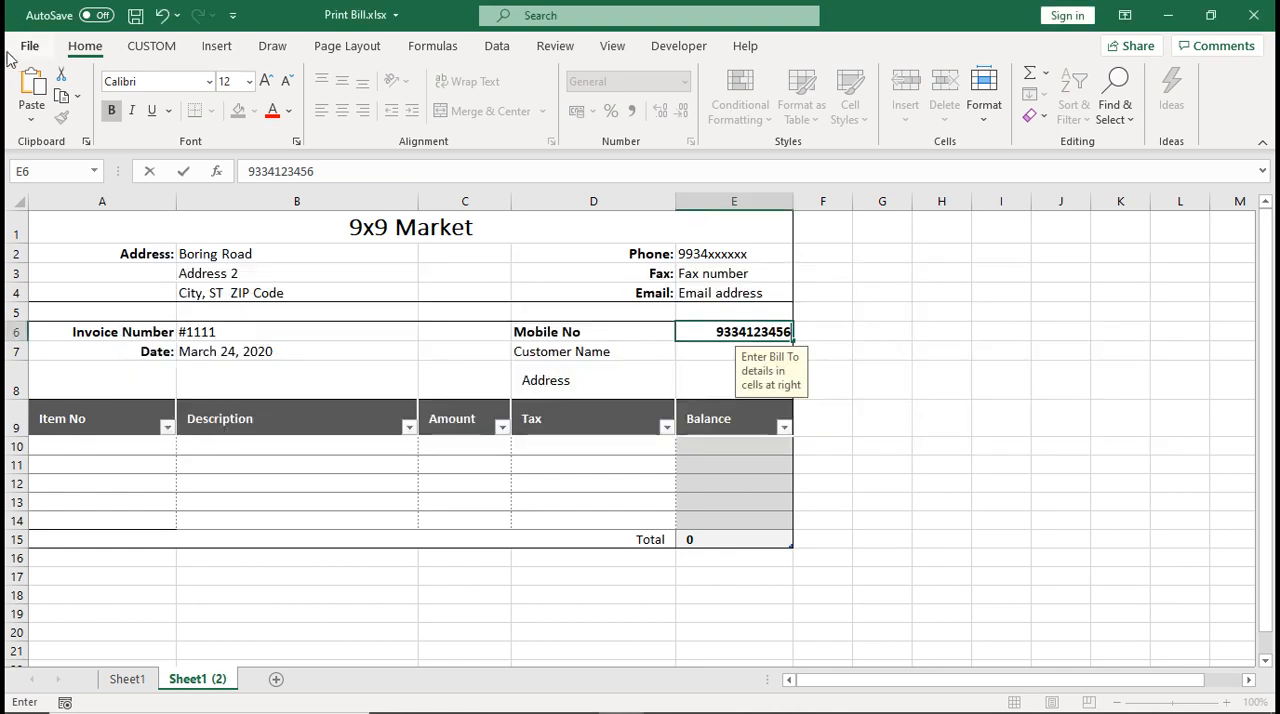
pyautogui.press('Return')
# Open the recent workbooks Inventary List with Price.xlsx and Cutomer Record.xlsx
pyautogui.hotkey('alt', 'f')
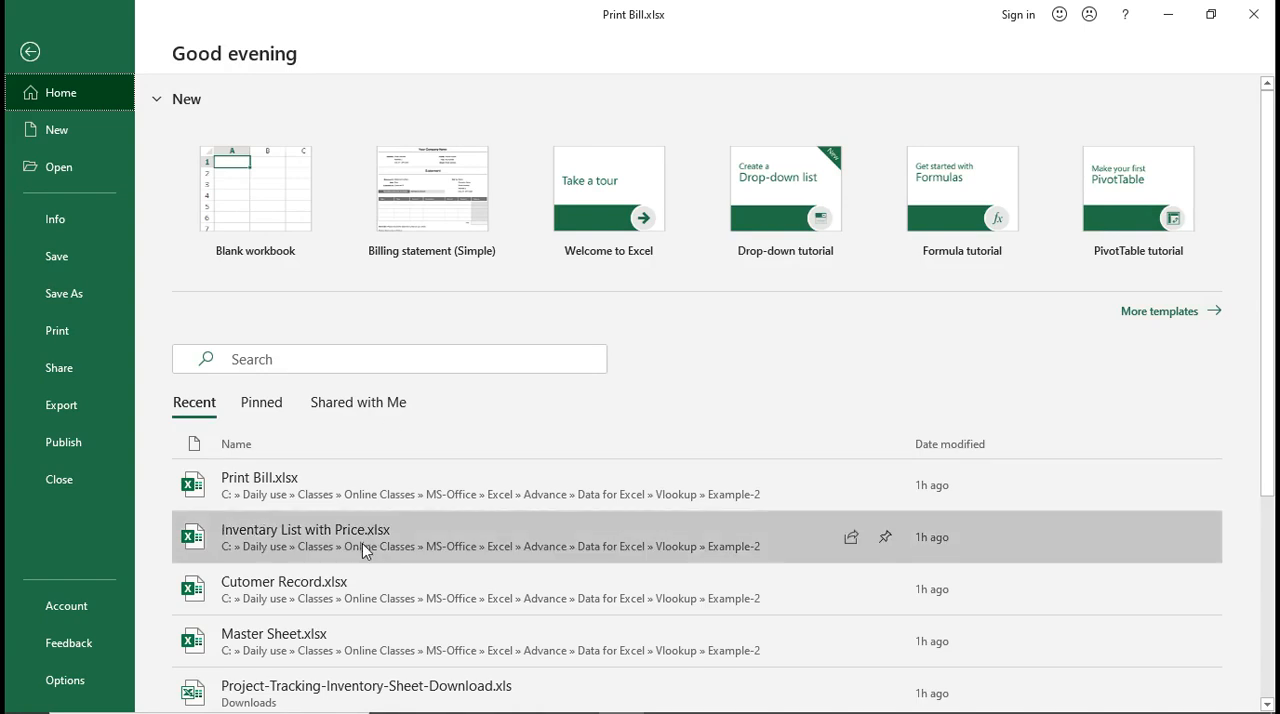
pyautogui.click(366, 540)
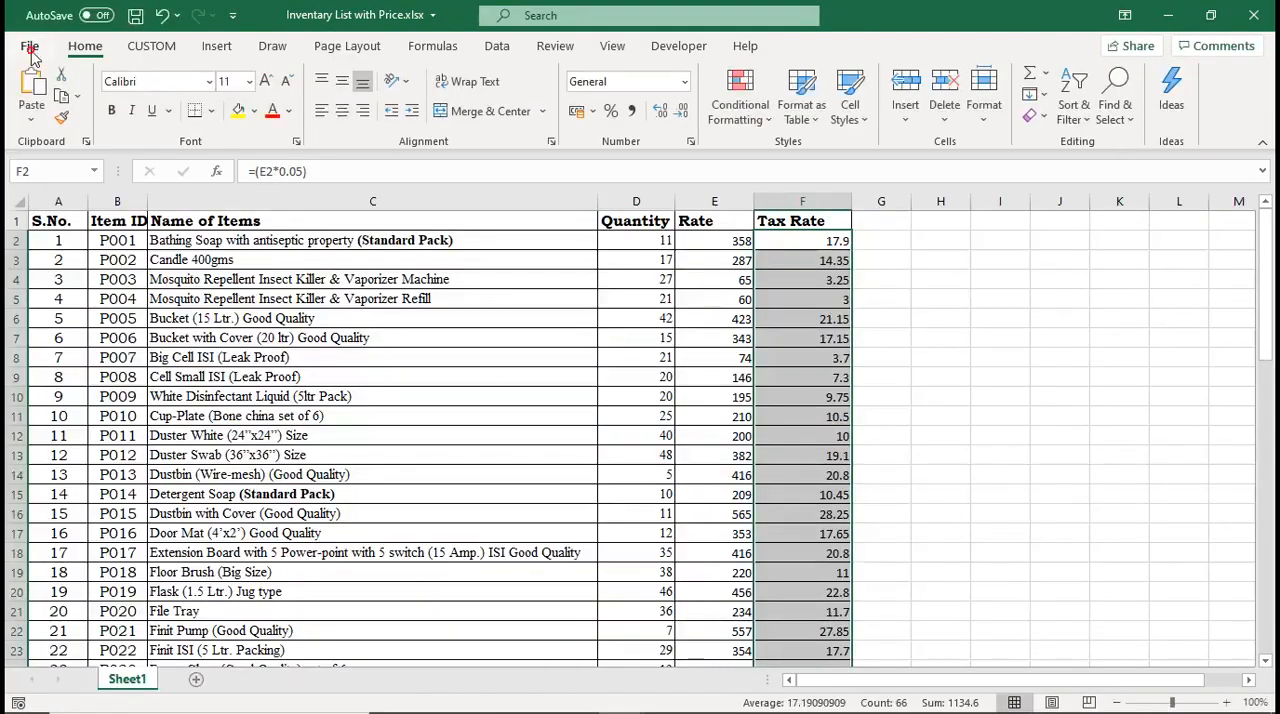
pyautogui.click(29, 47)
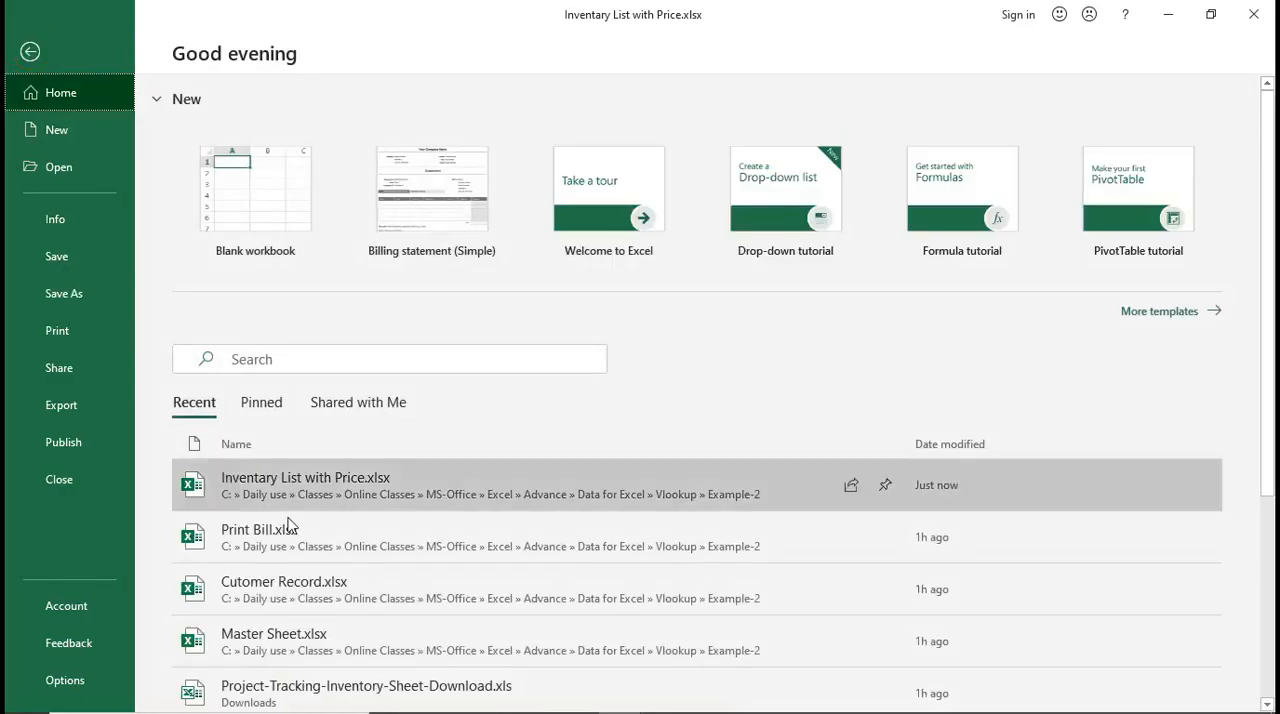
pyautogui.click(394, 594)
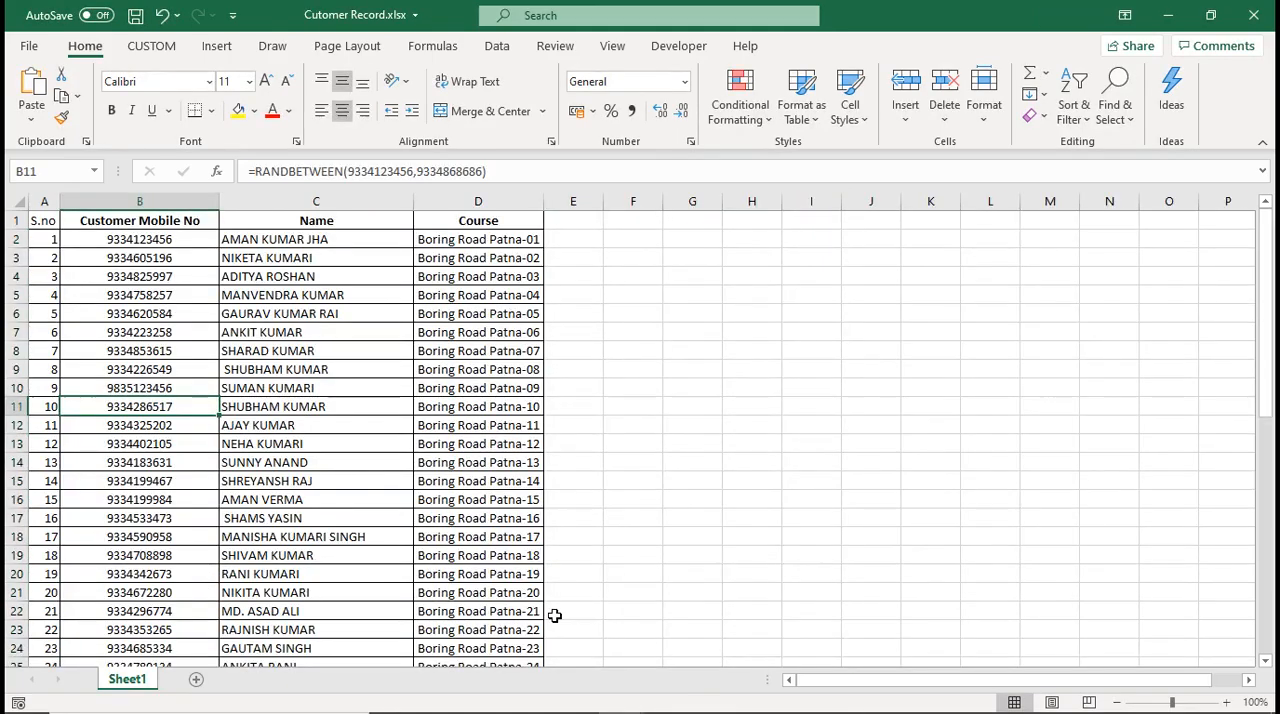
# Switch back to the Print Bill.xlsx workbook and select the customer details block D6:E8 to review it
pyautogui.moveTo(614, 712)
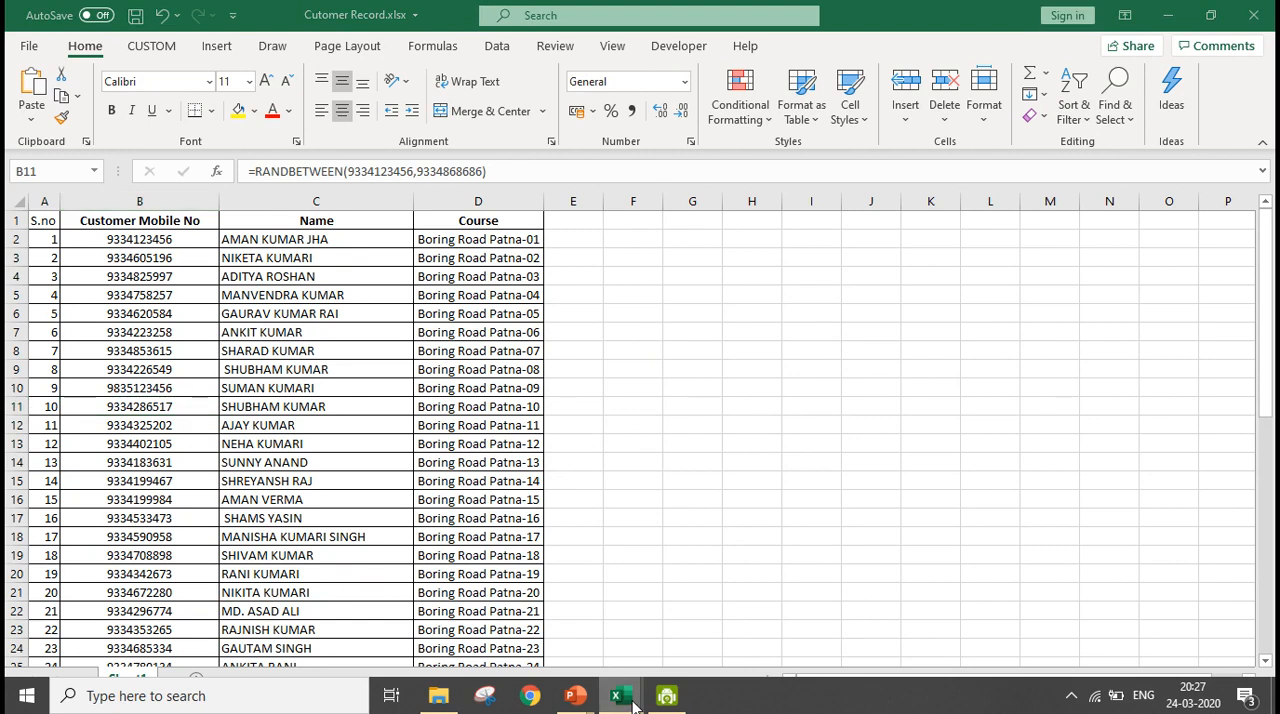
pyautogui.click(421, 610)
pyautogui.click(834, 465)
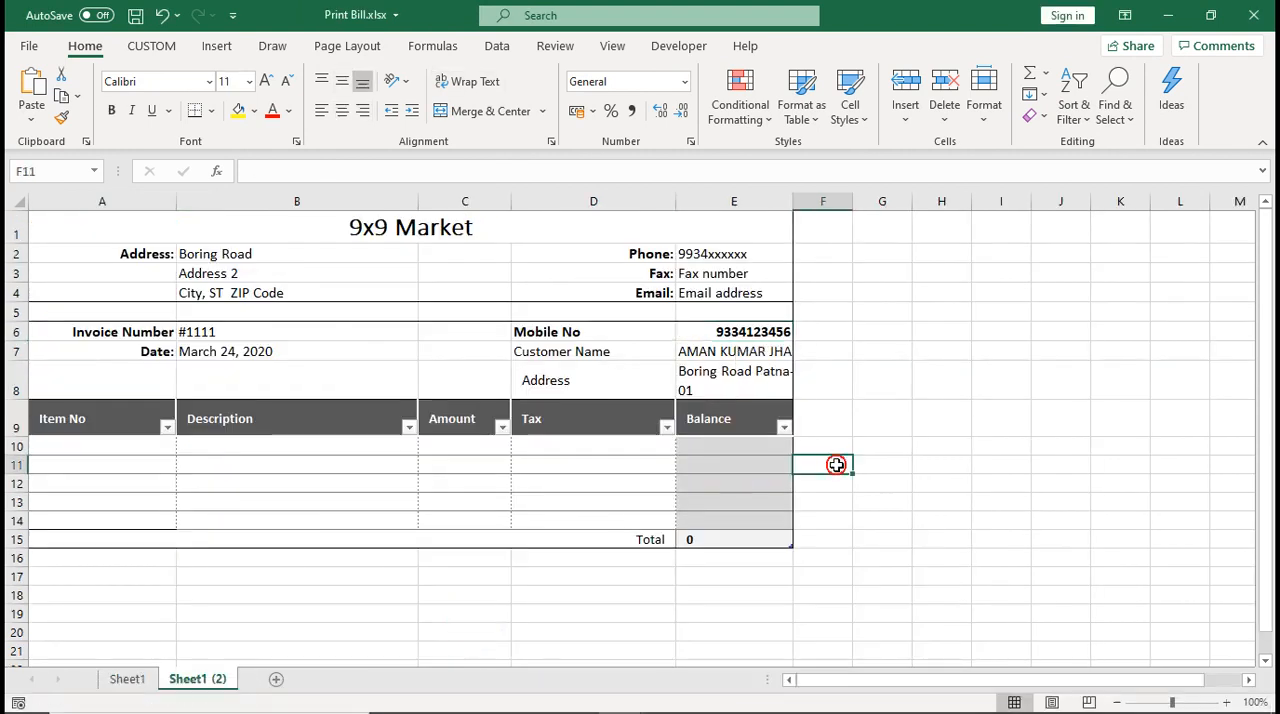
pyautogui.click(709, 330)
pyautogui.moveTo(709, 330); pyautogui.dragTo(711, 380)
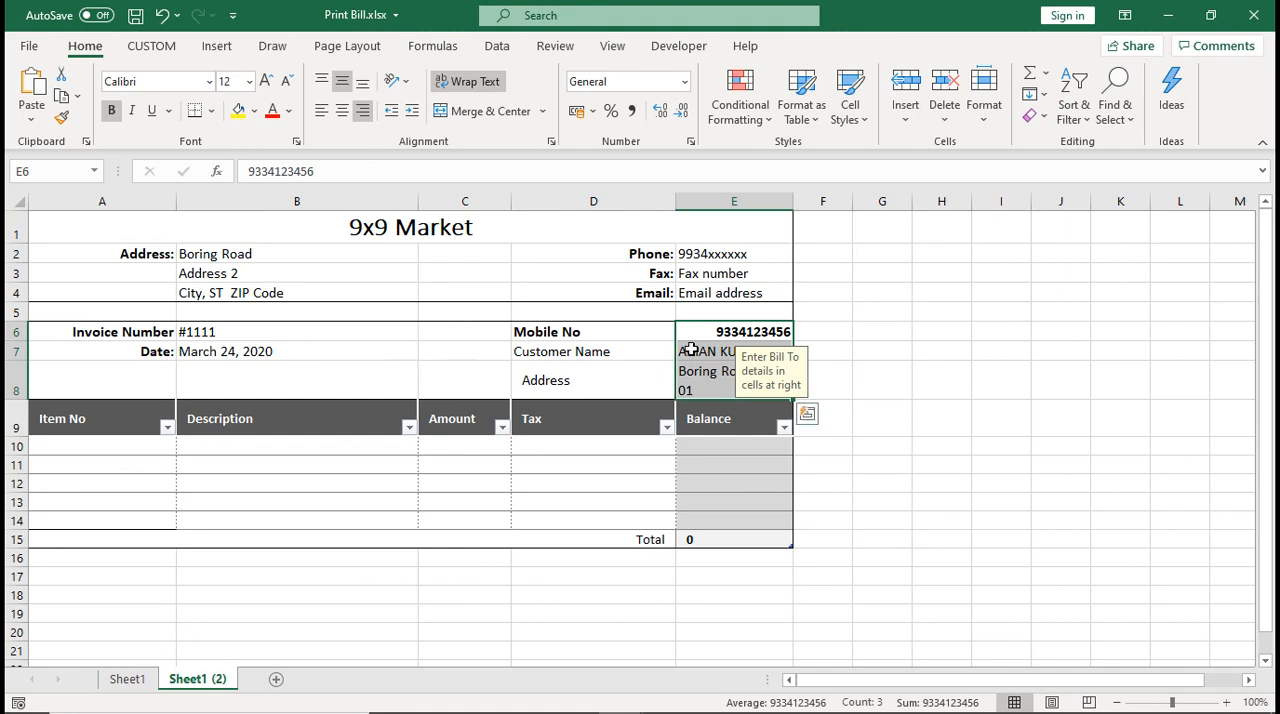
pyautogui.moveTo(605, 333); pyautogui.dragTo(740, 372)
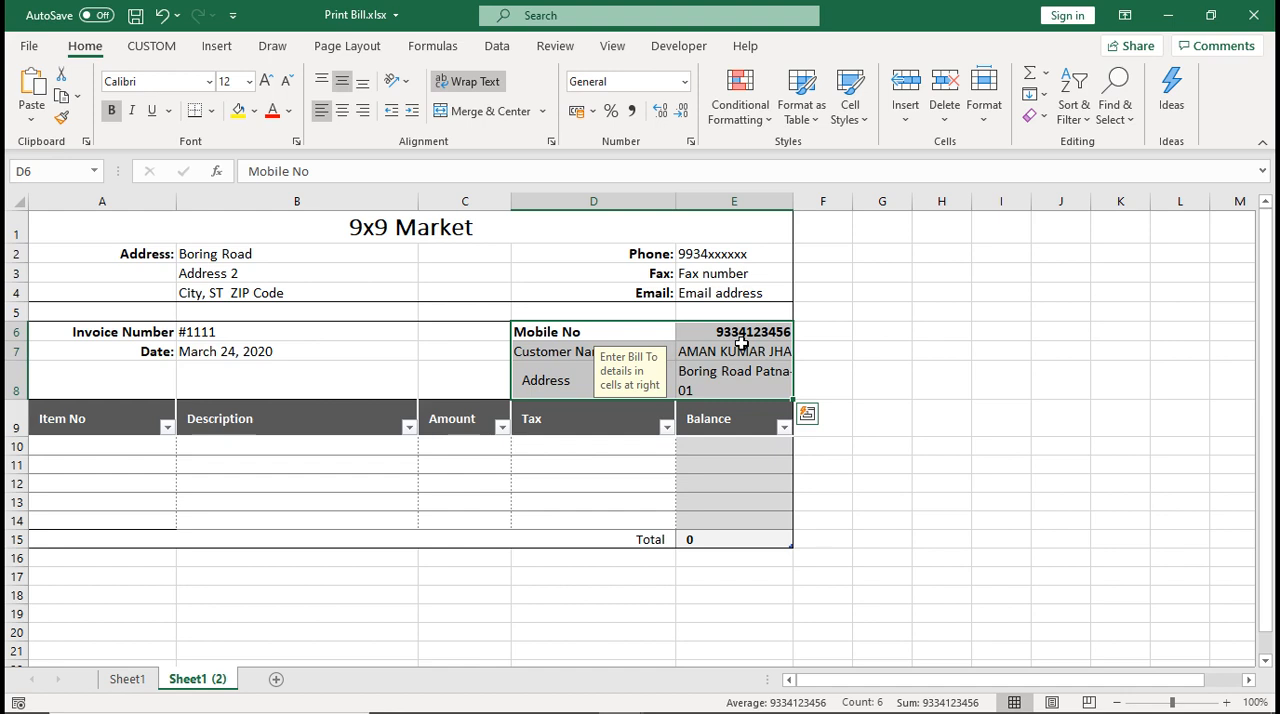
# Select the bill's Item No cells A10:A14 to review them, and switch to the Inventary List with Price.xlsx workbook
pyautogui.moveTo(106, 445); pyautogui.dragTo(97, 514)
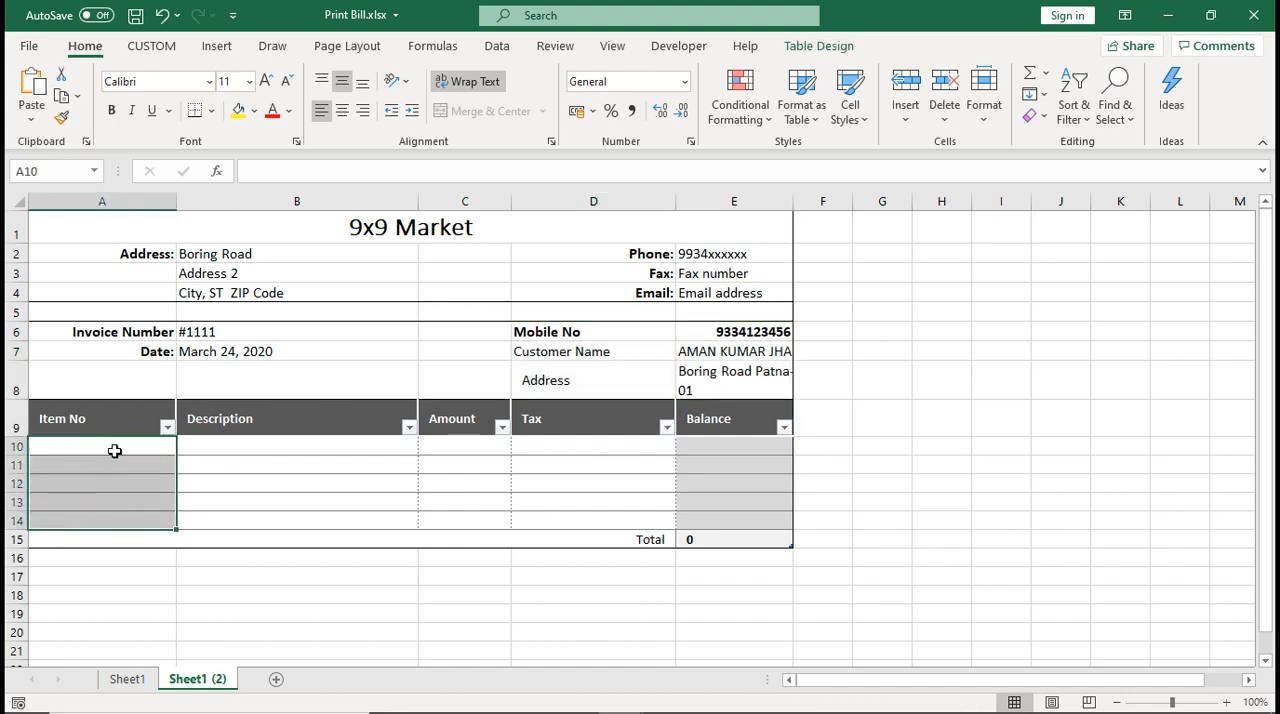
pyautogui.click(115, 451)
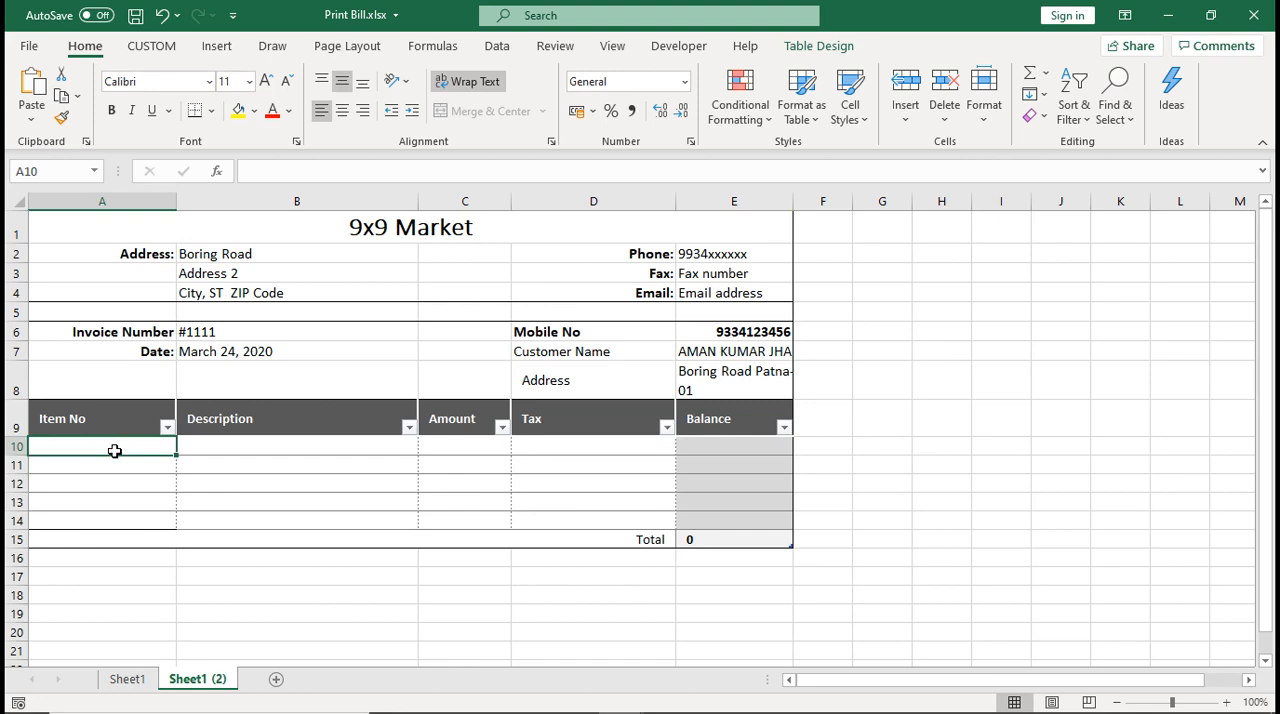
pyautogui.moveTo(664, 711)
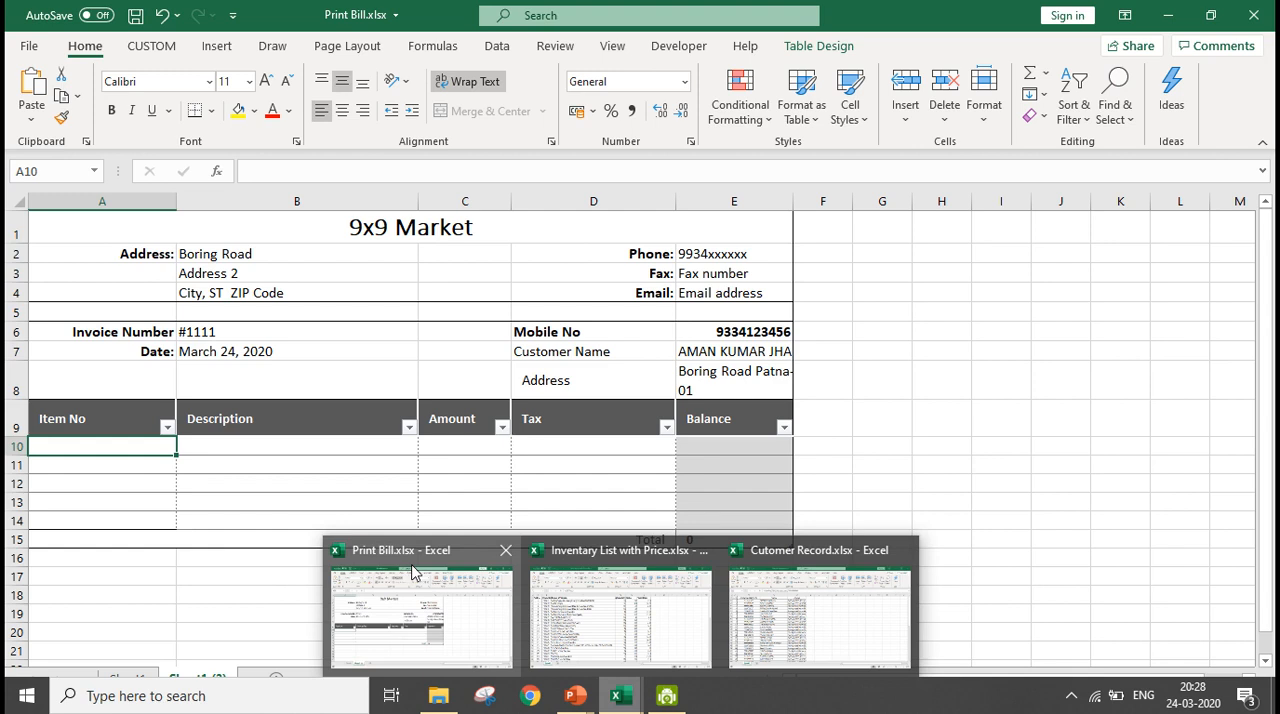
pyautogui.moveTo(578, 571)
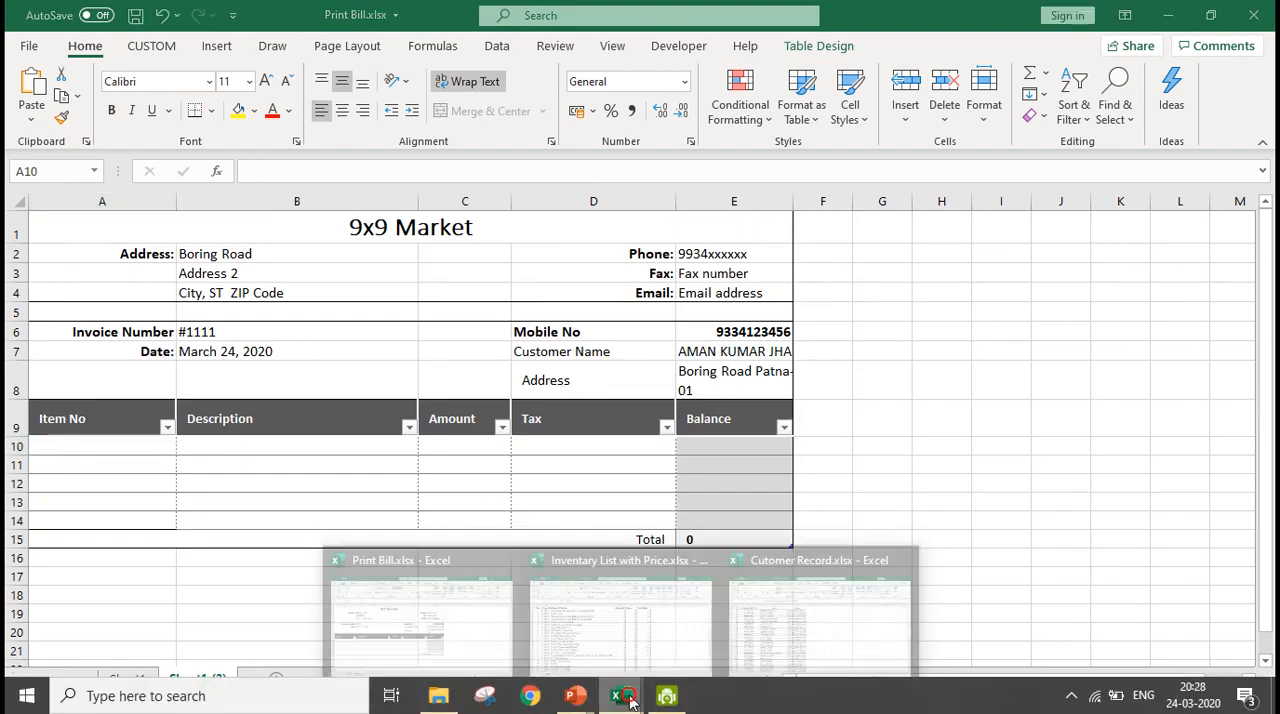
pyautogui.click(636, 622)
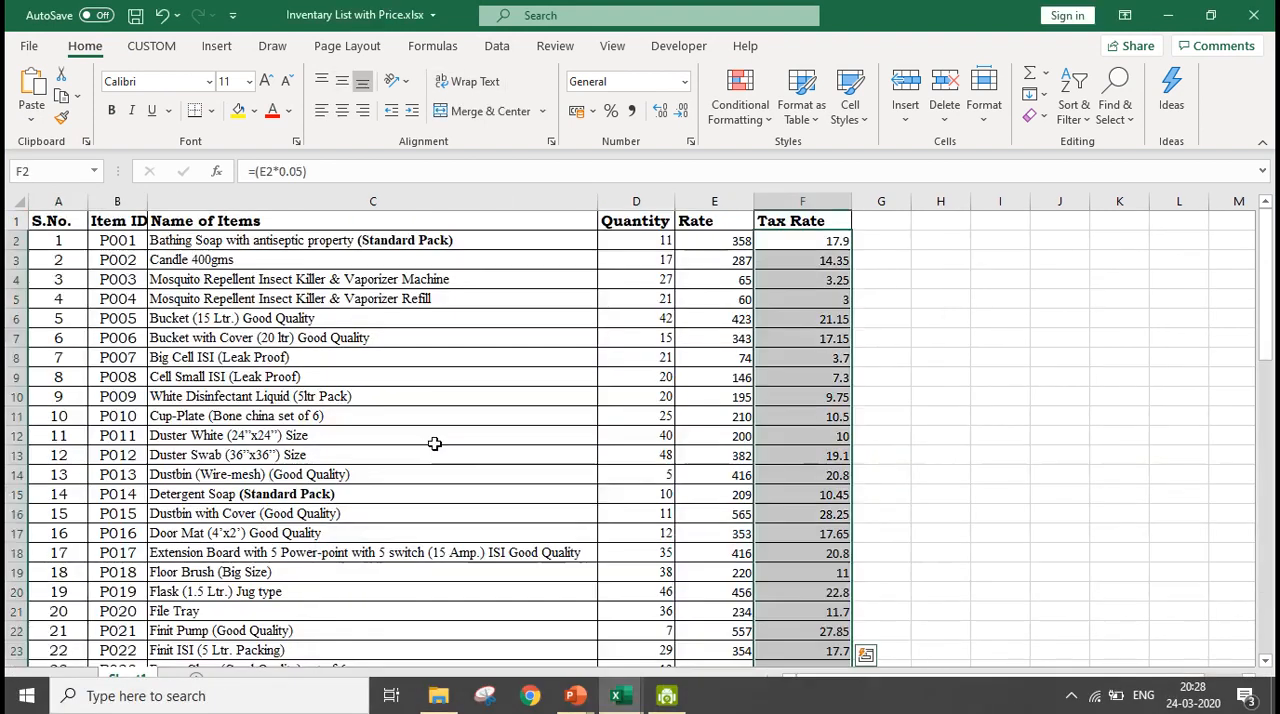
# Examine the item IDs from P001 to P066 and the item details in the block B2:F11
pyautogui.click(114, 241)
pyautogui.scroll(-20, 114, 241)
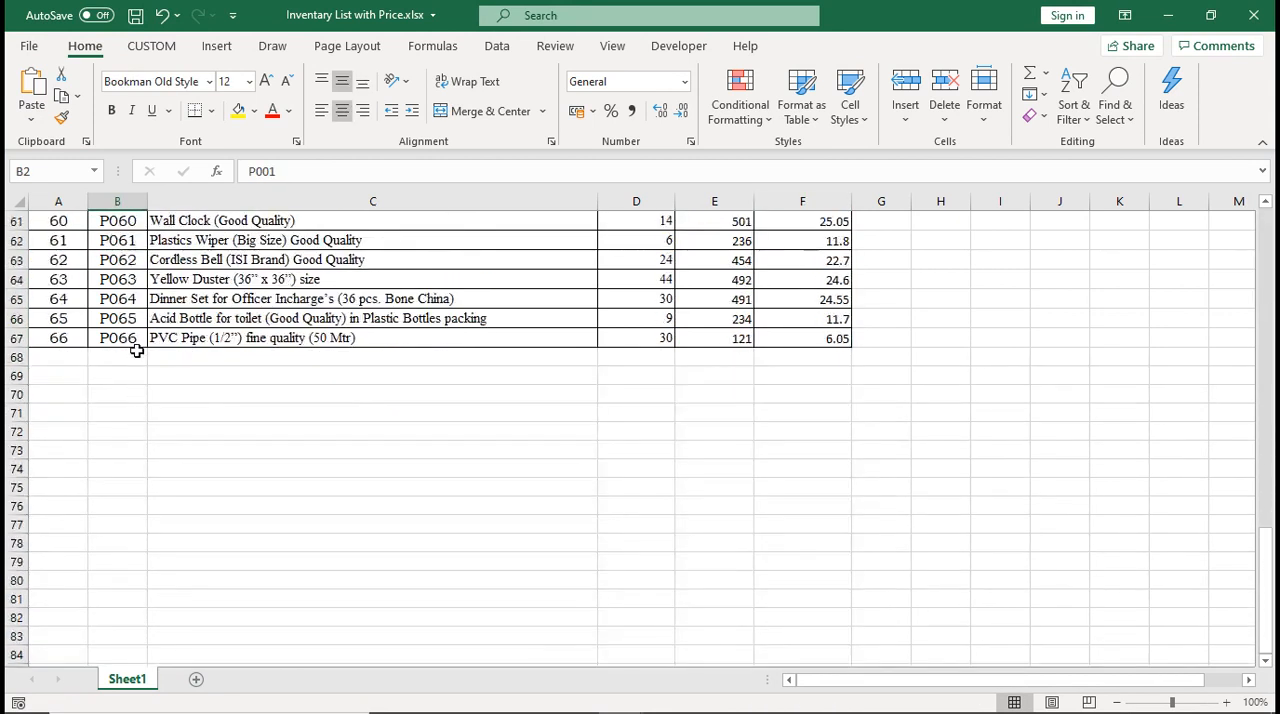
pyautogui.click(115, 338)
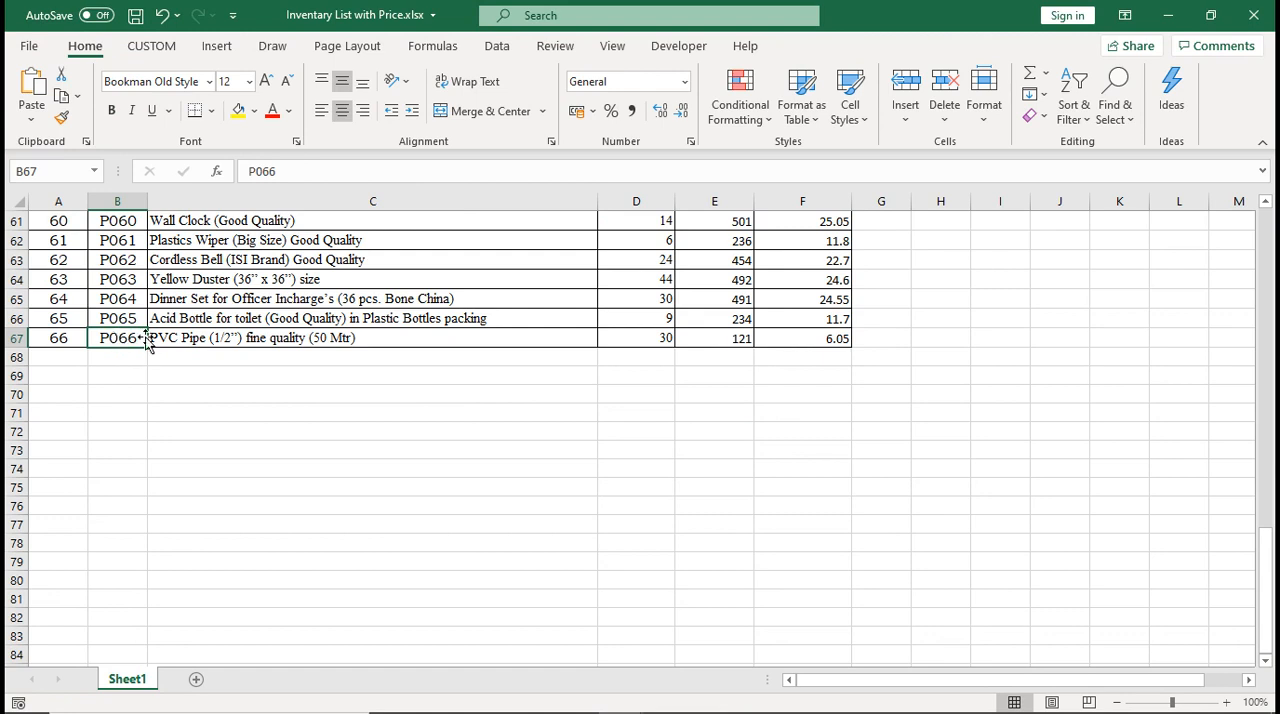
pyautogui.scroll(20, 146, 341)
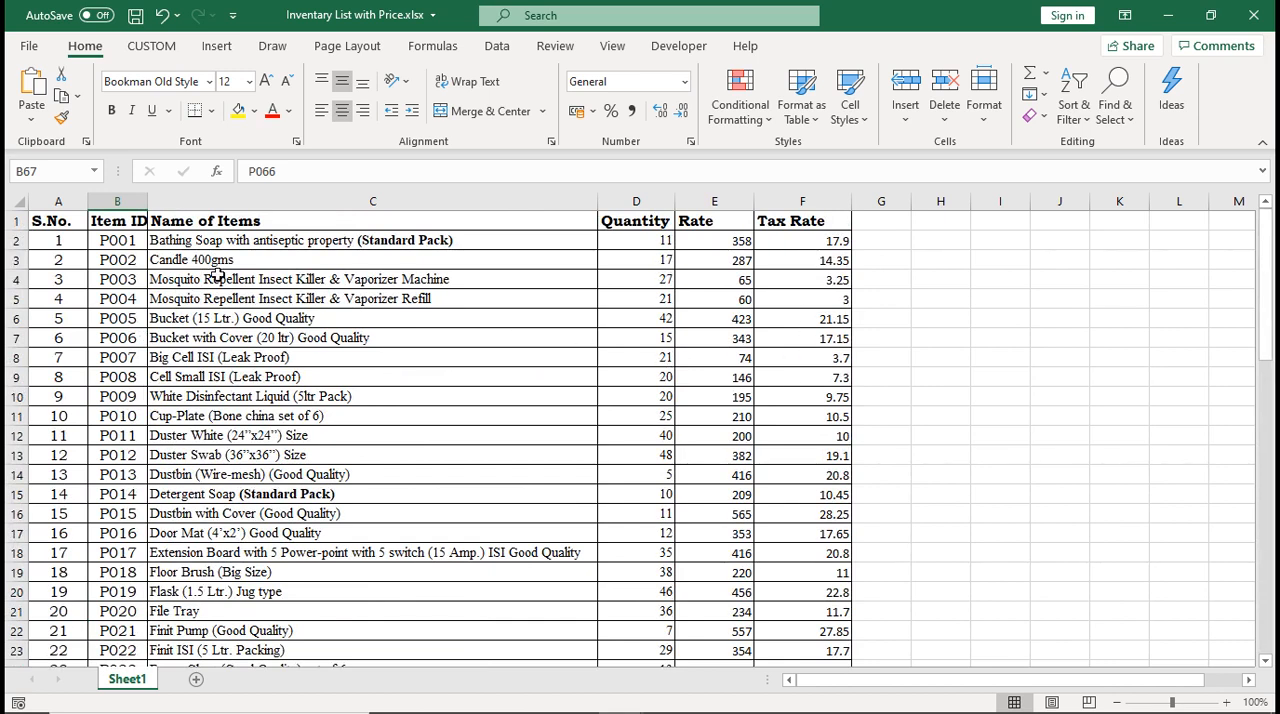
pyautogui.moveTo(130, 240); pyautogui.dragTo(781, 427)
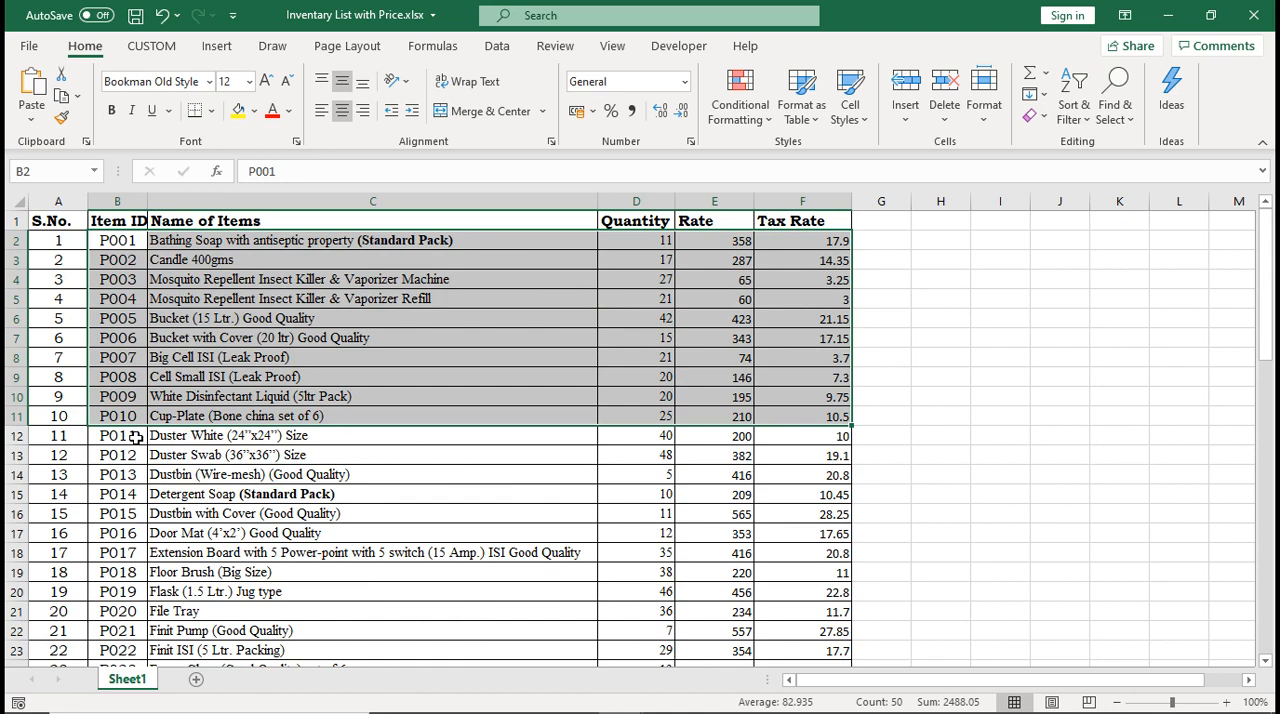
# Switch to the Cutomer Record.xlsx workbook and look through the Customer Mobile No column from first to last record
pyautogui.click(620, 695)
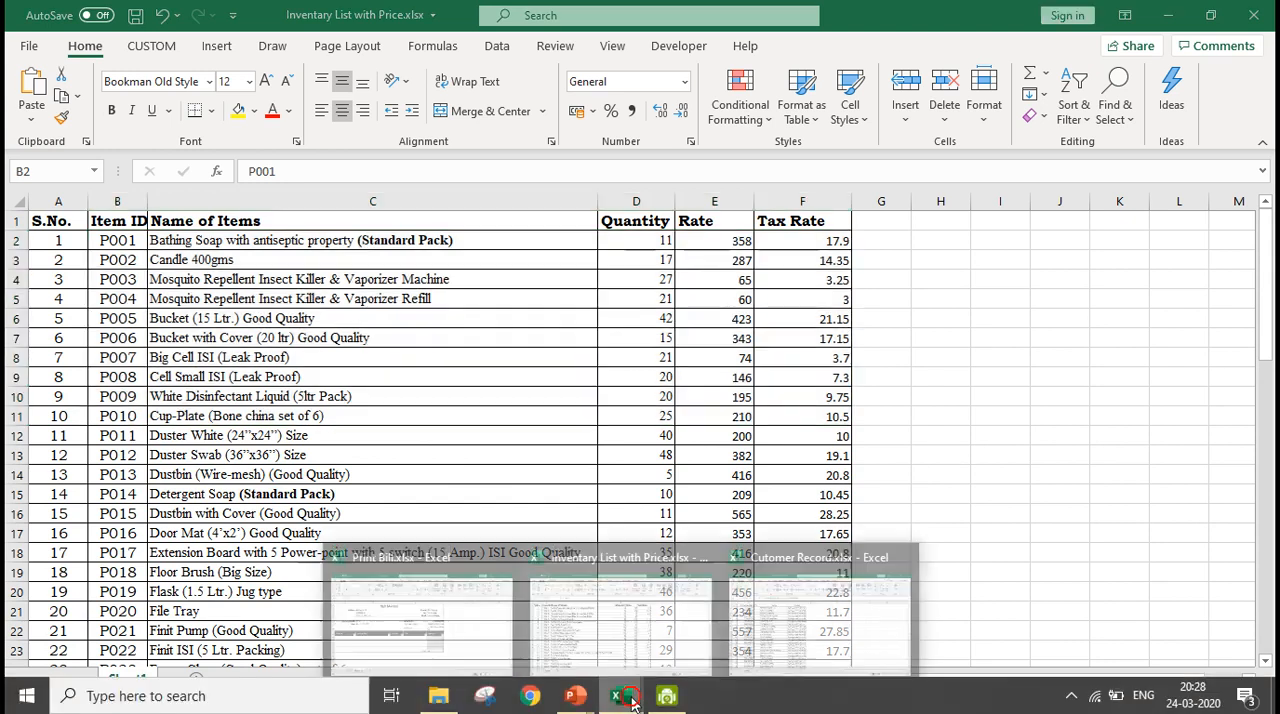
pyautogui.click(781, 627)
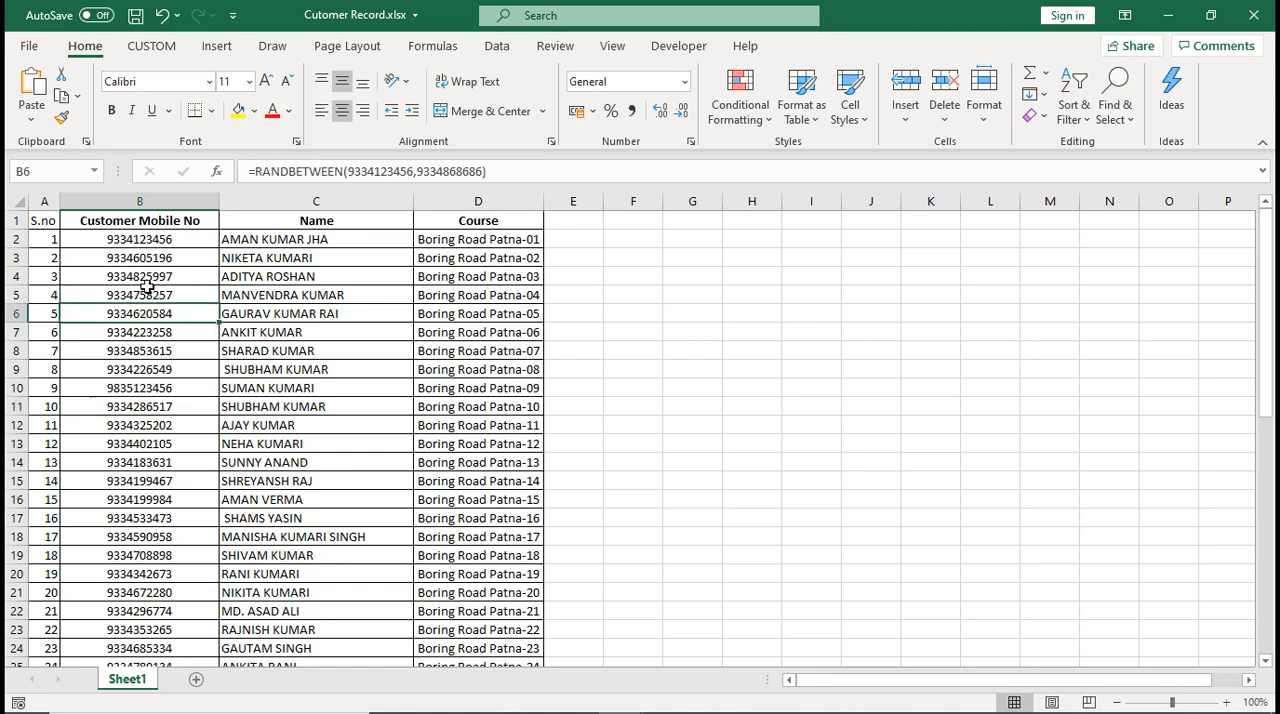
pyautogui.click(149, 243)
pyautogui.scroll(-3, 150, 258)
pyautogui.scroll(-13, 150, 258)
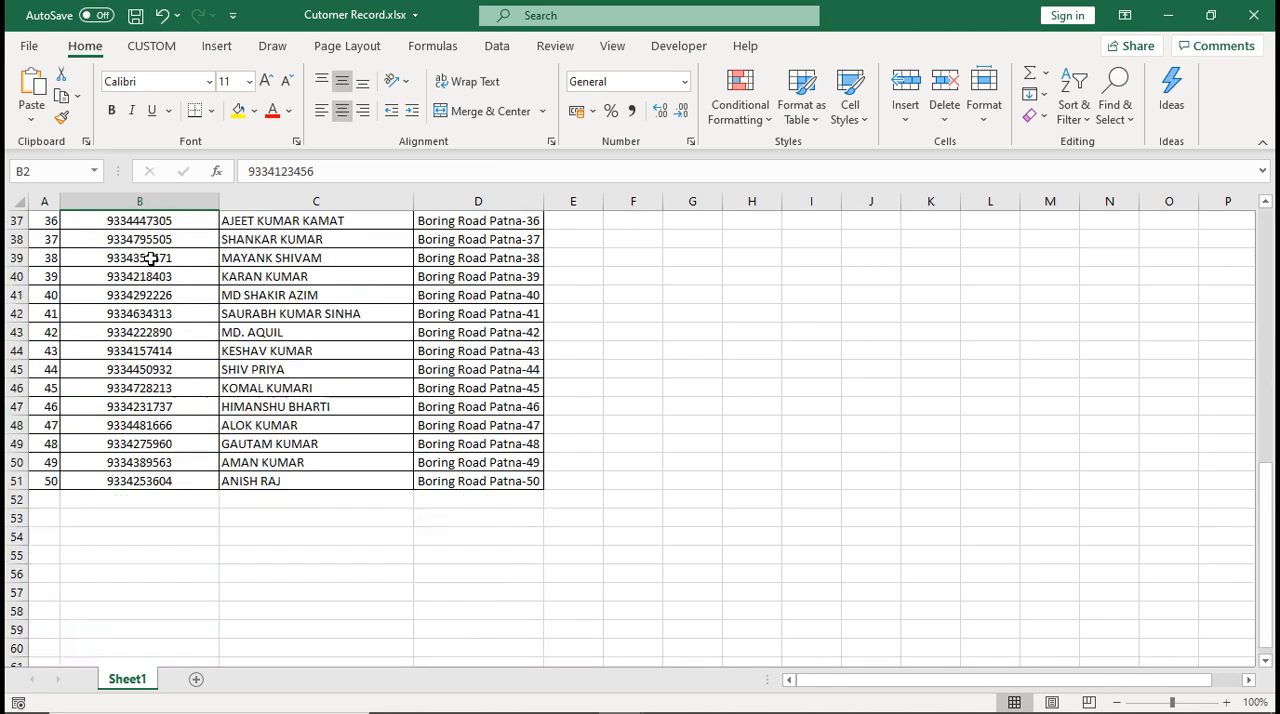
pyautogui.scroll(16, 150, 258)
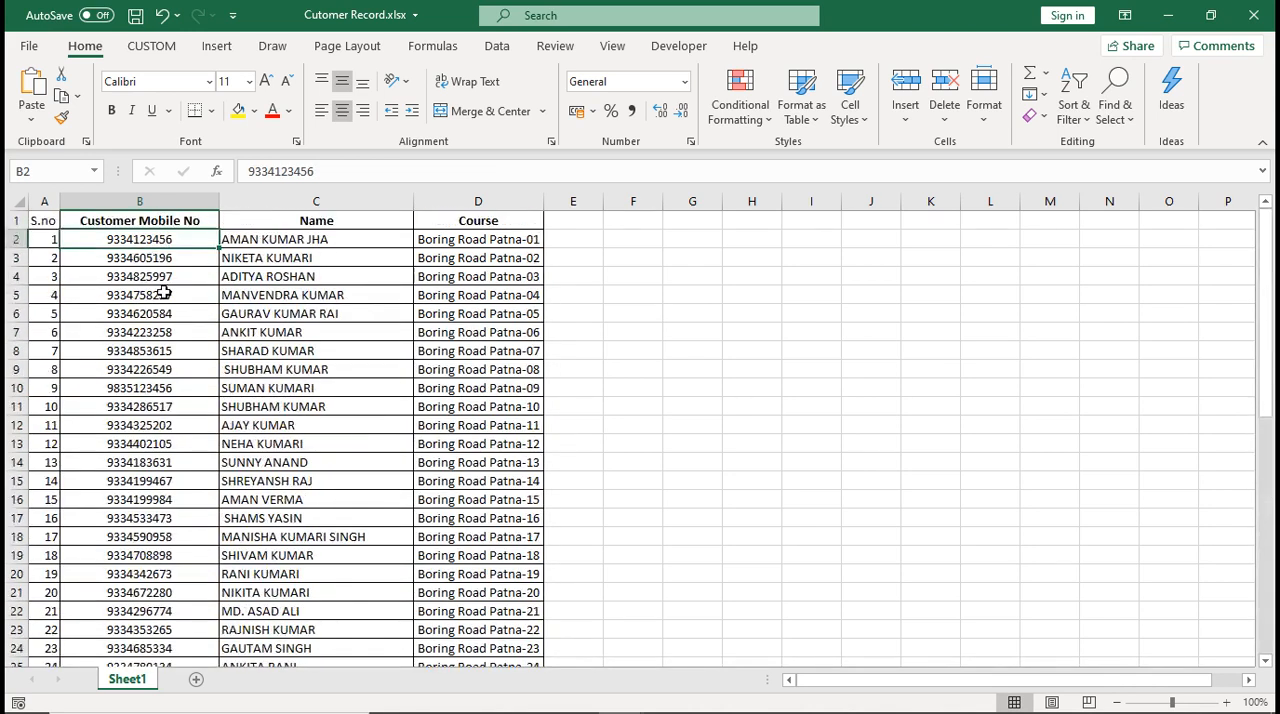
# Replace the formulas in the Customer Mobile No column B2:B51 with their values by copying and pasting values in place
pyautogui.click(164, 292)
pyautogui.click(155, 241)
pyautogui.hotkey('ctrl', 'shift', 'Down')
pyautogui.hotkey('ctrl', 'c')
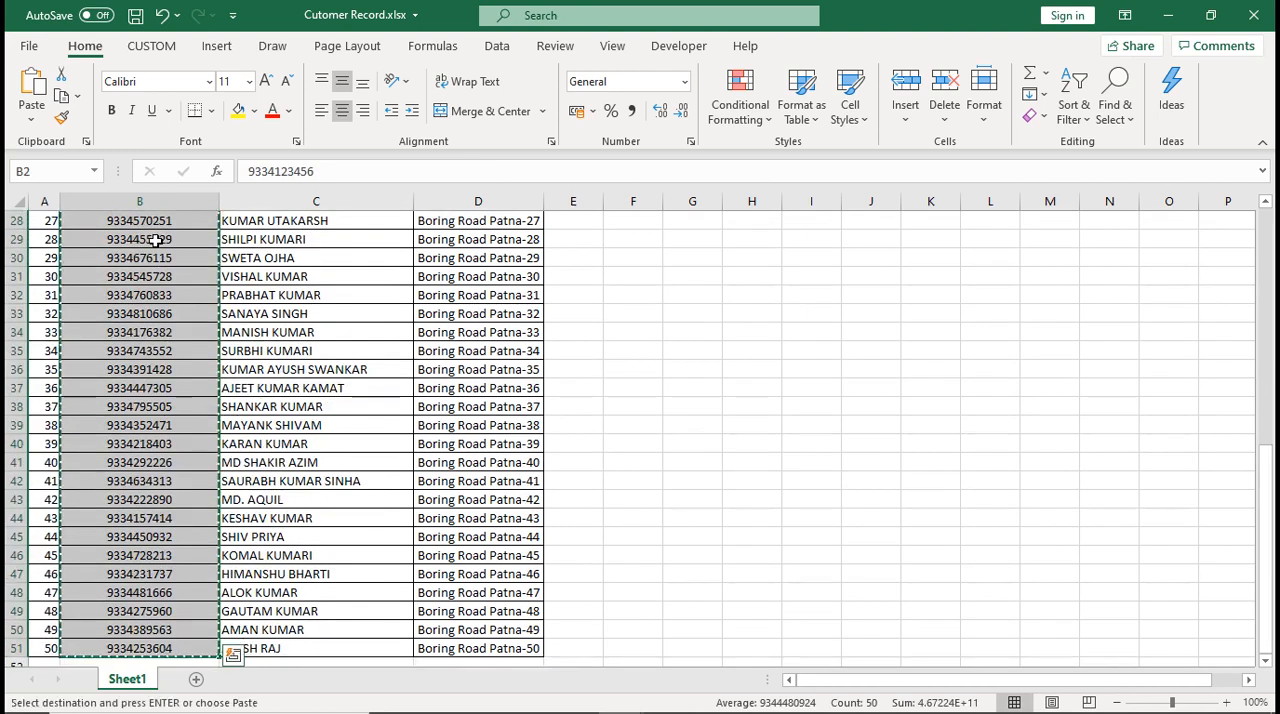
pyautogui.click(31, 128)
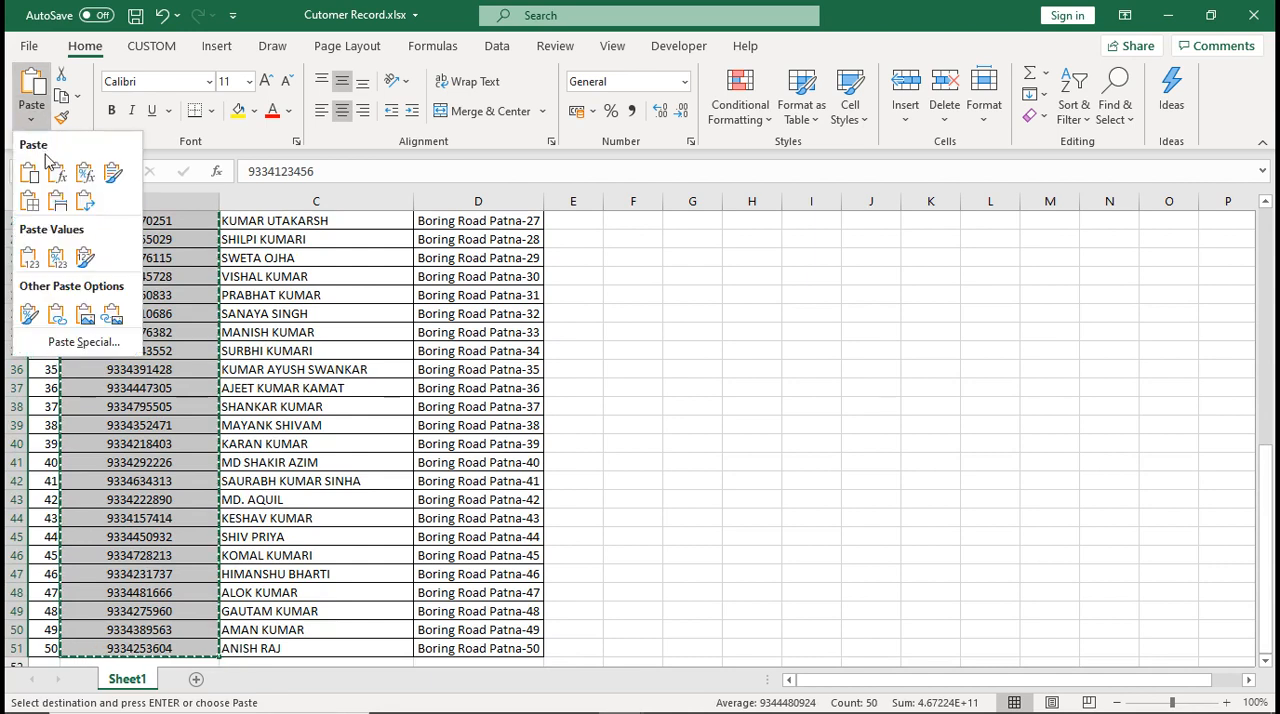
pyautogui.scroll(9, 147, 333)
pyautogui.click(152, 297)
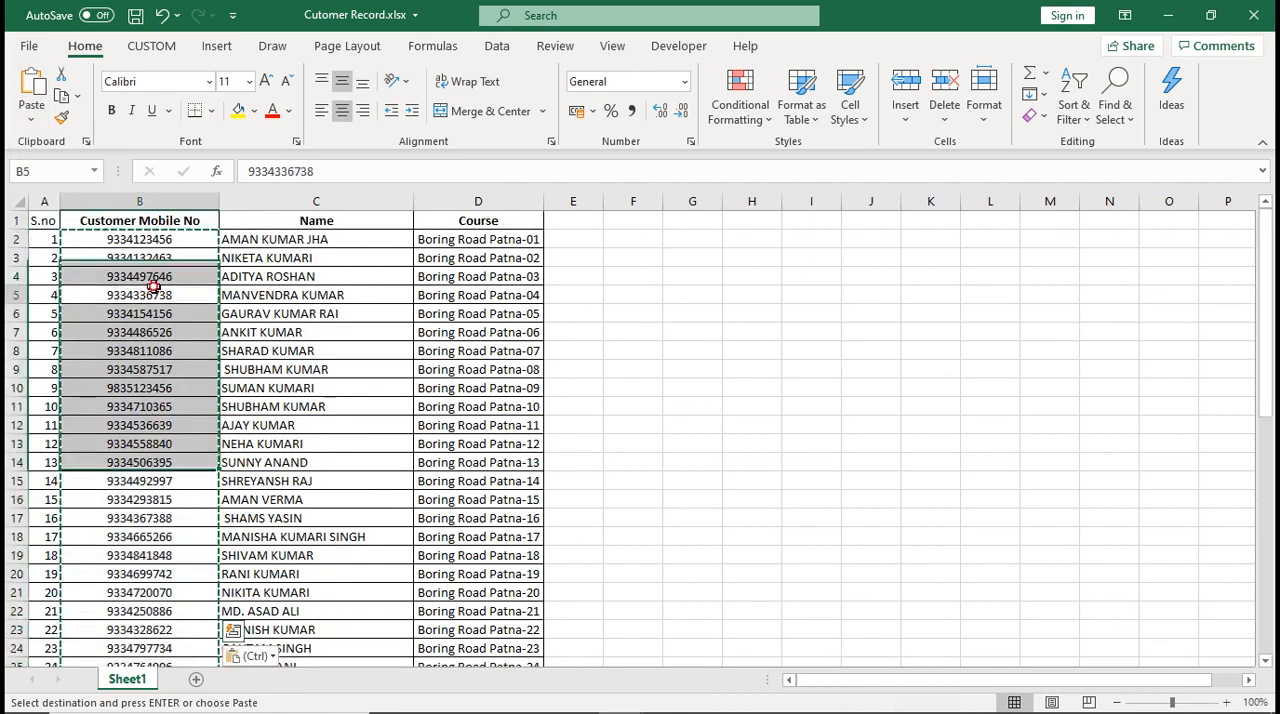
# Copy the customer's mobile number from cell B13 of the customer record
pyautogui.scroll(-1, 162, 330)
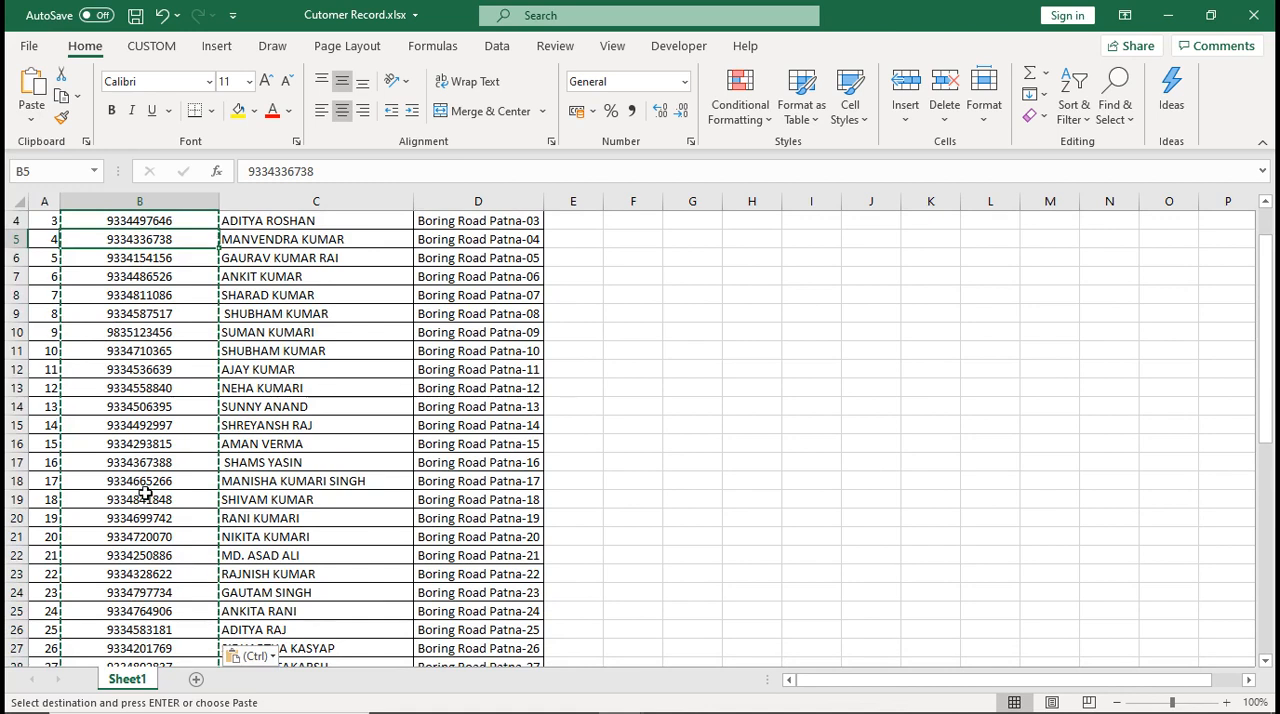
pyautogui.click(138, 388)
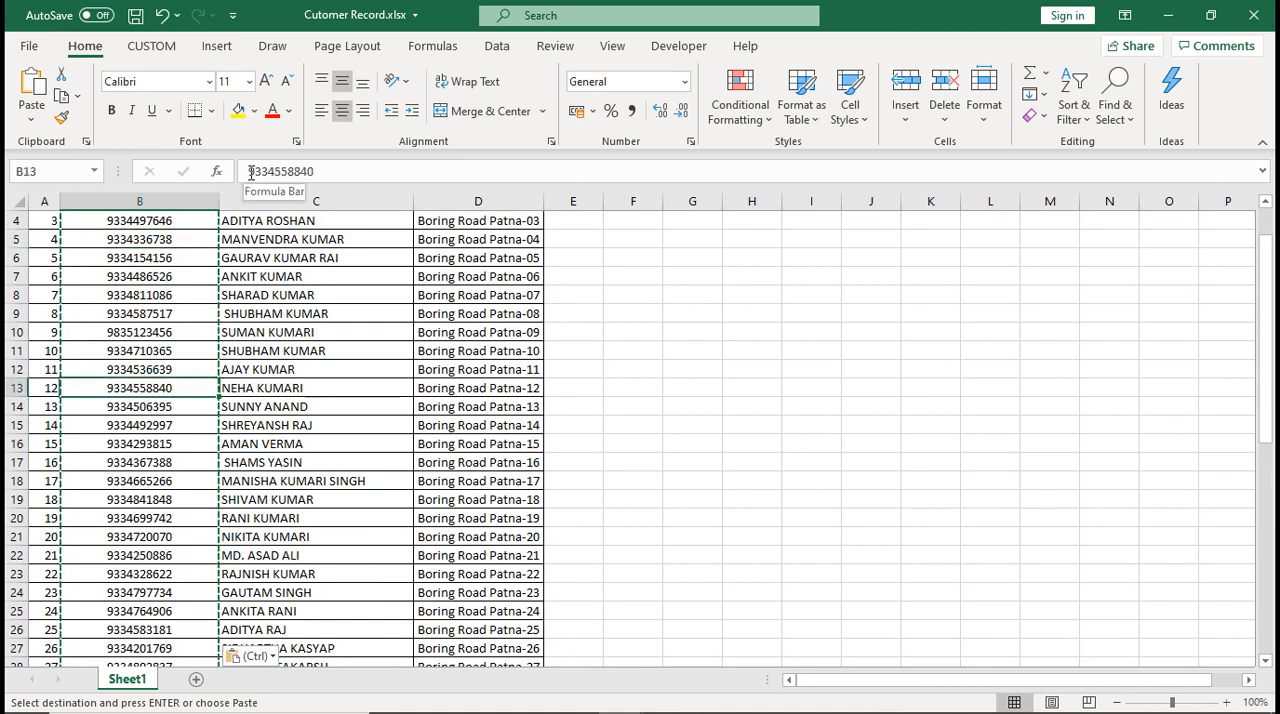
pyautogui.moveTo(251, 171); pyautogui.dragTo(334, 171)
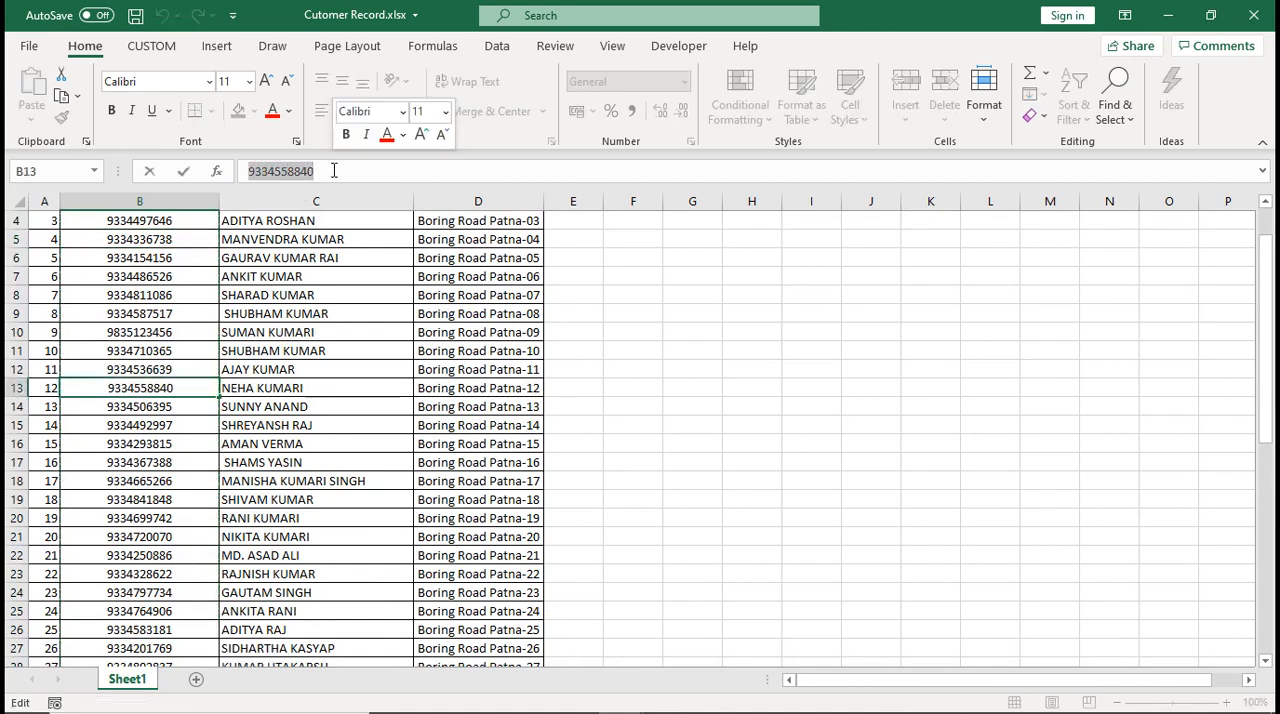
pyautogui.hotkey('ctrl', 'c')
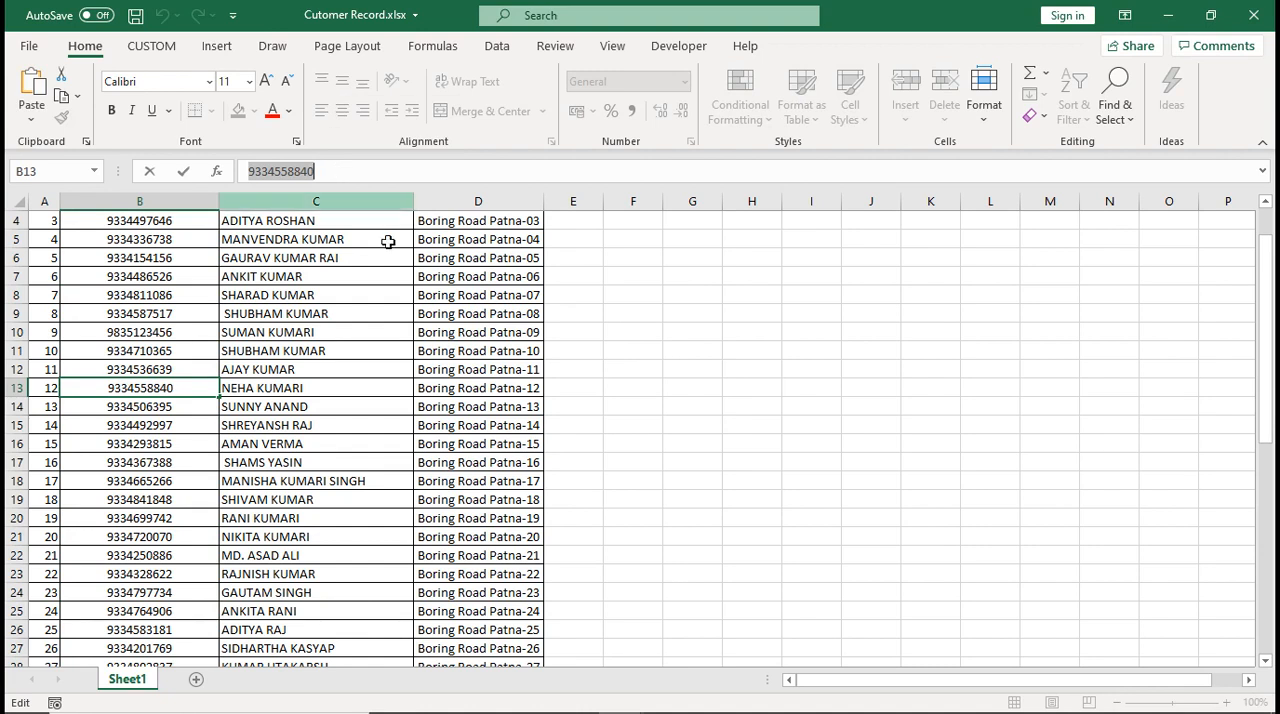
pyautogui.click(572, 443)
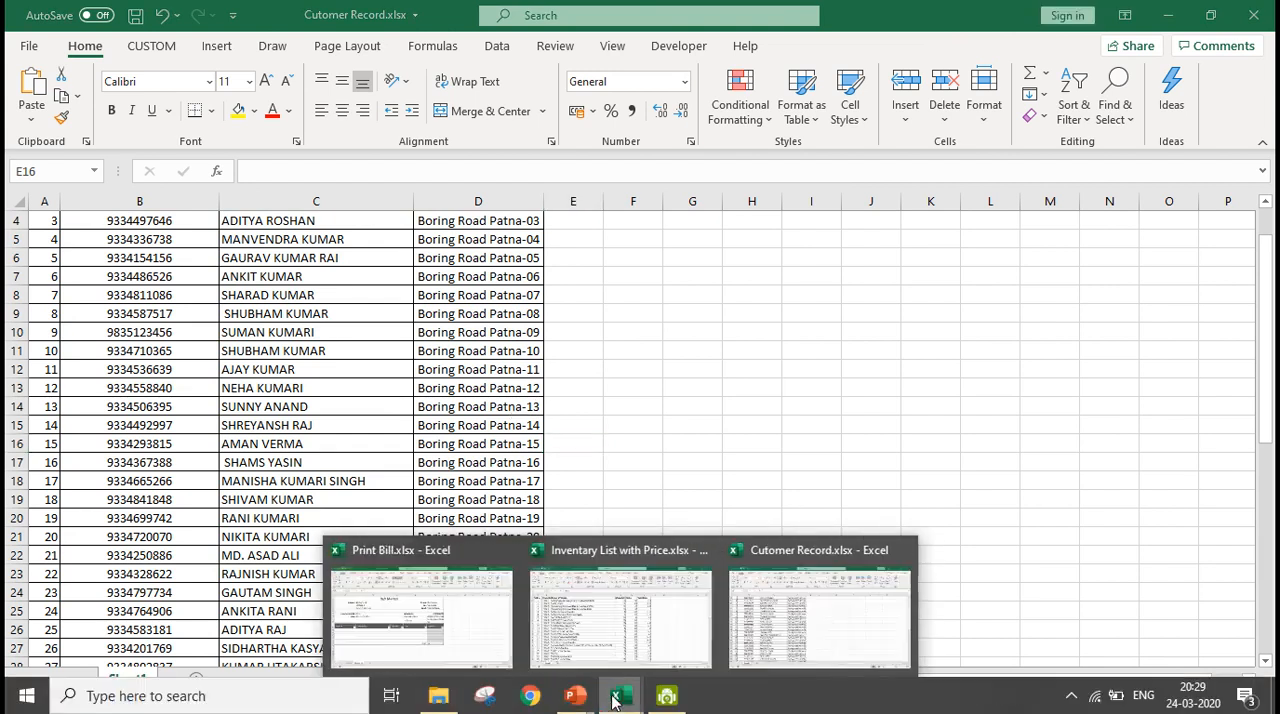
# Switch to Print Bill.xlsx and replace the mobile number in cell E6 with the copied one
pyautogui.moveTo(633, 687)
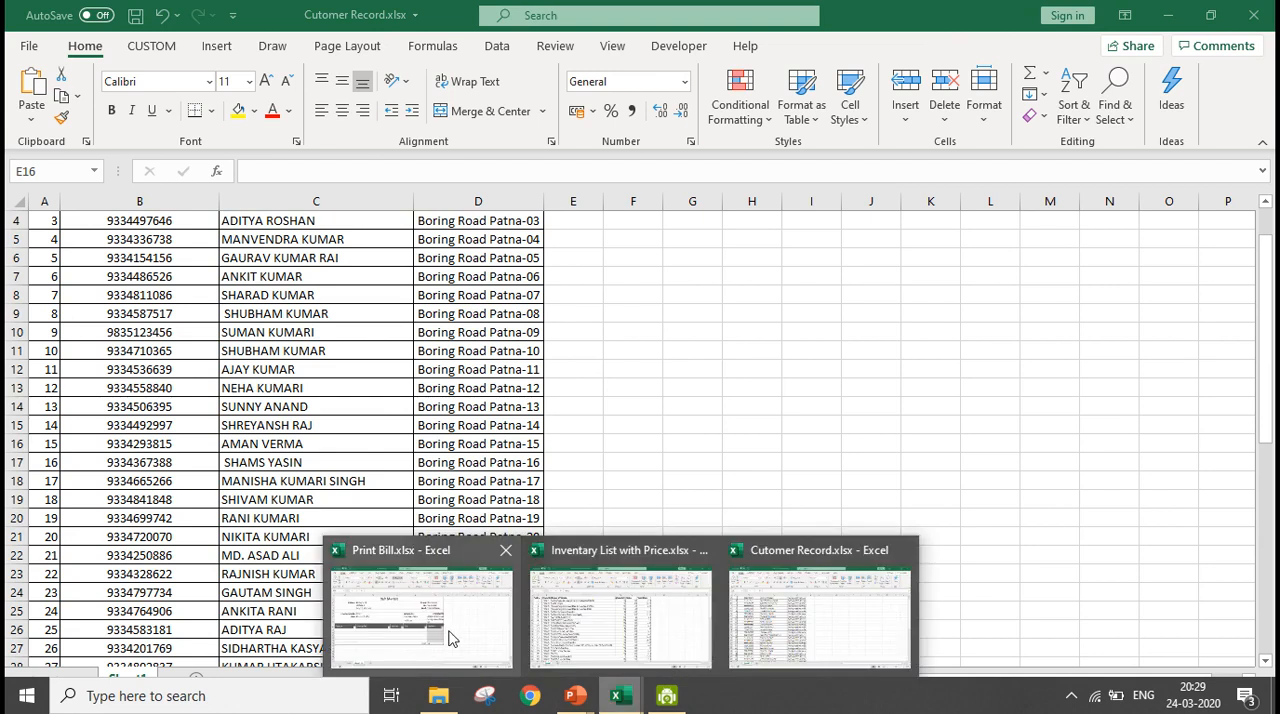
pyautogui.click(454, 638)
pyautogui.click(700, 334)
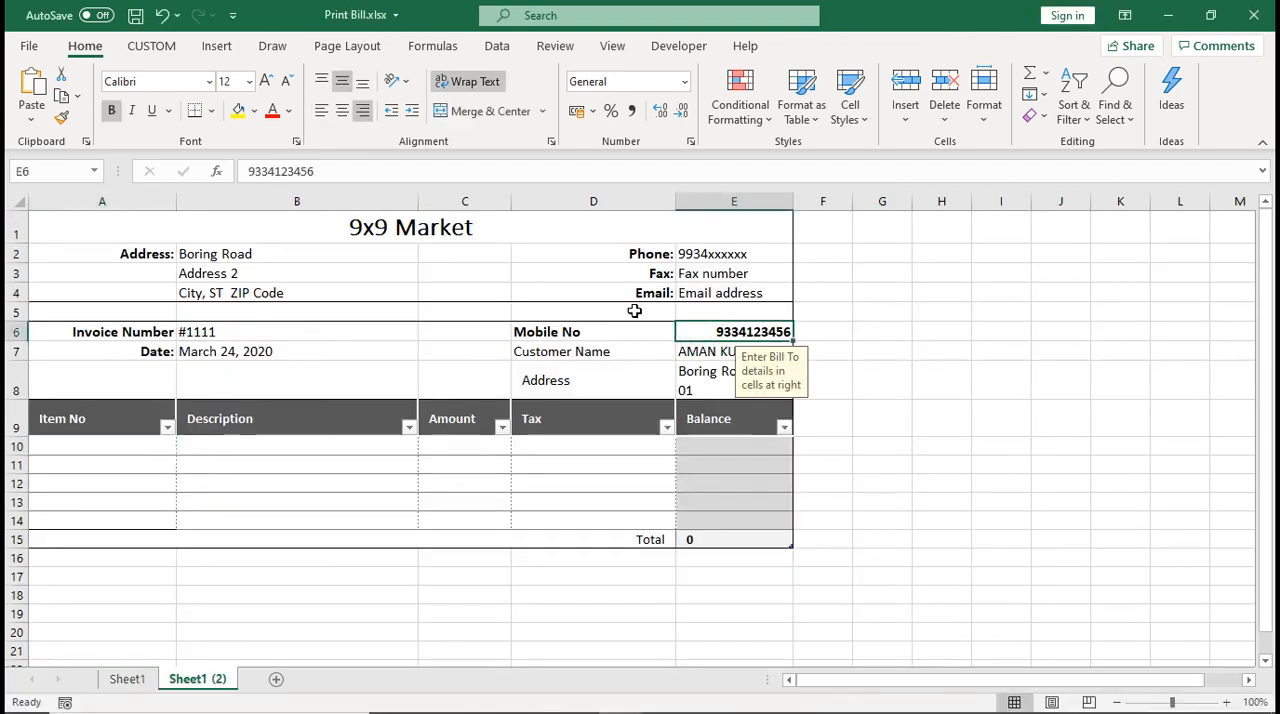
pyautogui.doubleClick(342, 170)
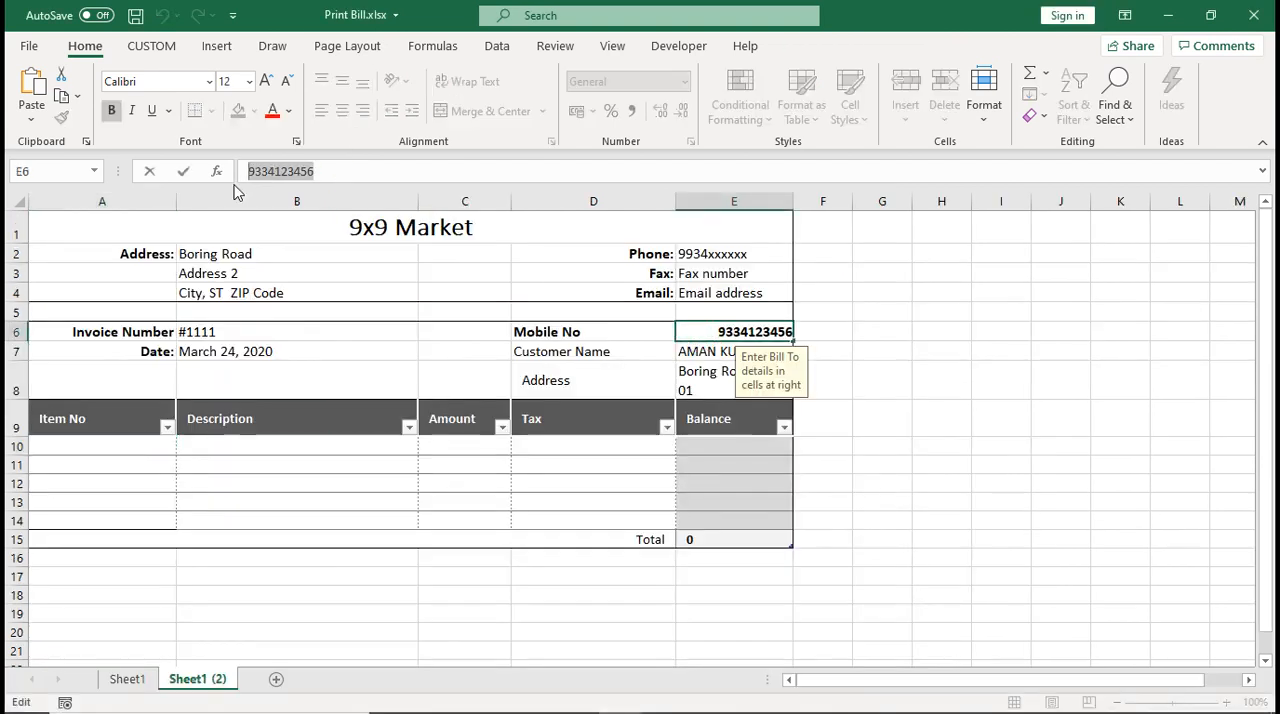
pyautogui.hotkey('ctrl', 'v')
pyautogui.press('Return')
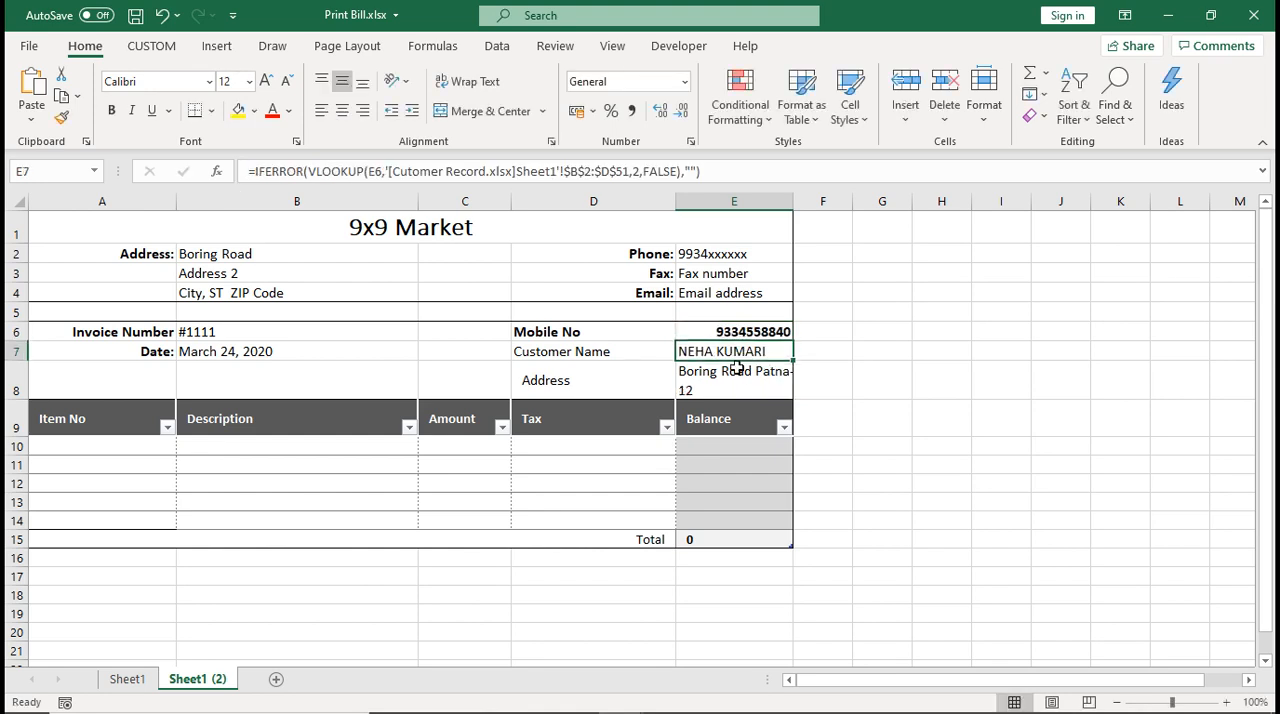
# Enter item numbers P009 in A10 and P007 in A11 of the bill's Item No column
pyautogui.click(151, 440)
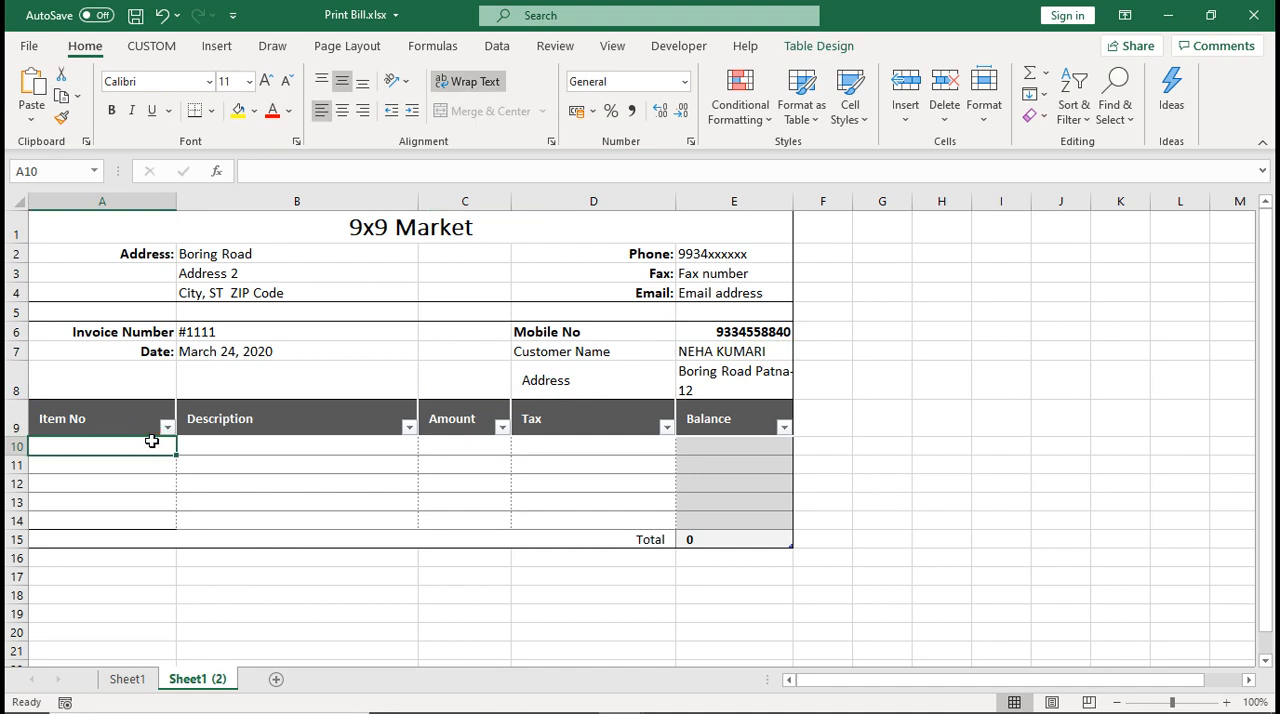
pyautogui.write('P')
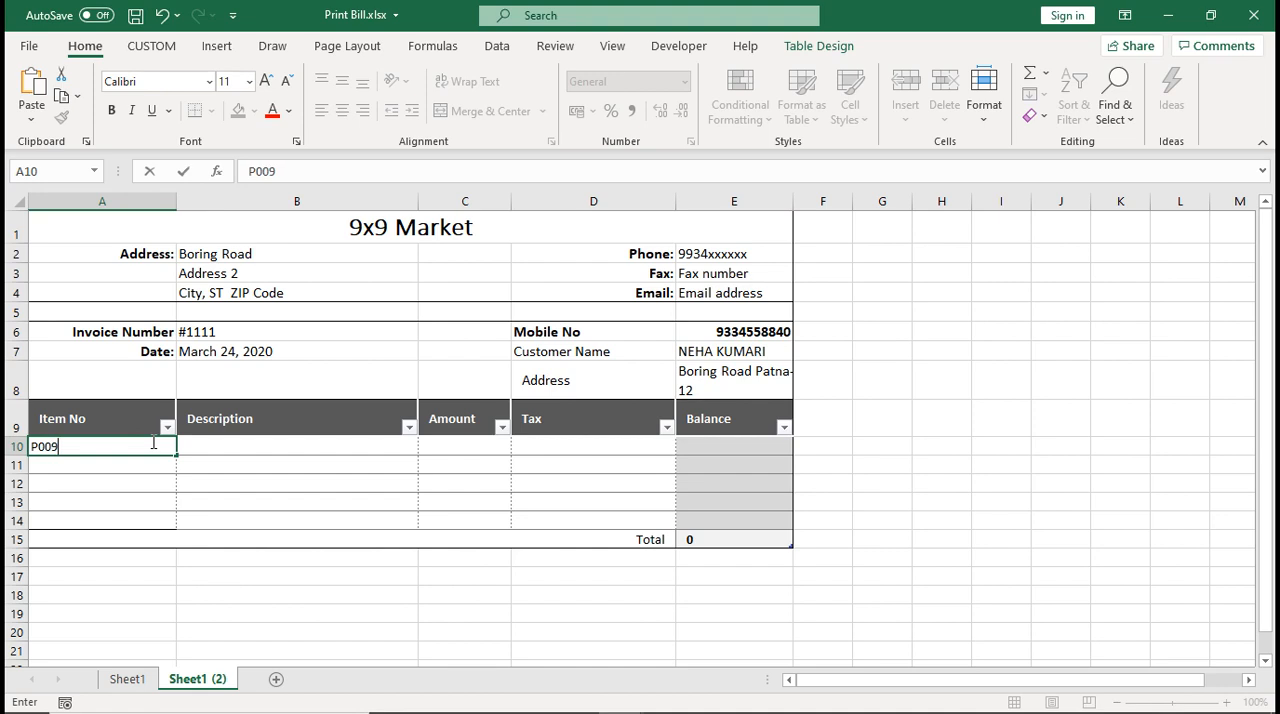
pyautogui.write('009')
pyautogui.press('Return')
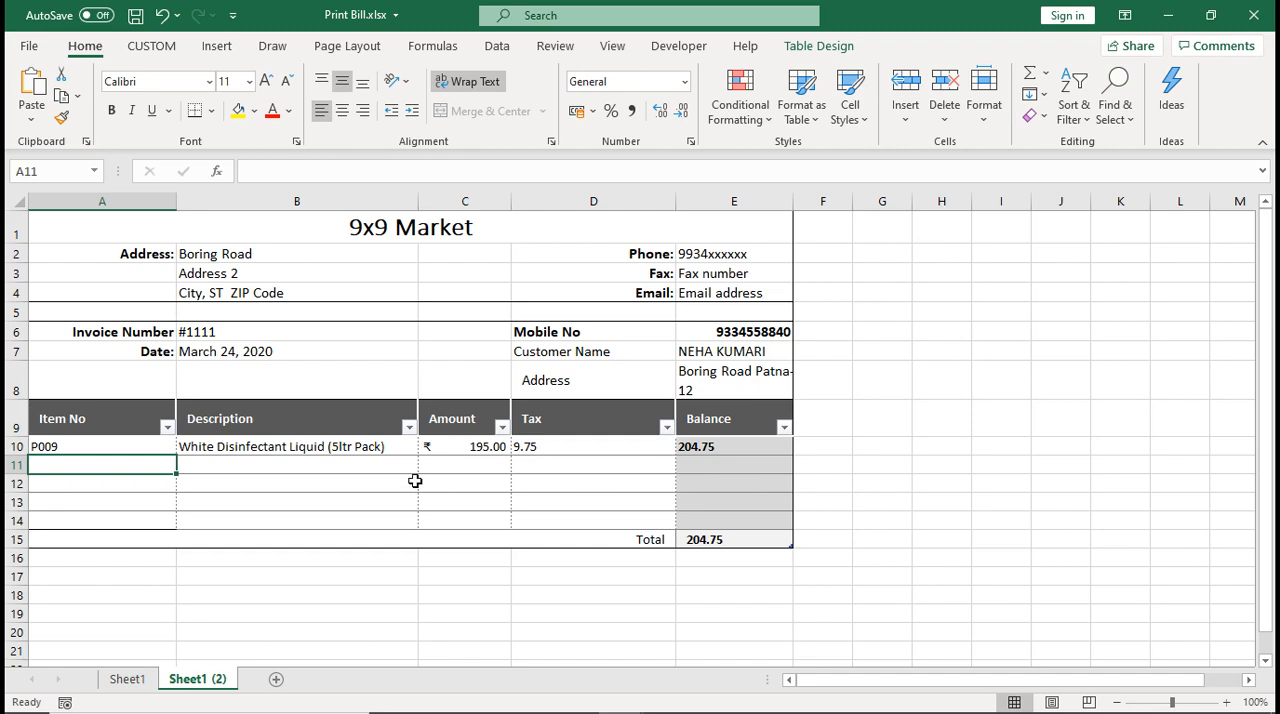
pyautogui.write('P009')
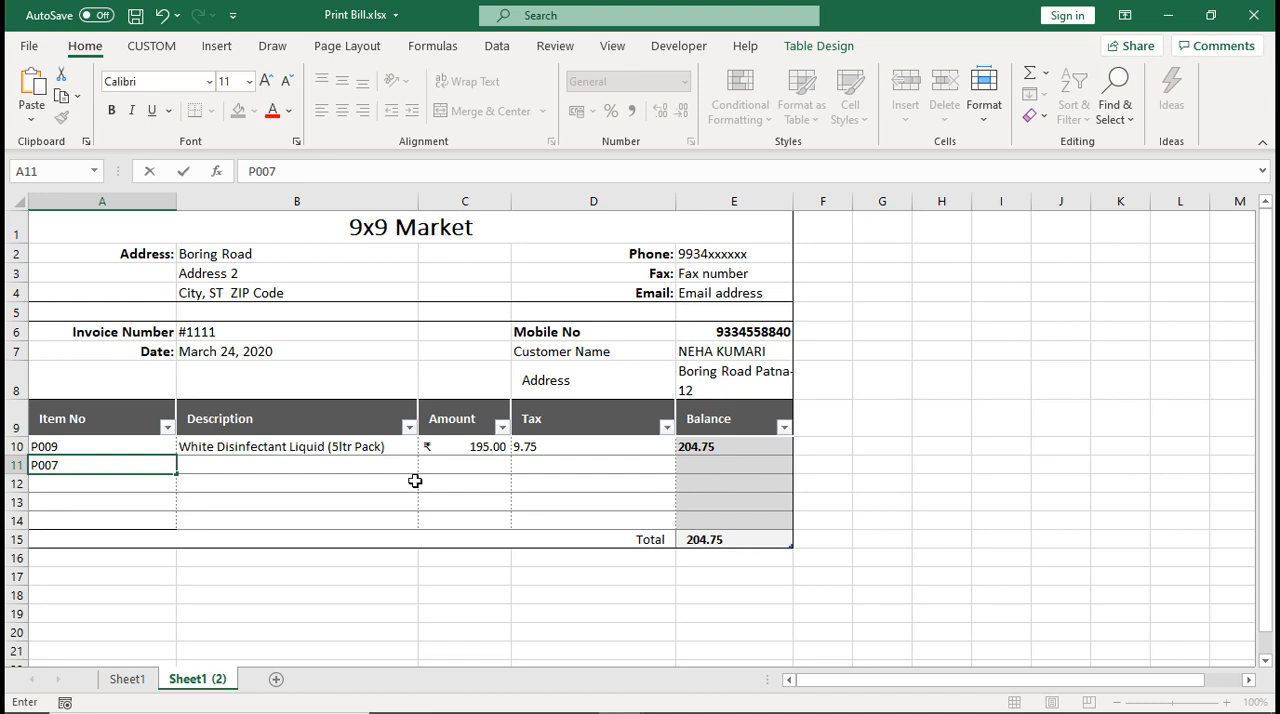
pyautogui.press('Return')
# Enter item numbers P001, P002 and P003 in cells A12 to A14 of the Item No column
pyautogui.write('P')
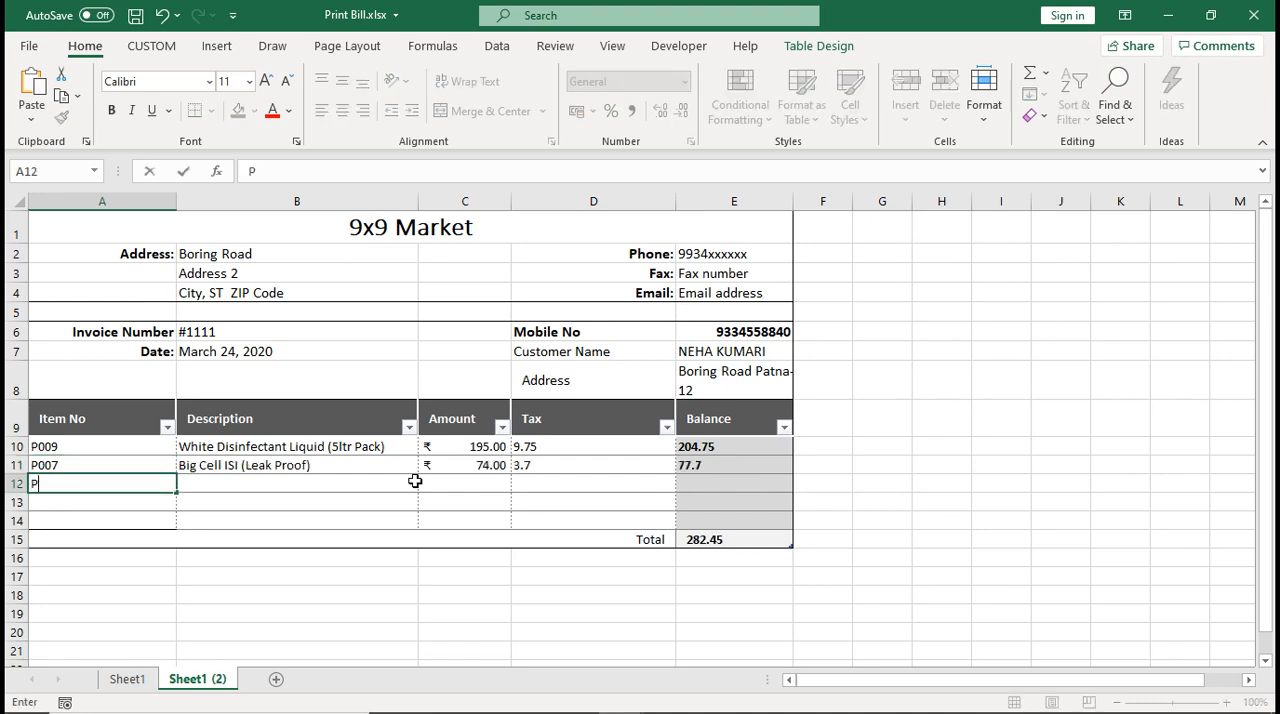
pyautogui.write('001')
pyautogui.press('Return')
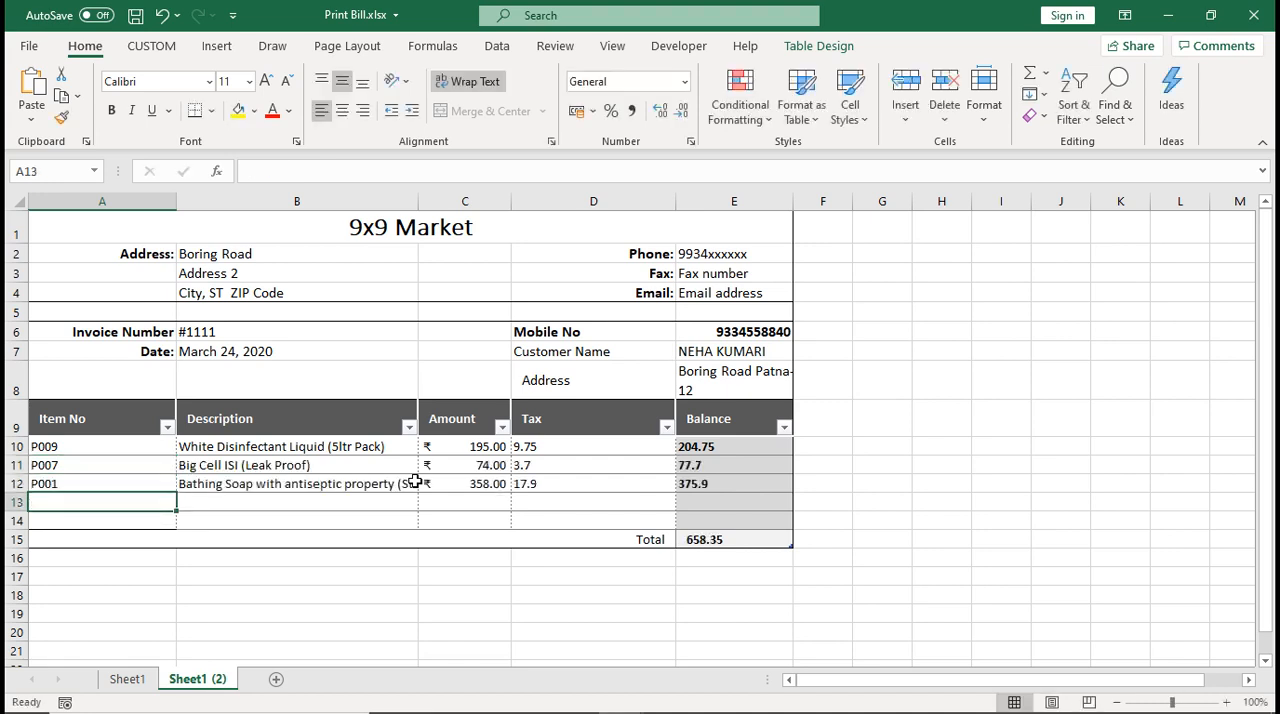
pyautogui.write('P00')
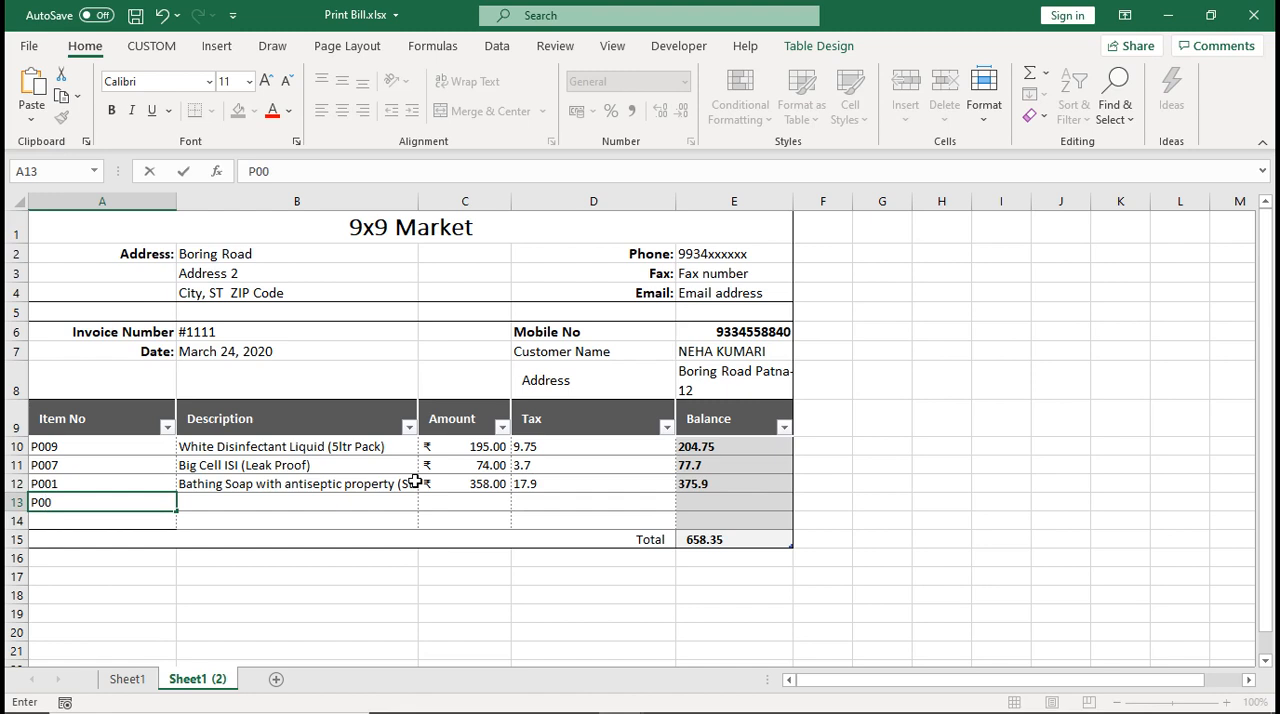
pyautogui.write('2')
pyautogui.press('Return')
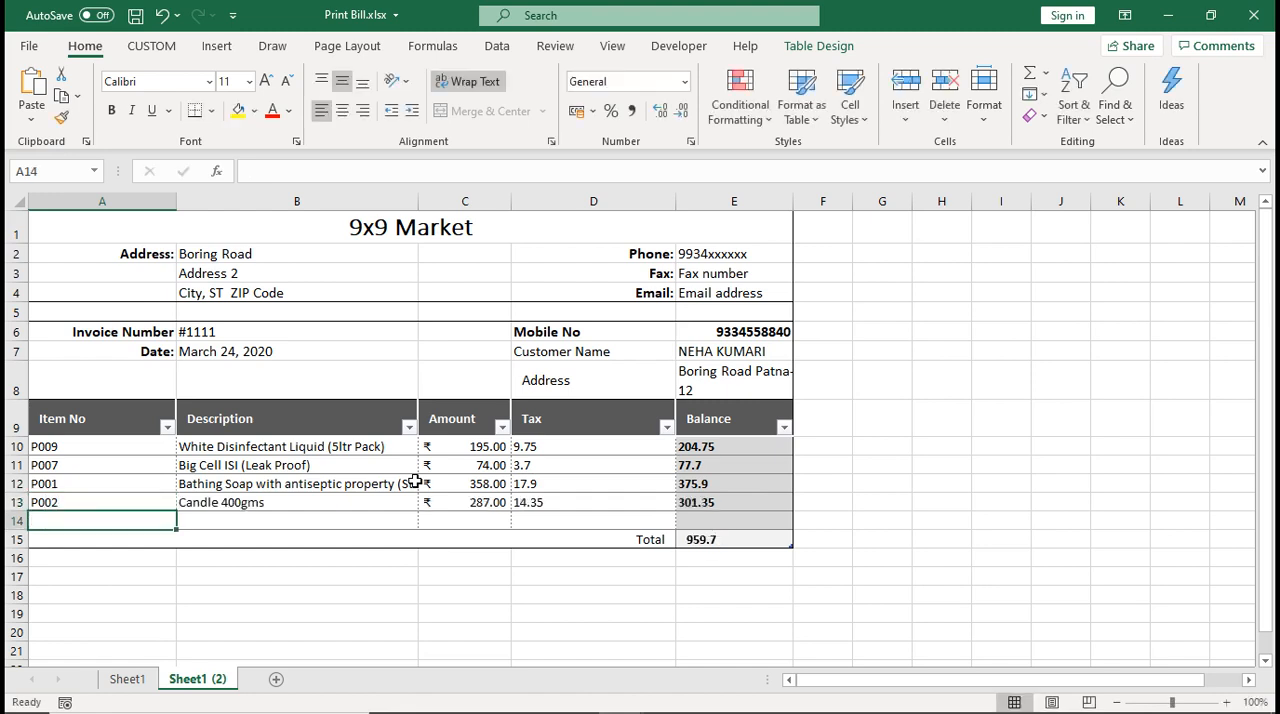
pyautogui.write('P003')
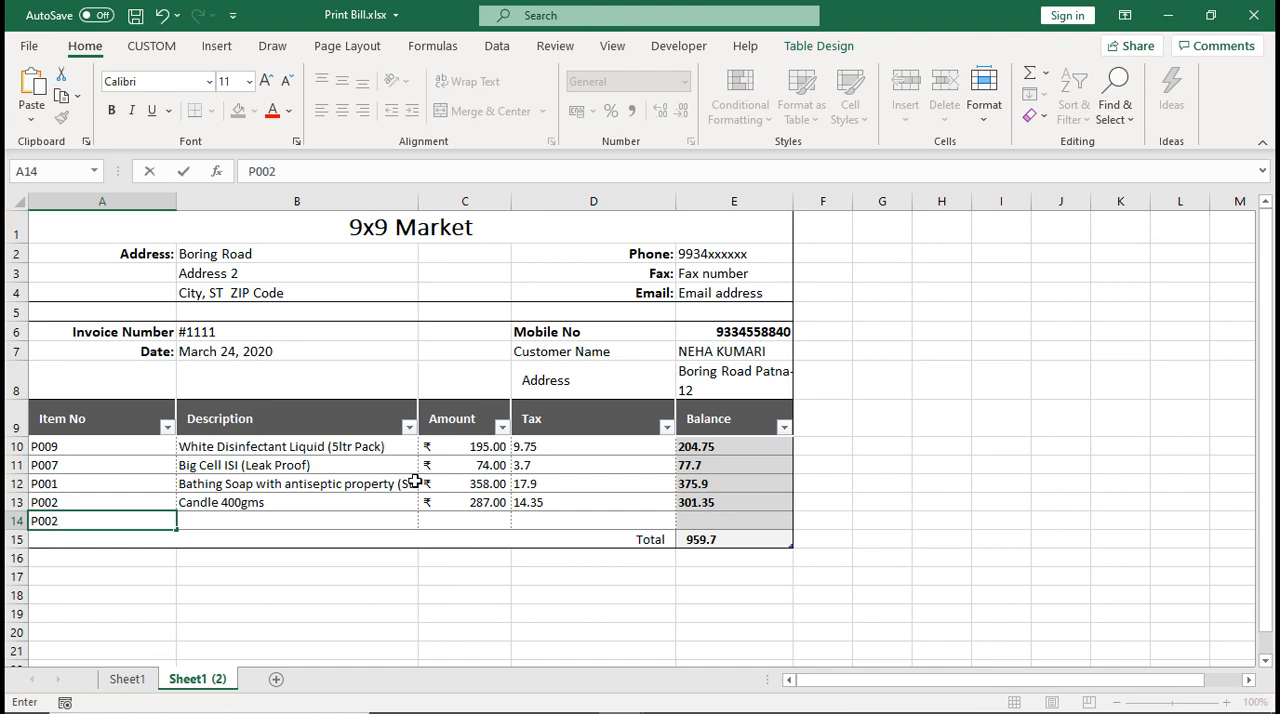
pyautogui.press('Return')
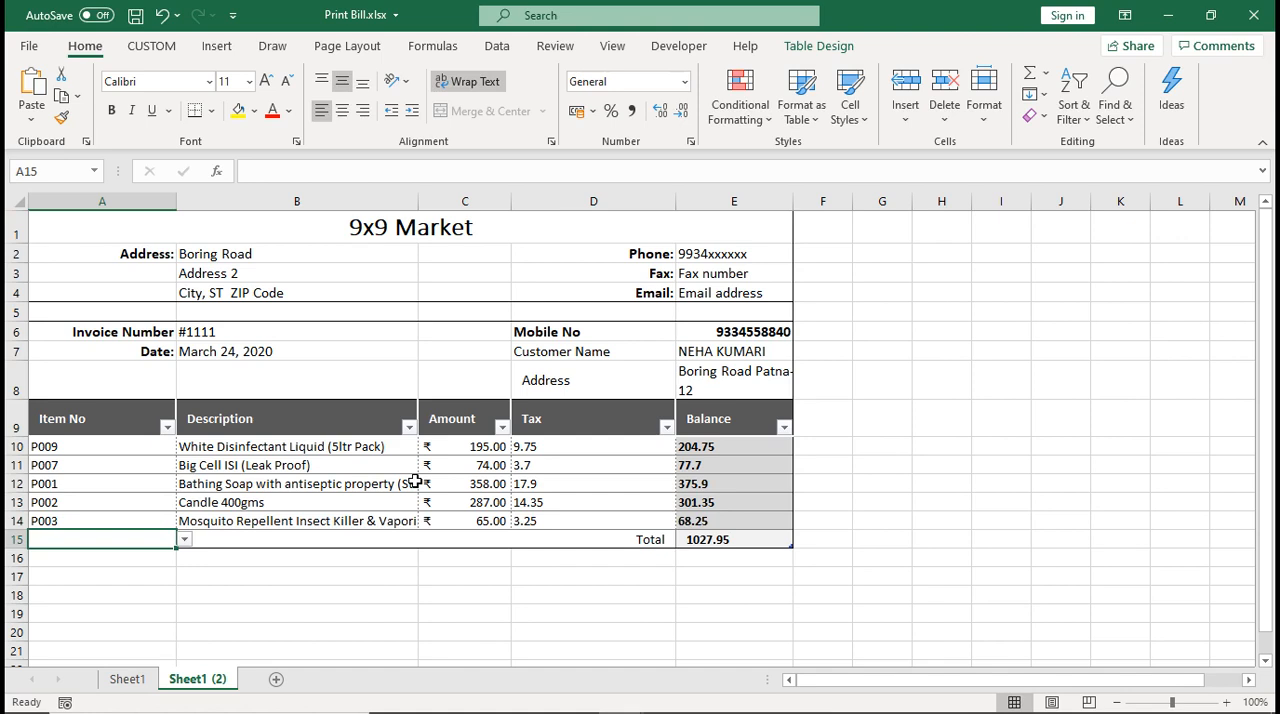
# Narrow the Description and Tax columns with the margin handles in print preview so the bill fits one page, and return to the sheet
pyautogui.hotkey('ctrl', 'p')
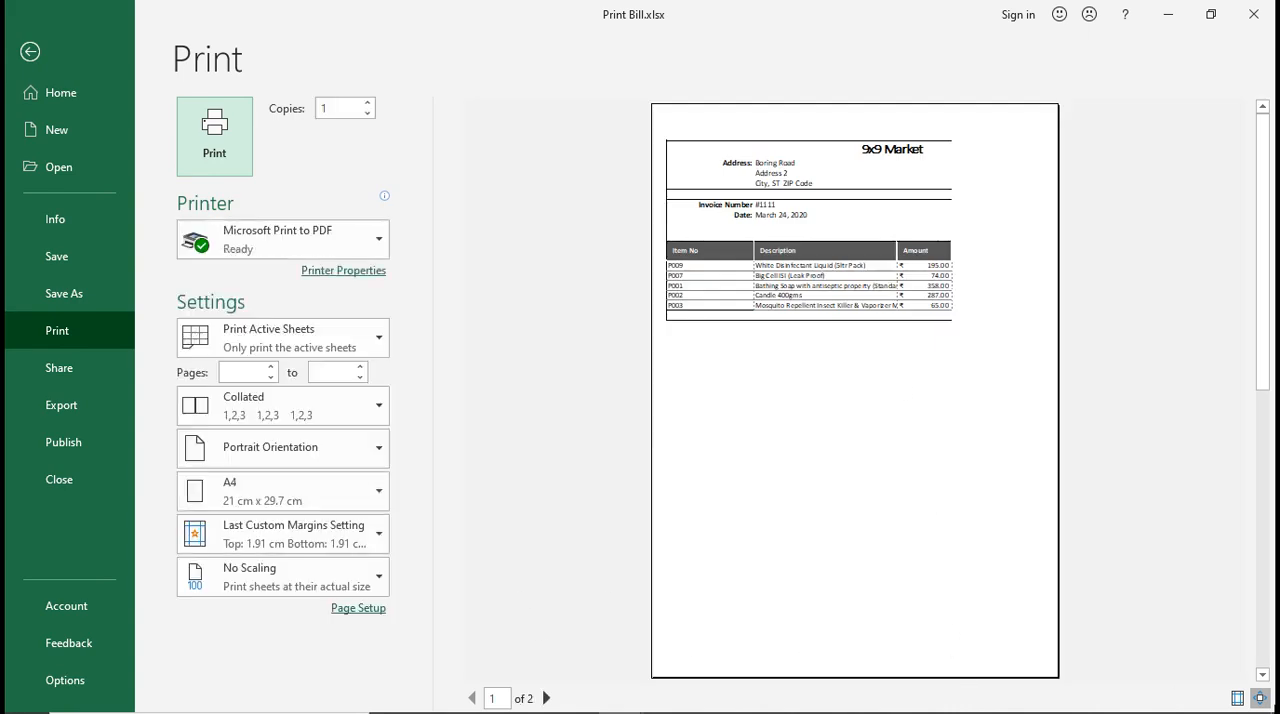
pyautogui.click(1237, 698)
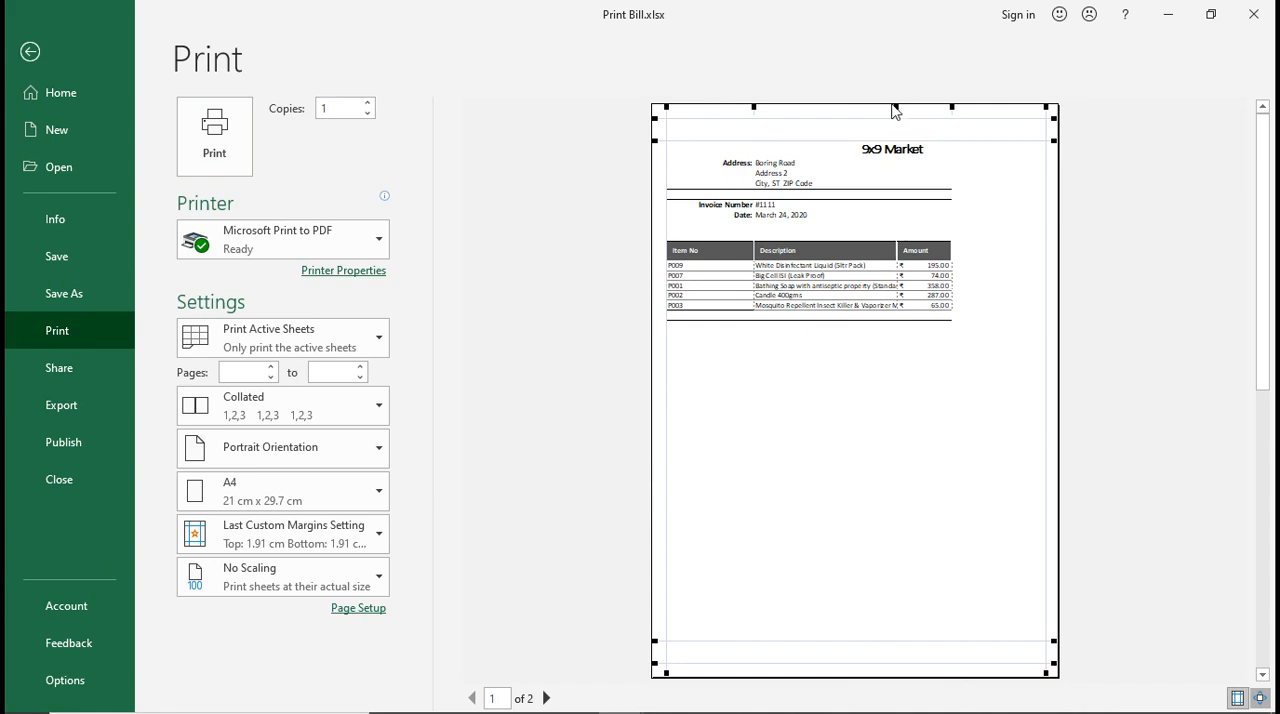
pyautogui.moveTo(896, 106); pyautogui.dragTo(862, 117)
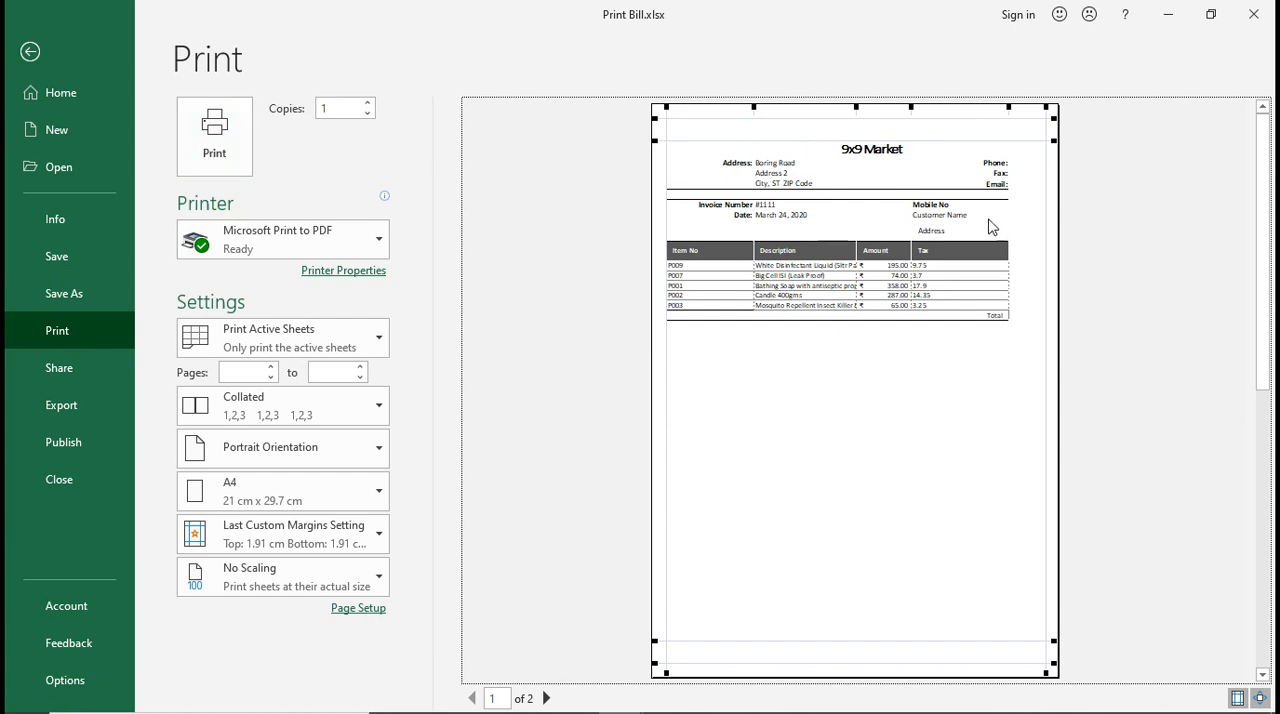
pyautogui.moveTo(1009, 104); pyautogui.dragTo(971, 104)
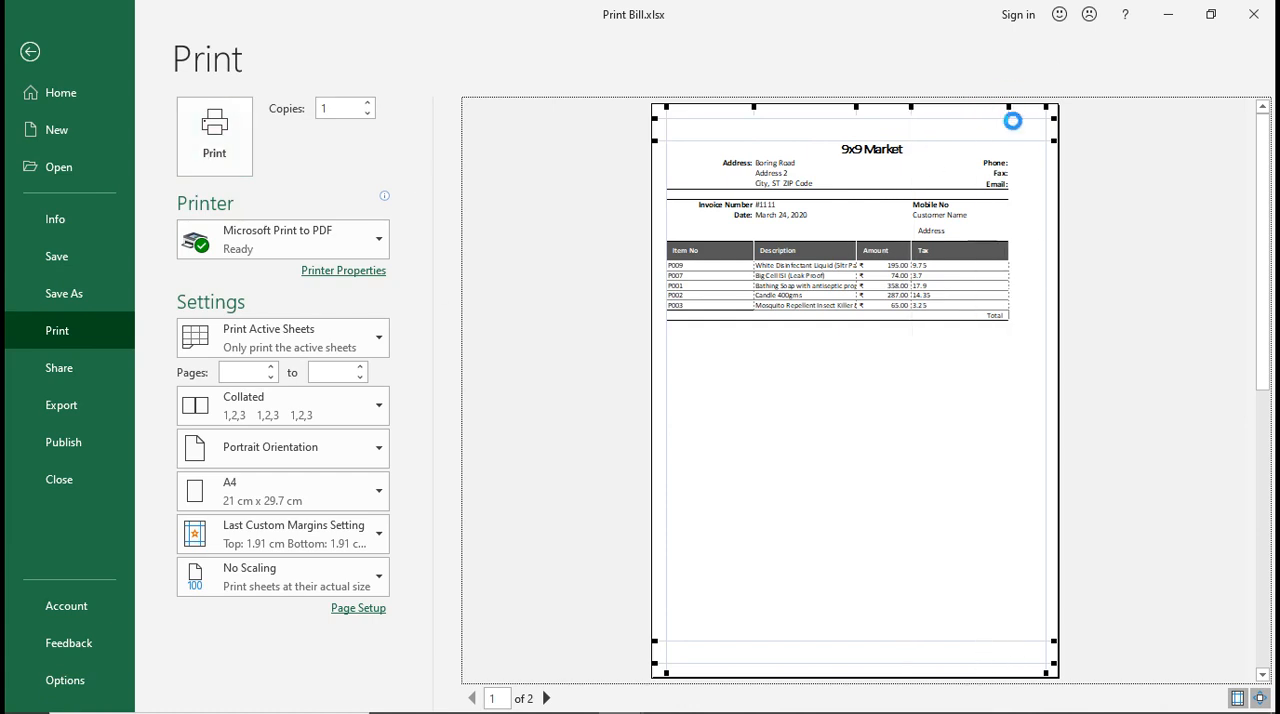
pyautogui.click(860, 434)
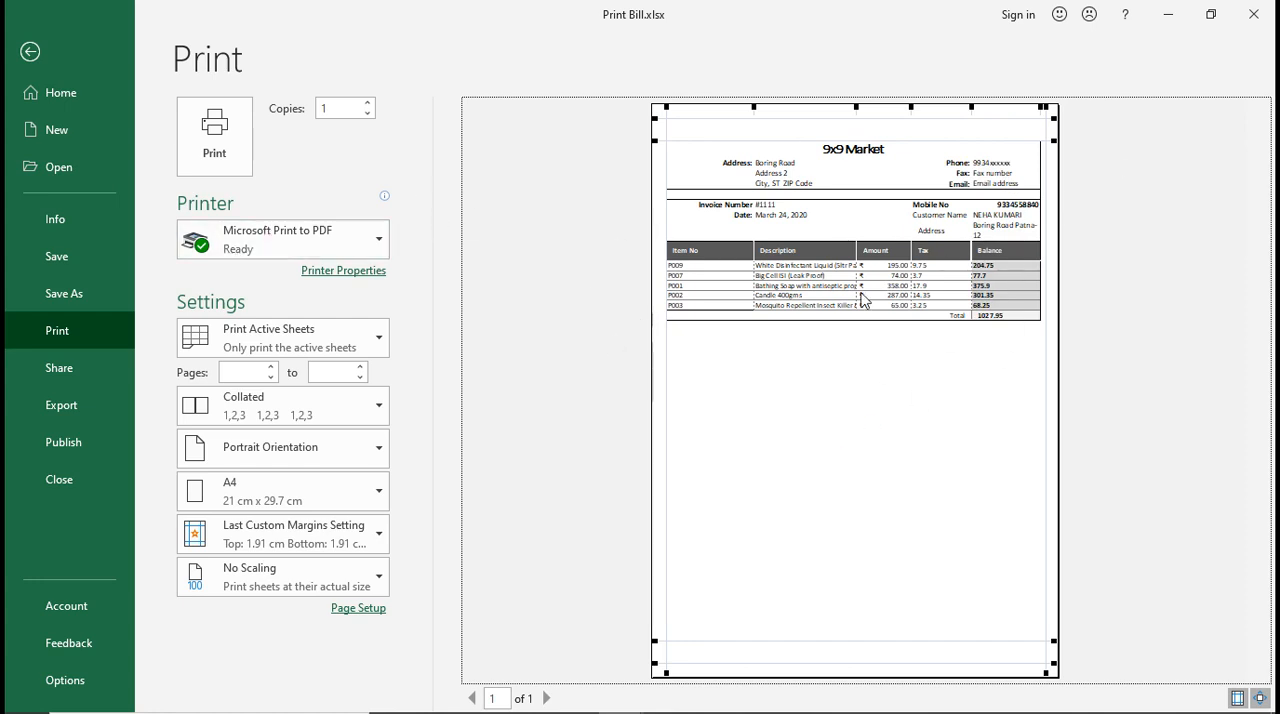
pyautogui.click(28, 61)
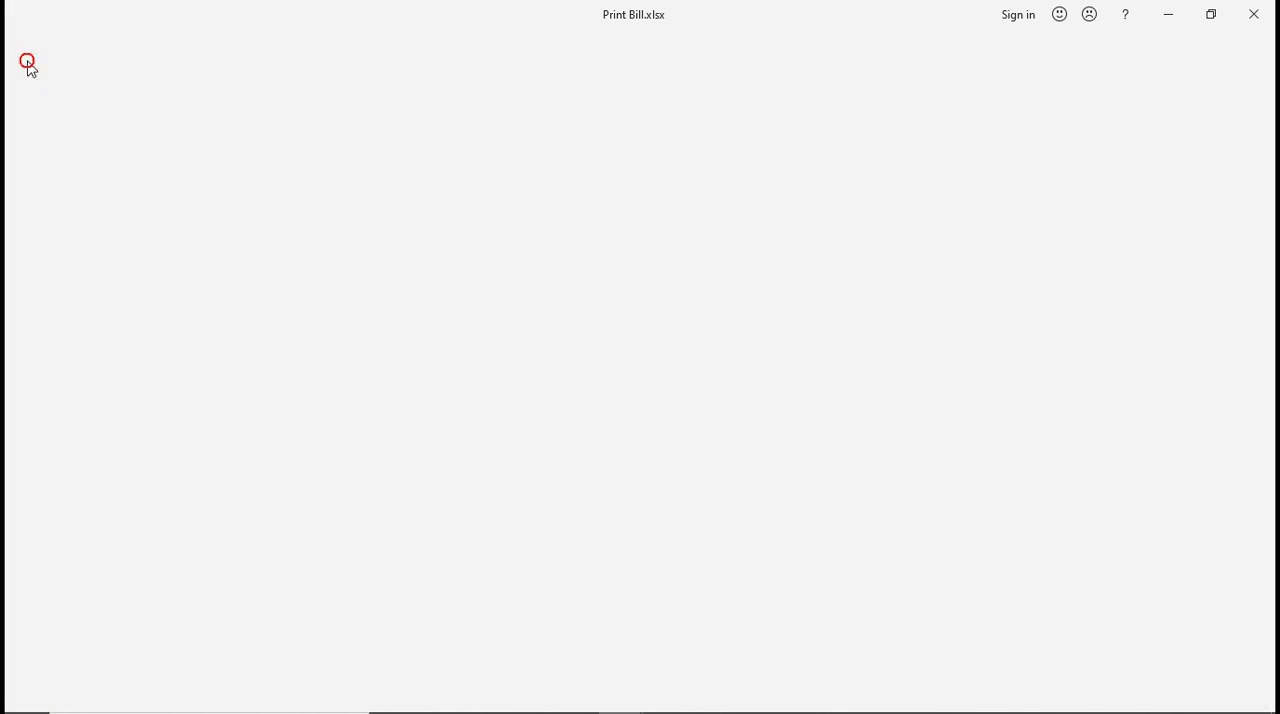
pyautogui.click(814, 484)
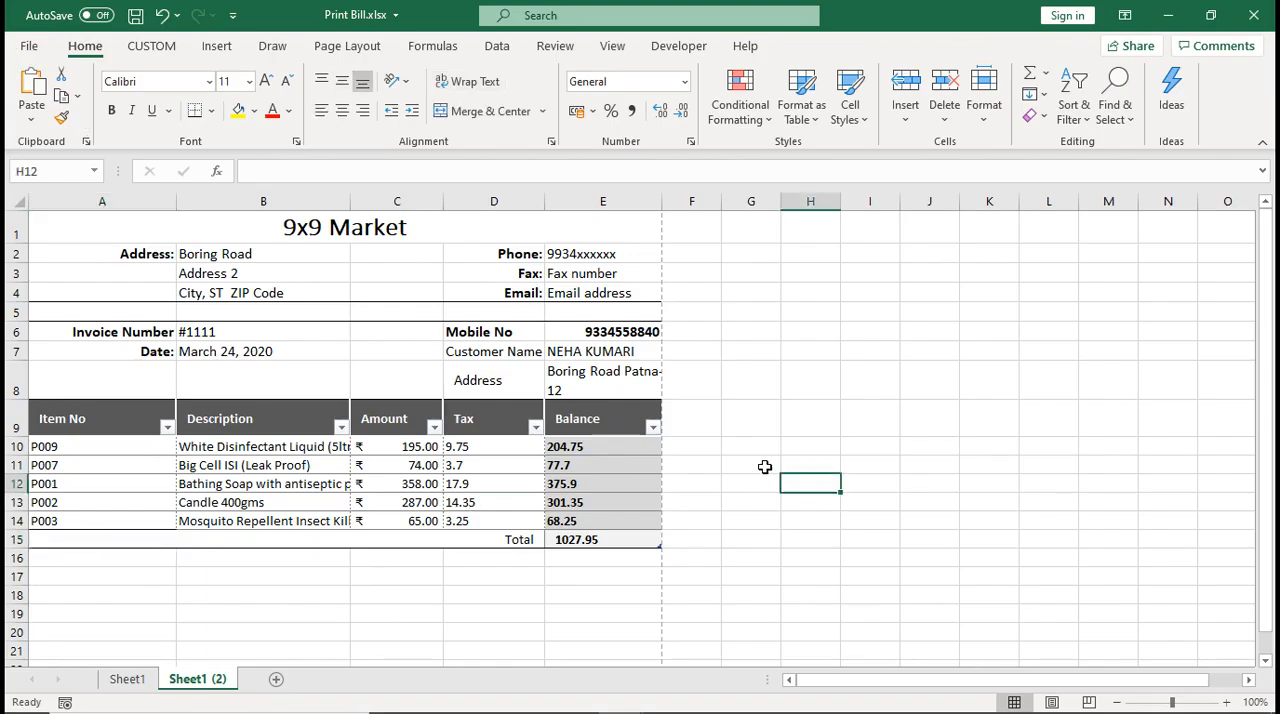
pyautogui.click(740, 424)
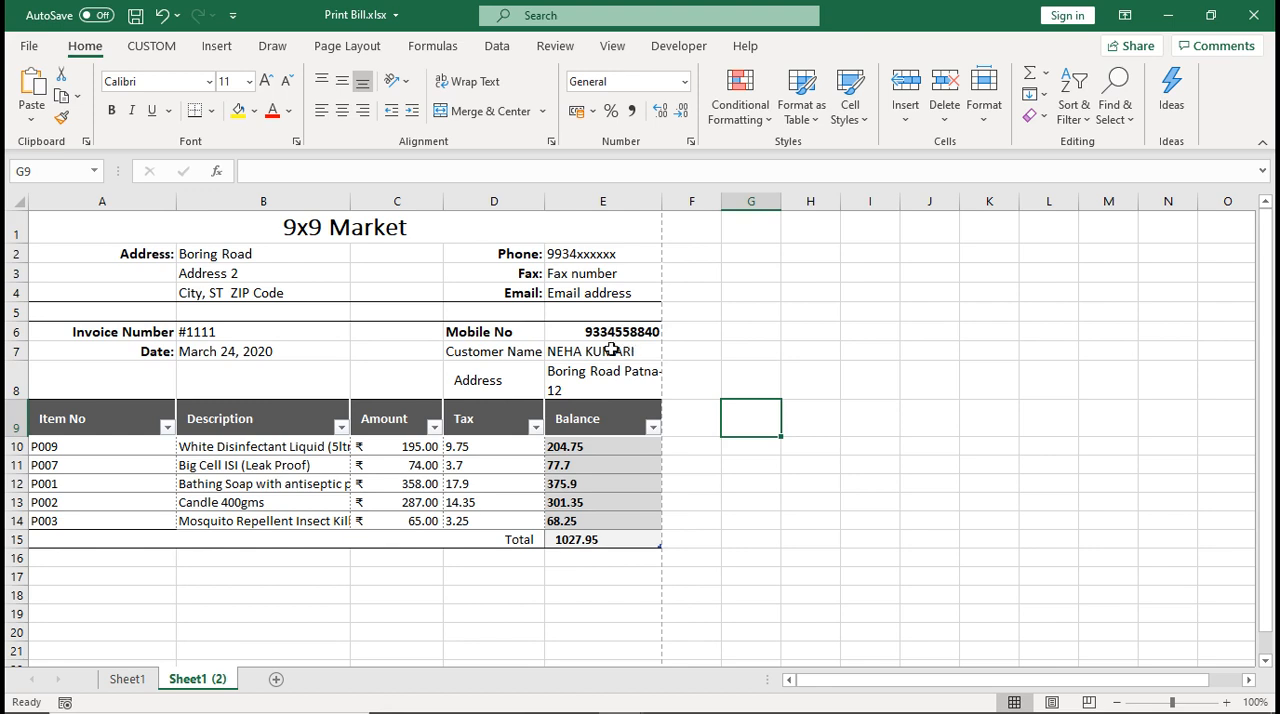
# Open the Windows Magnifier and enlarge the screen to 200%
pyautogui.moveTo(135, 703)
pyautogui.click(26, 695)
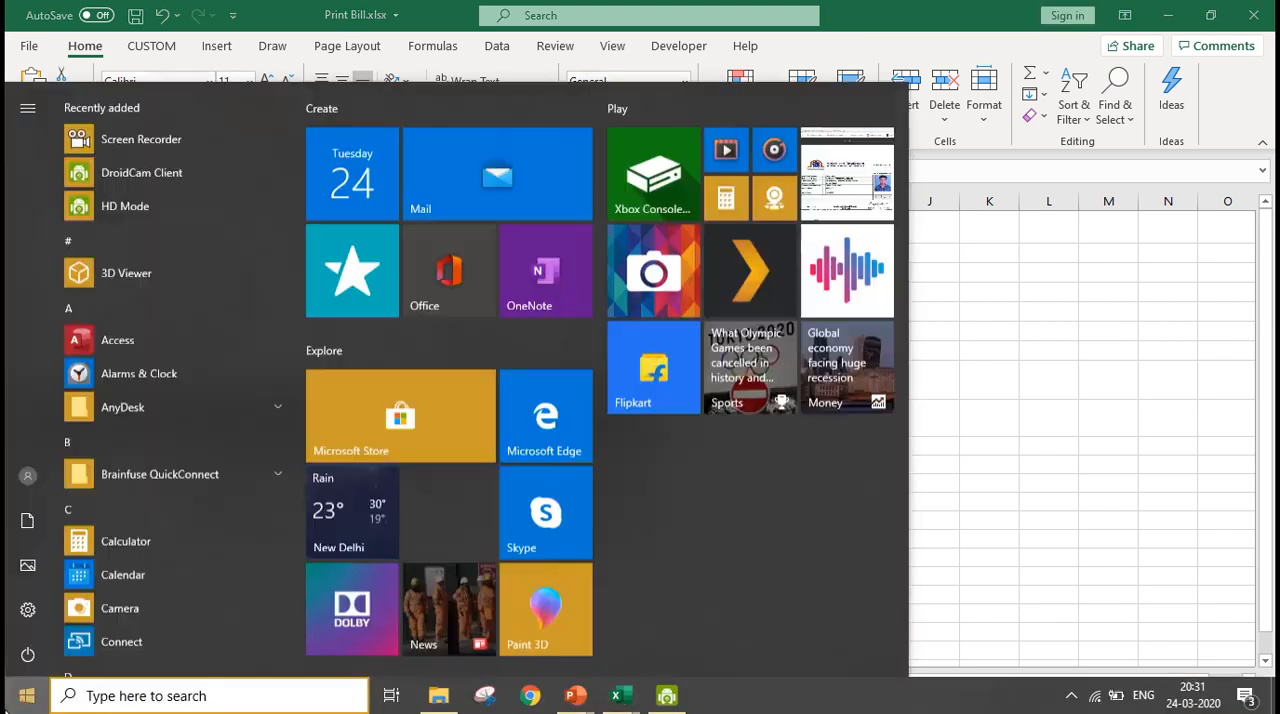
pyautogui.write('MAG')
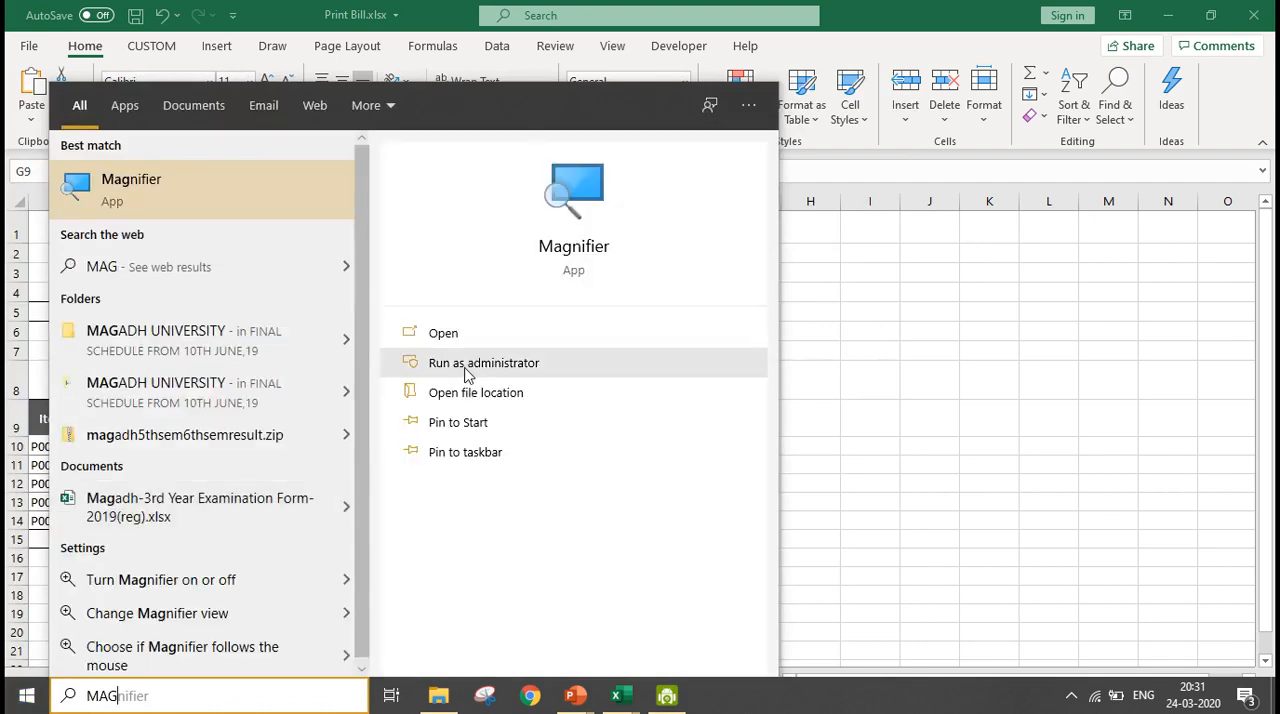
pyautogui.click(455, 335)
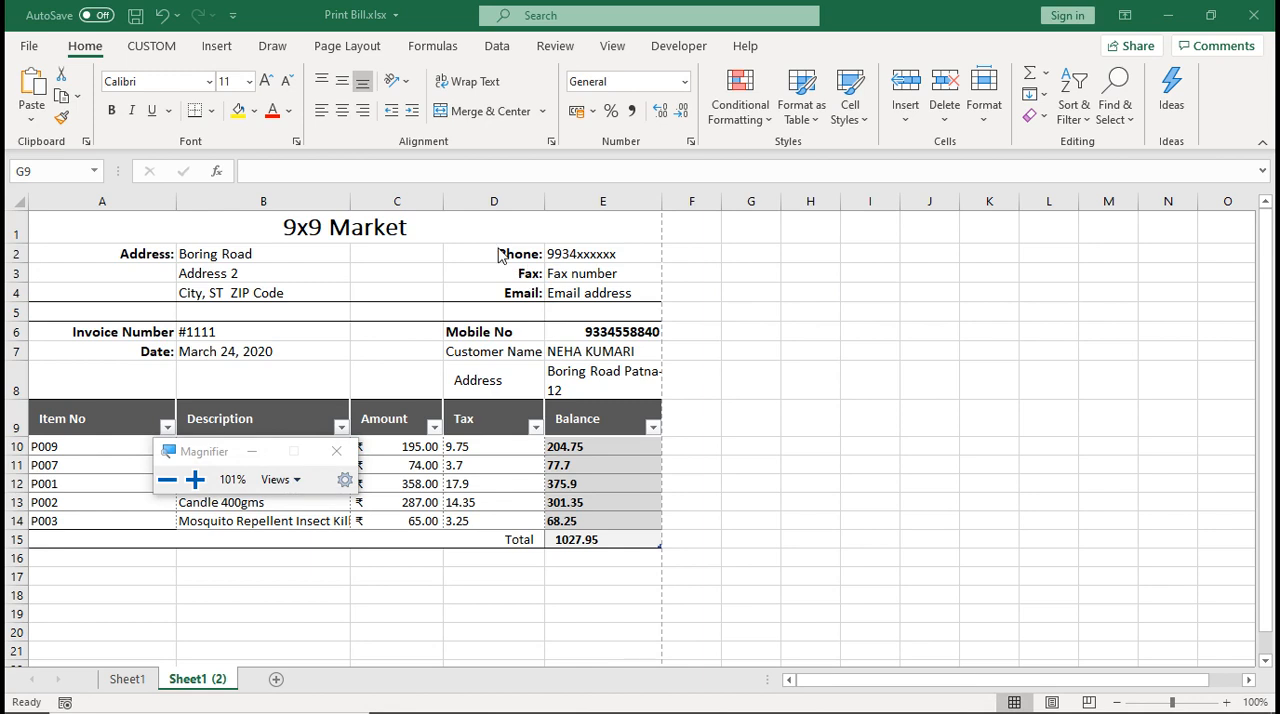
pyautogui.click(195, 479)
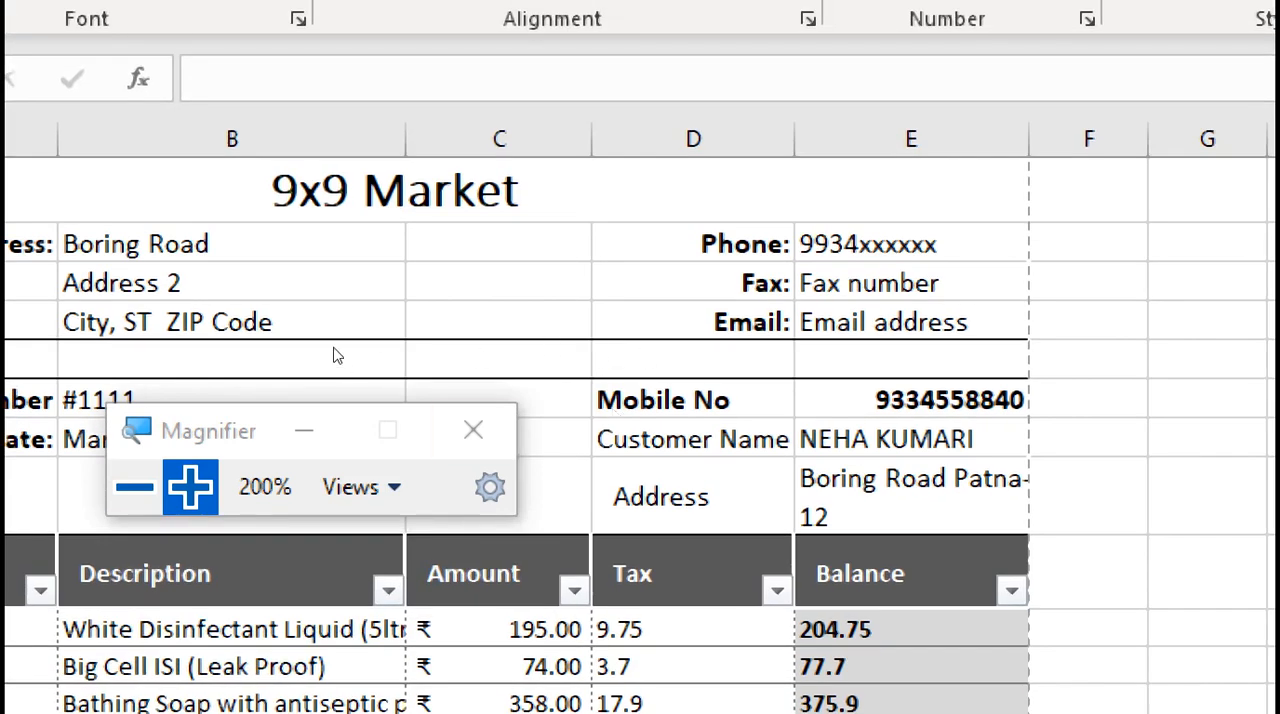
# Examine the mobile number in E6 and the item rows of the bill
pyautogui.click(911, 400)
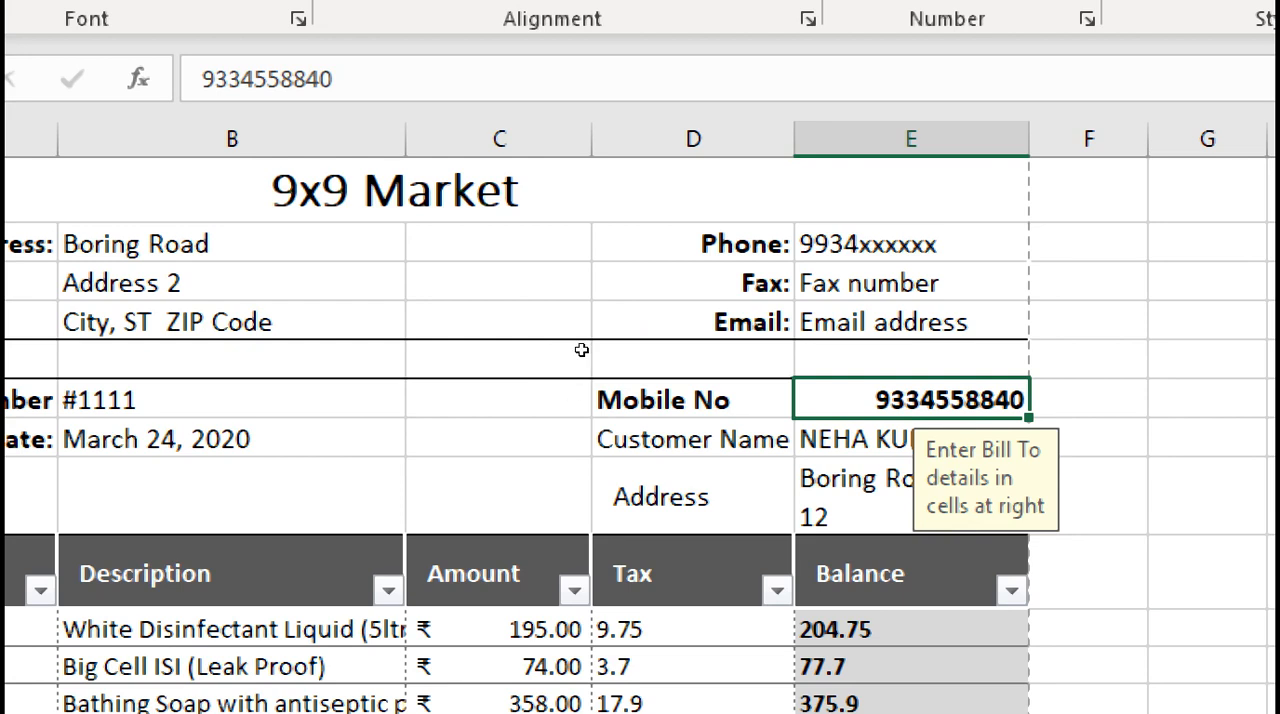
pyautogui.scroll(-1, 582, 363)
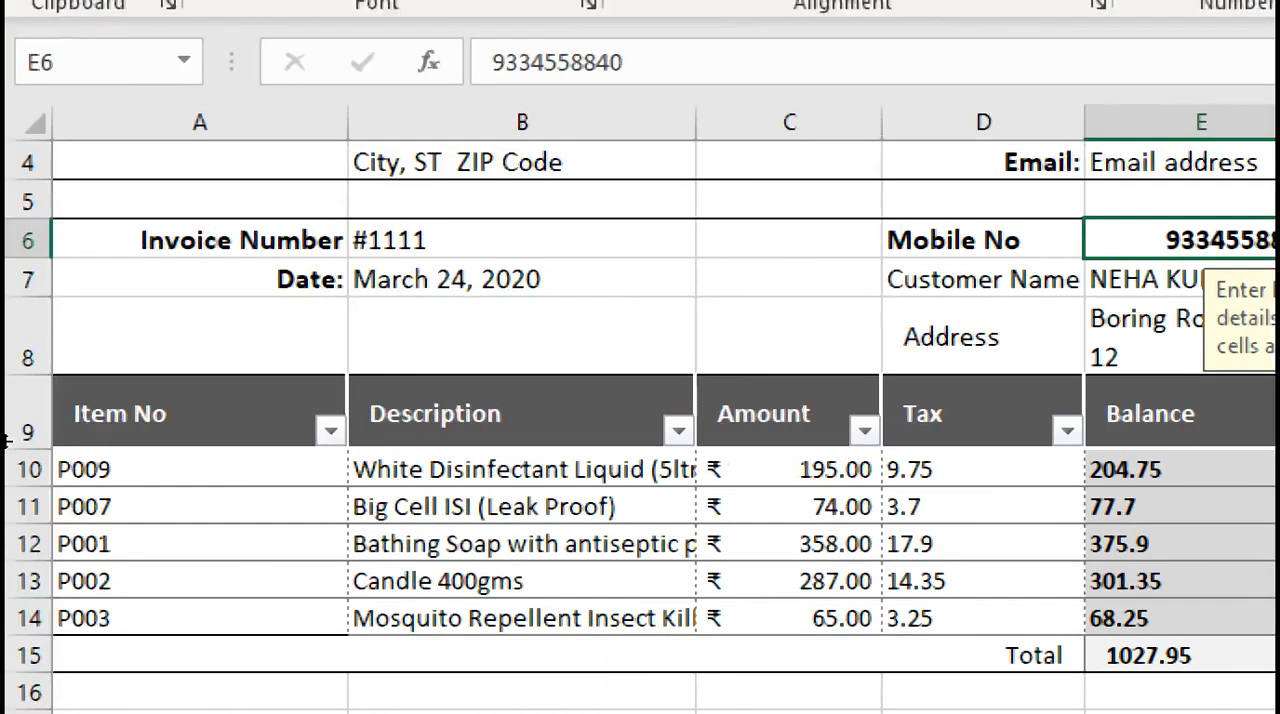
pyautogui.click(117, 368)
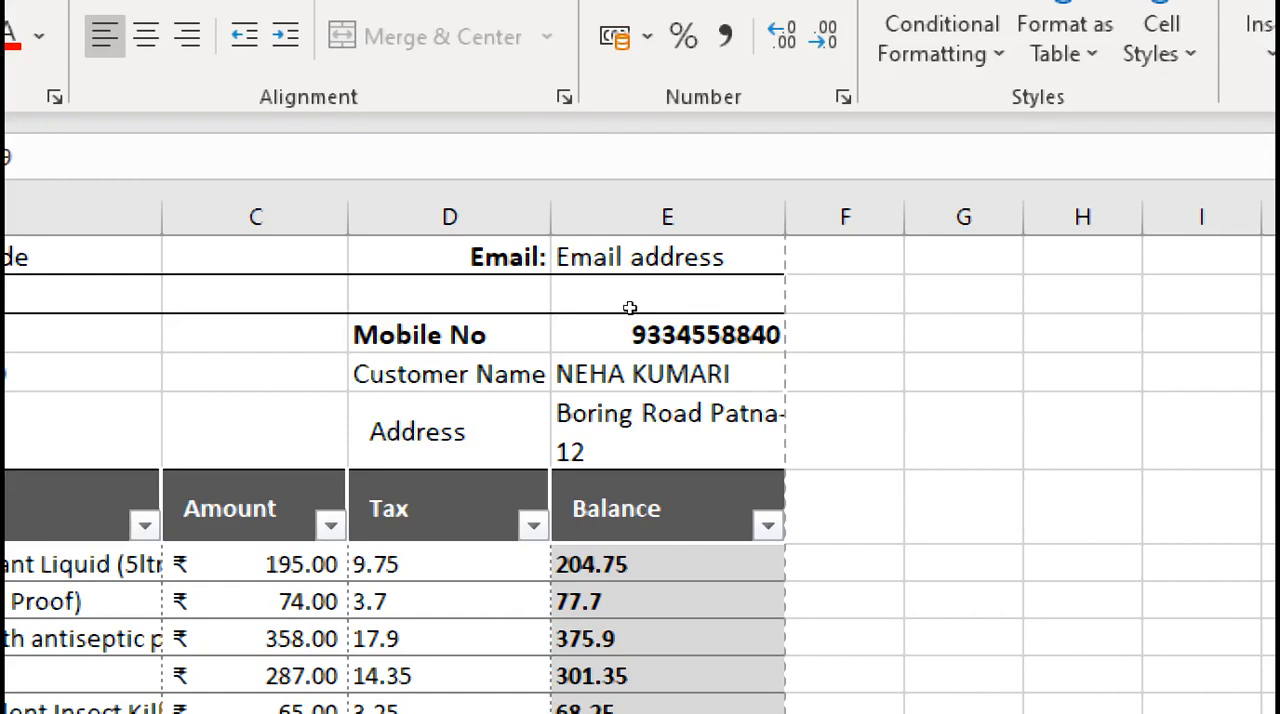
# Clear the customer name and address in E7:E8 and the mobile number in E6
pyautogui.moveTo(630, 374); pyautogui.dragTo(631, 432)
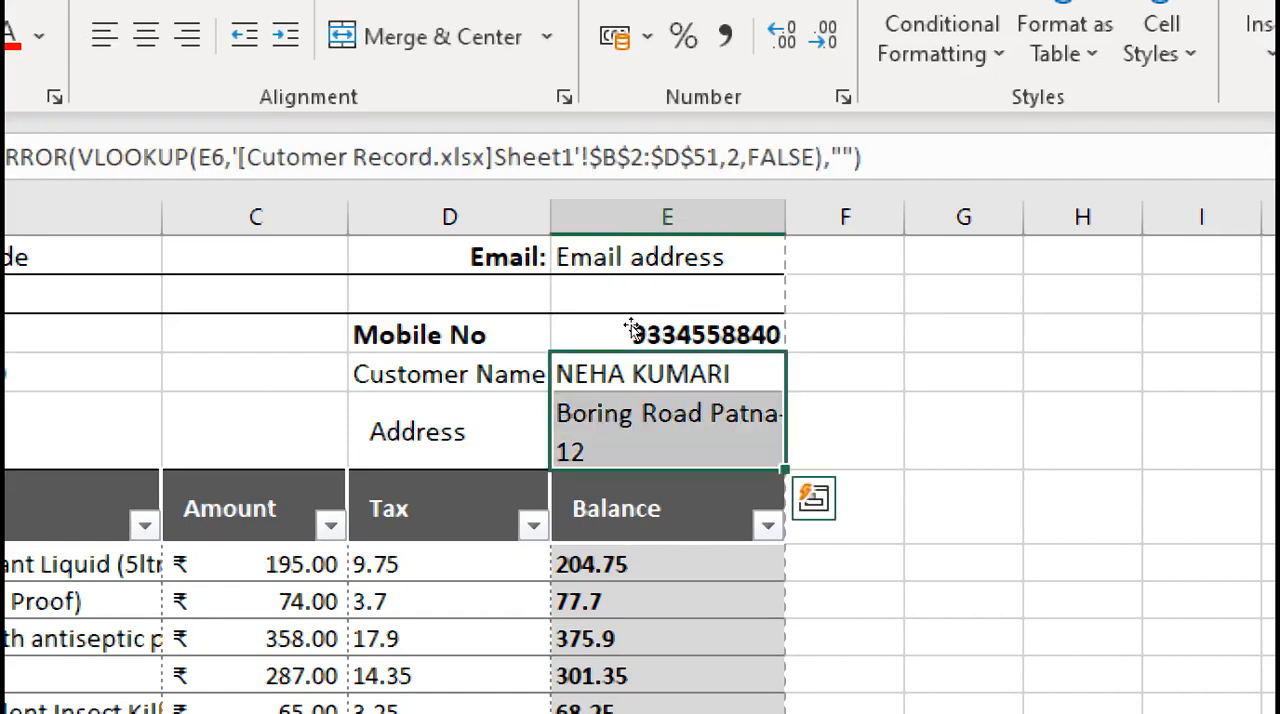
pyautogui.press('Delete')
pyautogui.hotkey('shift', 'Up')
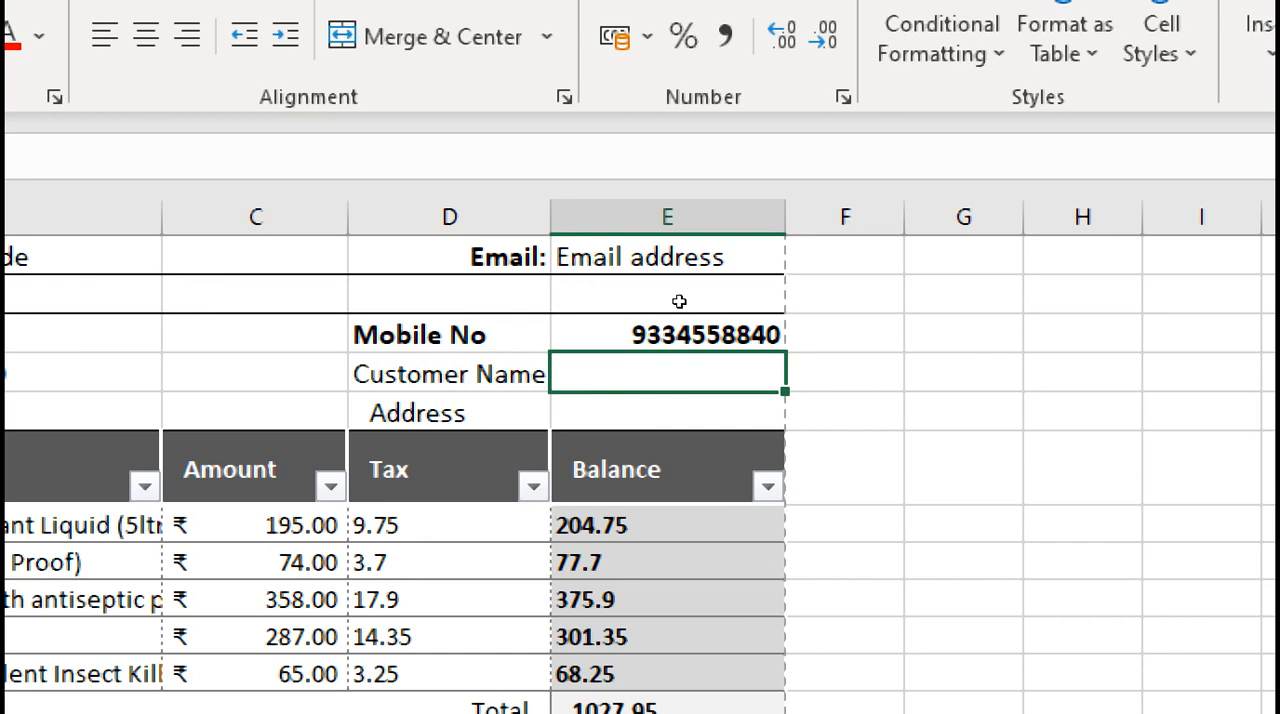
pyautogui.press('Up')
pyautogui.press('Delete')
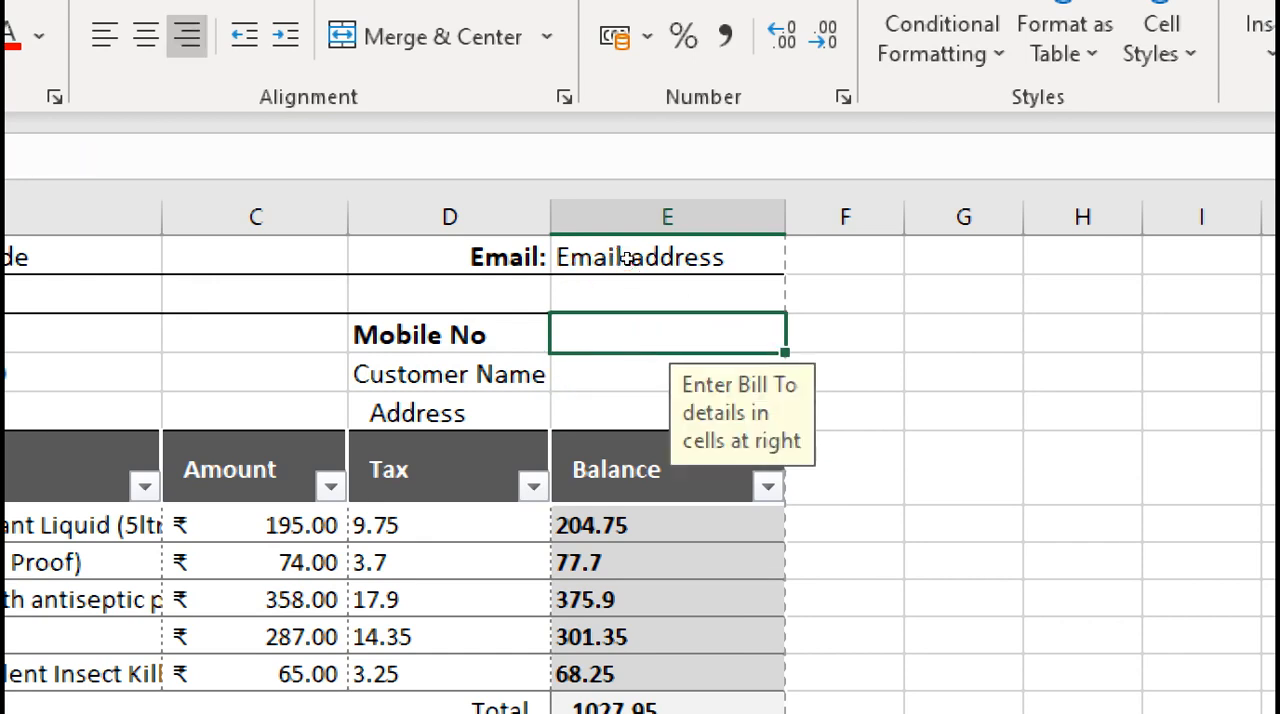
pyautogui.press('Down')
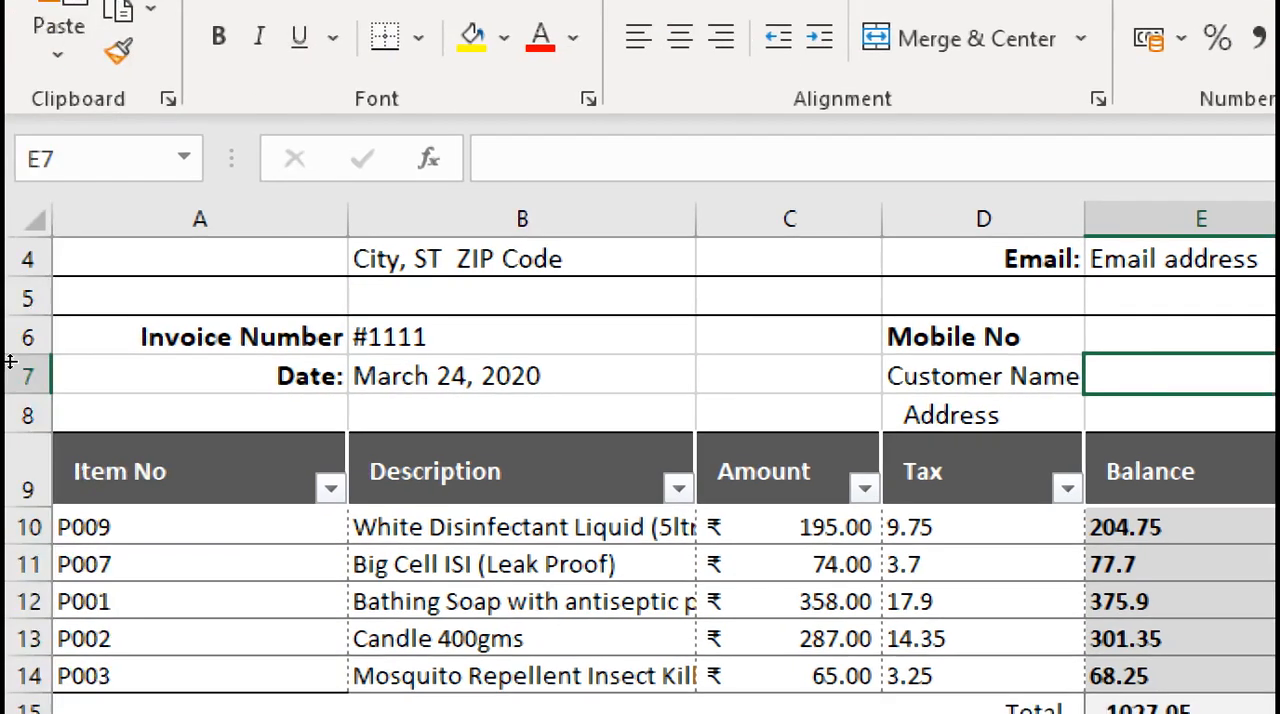
# Clear the item numbers in A10:A14 of the Item No column
pyautogui.click(82, 527)
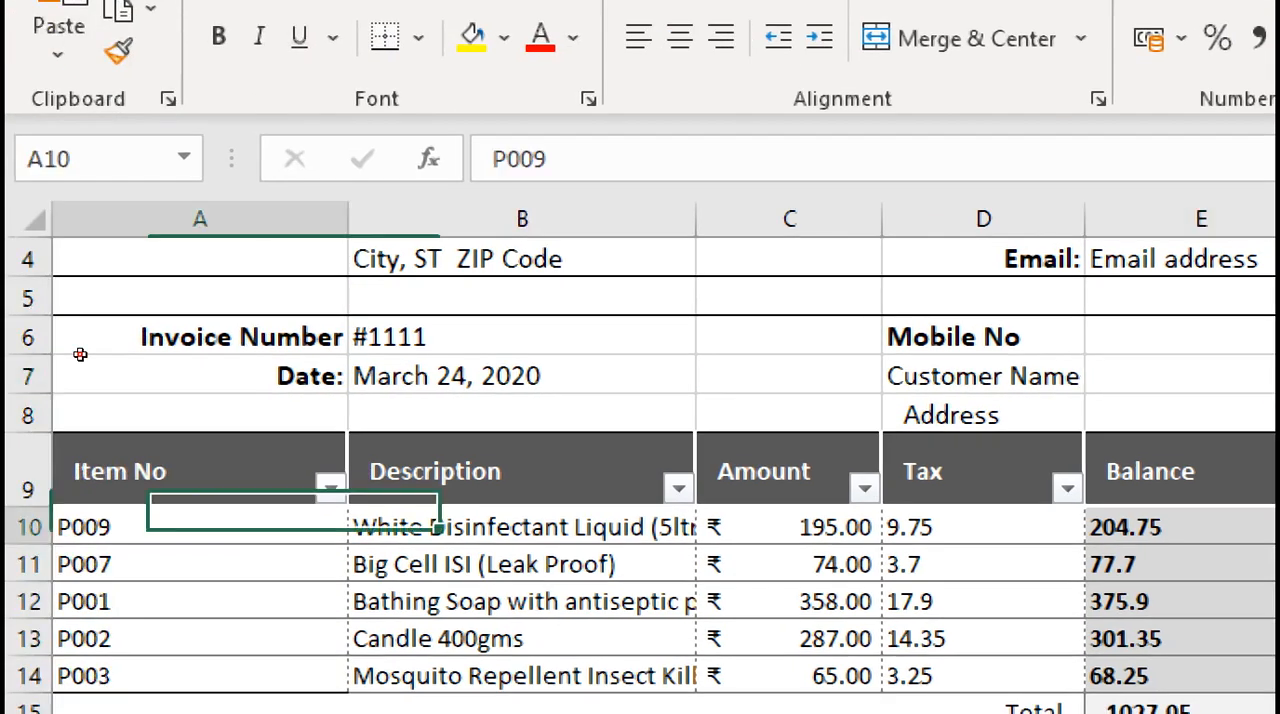
pyautogui.moveTo(82, 527); pyautogui.dragTo(82, 676)
pyautogui.press('Delete')
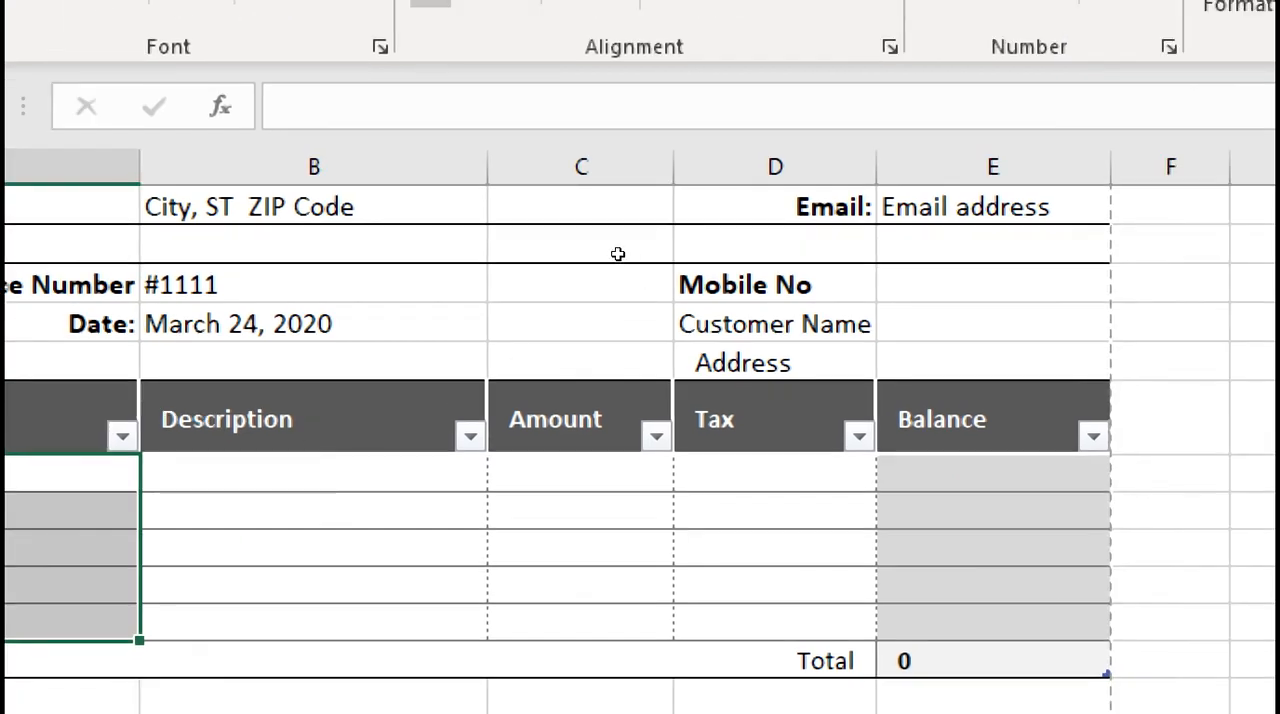
# Reduce the Magnifier zoom to 100% and select the Customer Name cell E7
pyautogui.click(1201, 314)
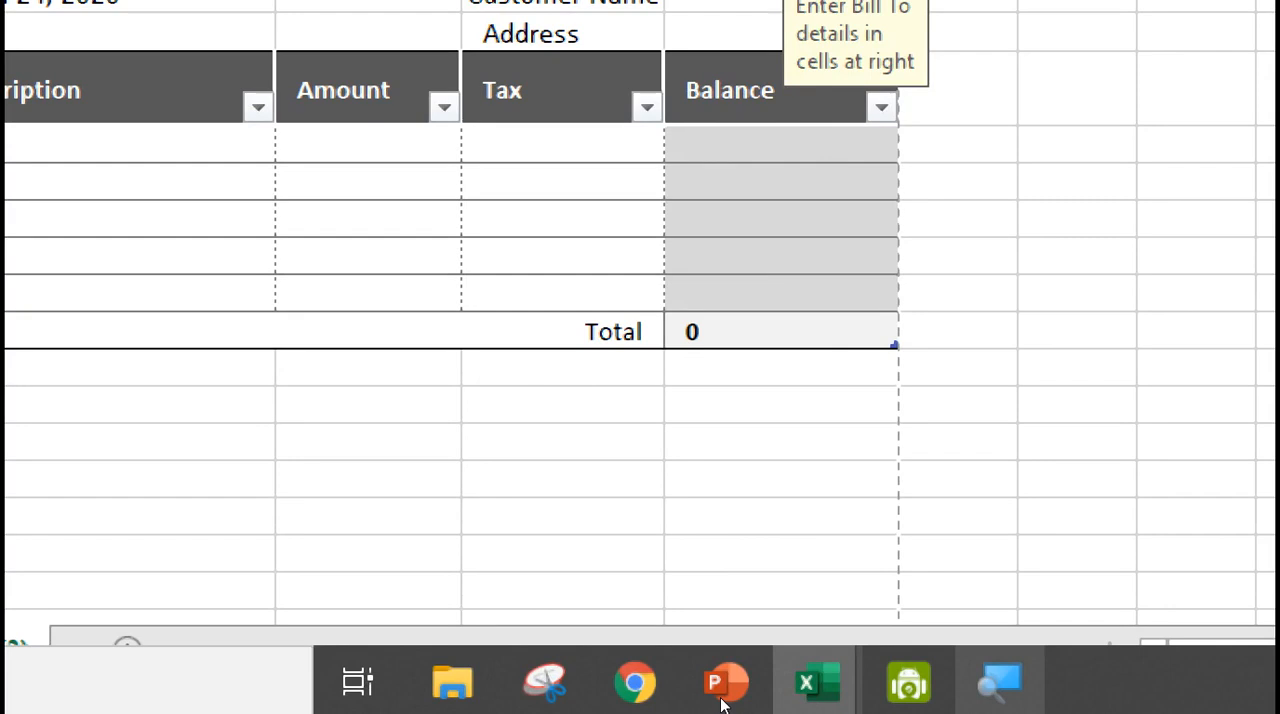
pyautogui.click(720, 697)
pyautogui.click(253, 598)
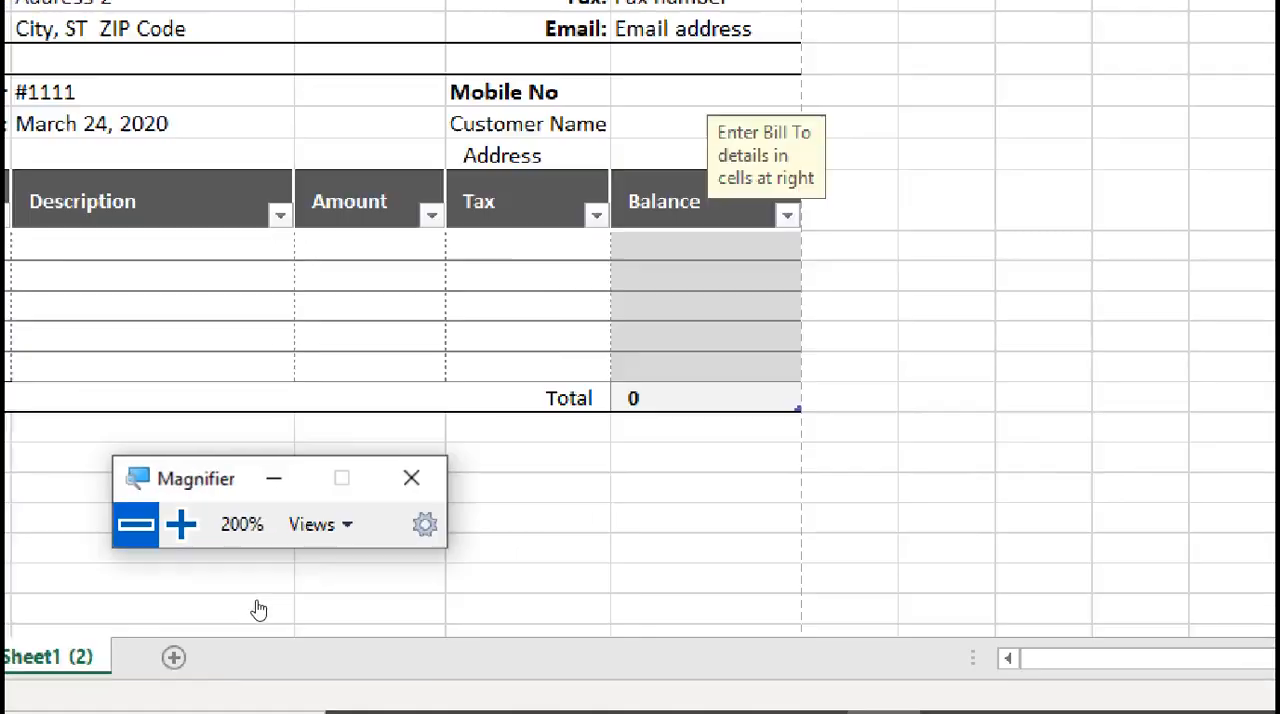
pyautogui.click(686, 465)
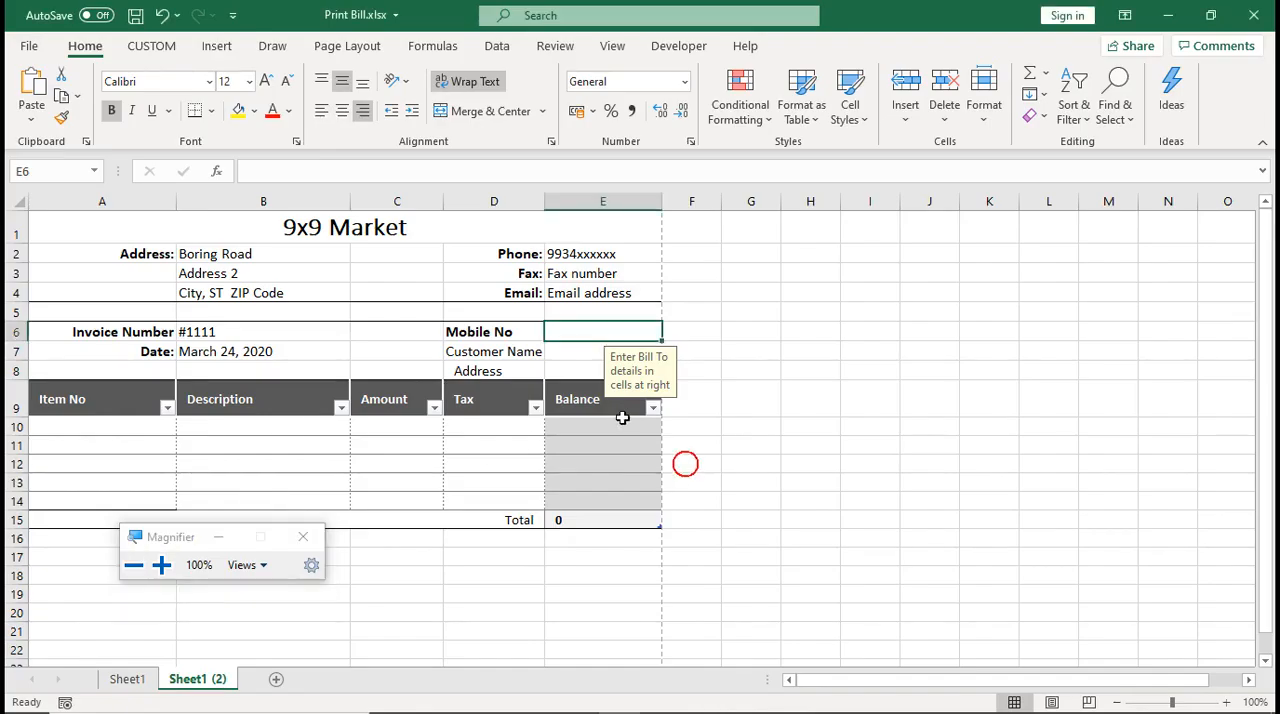
pyautogui.click(455, 446)
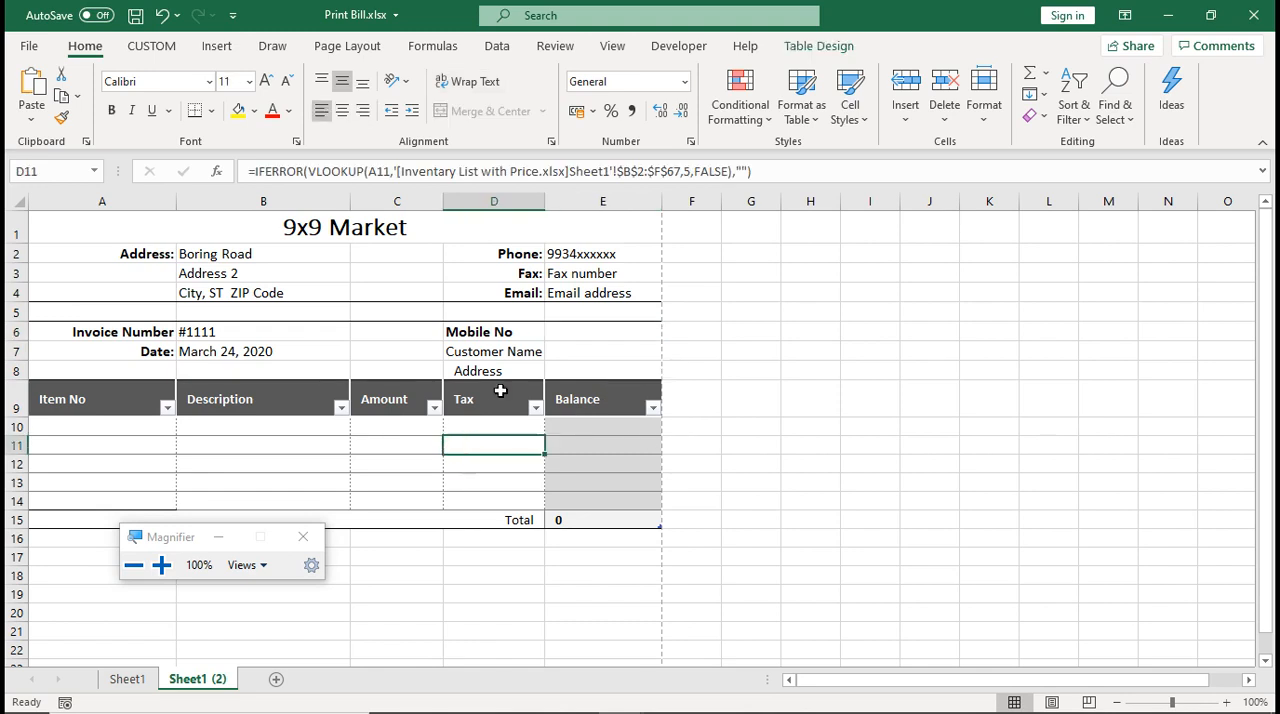
pyautogui.click(574, 350)
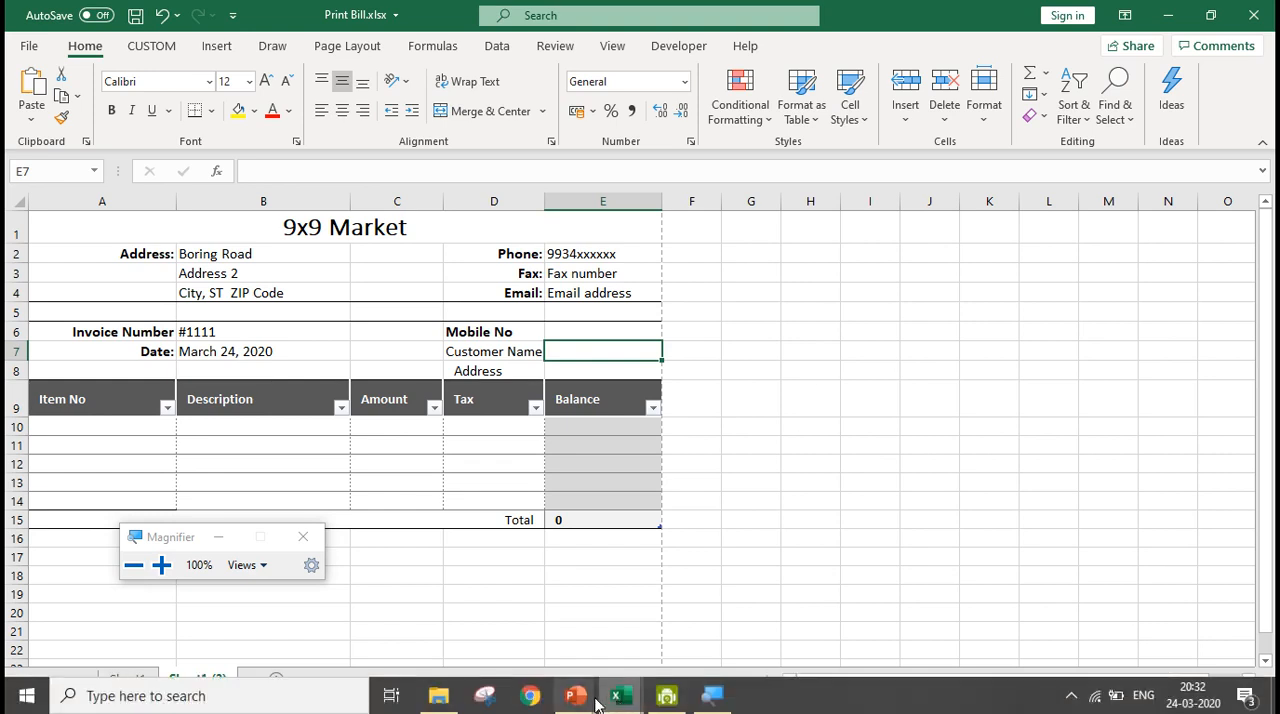
# Switch to the PowerPoint slide show and go back to the slide on the syntax of VLOOKUP
pyautogui.click(588, 694)
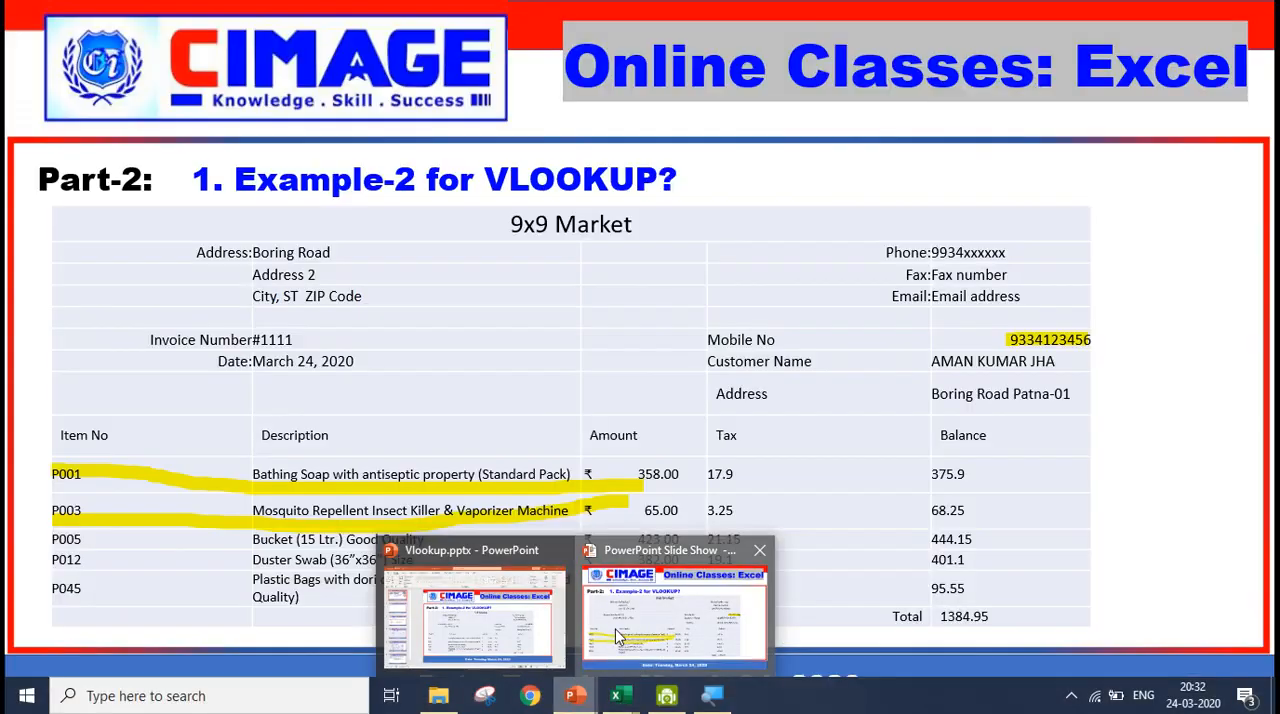
pyautogui.click(616, 640)
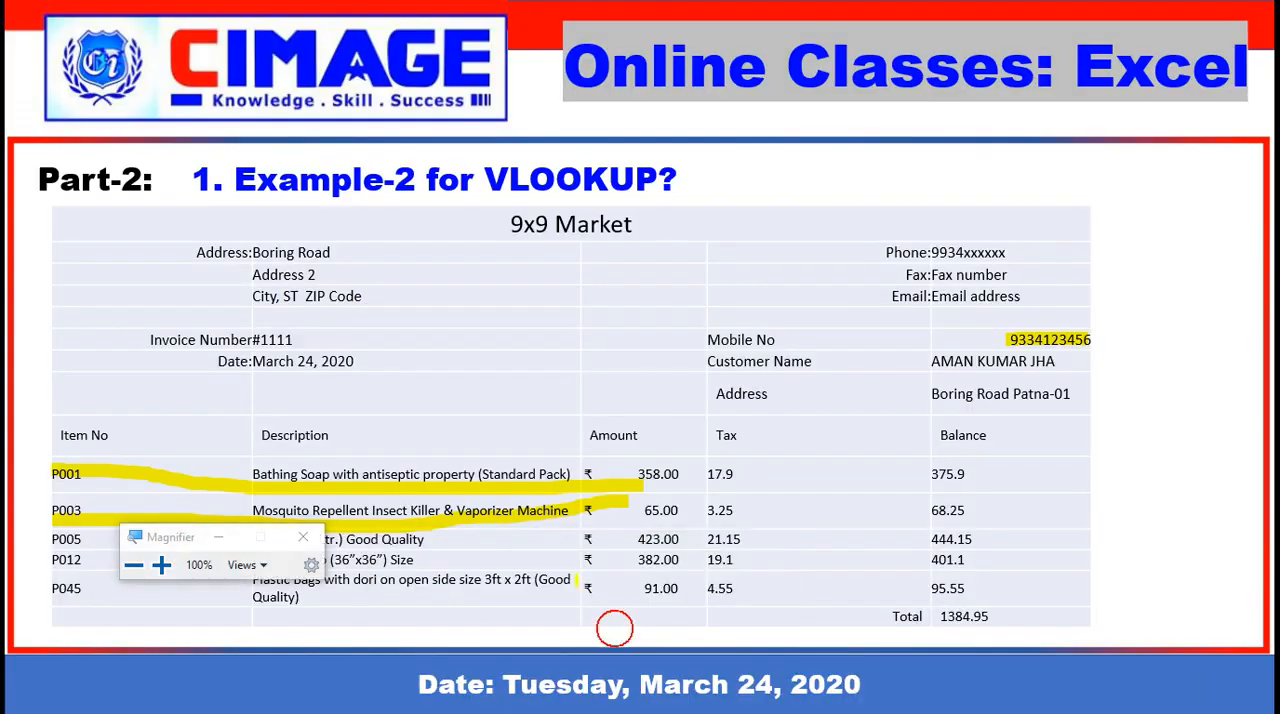
pyautogui.press('Left')
pyautogui.press('Left')
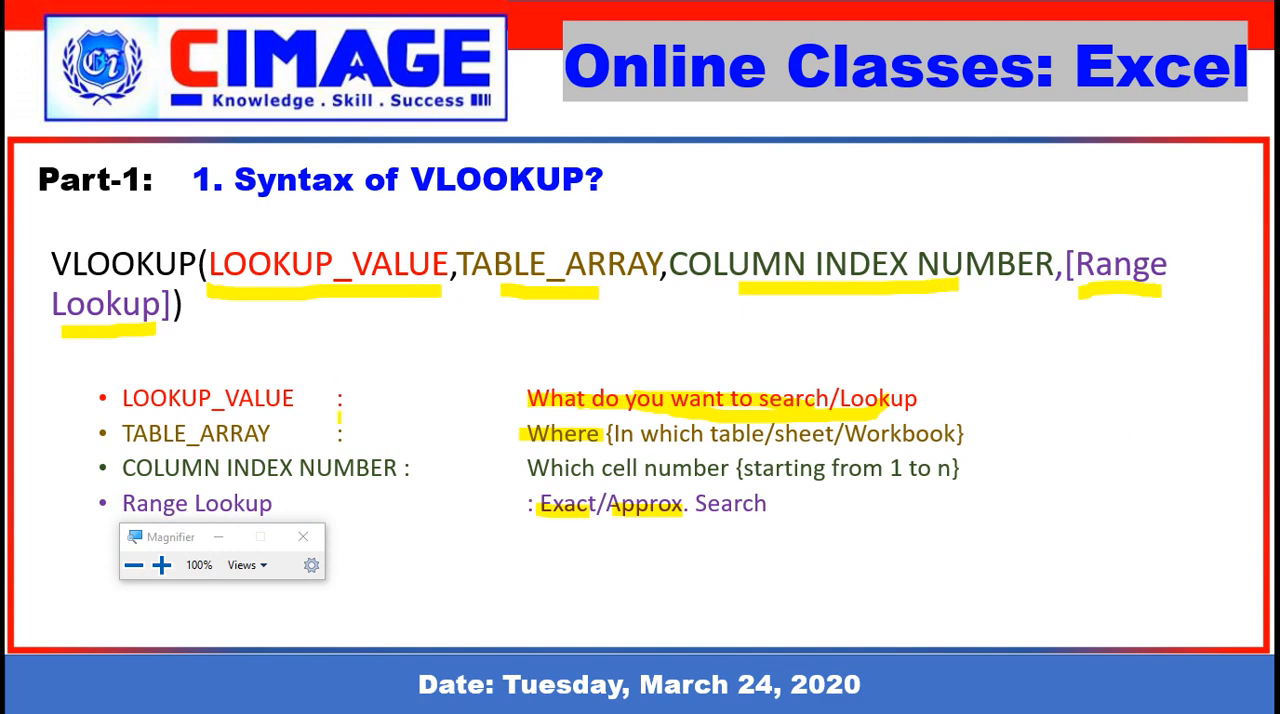
# Switch back to Print Bill.xlsx and enter the customer's mobile number in cell E6
pyautogui.hotkey('alt', 'Tab')
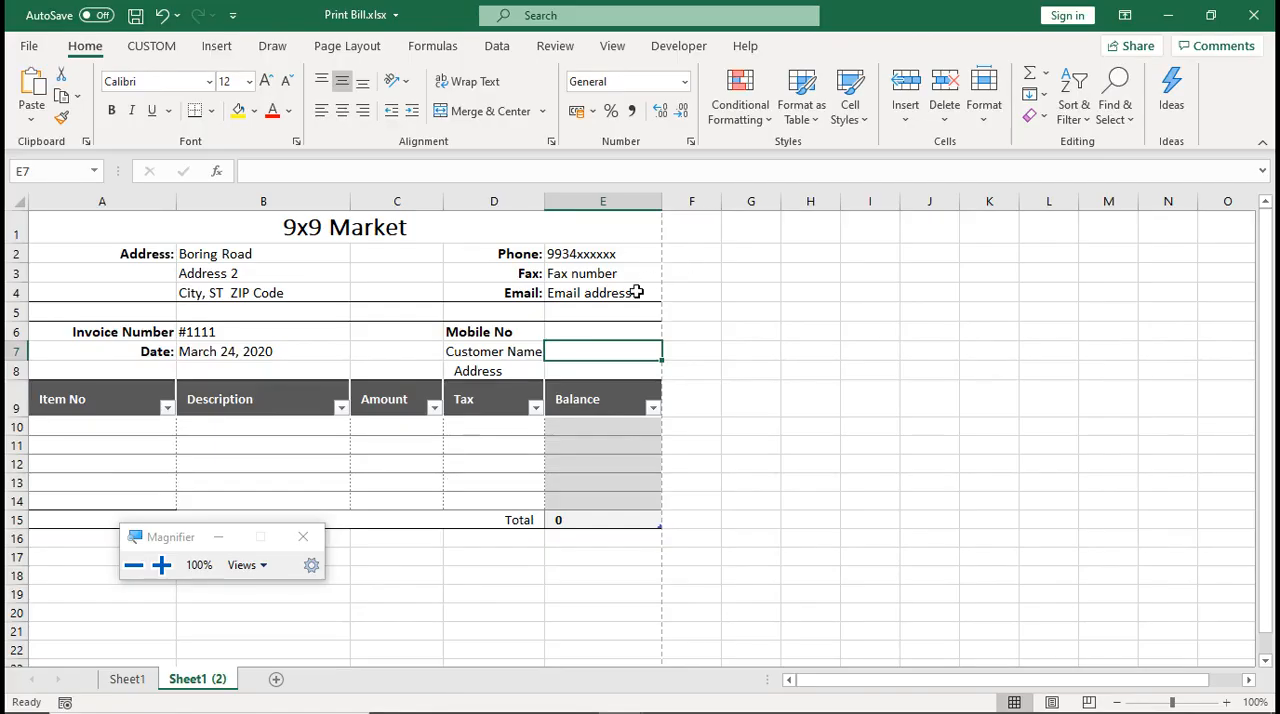
pyautogui.click(568, 328)
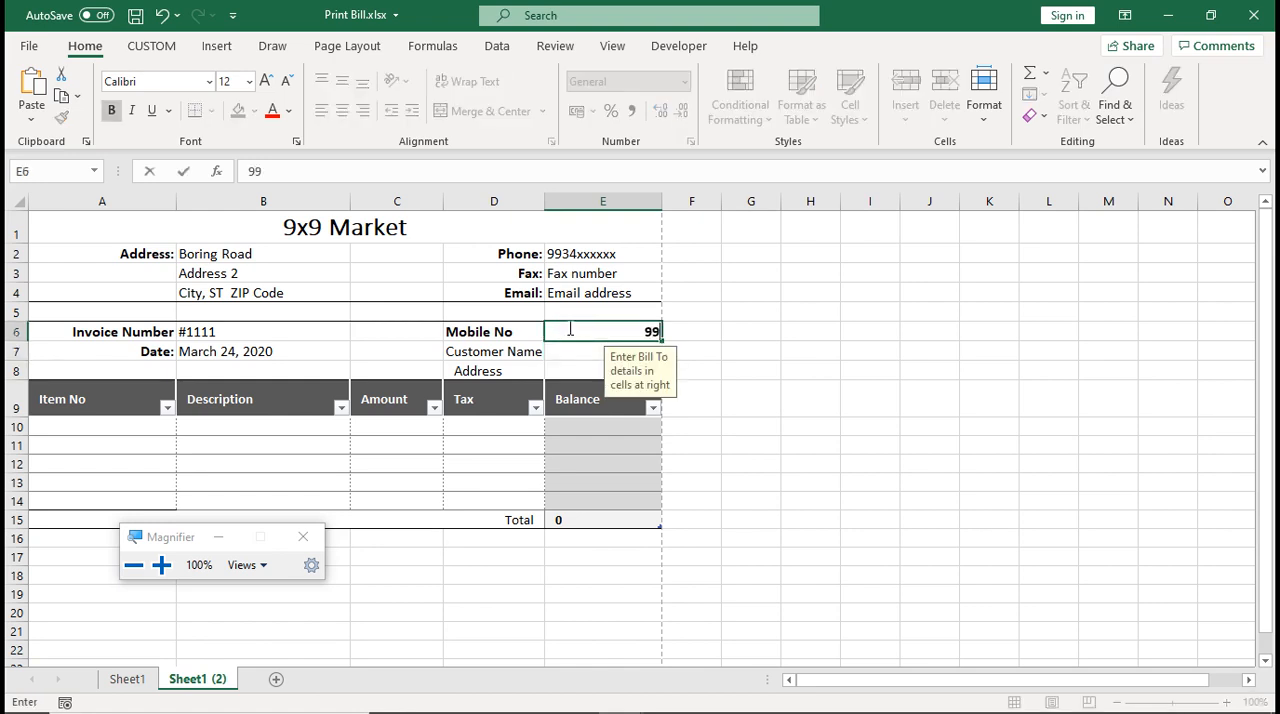
pyautogui.press('Return')
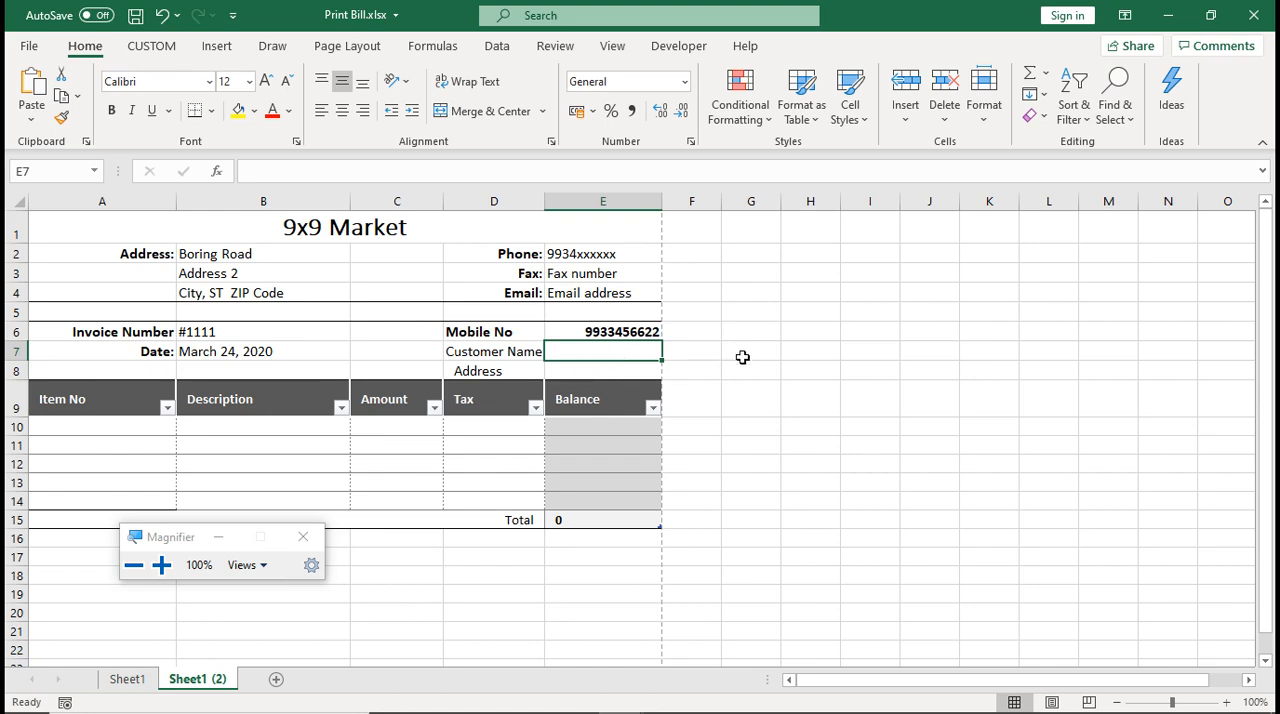
# Zoom the Magnifier to 200% and begin a VLOOKUP formula in the Customer Name cell E7 with E6 as the lookup value
pyautogui.write('=')
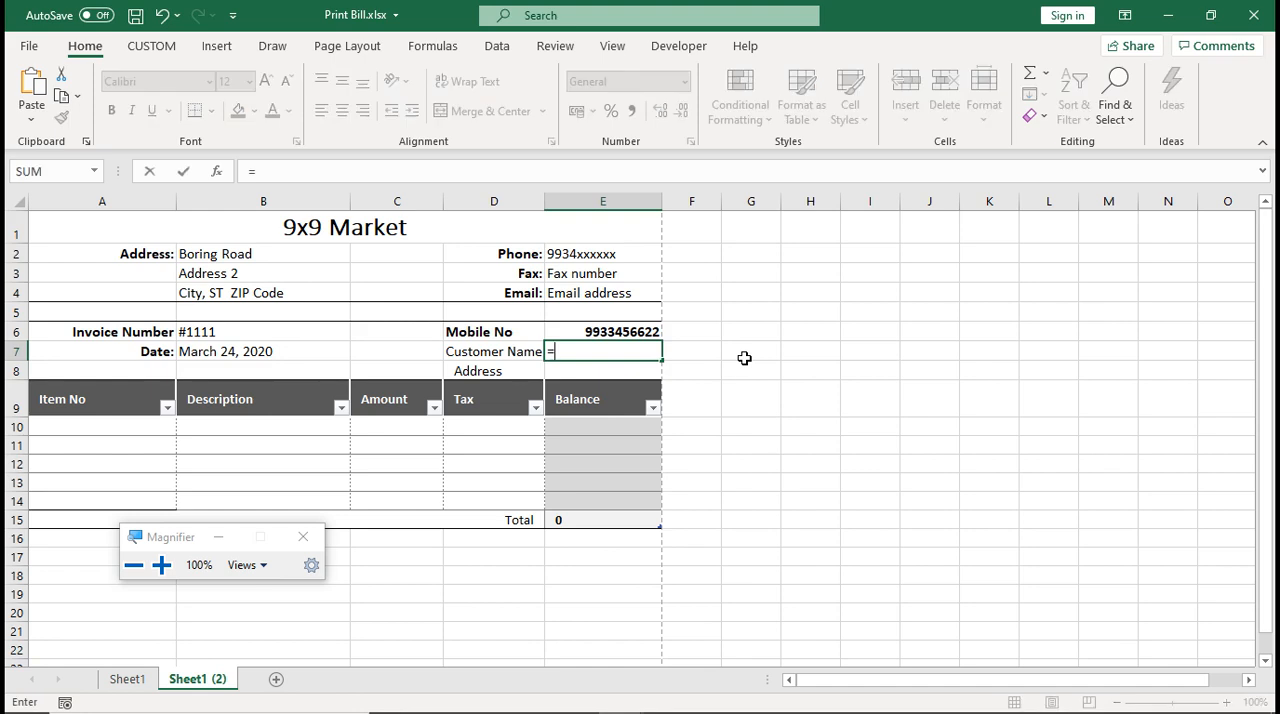
pyautogui.click(162, 566)
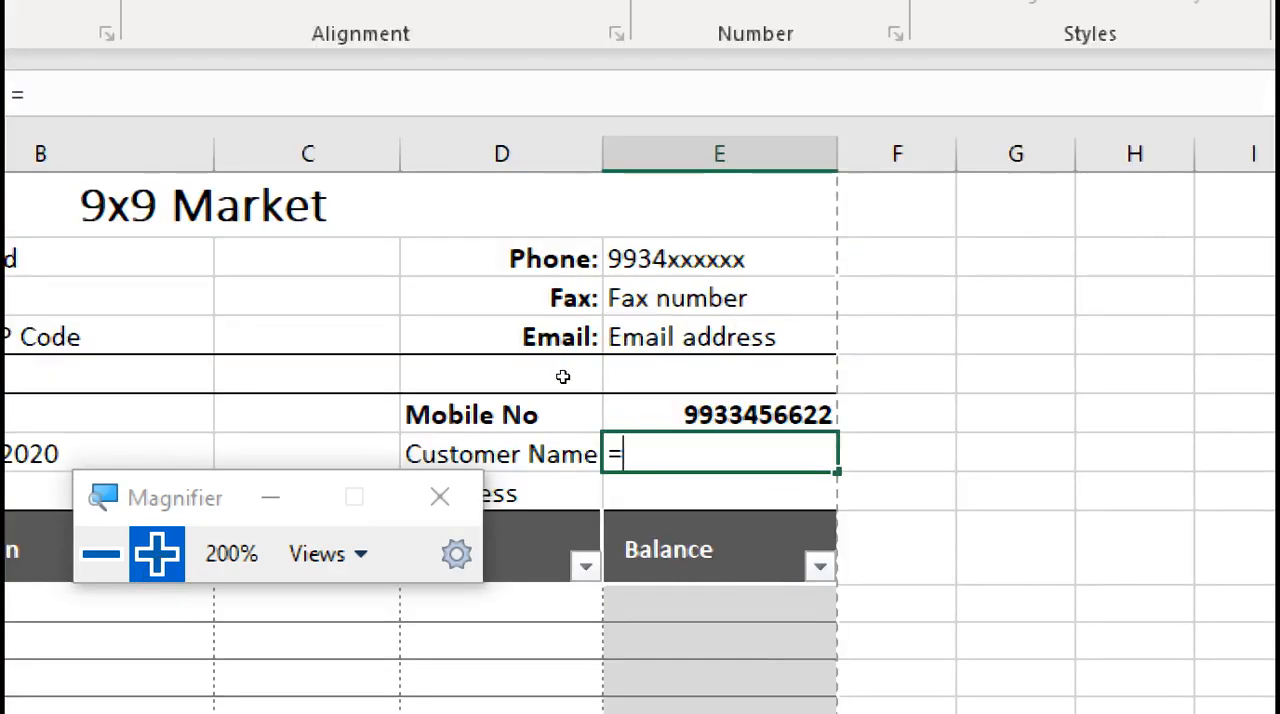
pyautogui.write('V')
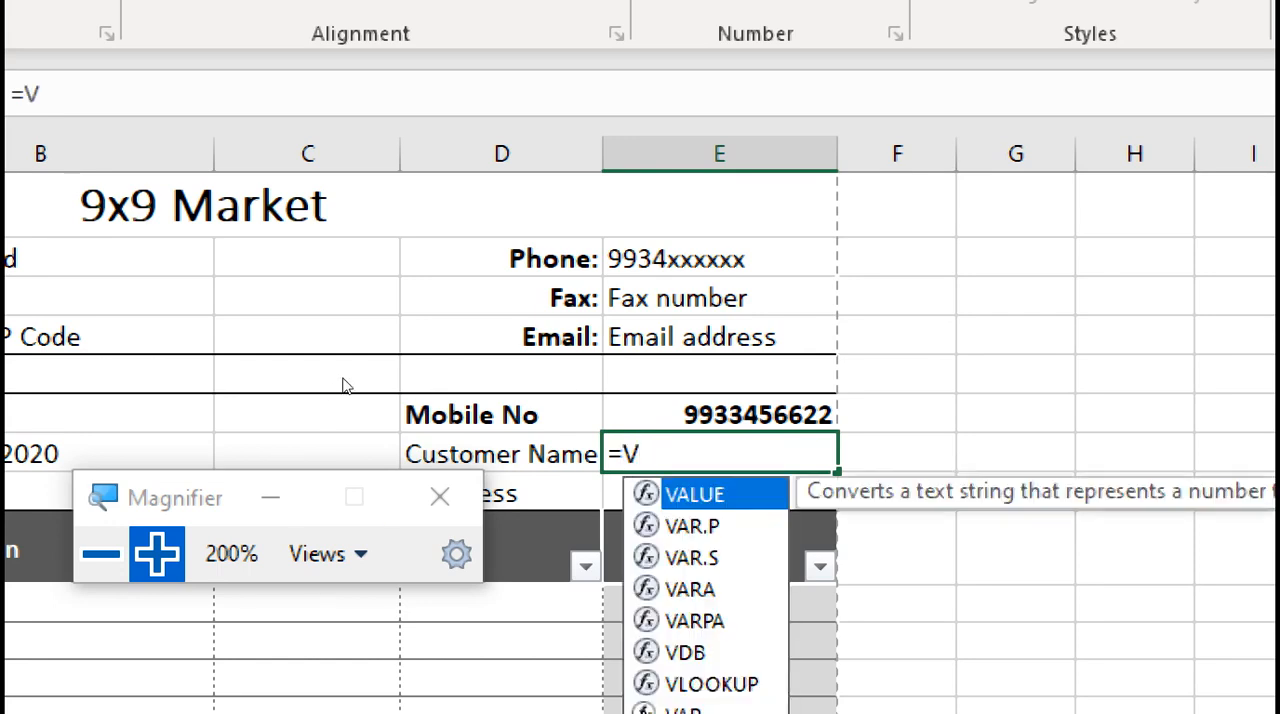
pyautogui.write('L')
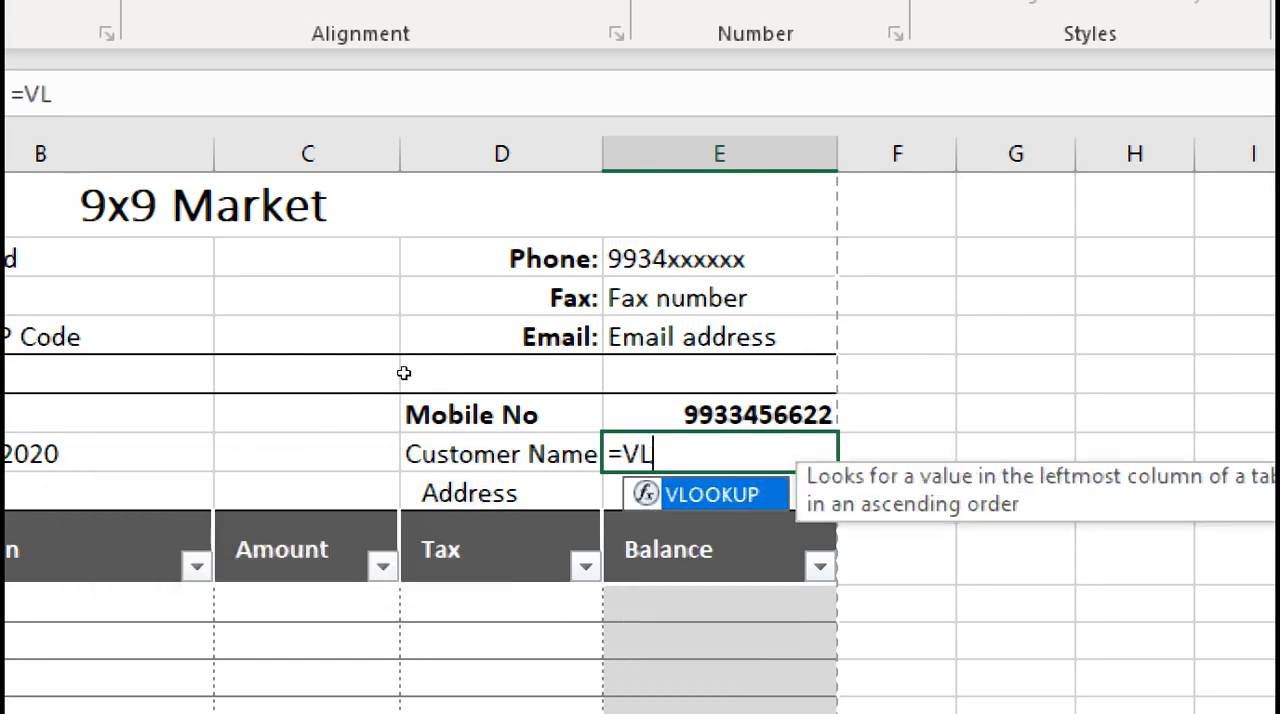
pyautogui.press('Tab')
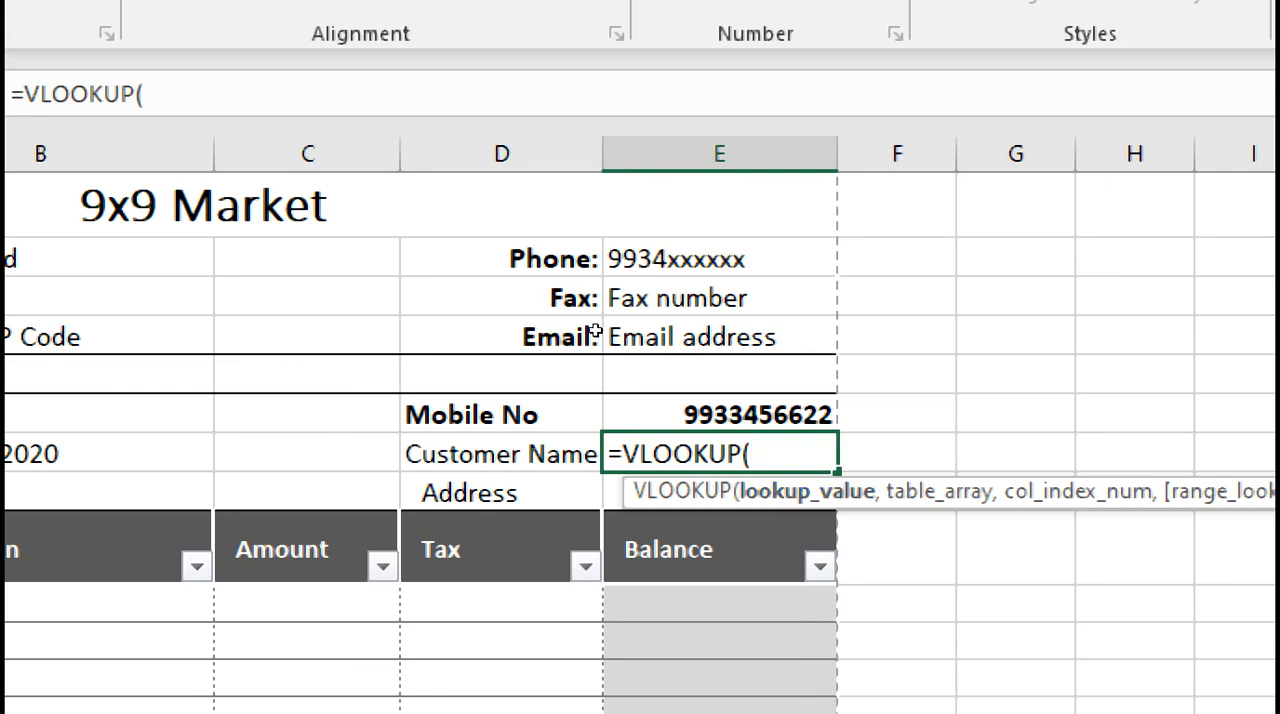
pyautogui.press('Up')
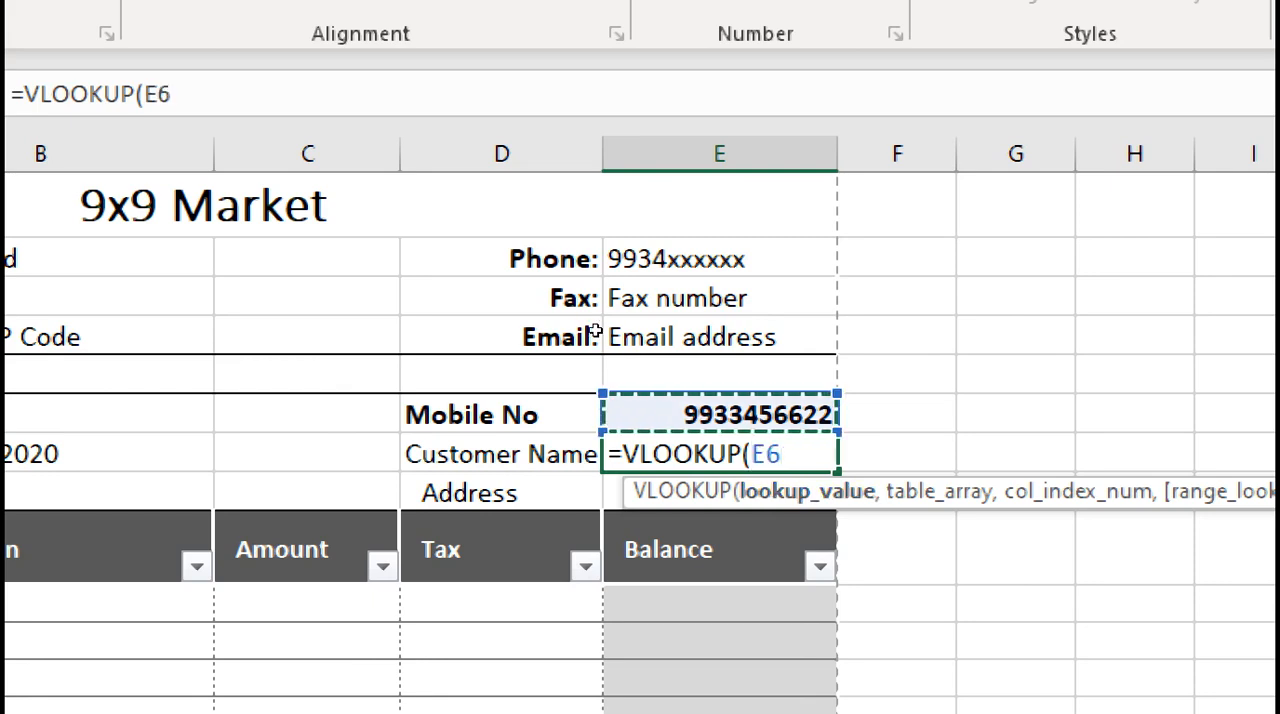
pyautogui.write(',')
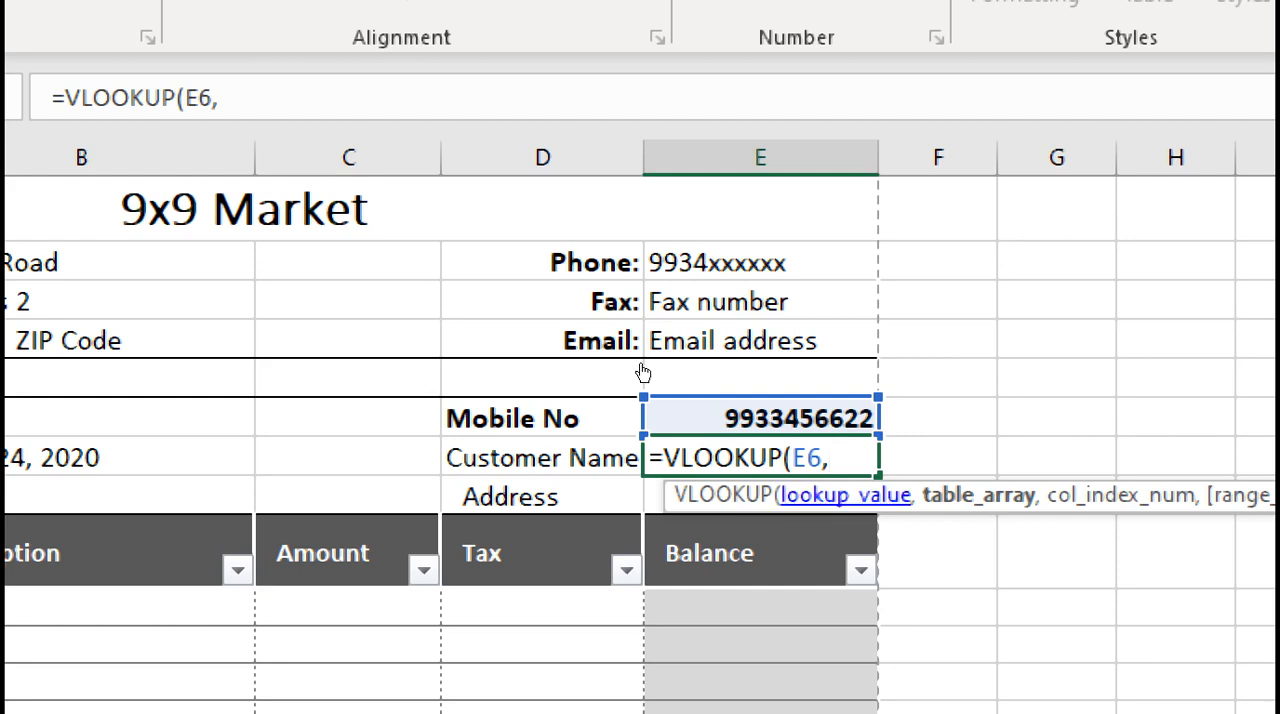
pyautogui.press('BackSpace')
pyautogui.press('BackSpace')
pyautogui.press('BackSpace')
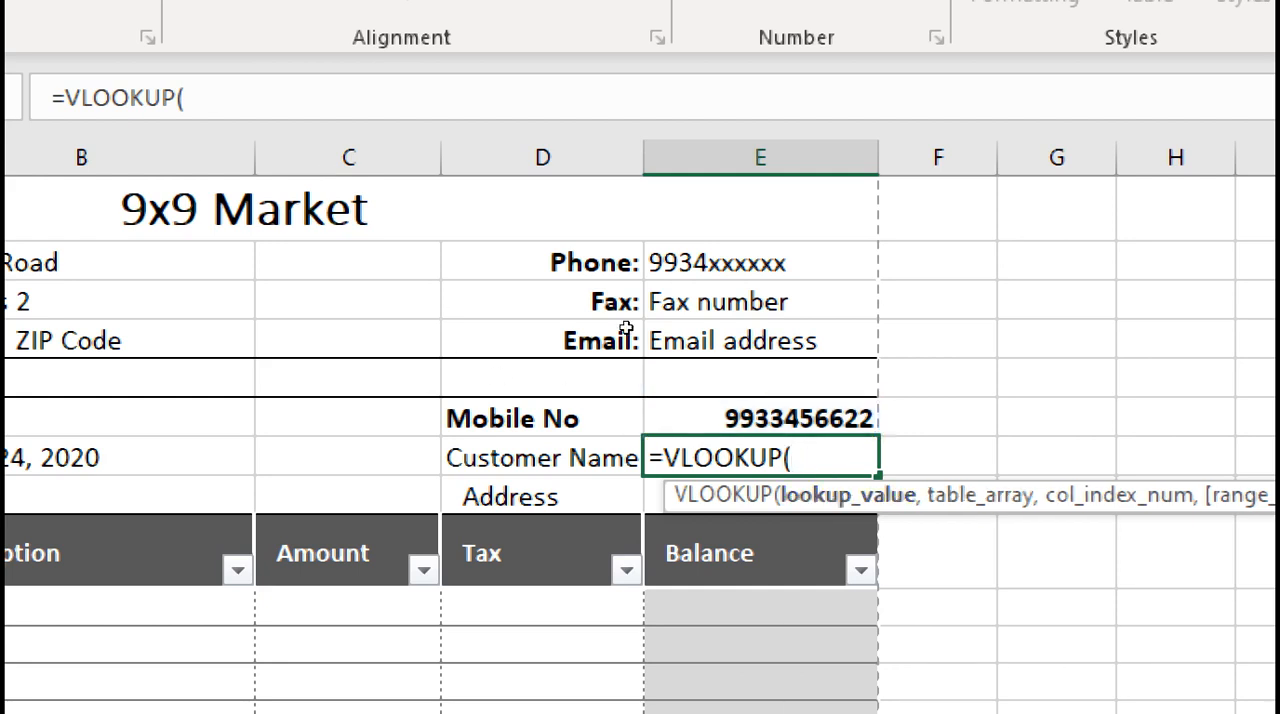
pyautogui.press('Up')
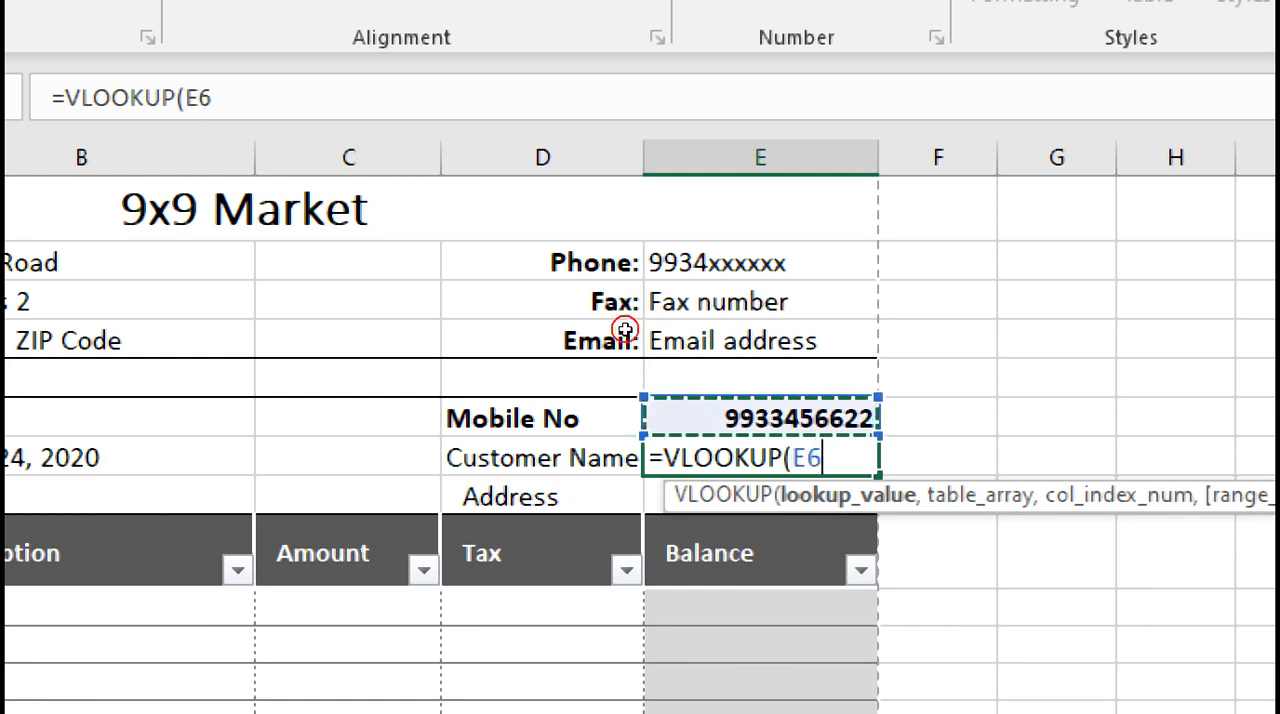
pyautogui.write(',')
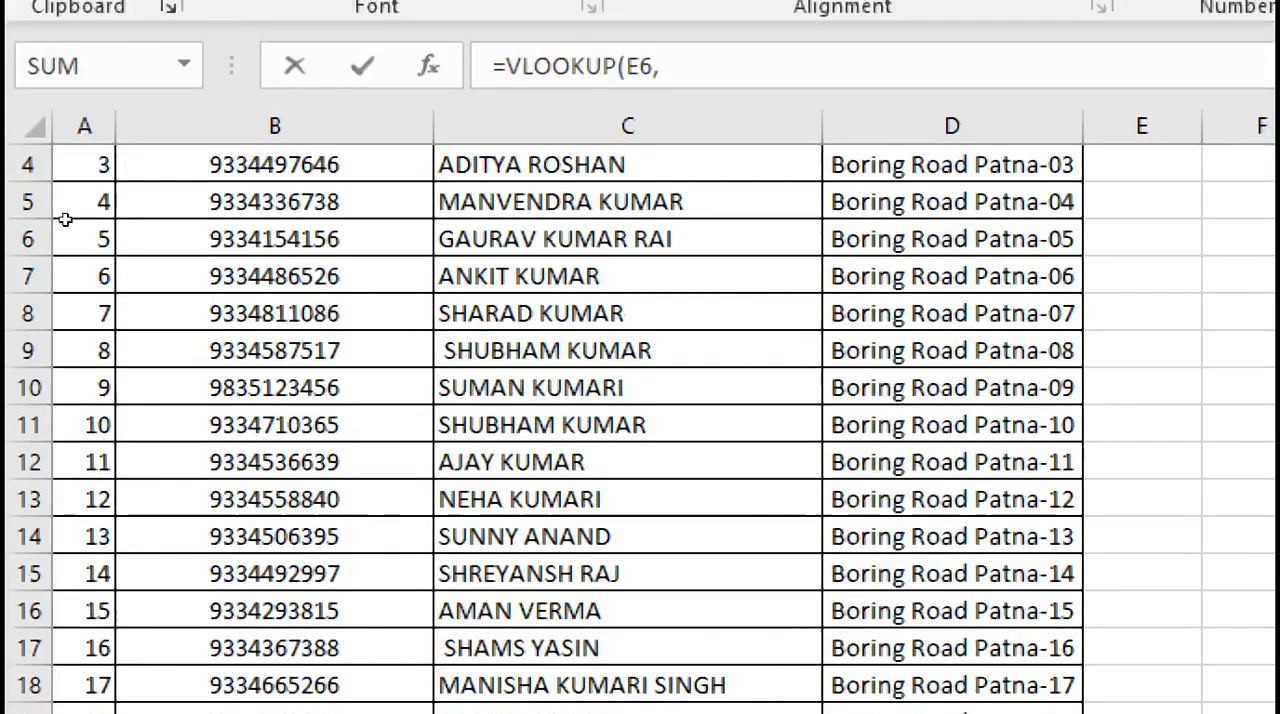
# Start the VLOOKUP table array at cell B2, the first customer mobile number on Sheet1 of Cutomer Record.xlsx
pyautogui.click(164, 220)
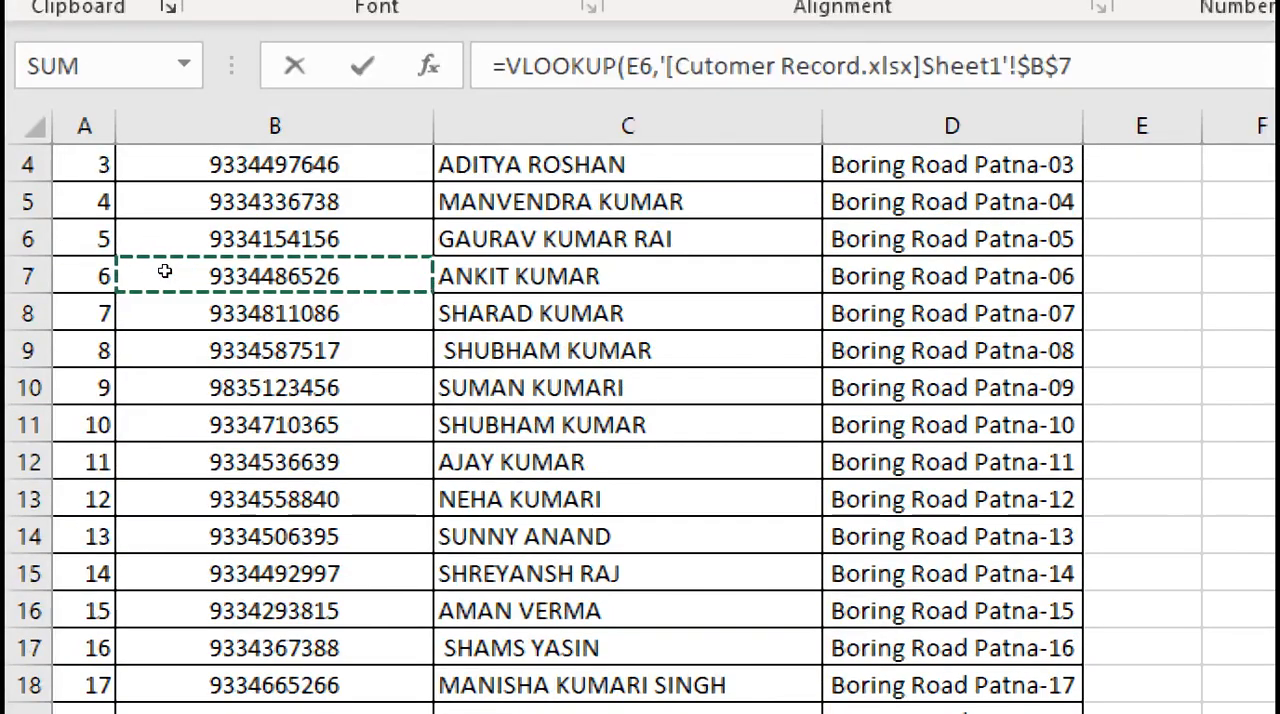
pyautogui.press('Up')
pyautogui.press('Up')
pyautogui.press('Up')
pyautogui.press('Up')
pyautogui.press('Up')
pyautogui.press('Up')
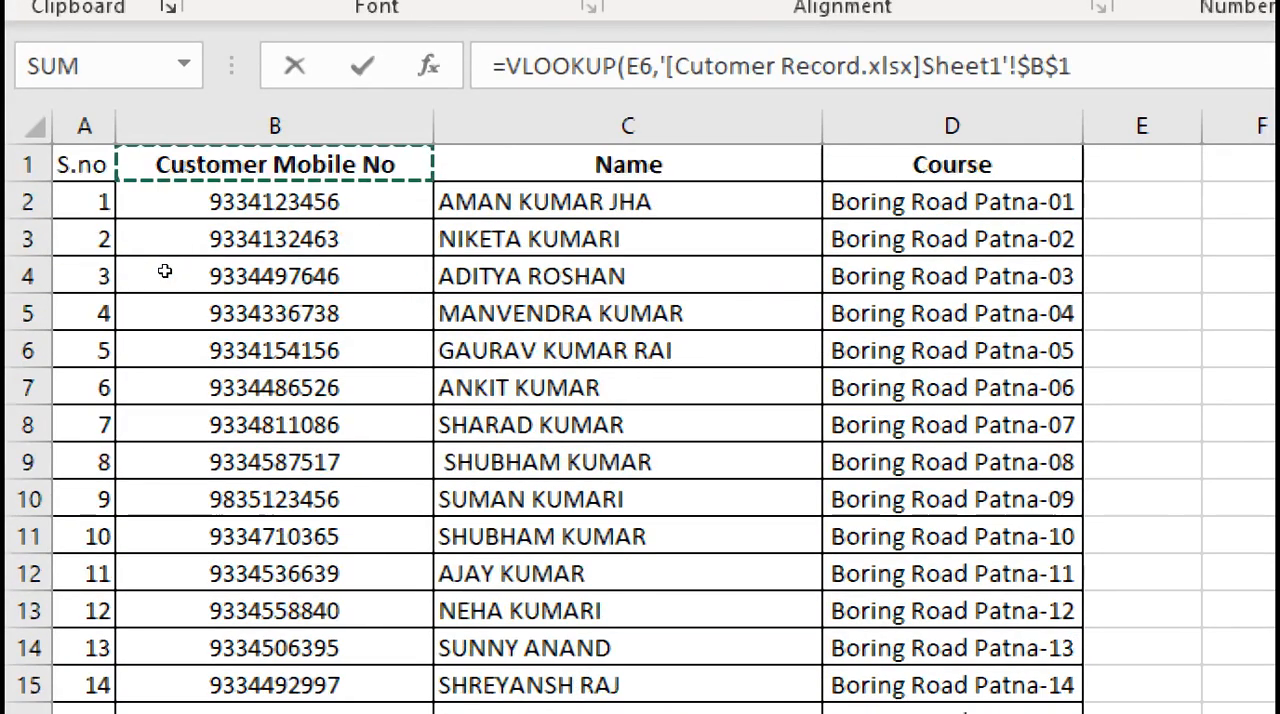
pyautogui.press('Down')
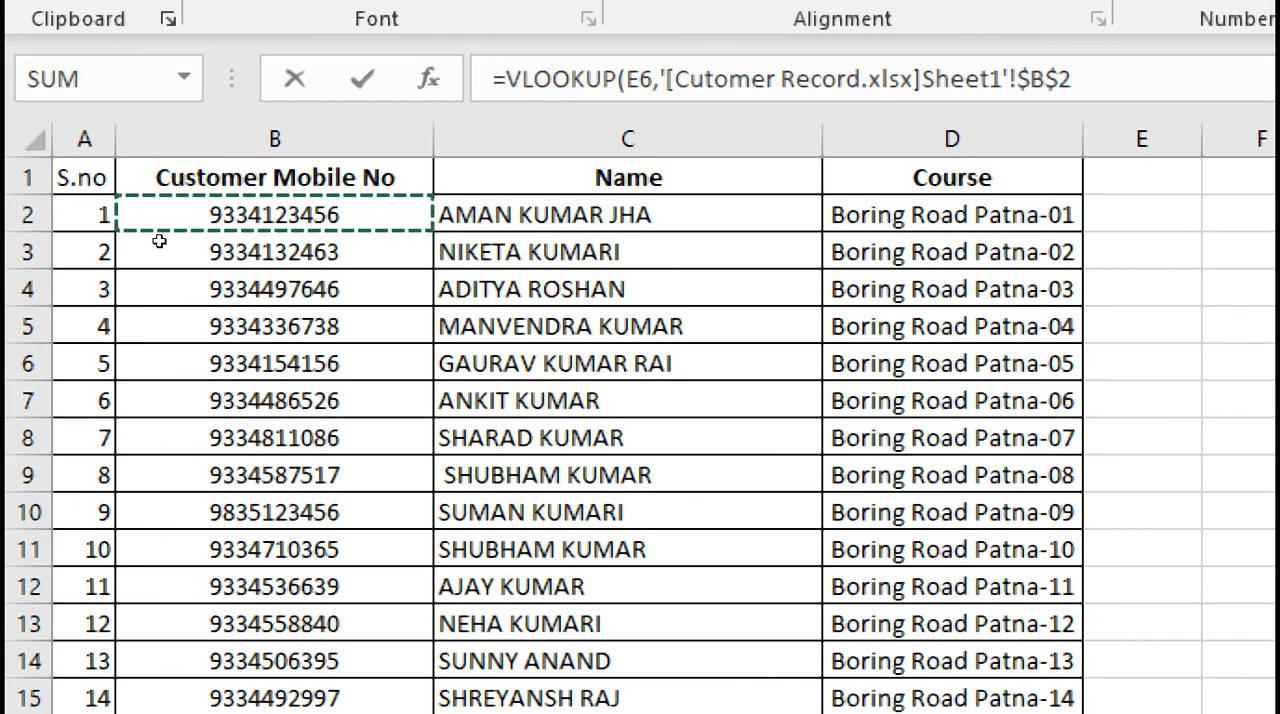
# Extend the VLOOKUP table array to $B$2:$D$51 so it covers the mobile number, Name and Course columns
pyautogui.hotkey('ctrl', 'shift', 'Down')
pyautogui.scroll(-1, 158, 239)
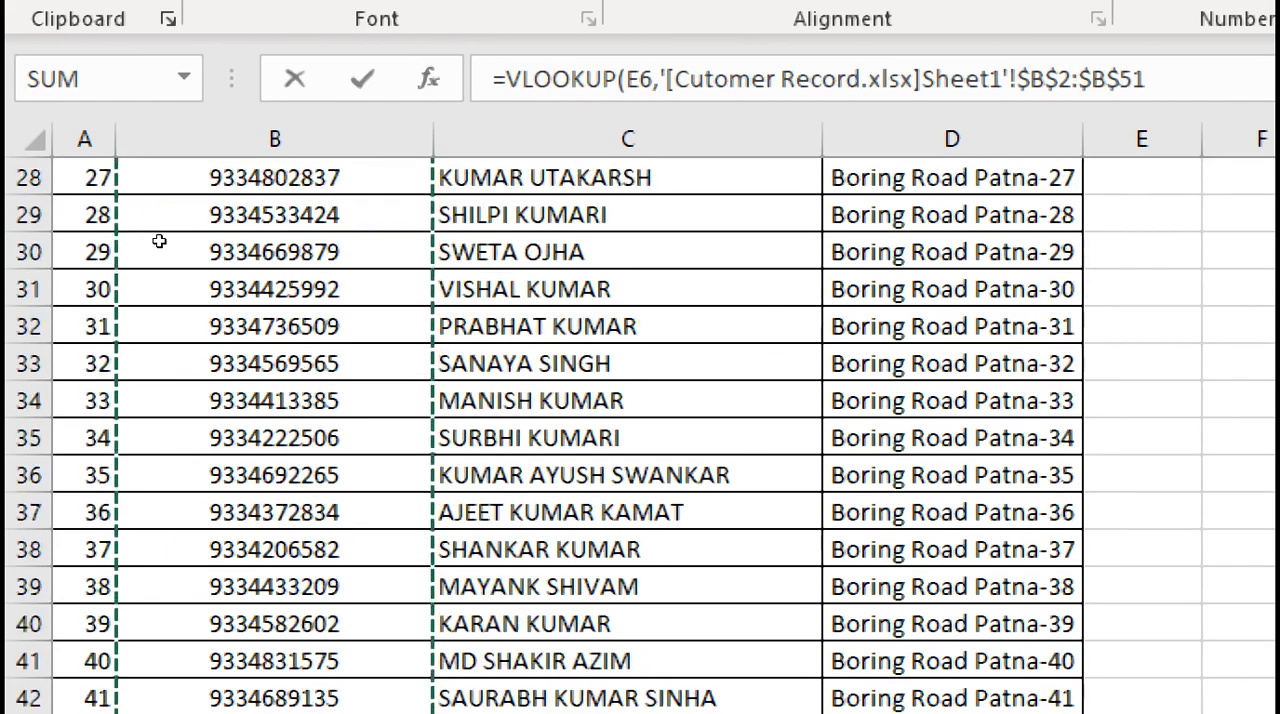
pyautogui.hscroll(3, 141, 372)
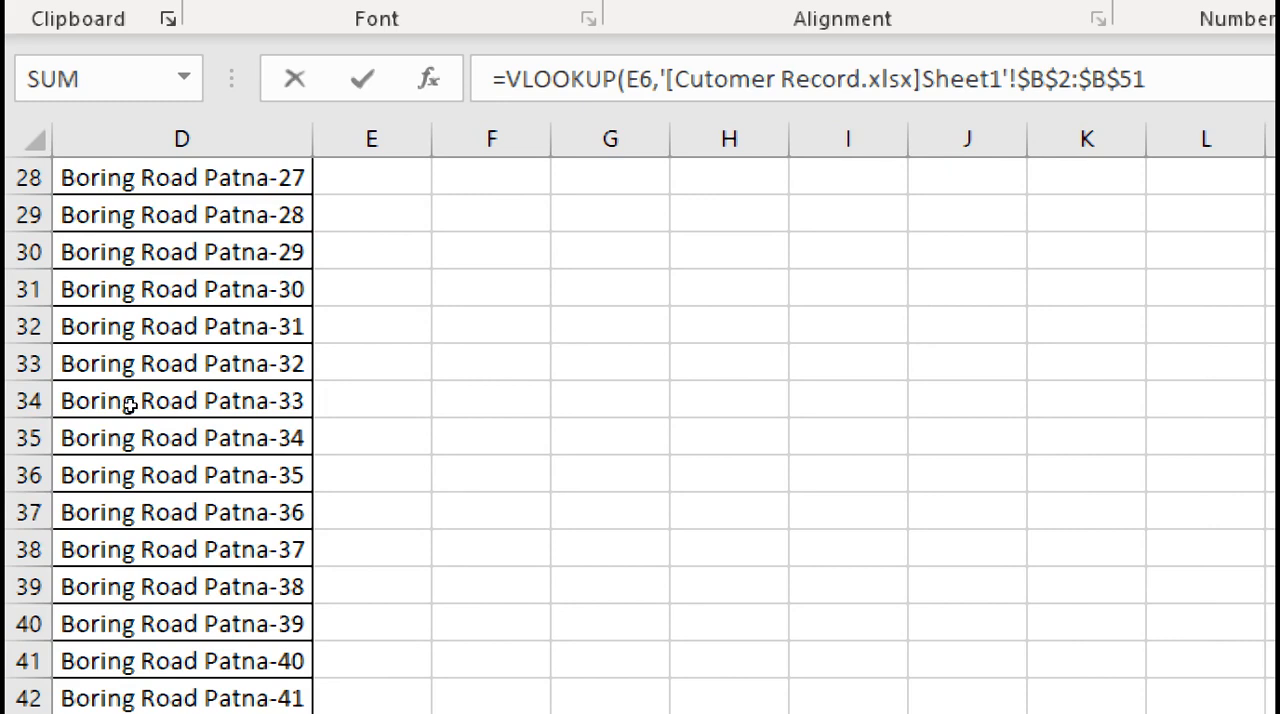
pyautogui.hscroll(-3, 130, 404)
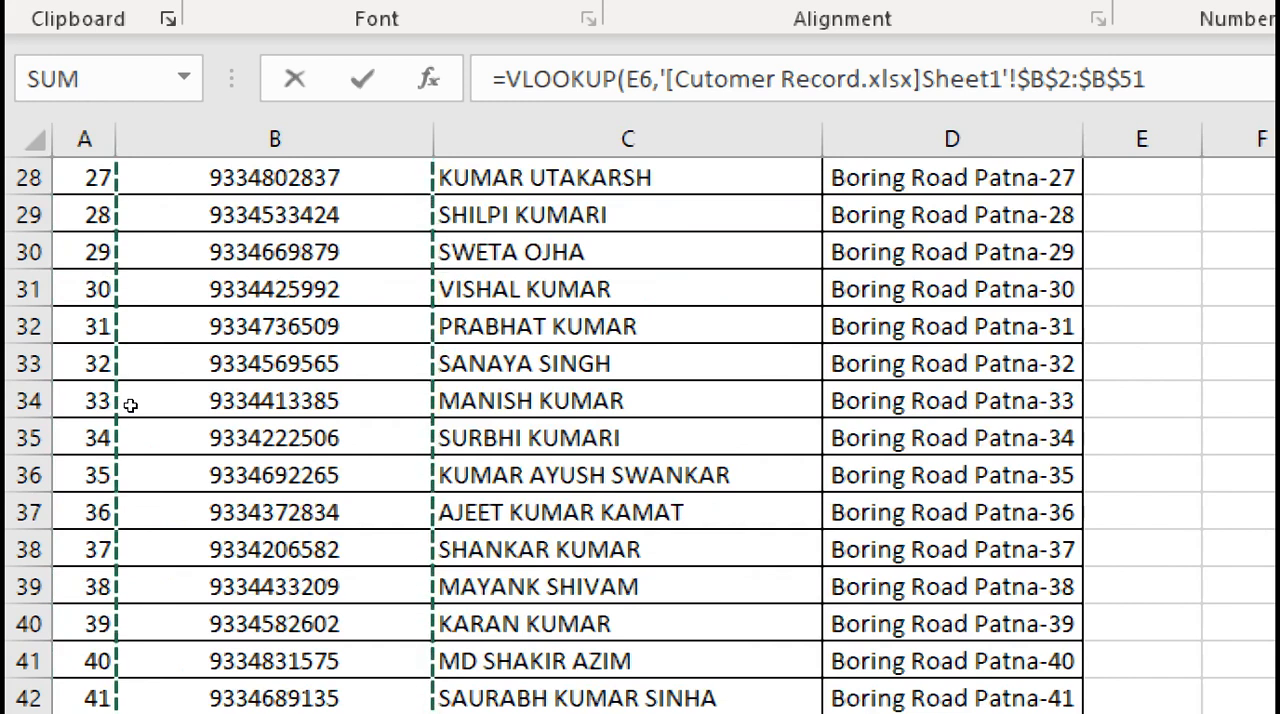
pyautogui.hotkey('shift', 'Right')
pyautogui.hotkey('shift', 'Right')
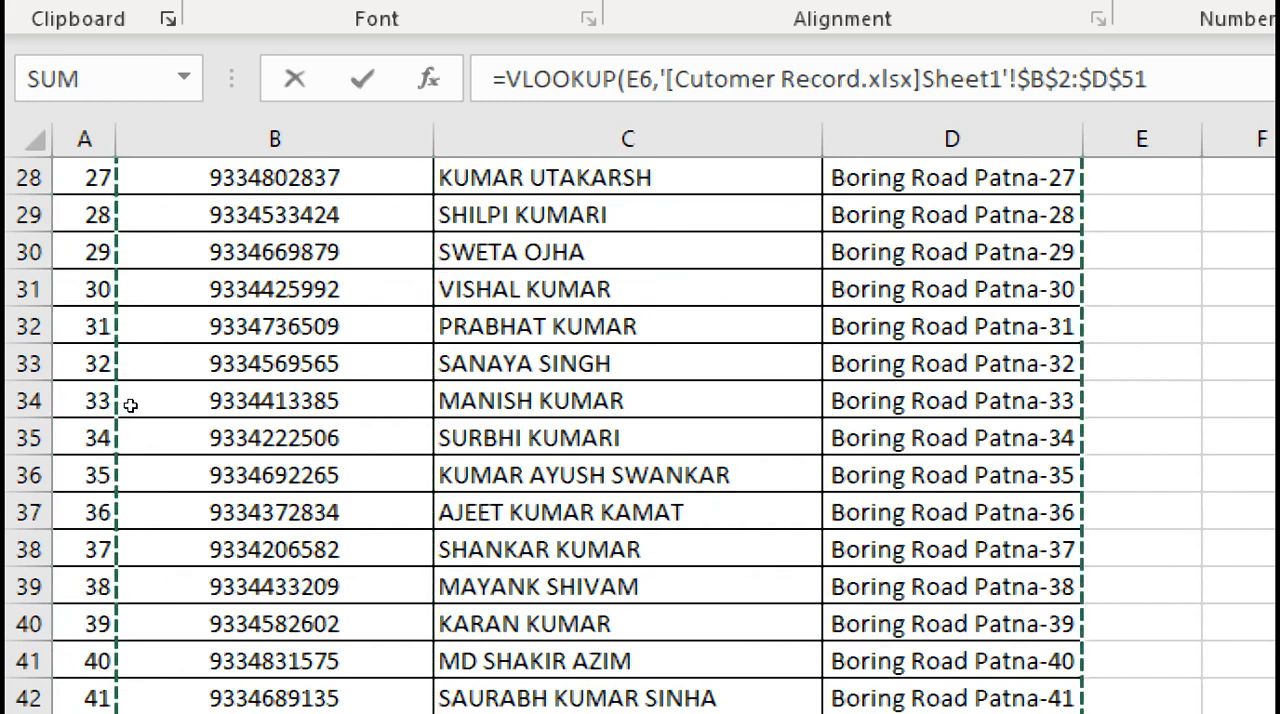
pyautogui.scroll(-5, 203, 400)
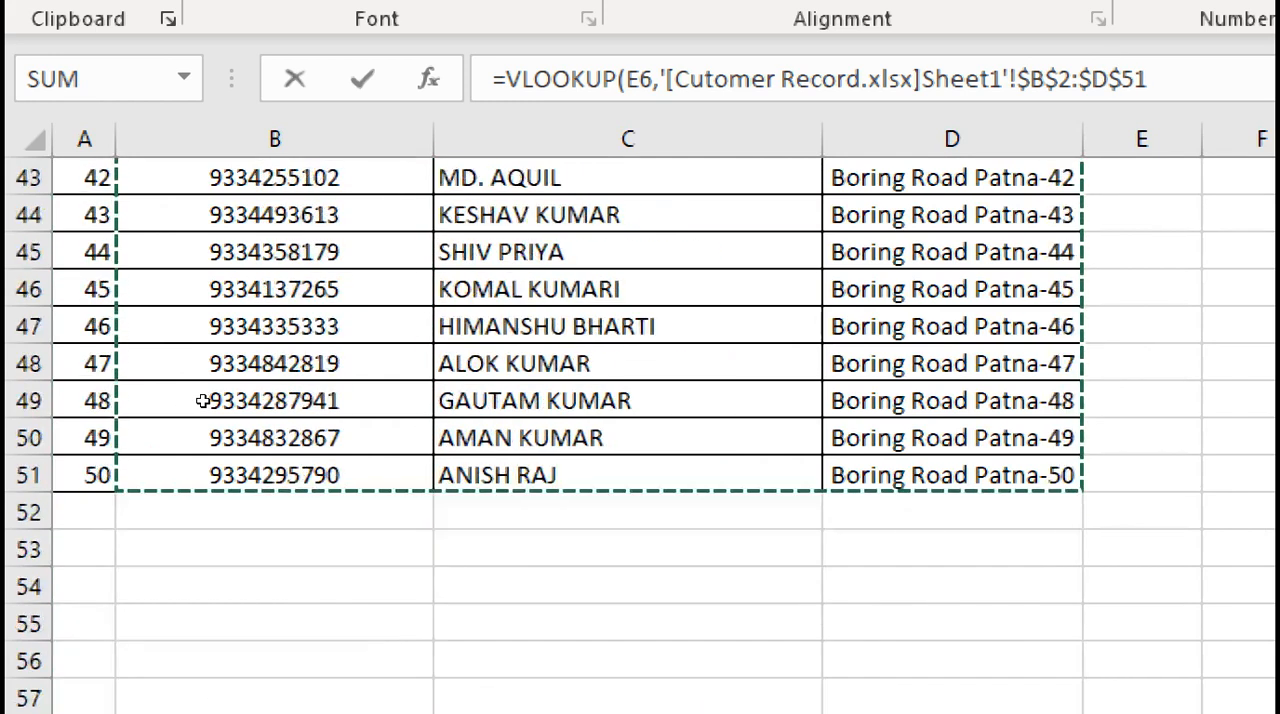
pyautogui.scroll(14, 203, 400)
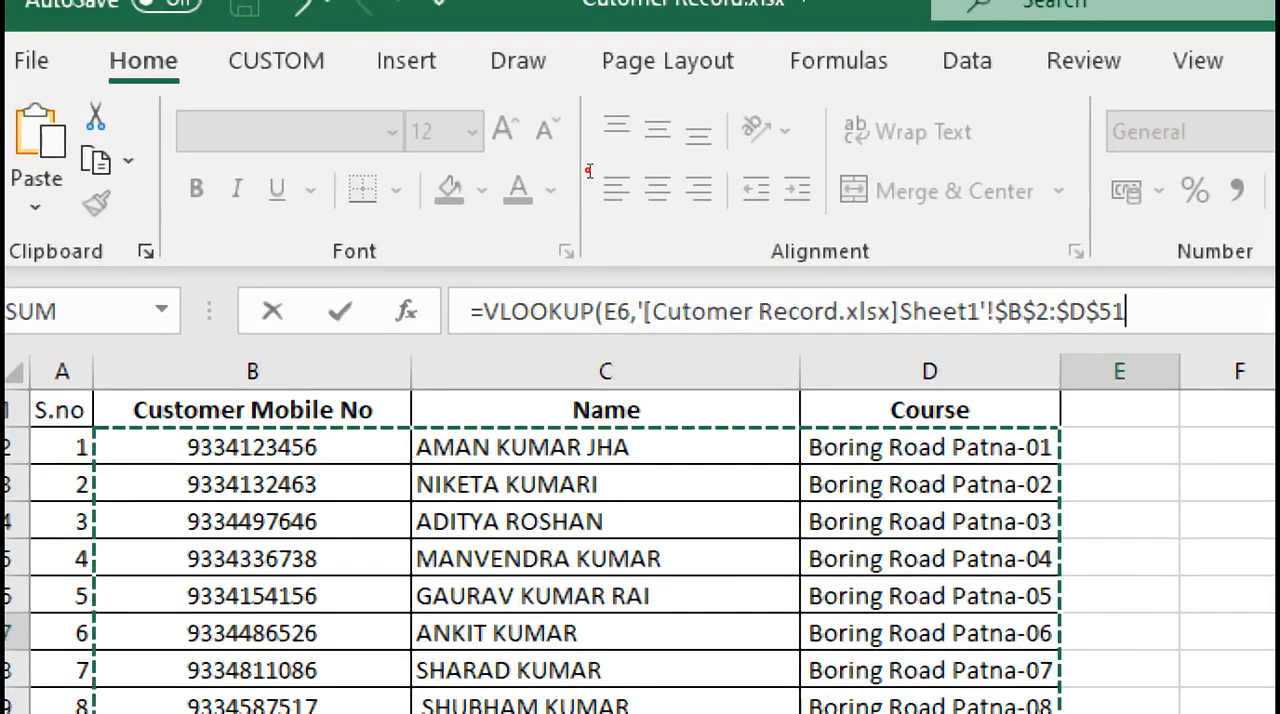
# Complete the VLOOKUP formula with column index 2 and FALSE for an exact match, and enter it in E7
pyautogui.write(',2')
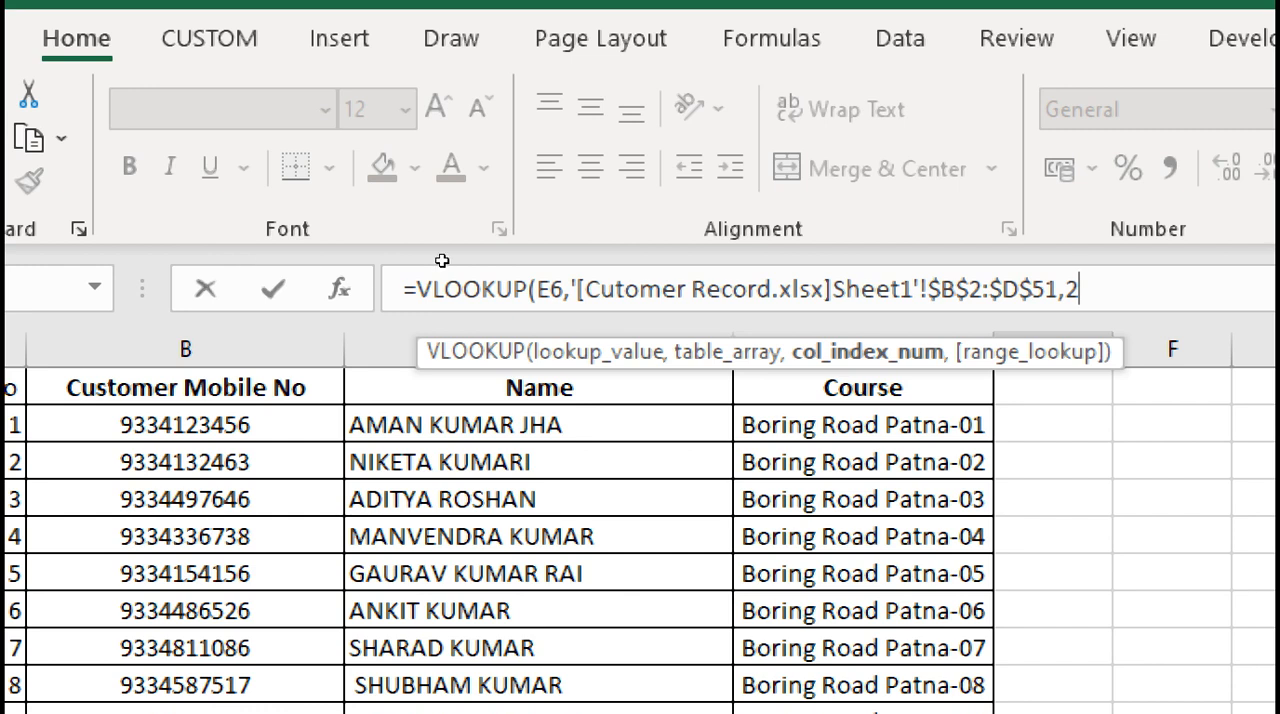
pyautogui.write(',')
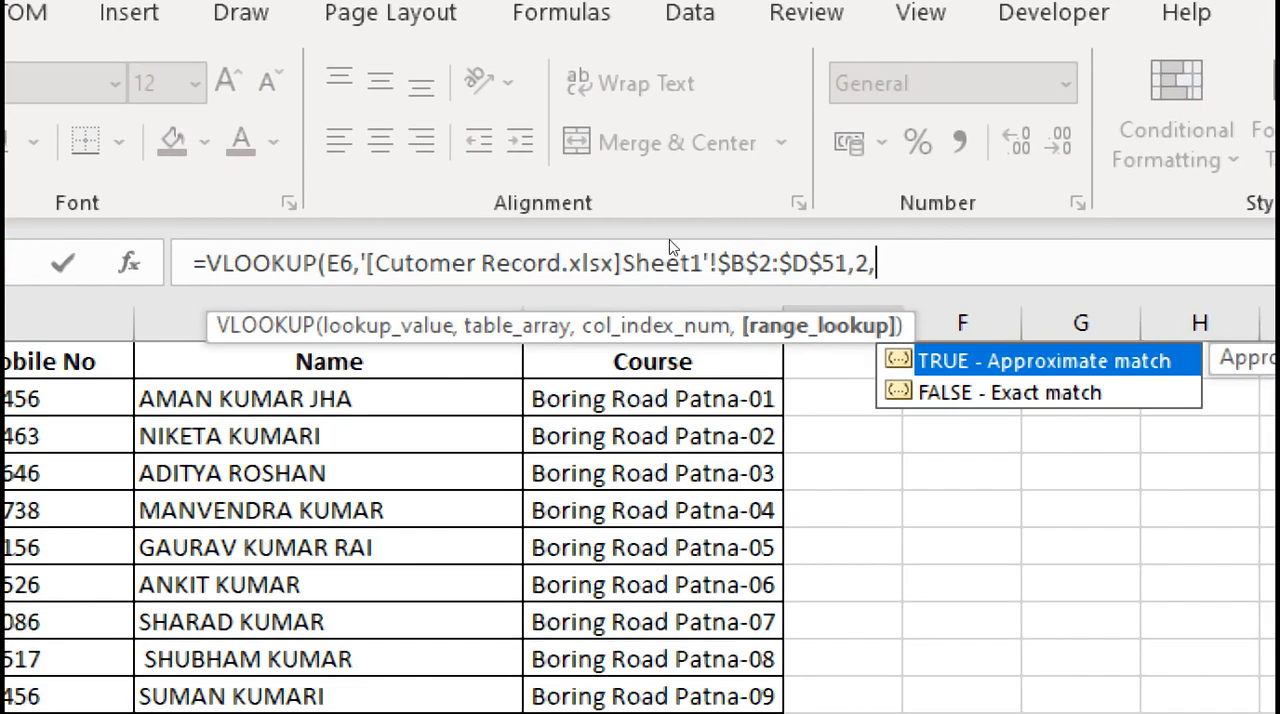
pyautogui.press('Down')
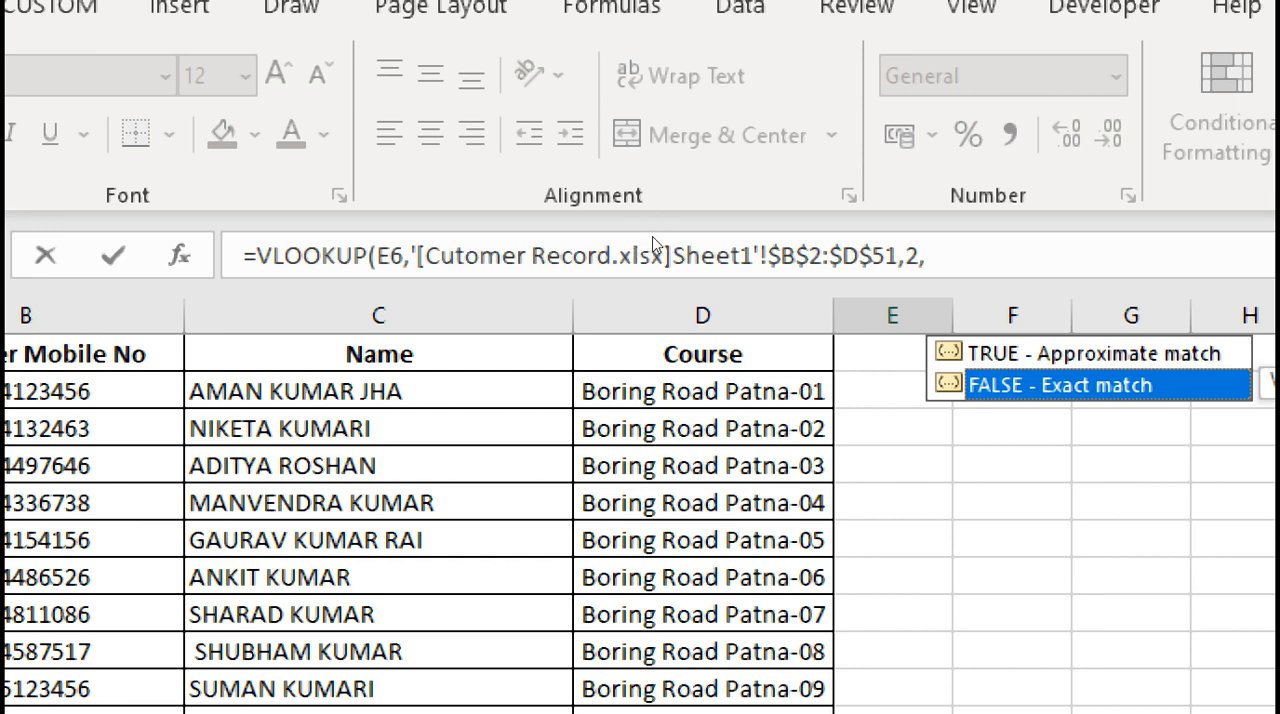
pyautogui.press('Tab')
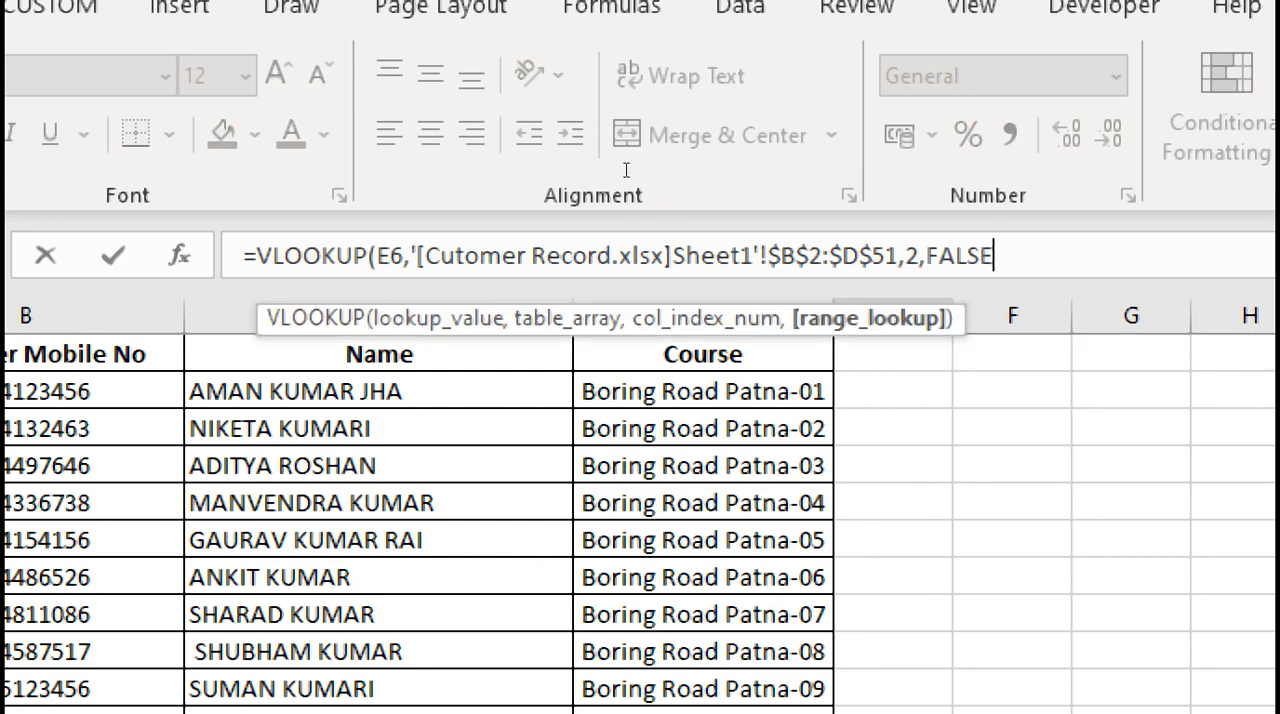
pyautogui.write(')')
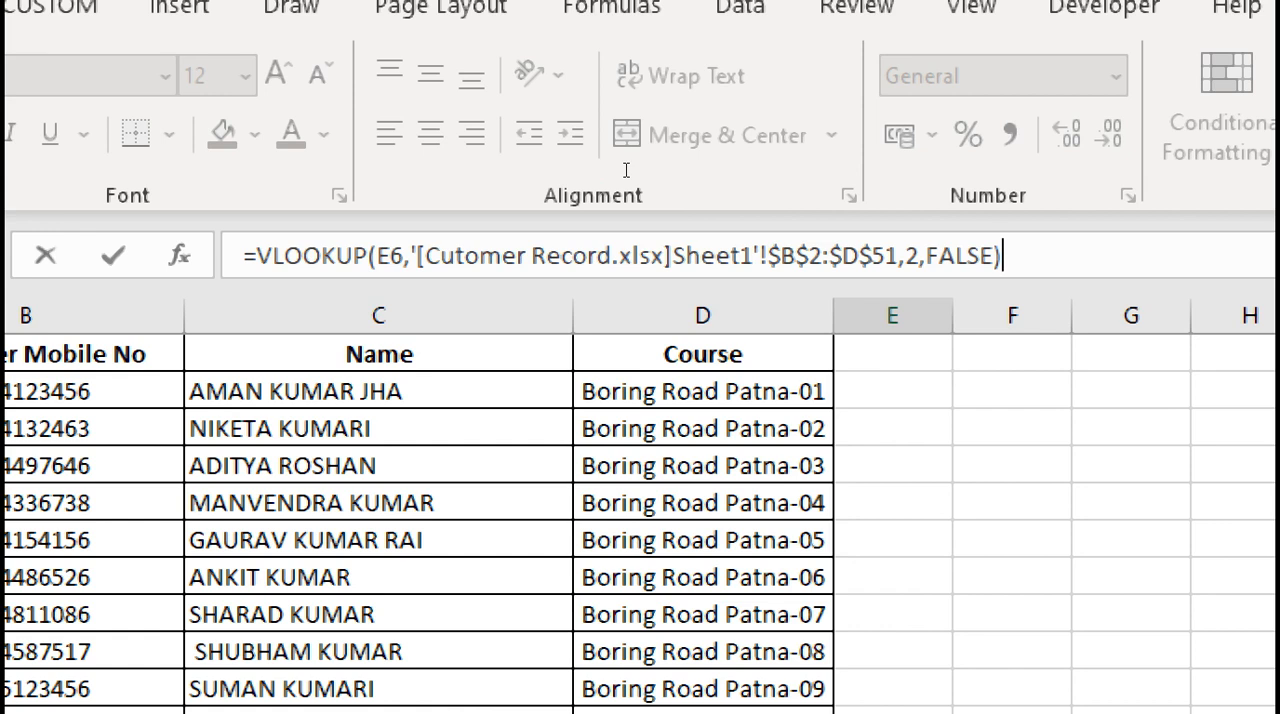
pyautogui.press('Return')
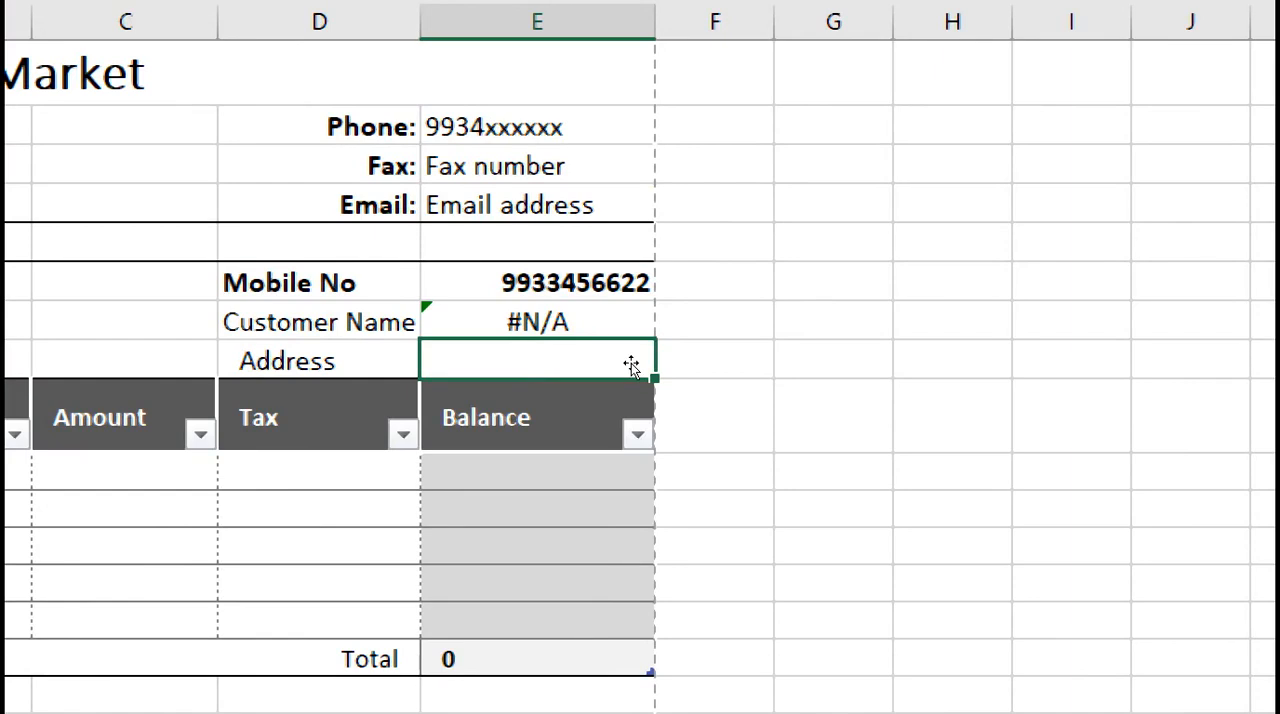
# Test the Customer Name lookup by entering a recorded customer's mobile number in E6, and clear E6 again
pyautogui.click(618, 332)
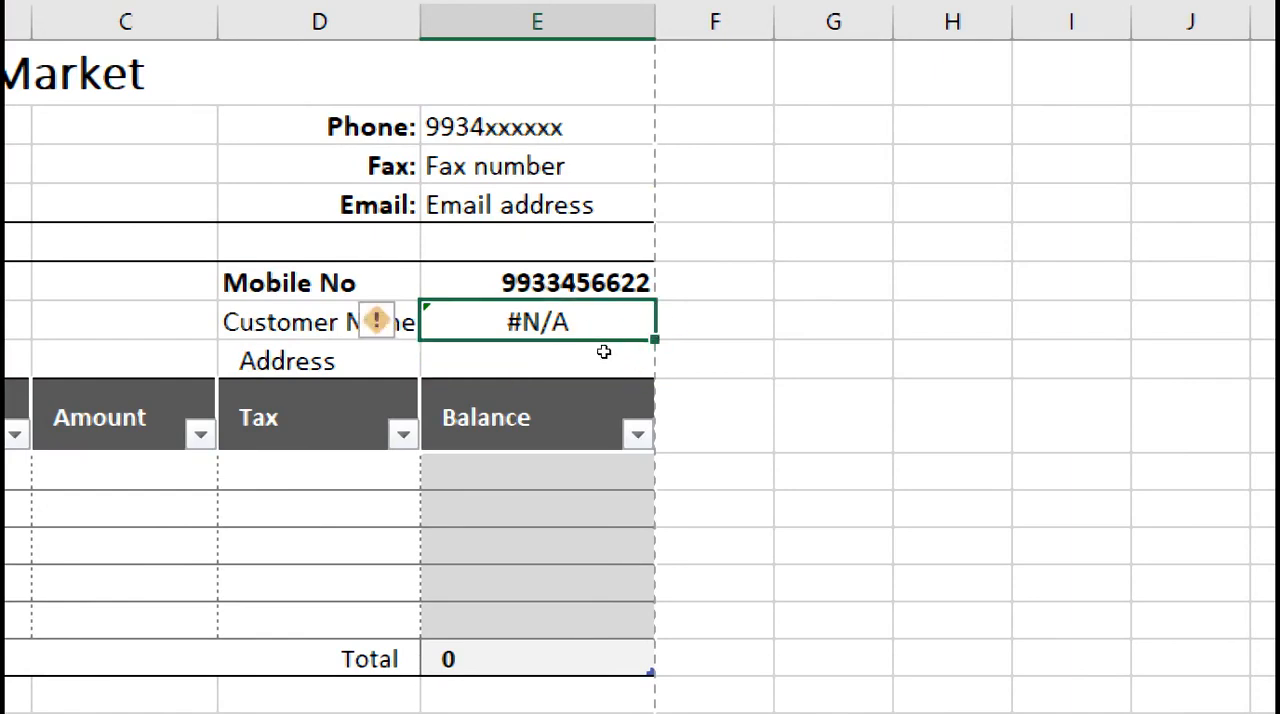
pyautogui.press('Up')
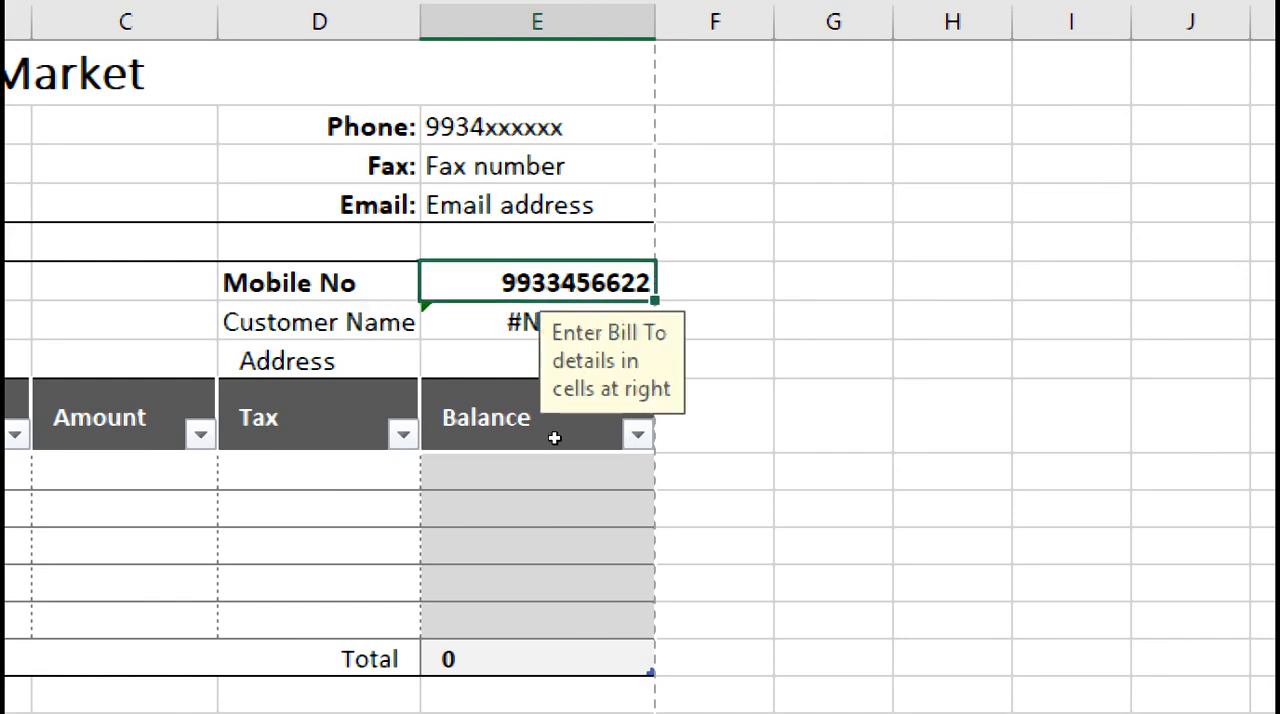
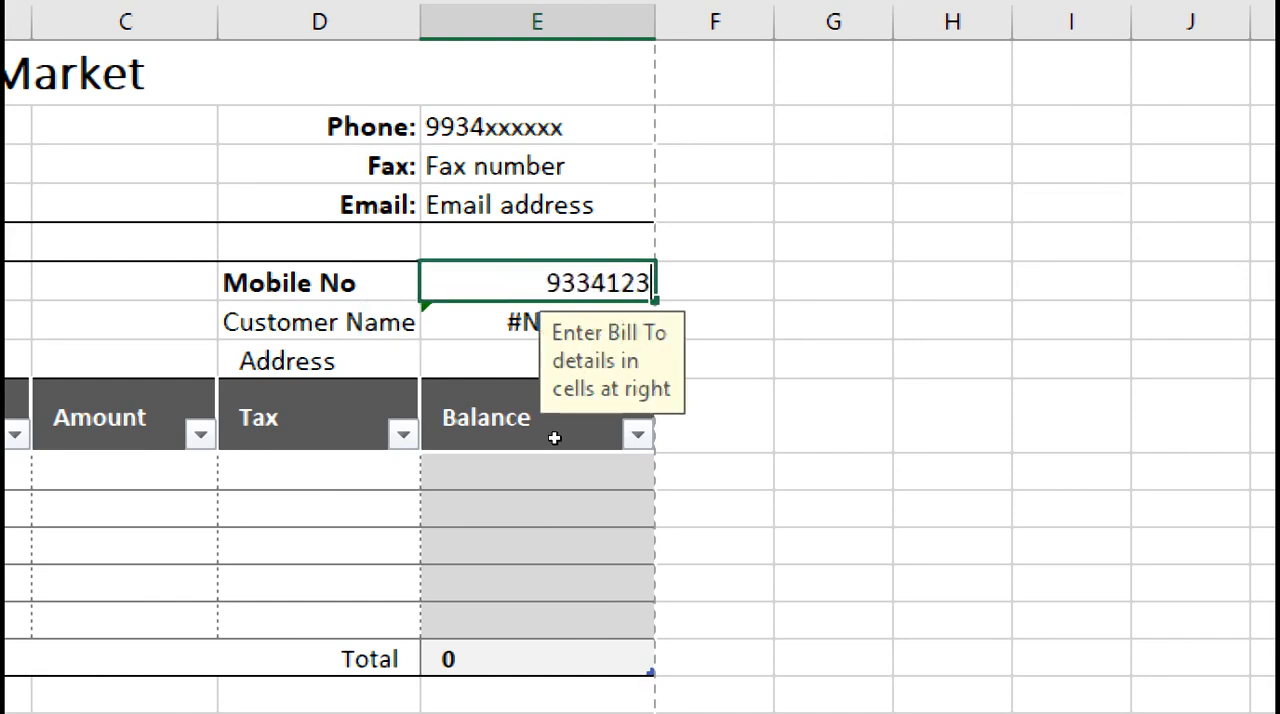
pyautogui.press('Return')
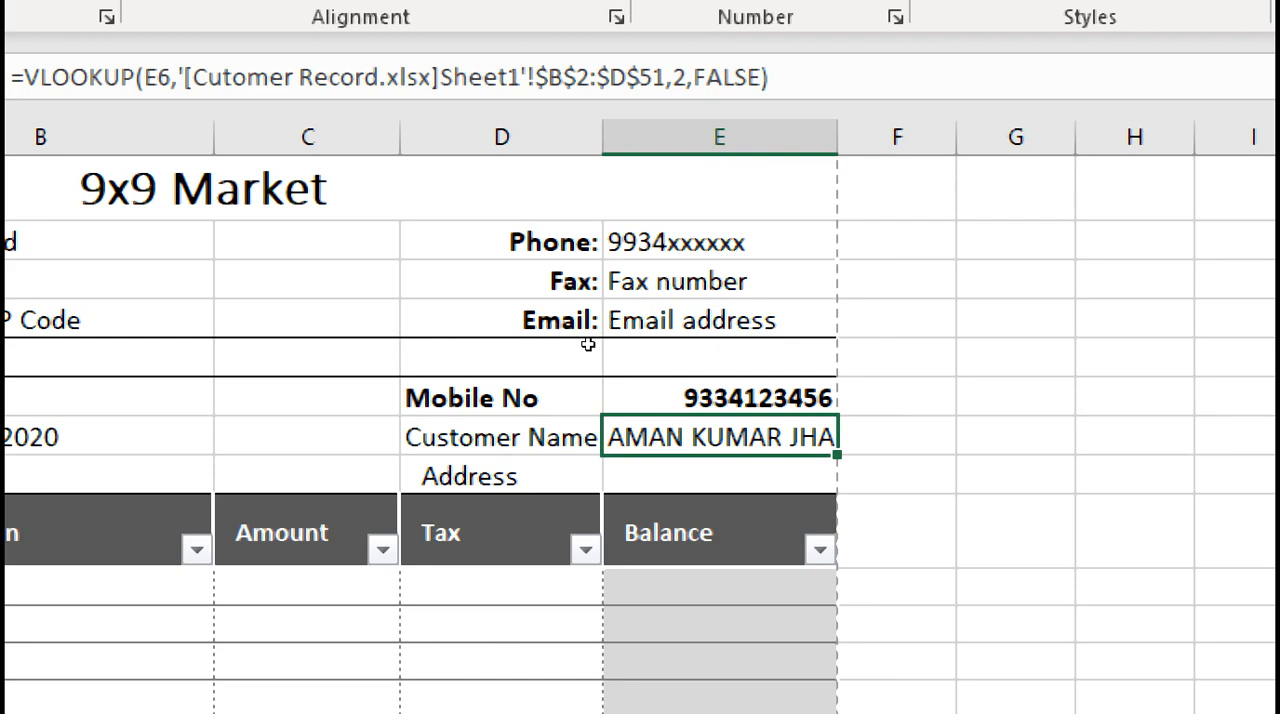
pyautogui.press('Up')
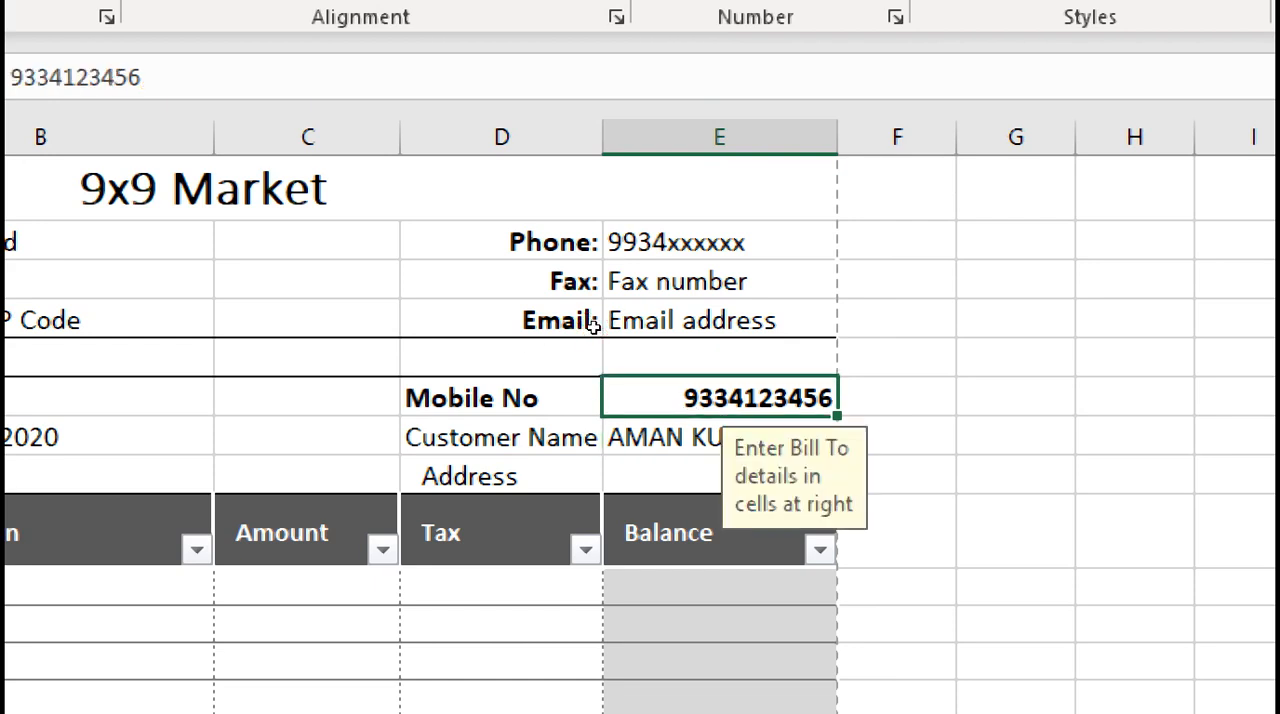
pyautogui.press('Delete')
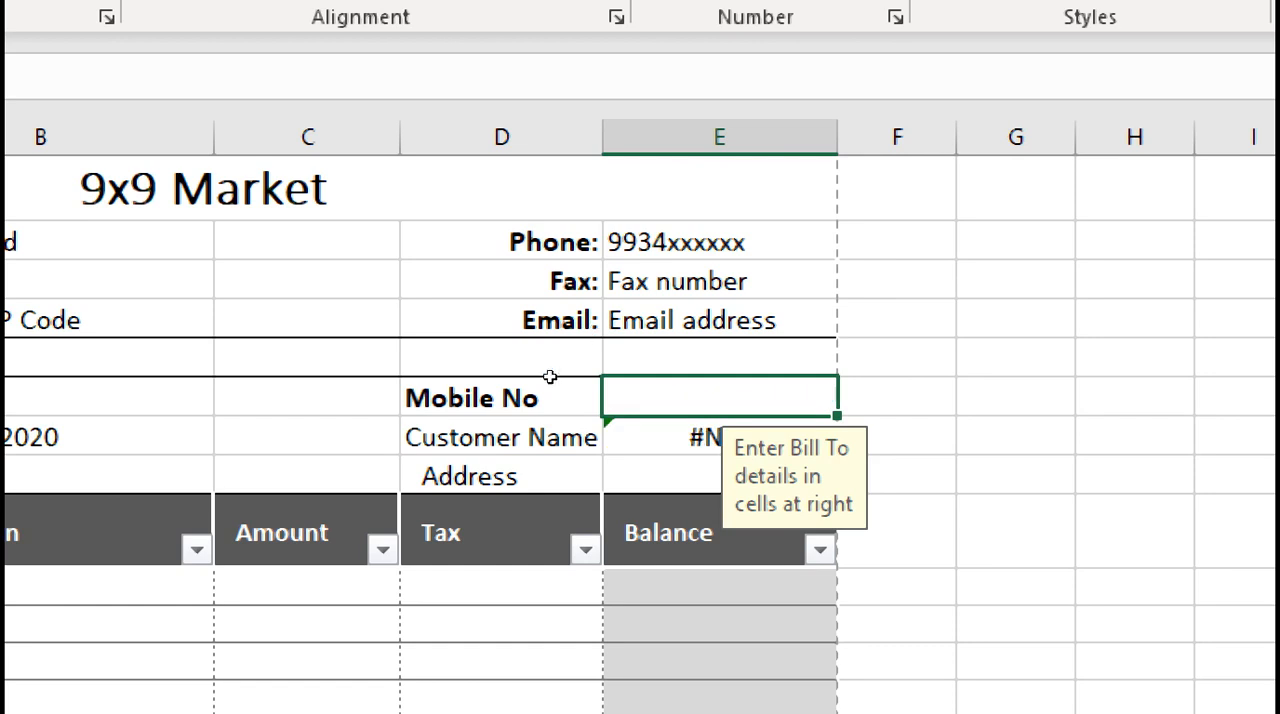
pyautogui.press('Down')
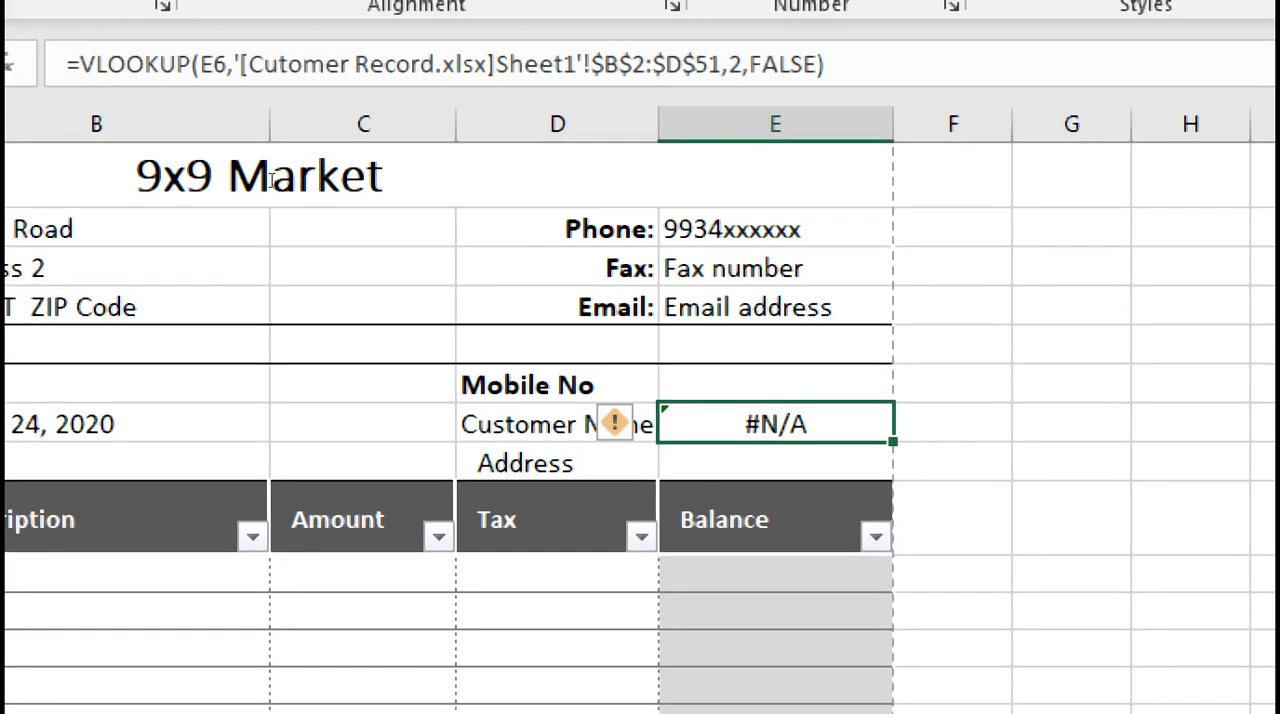
pyautogui.moveTo(80, 64); pyautogui.dragTo(646, 149)
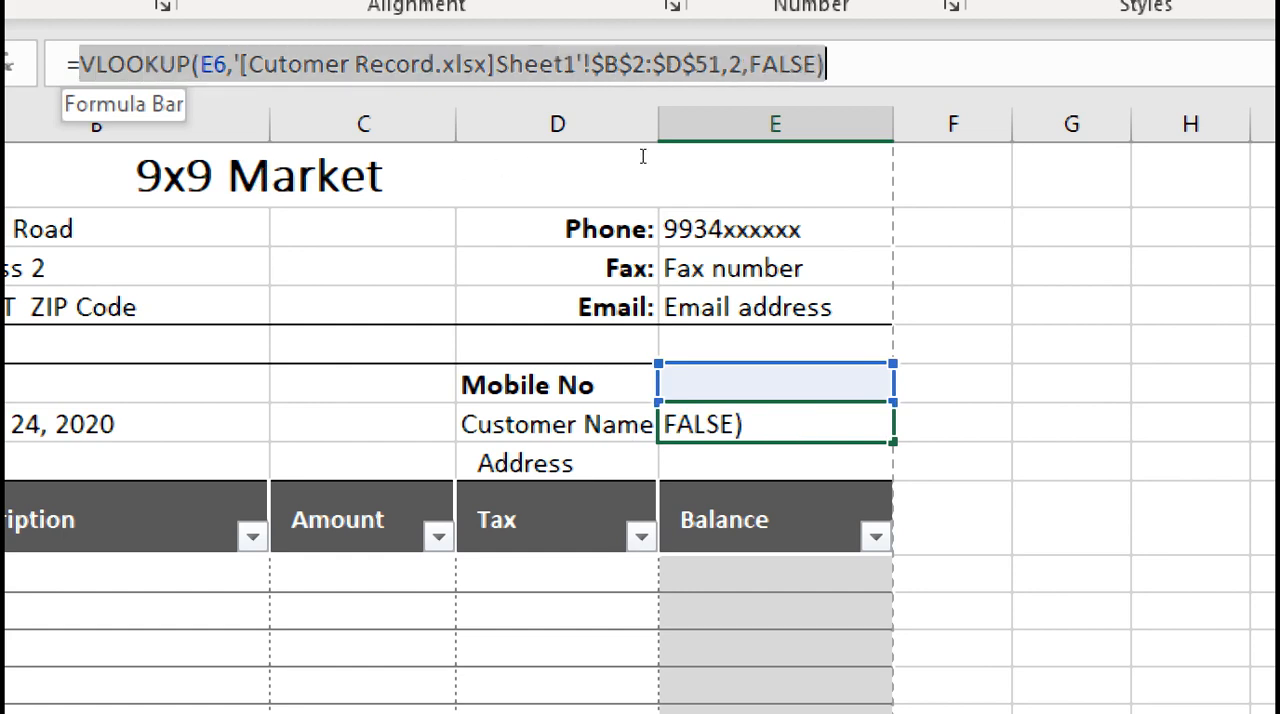
pyautogui.press('Left')
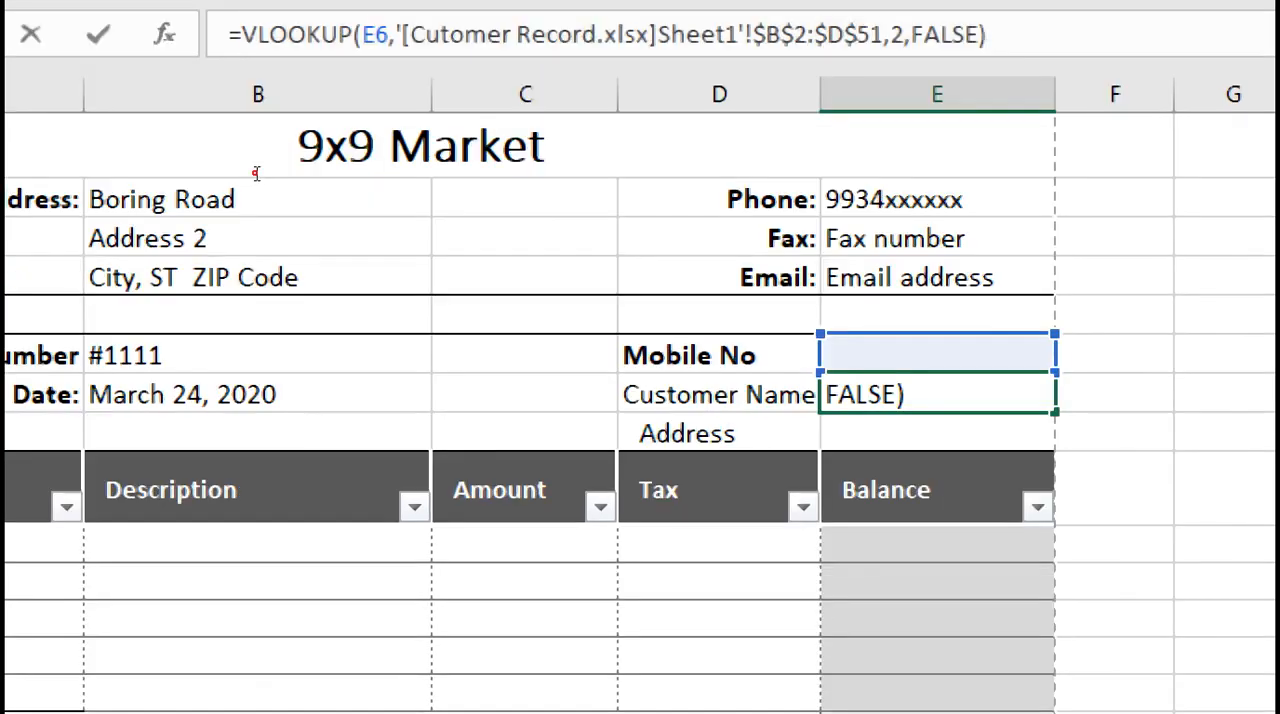
pyautogui.write('IF')
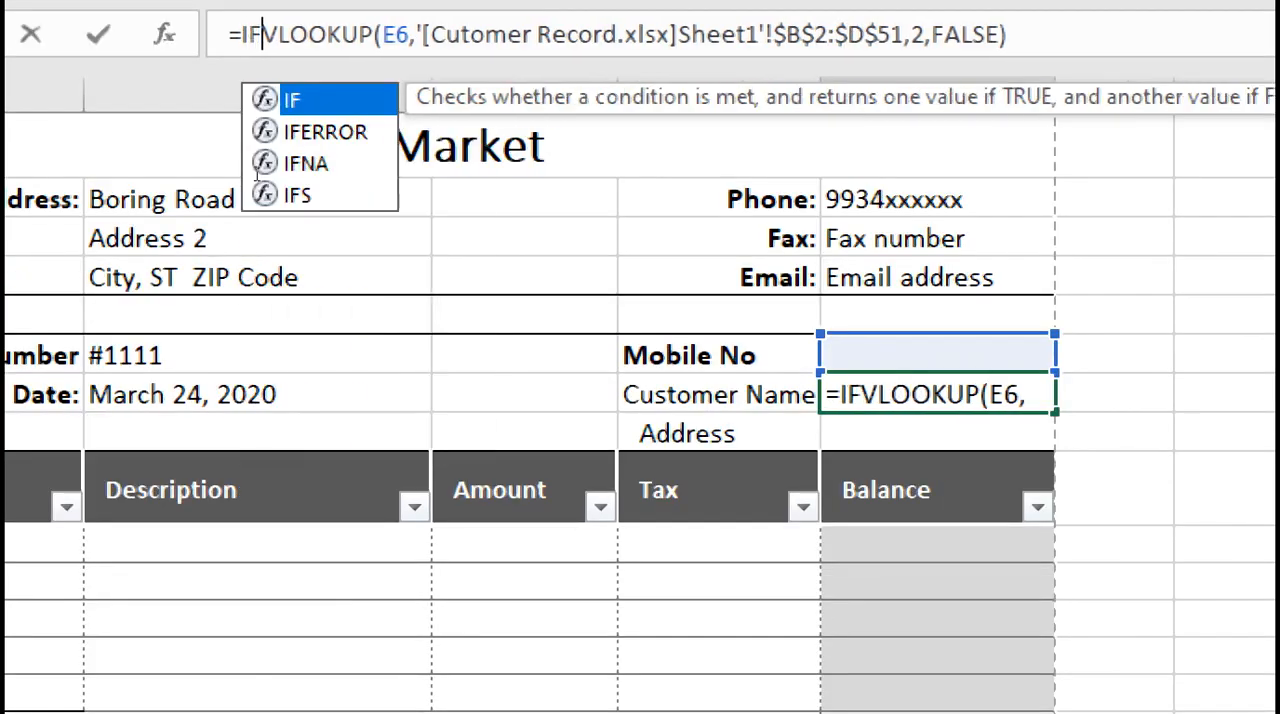
pyautogui.press('BackSpace')
pyautogui.press('BackSpace')
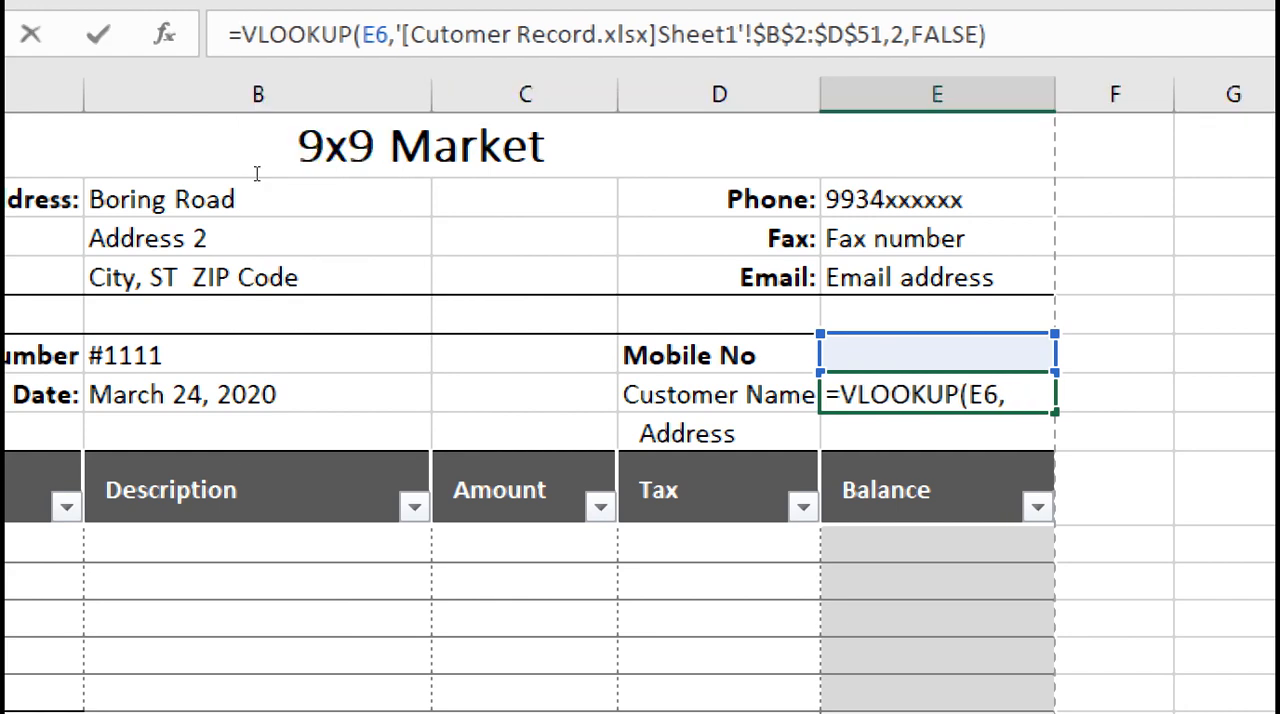
pyautogui.press('Return')
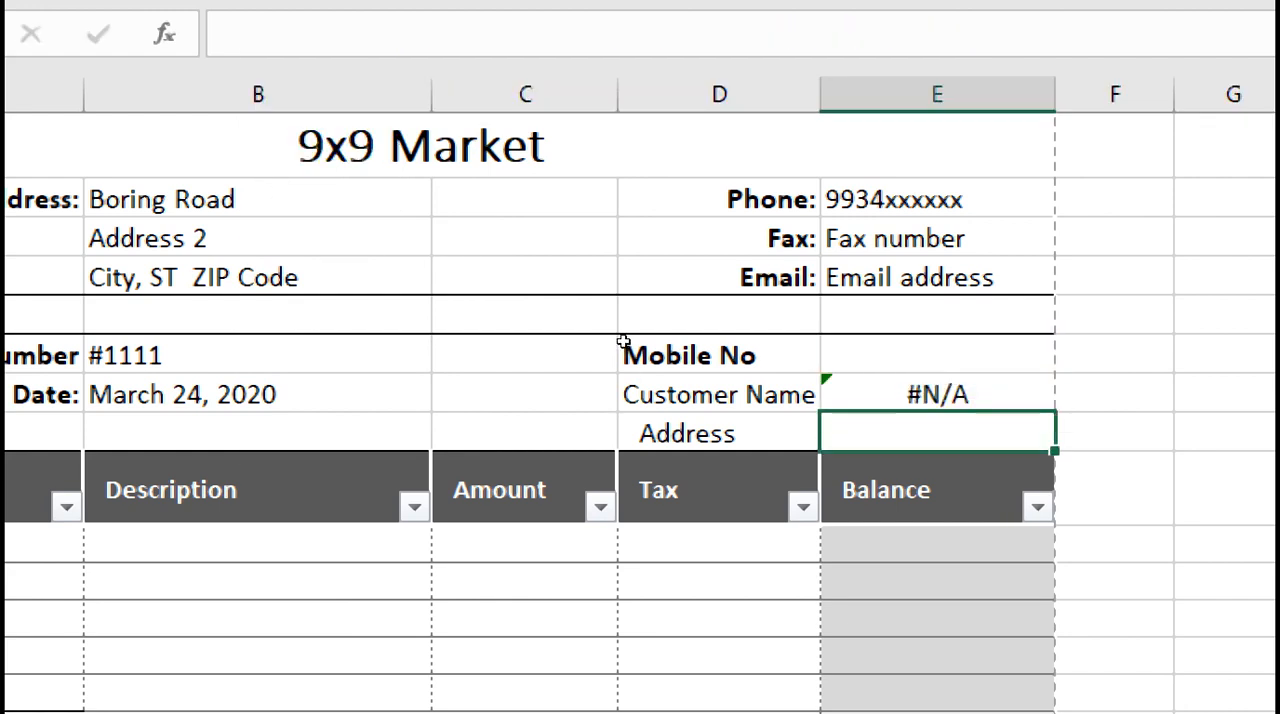
# Enter a recorded customer's mobile number in the Mobile No cell E6
pyautogui.press('Up')
pyautogui.press('Up')
pyautogui.press('Down')
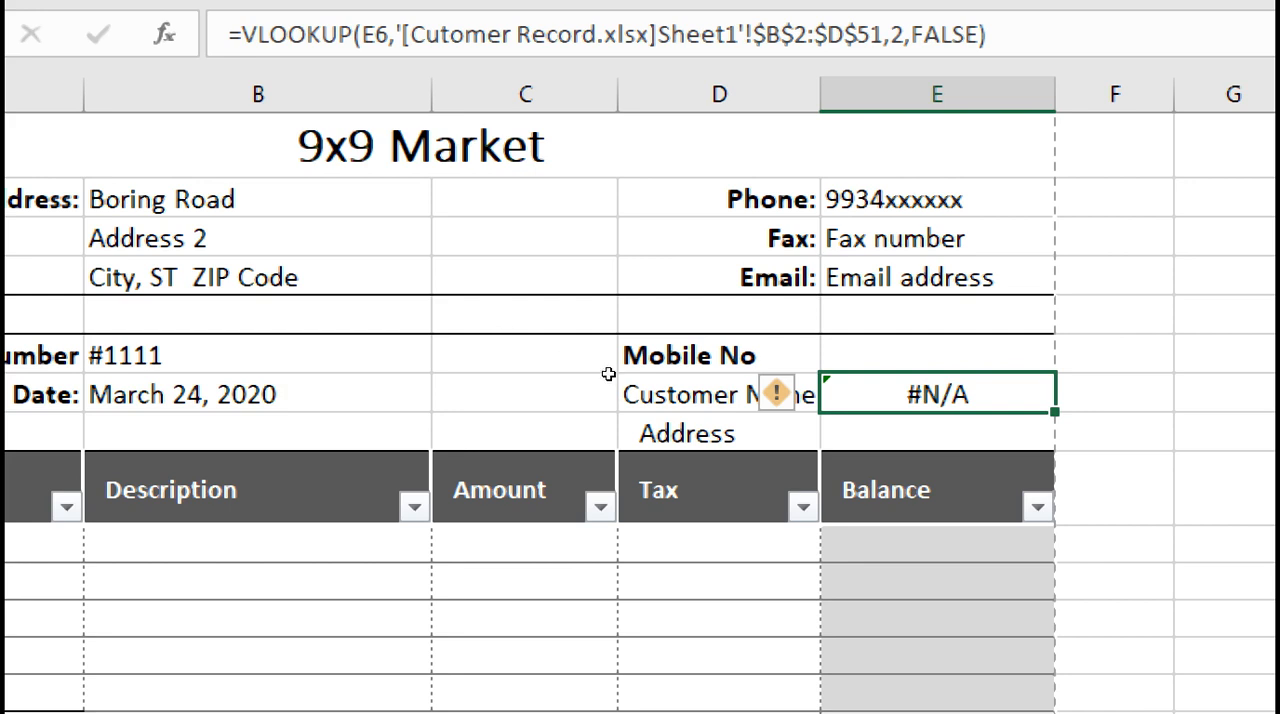
pyautogui.press('Down')
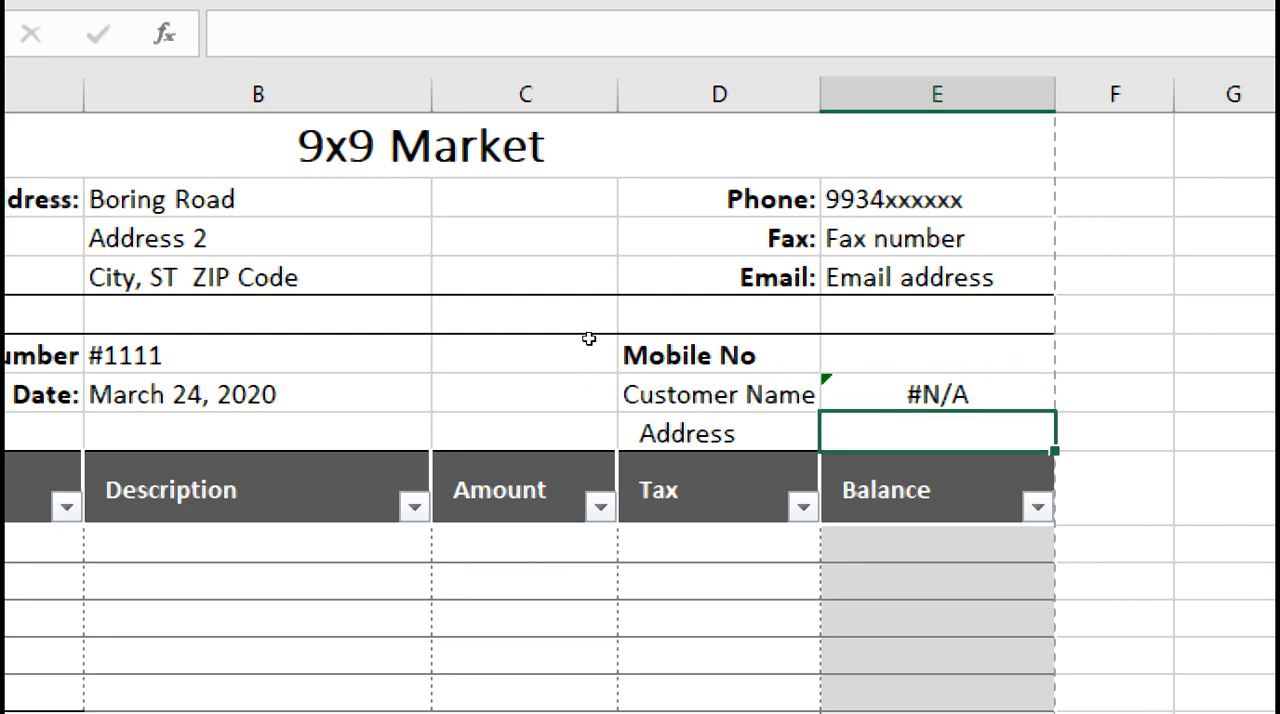
pyautogui.press('Up')
pyautogui.press('Up')
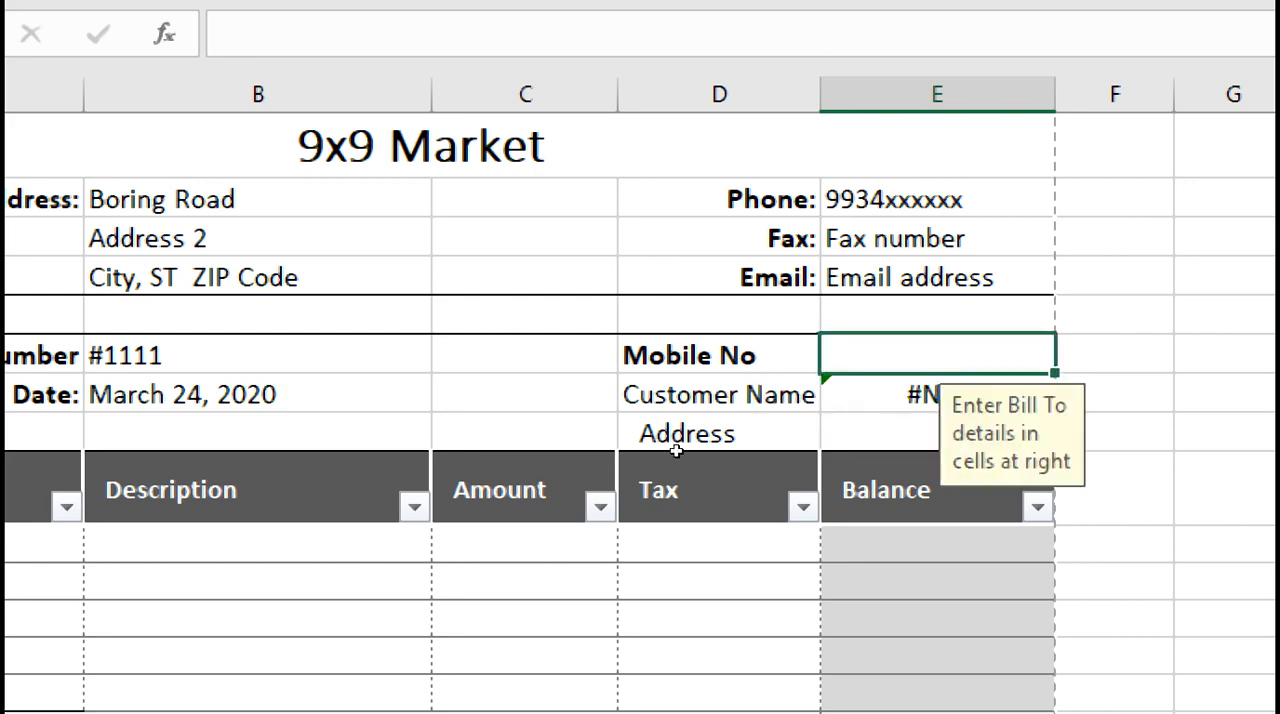
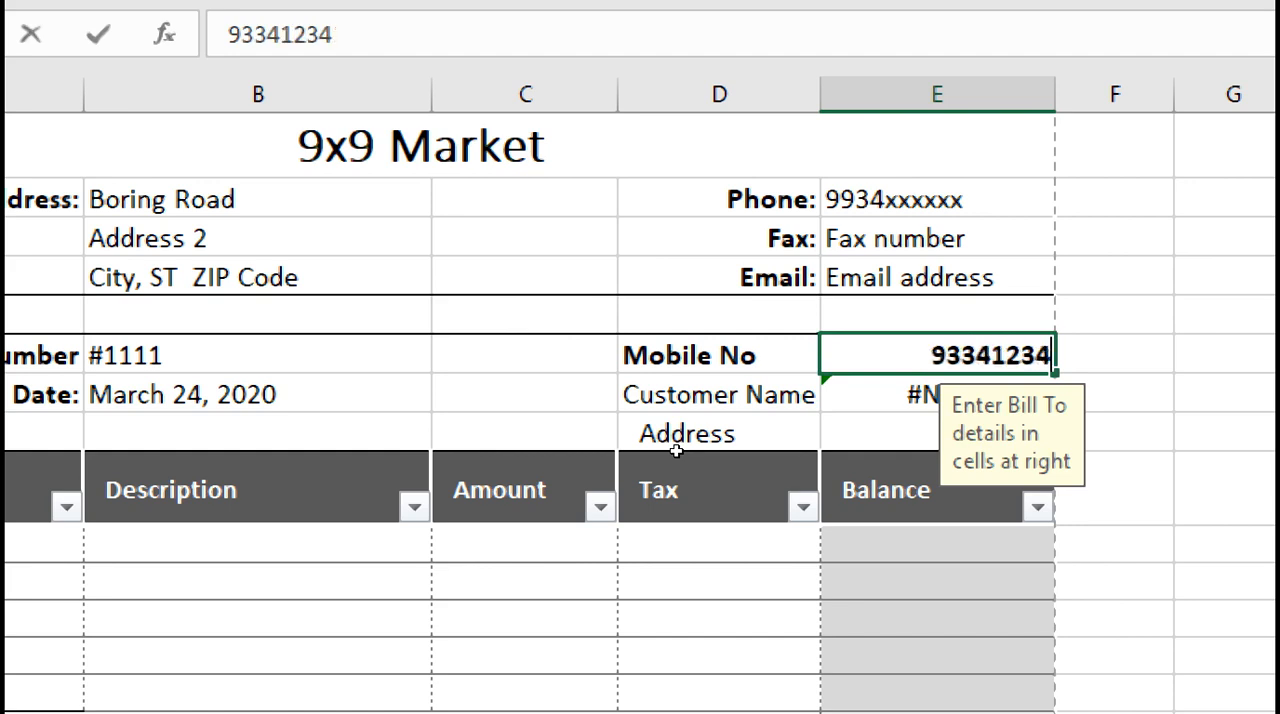
pyautogui.press('Return')
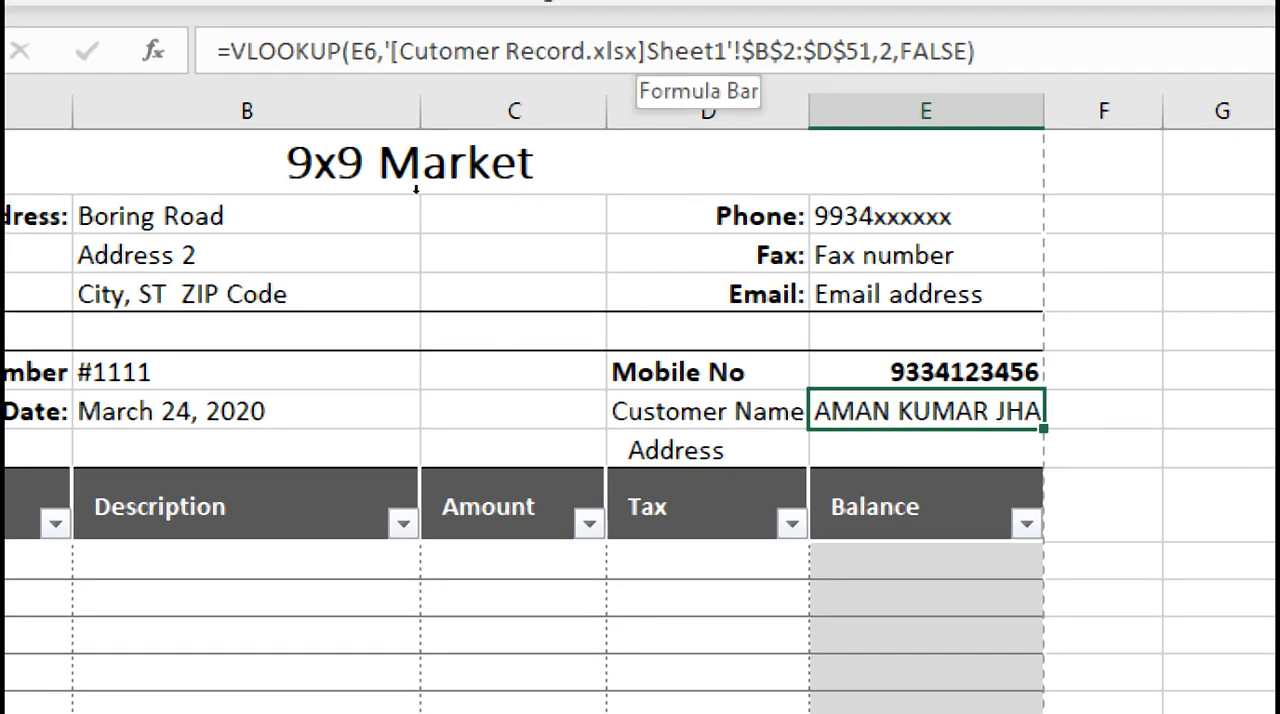
# Copy the VLOOKUP formula text from the Customer Name cell E7 into the Address cell E8, keeping its references unchanged
pyautogui.press('F2')
pyautogui.hotkey('shift', 'Home')
pyautogui.hotkey('ctrl', 'c')
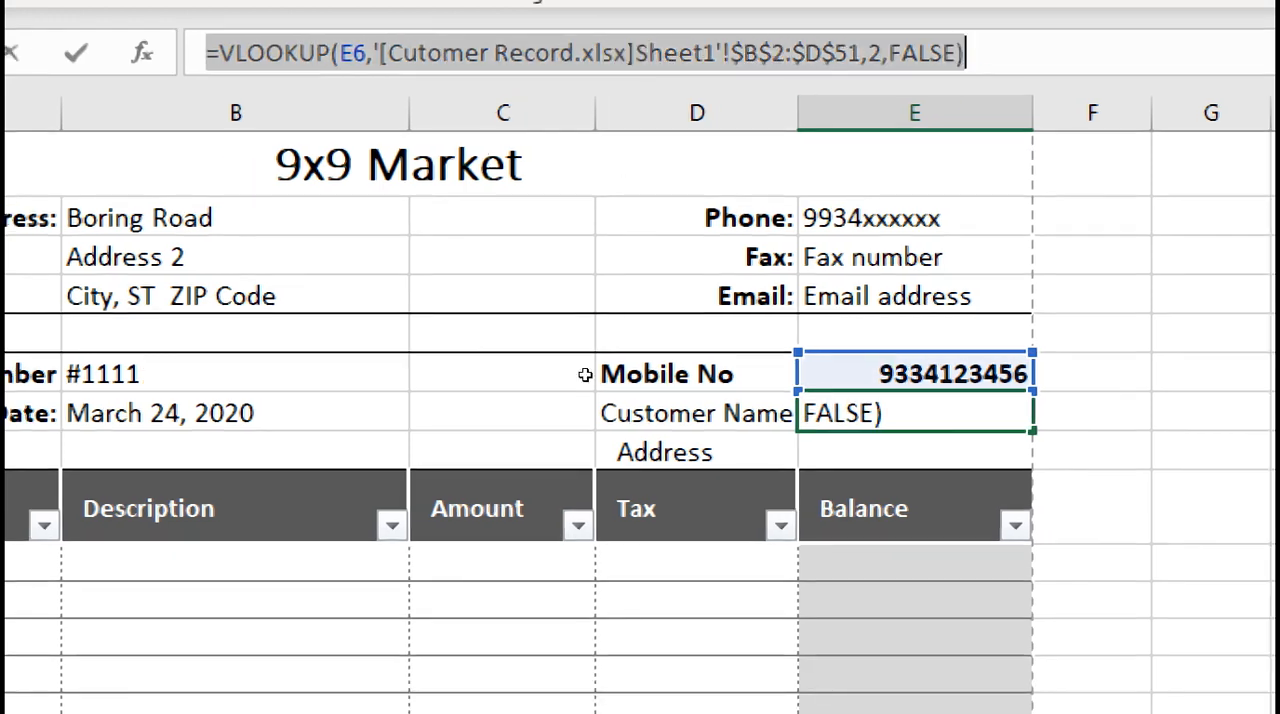
pyautogui.press('Return')
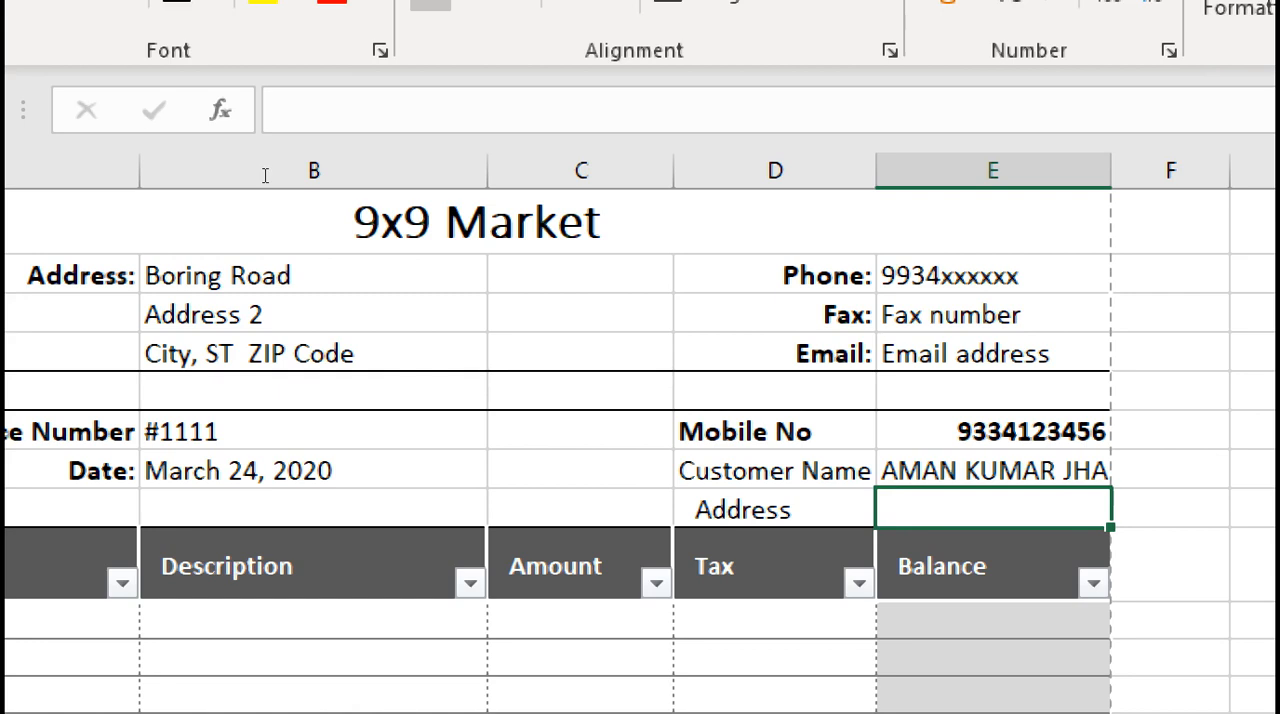
pyautogui.click(204, 58)
pyautogui.hotkey('ctrl', 'v')
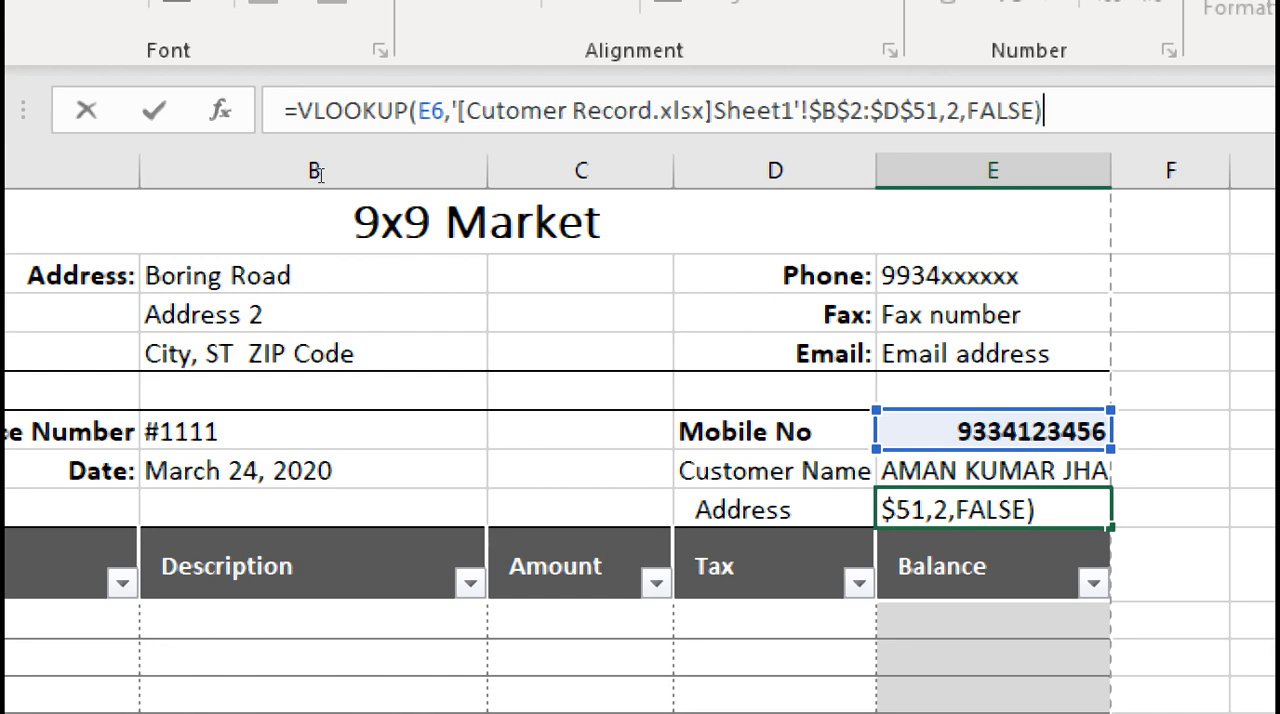
pyautogui.press('Return')
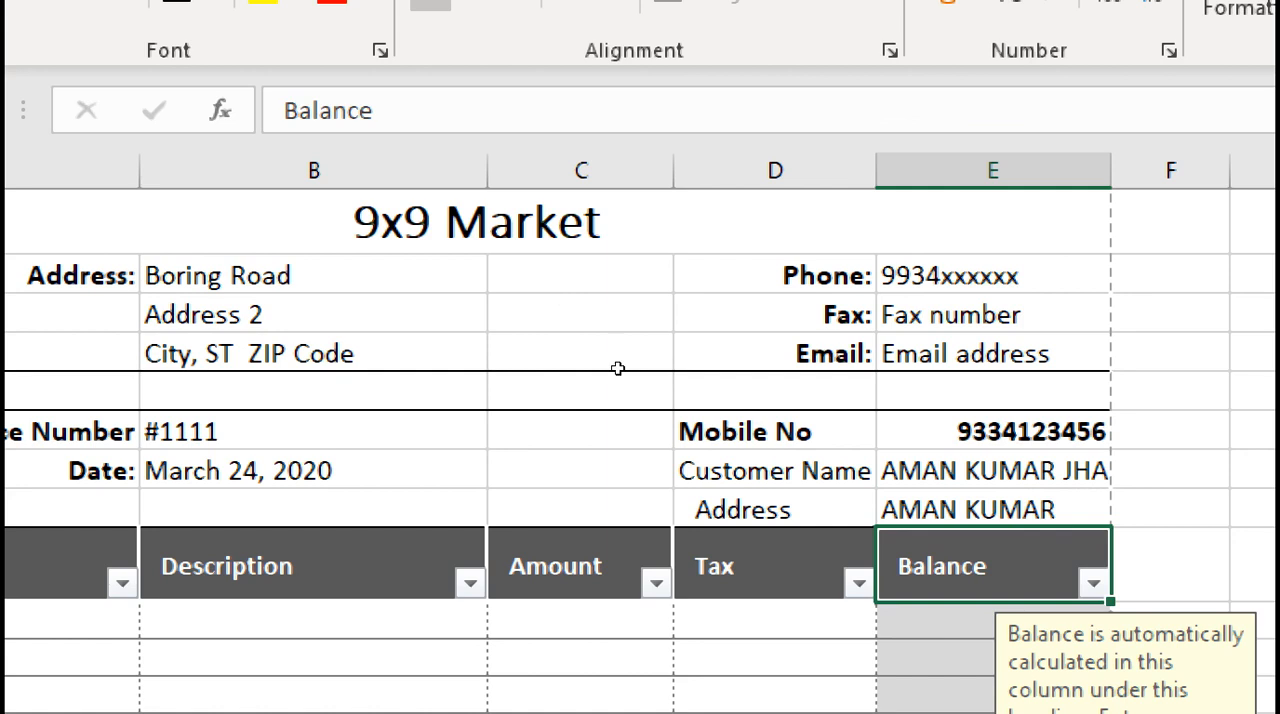
# Compare the VLOOKUP formulas in the Customer Name and Address cells, E7 and E8
pyautogui.press('Up')
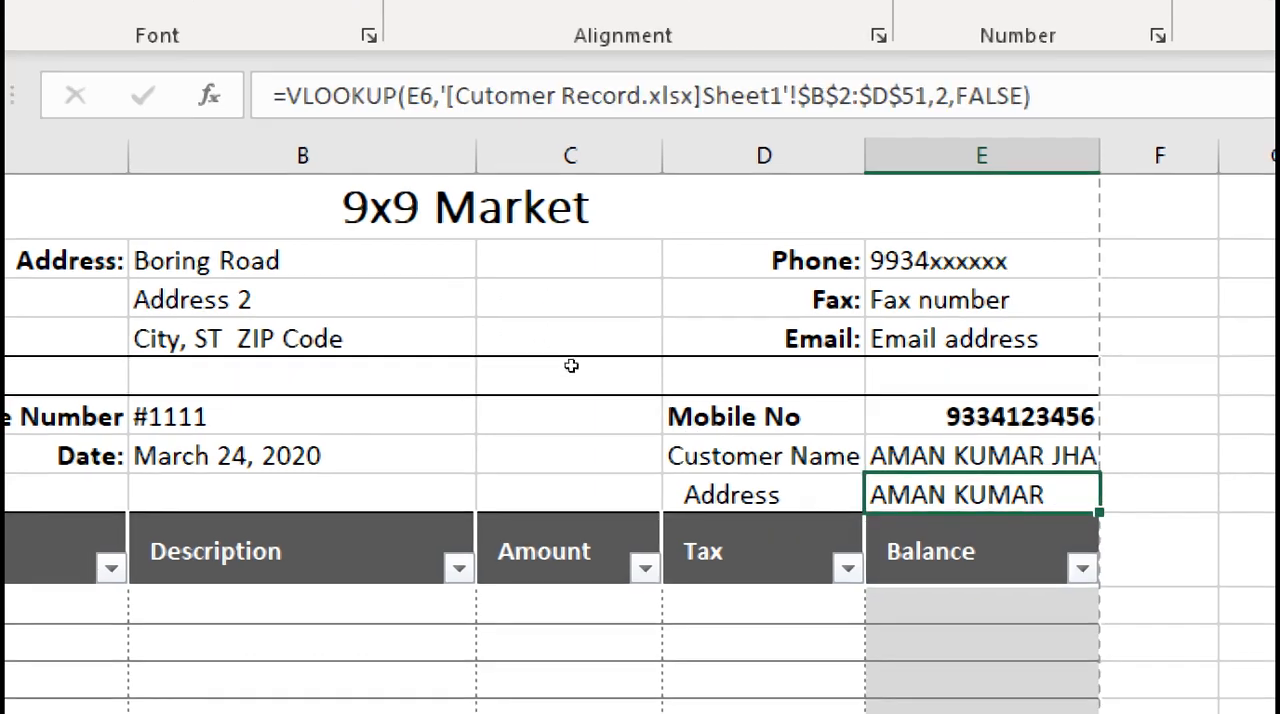
pyautogui.click(982, 456)
pyautogui.moveTo(1098, 96); pyautogui.dragTo(268, 96)
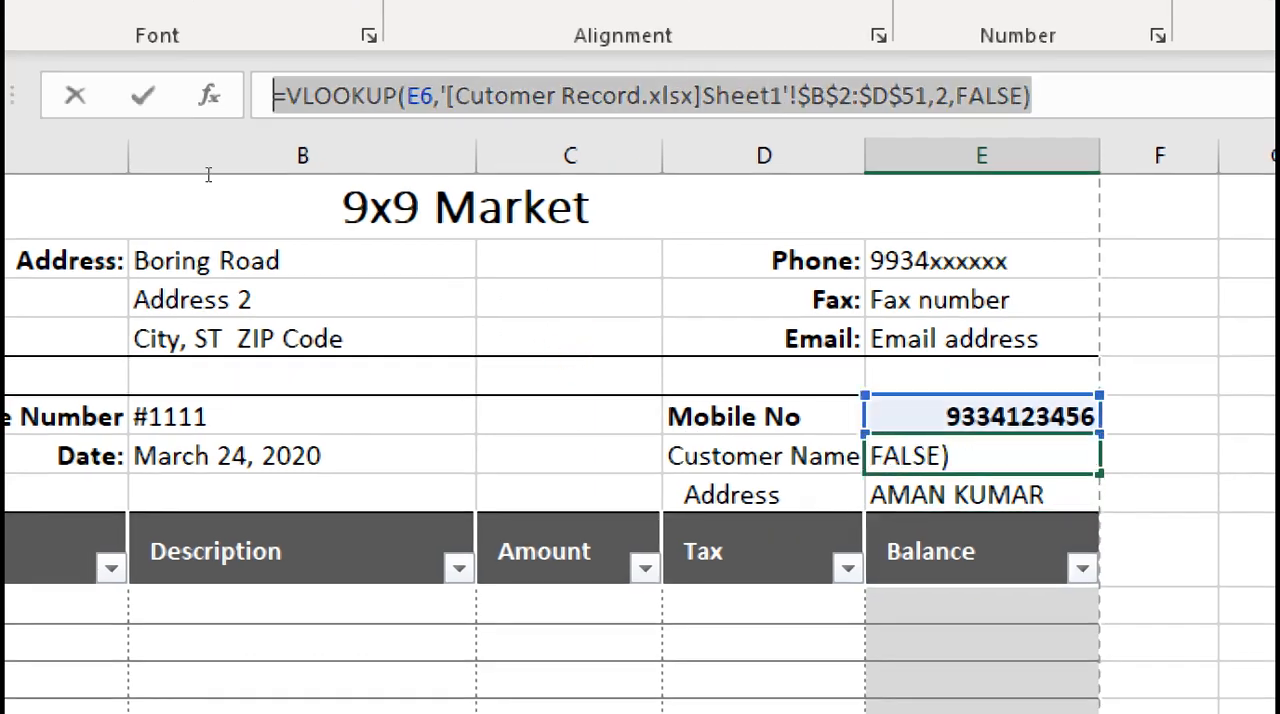
pyautogui.press('Return')
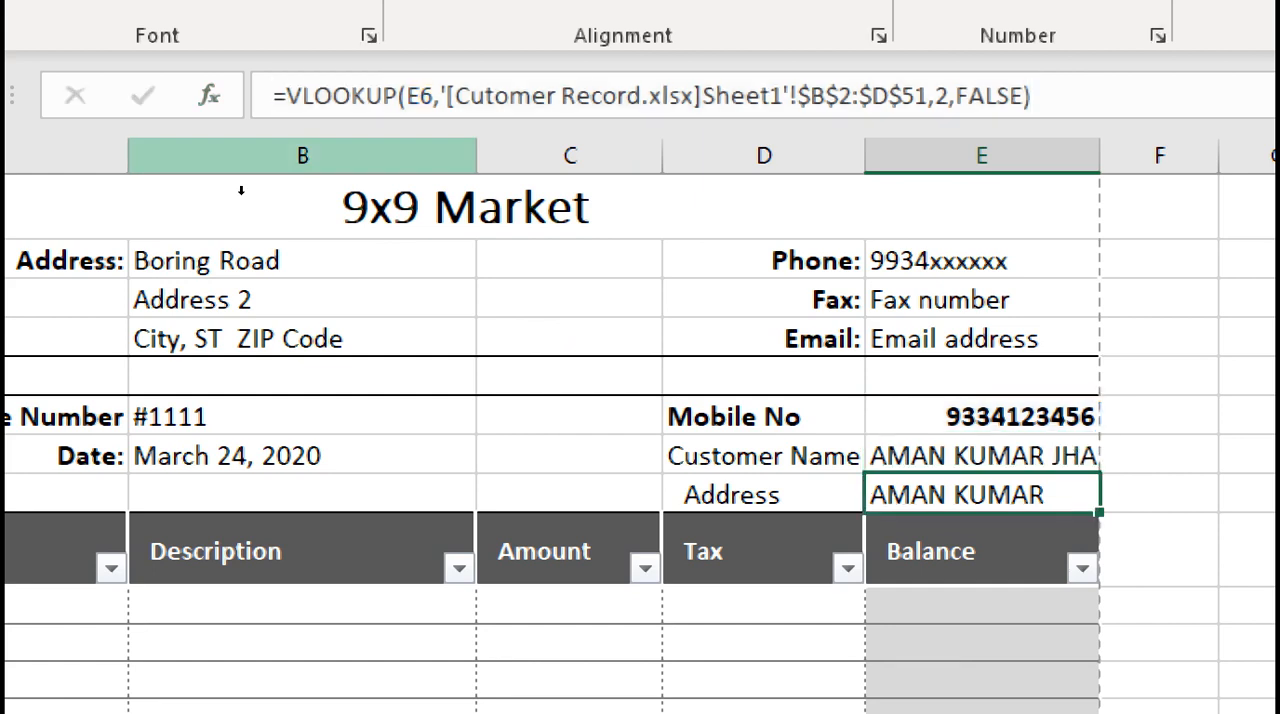
pyautogui.press('F2')
pyautogui.hotkey('shift', 'Home')
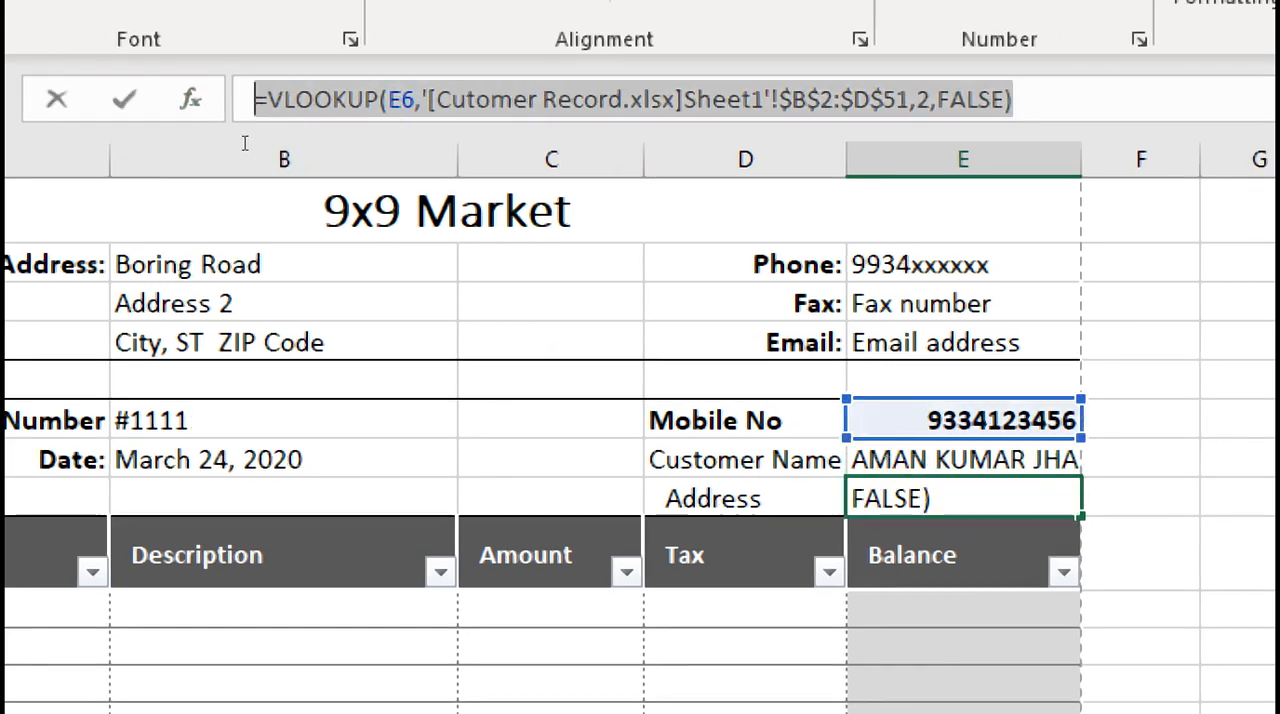
pyautogui.press('End')
pyautogui.press('Return')
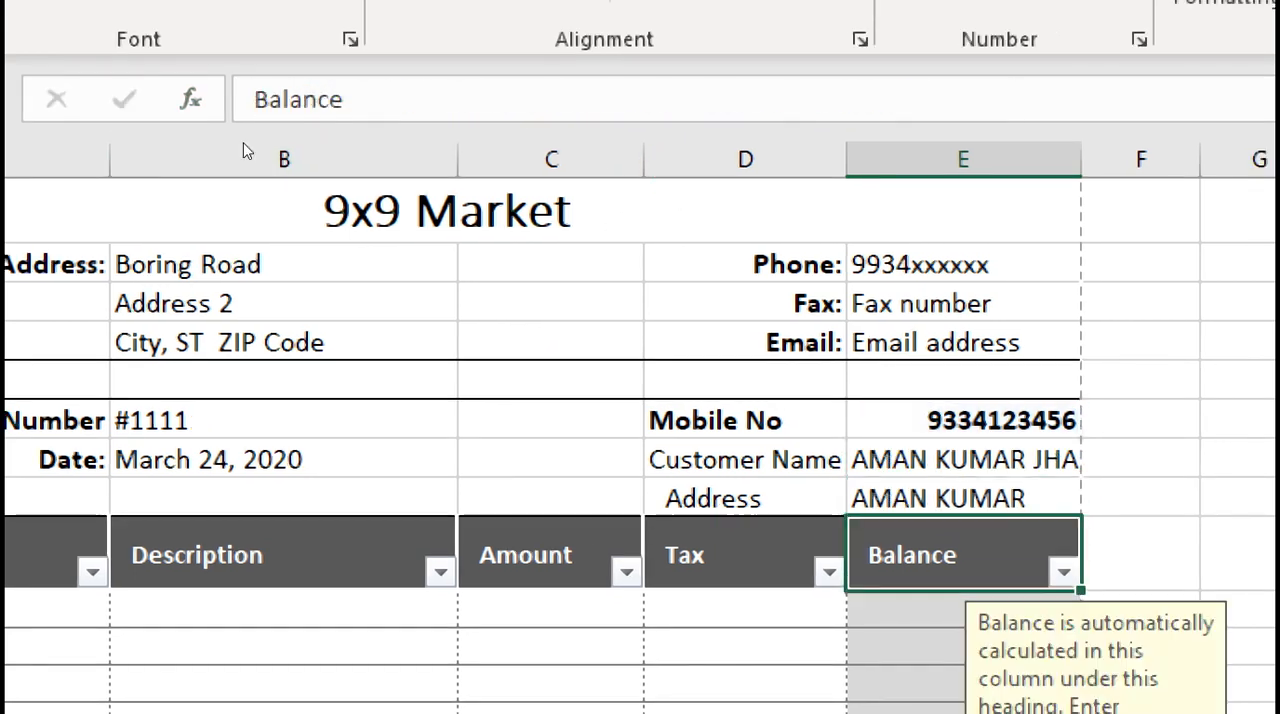
pyautogui.press('Up')
pyautogui.press('Up')
pyautogui.press('Down')
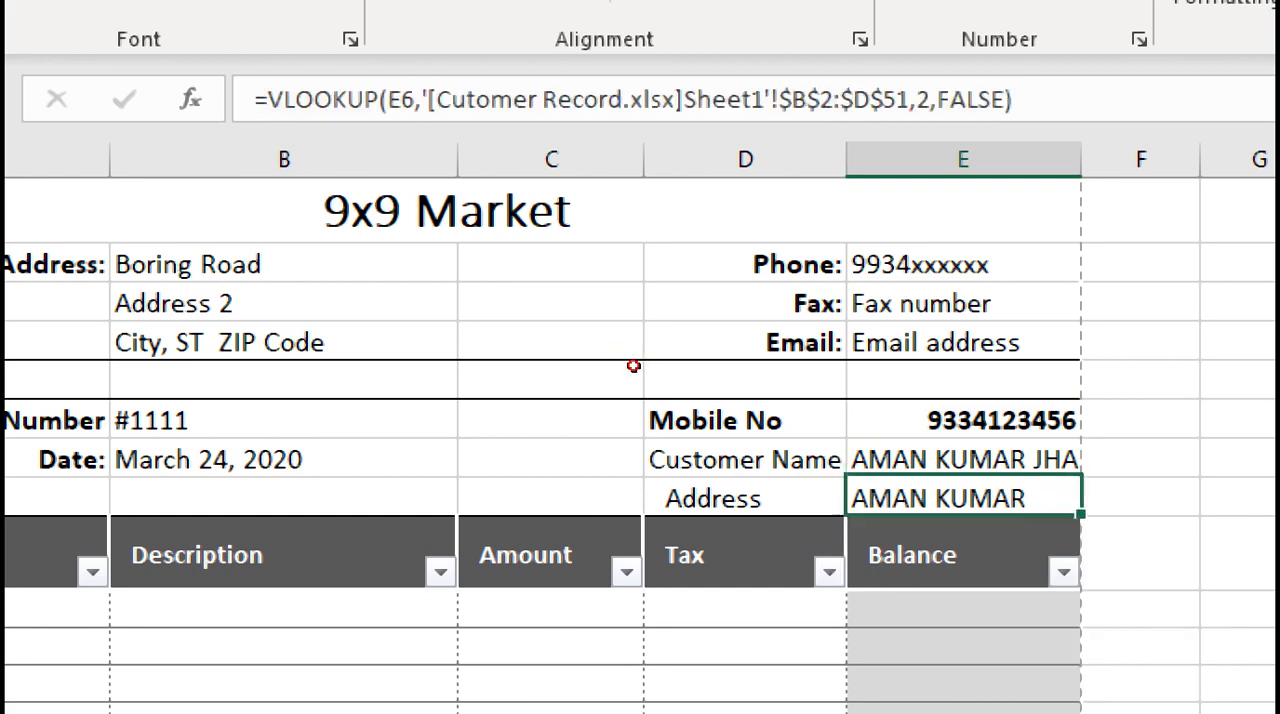
# Set the column index in the Address cell's VLOOKUP formula to 3
pyautogui.click(930, 100)
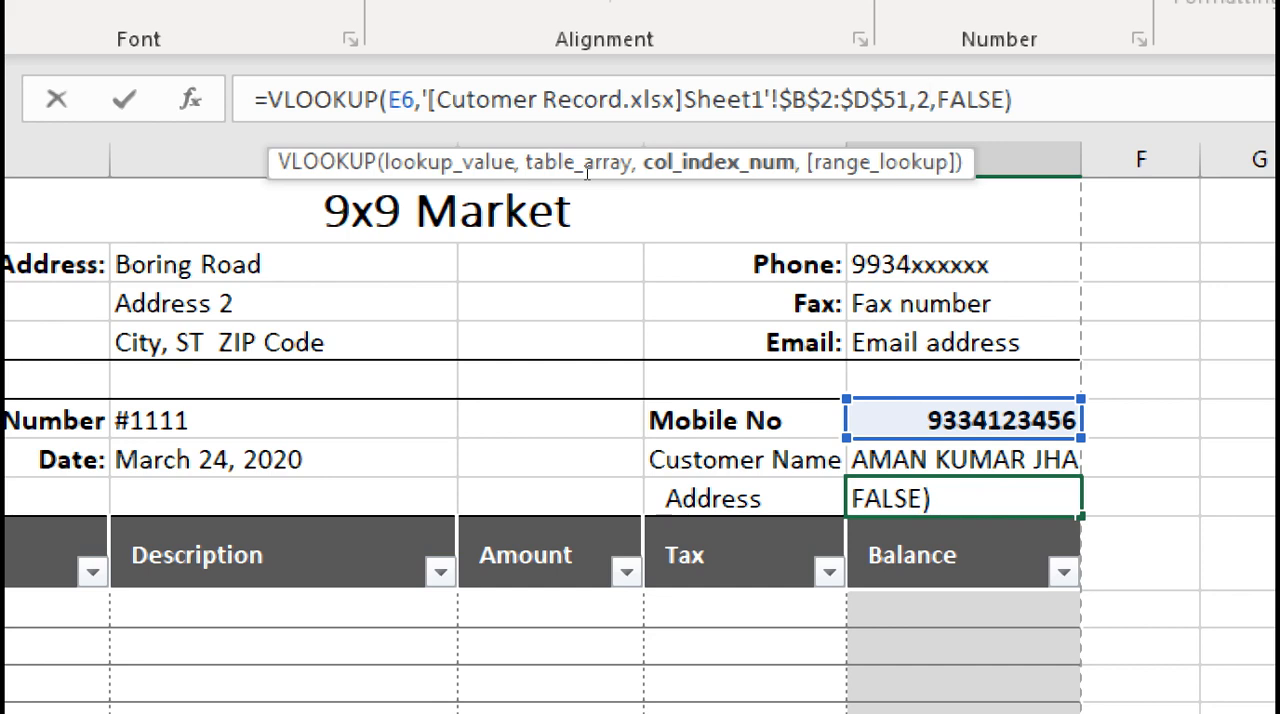
pyautogui.press('BackSpace')
pyautogui.press('Return')
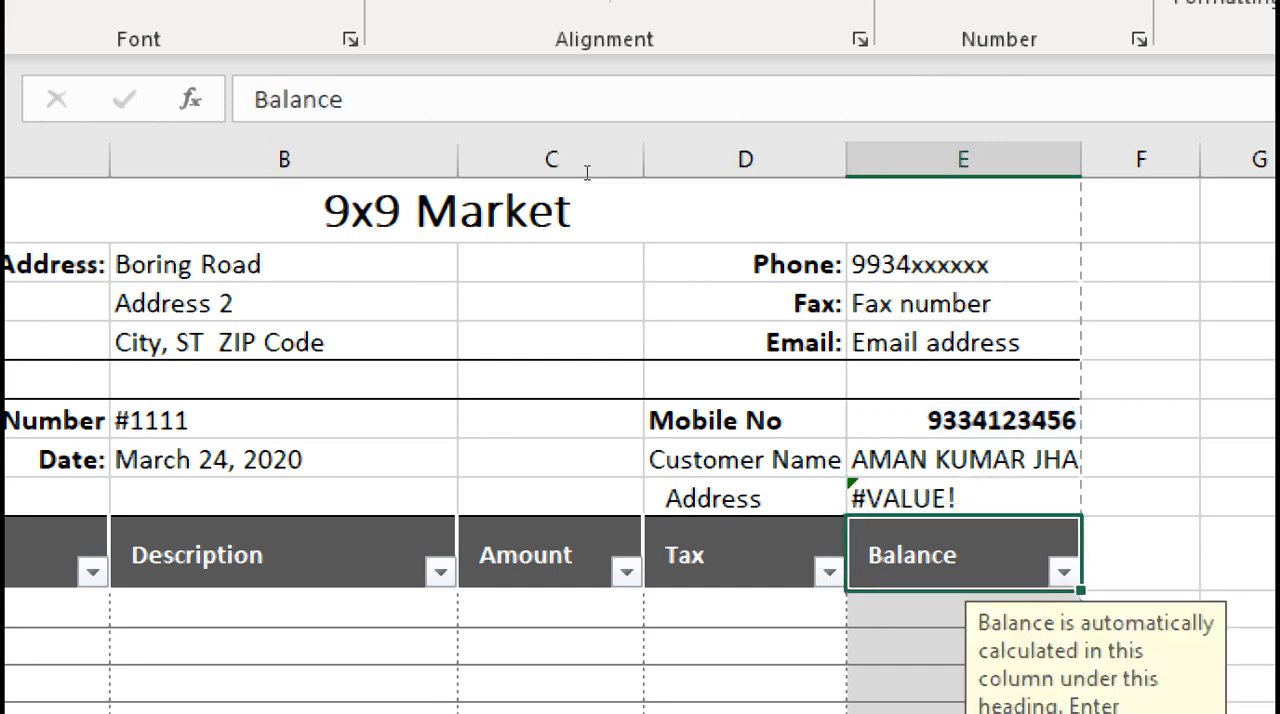
pyautogui.press('Up')
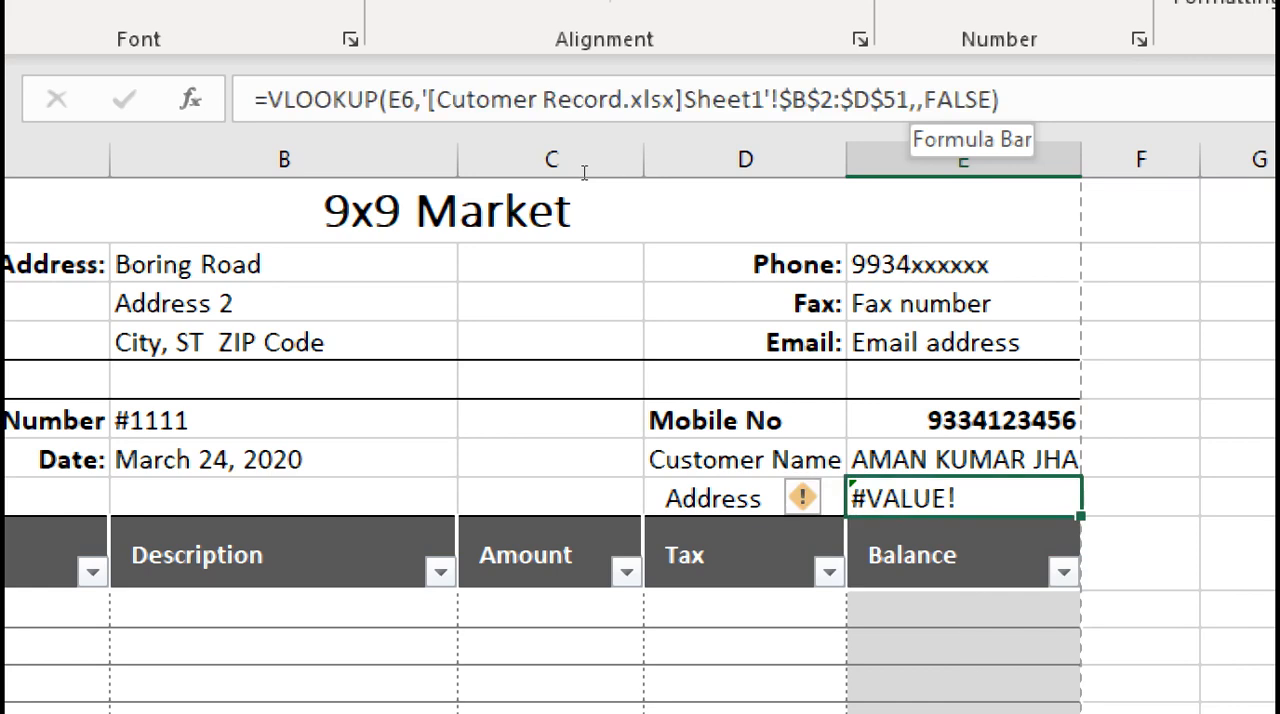
pyautogui.click(917, 100)
pyautogui.write('3')
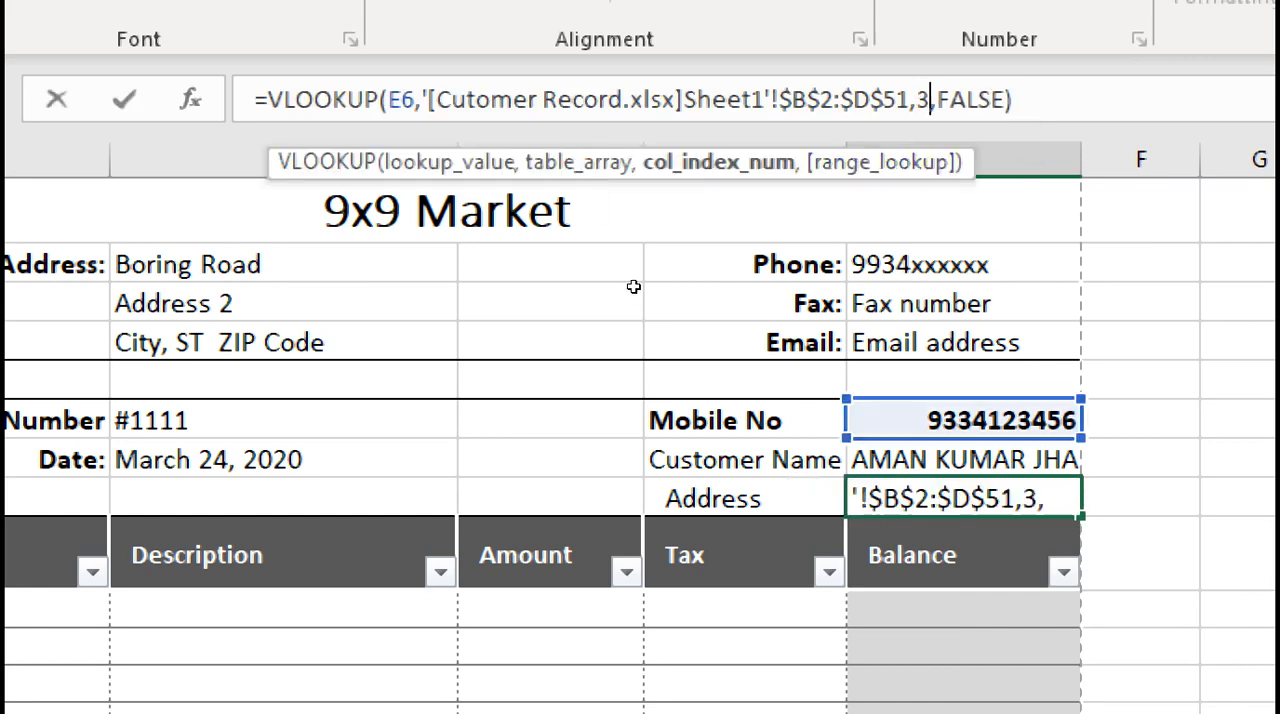
pyautogui.press('Return')
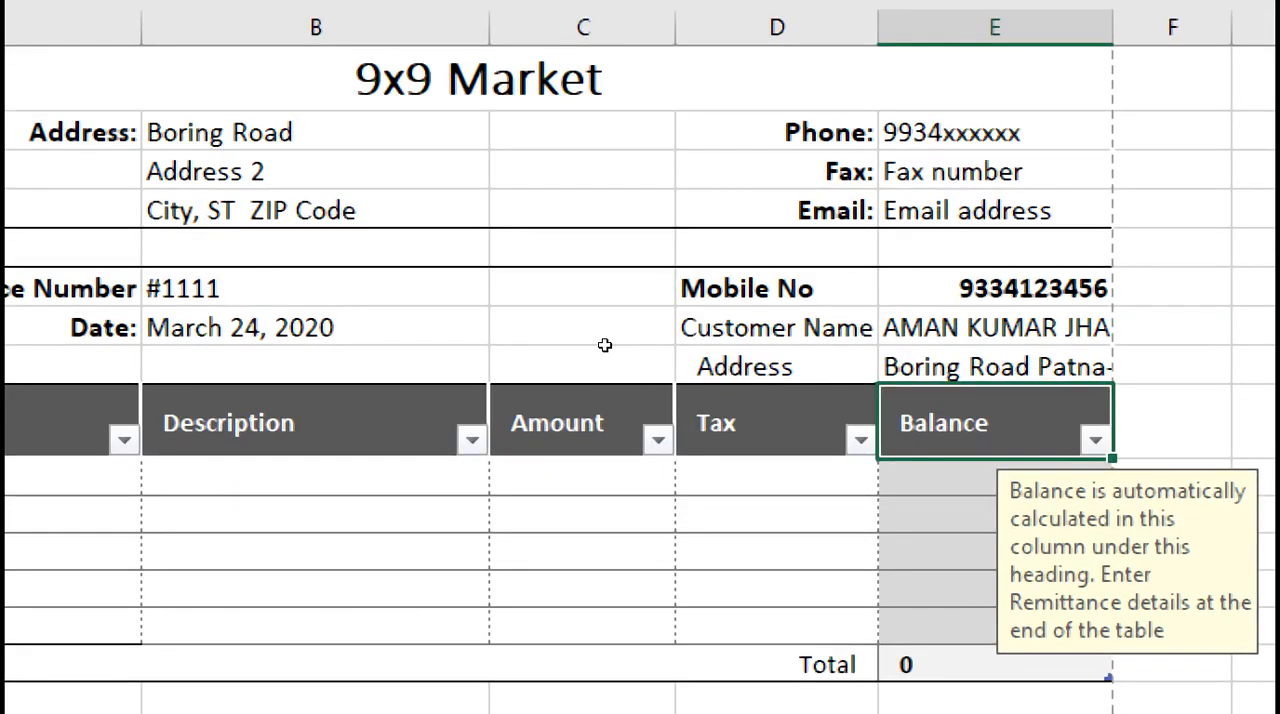
# Review the mobile number, Name and Course columns in Cutomer Record.xlsx against the bill's column indexes, and return to Print Bill.xlsx
pyautogui.press('Up')
pyautogui.press('Up')
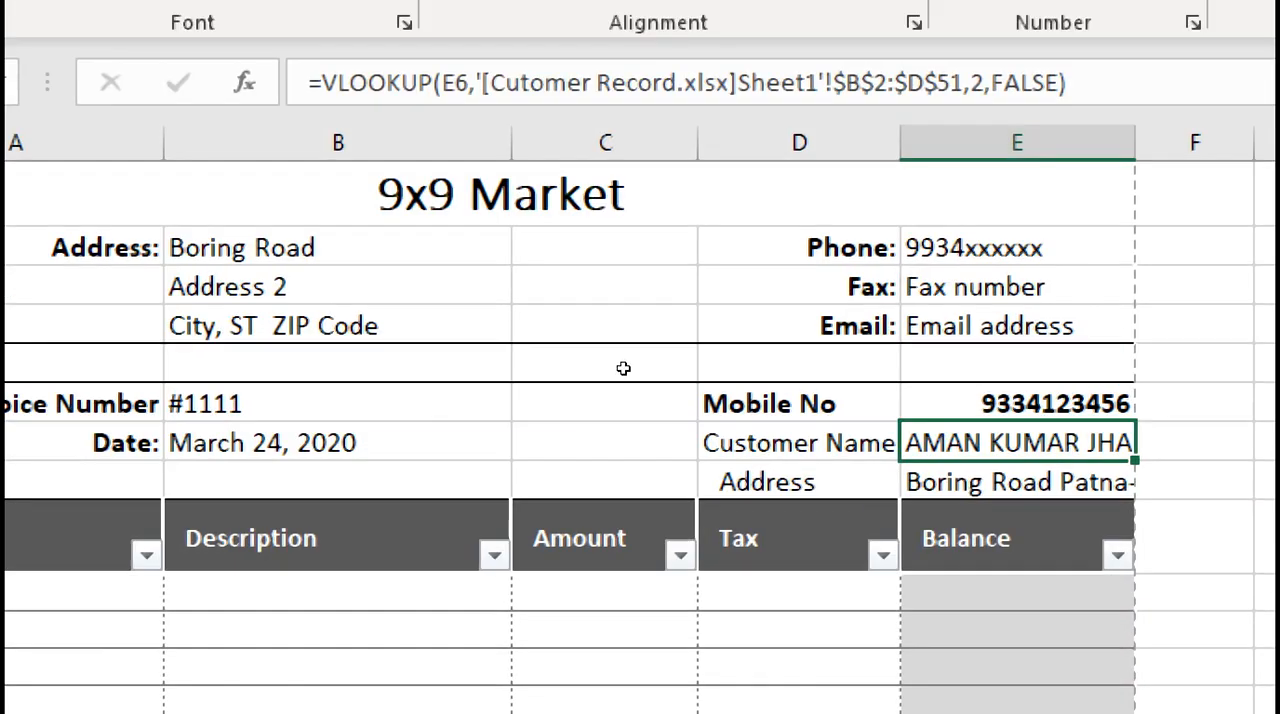
pyautogui.press('Down')
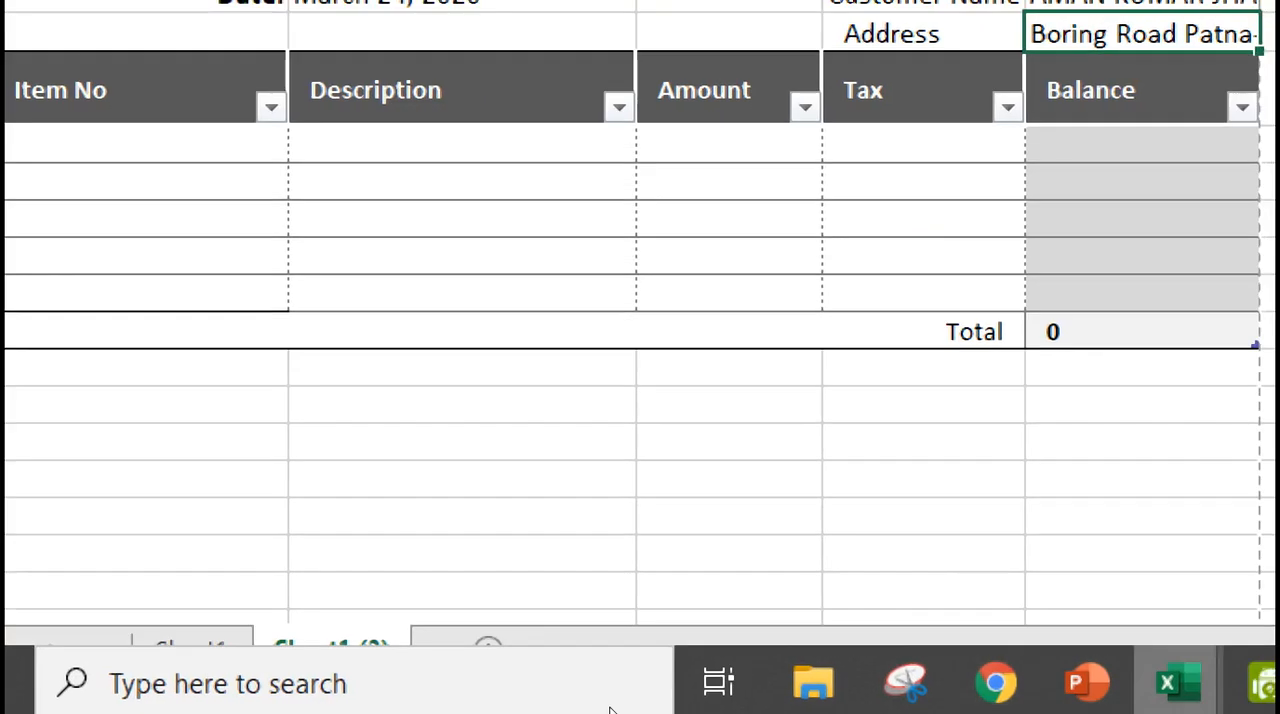
pyautogui.moveTo(1167, 683)
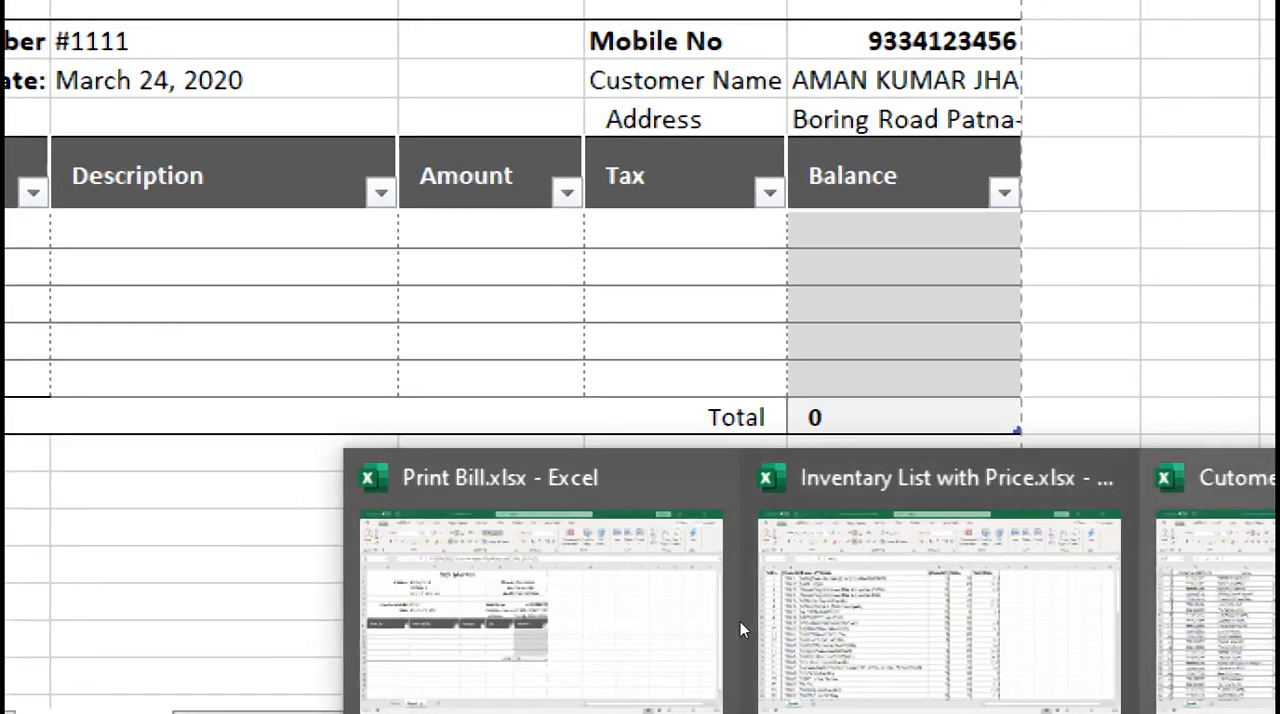
pyautogui.click(1210, 600)
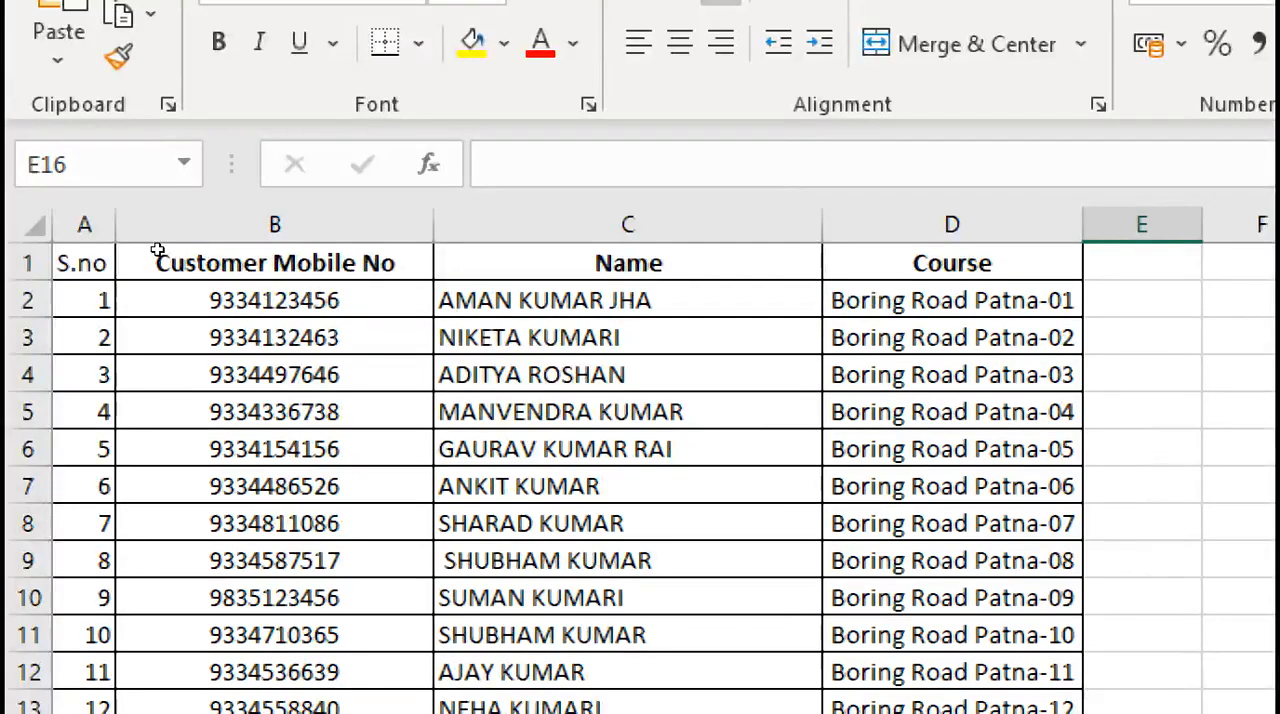
pyautogui.moveTo(272, 300); pyautogui.dragTo(908, 635)
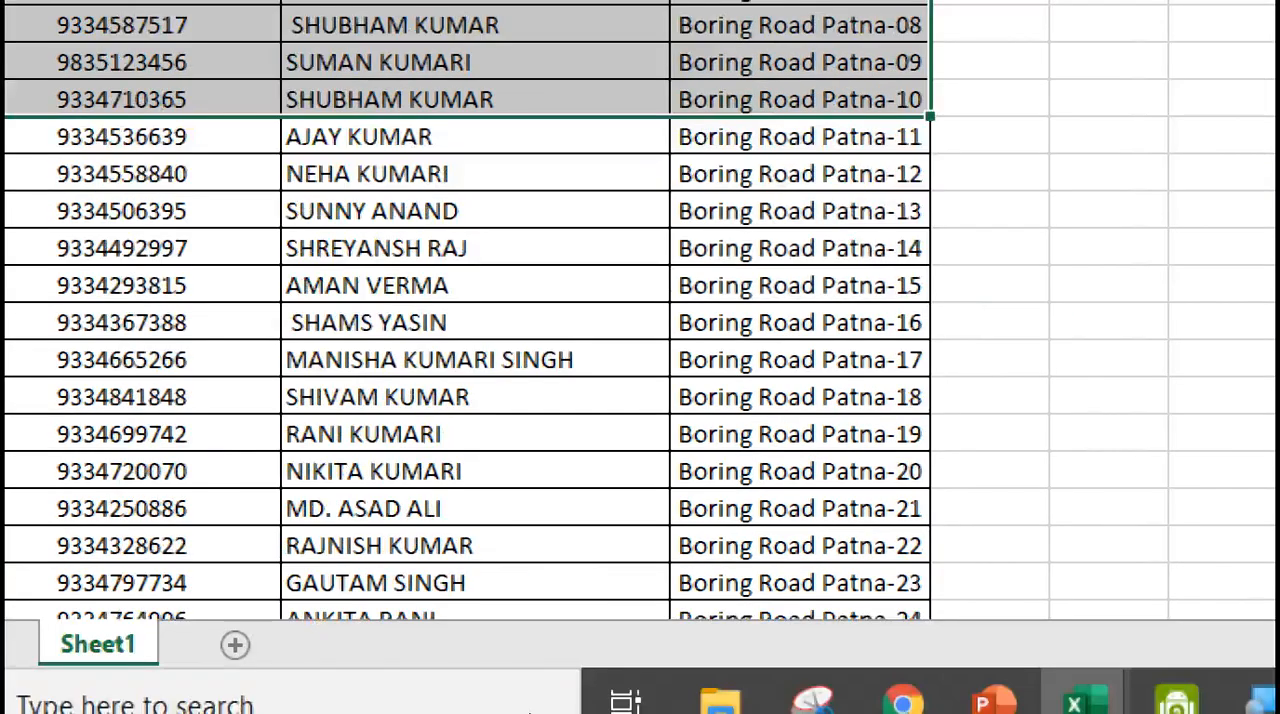
pyautogui.click(1072, 690)
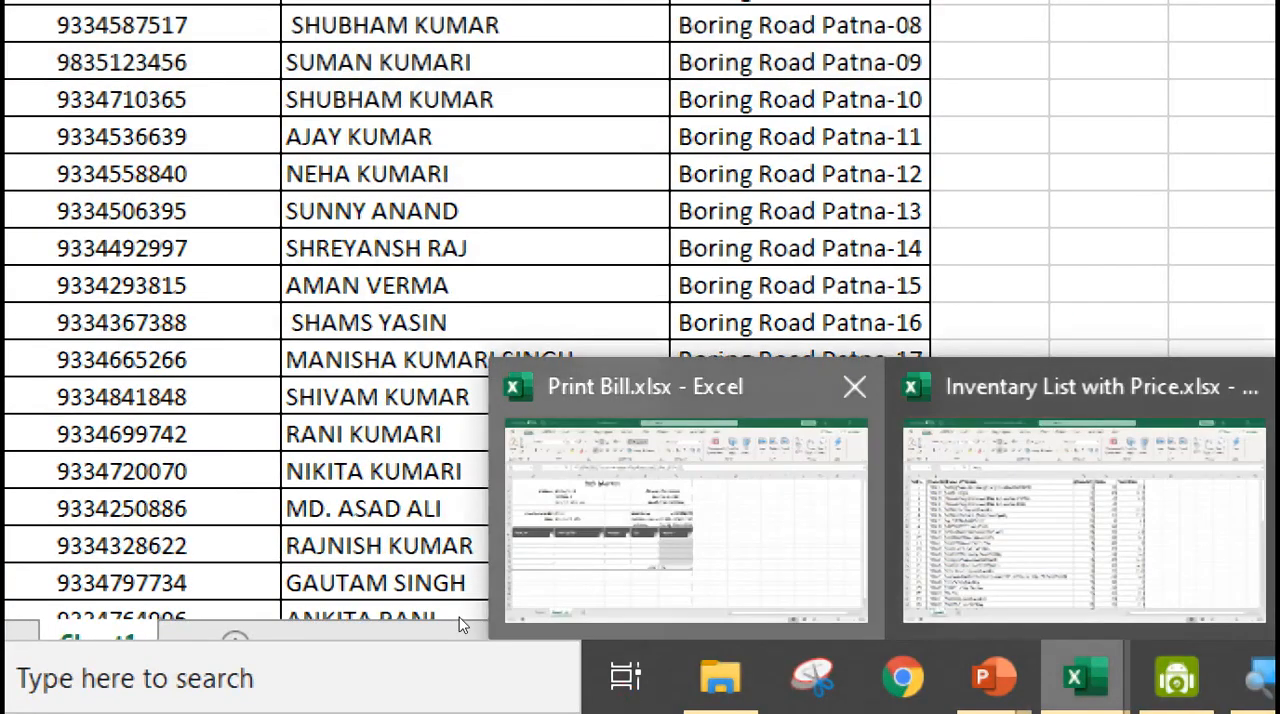
pyautogui.click(686, 520)
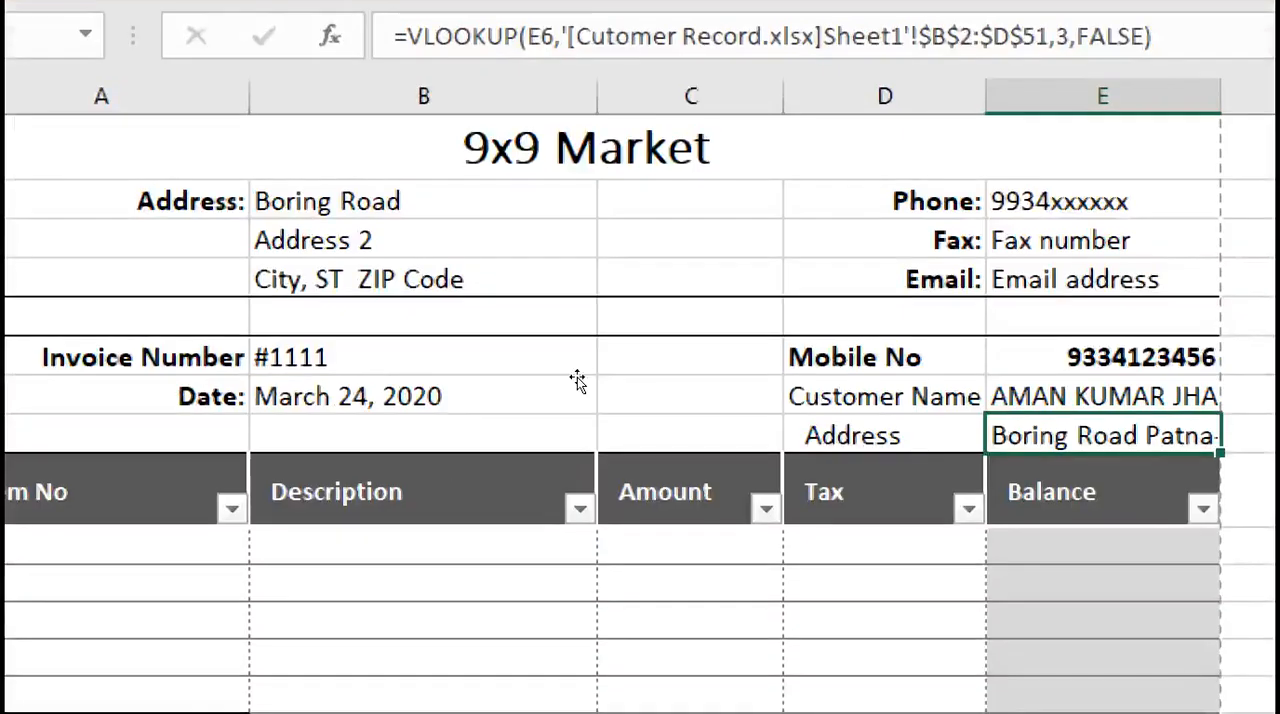
# Try column index 1 in the Customer Name cell's VLOOKUP formula in E7
pyautogui.click(828, 590)
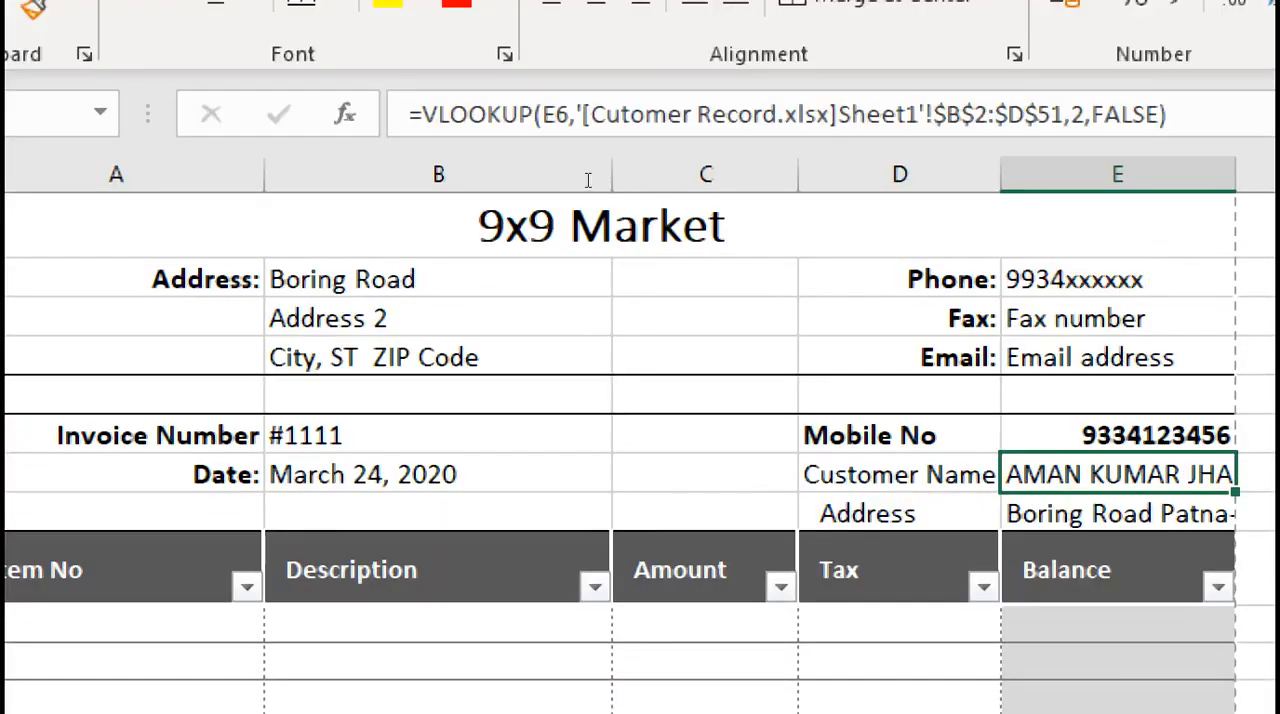
pyautogui.click(588, 180)
pyautogui.press('BackSpace')
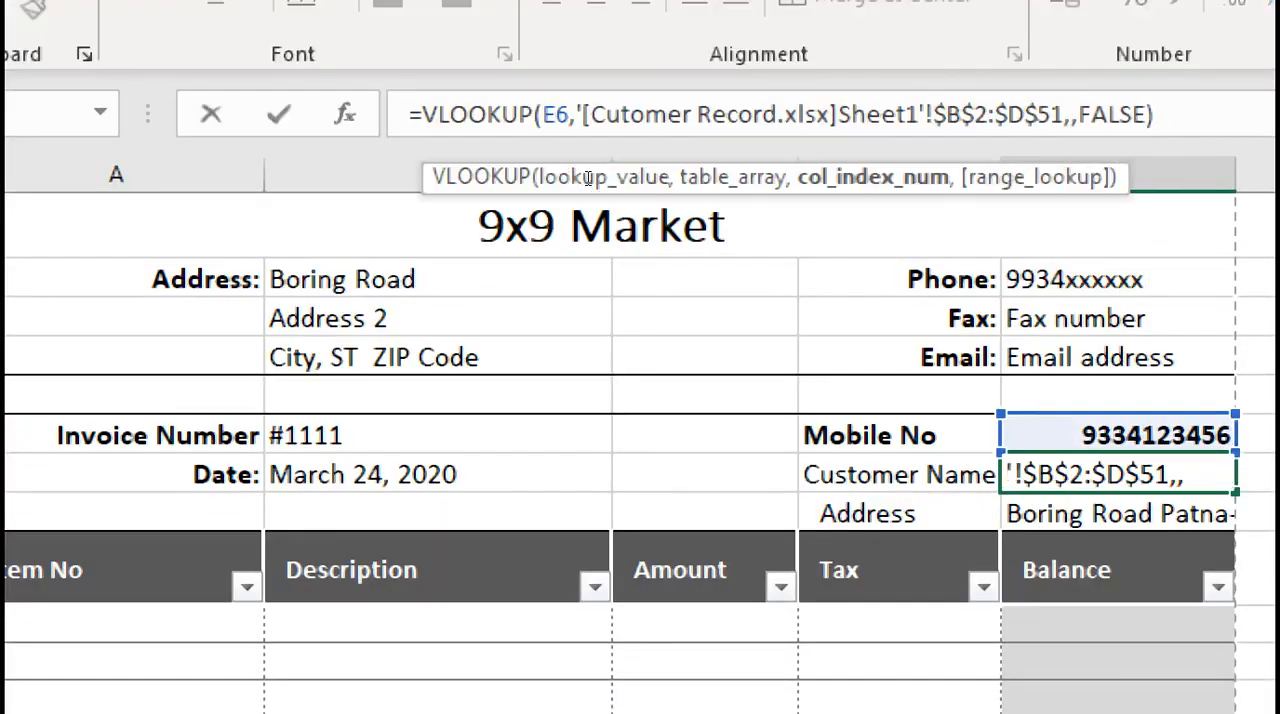
pyautogui.write('3')
pyautogui.press('Return')
pyautogui.press('Up')
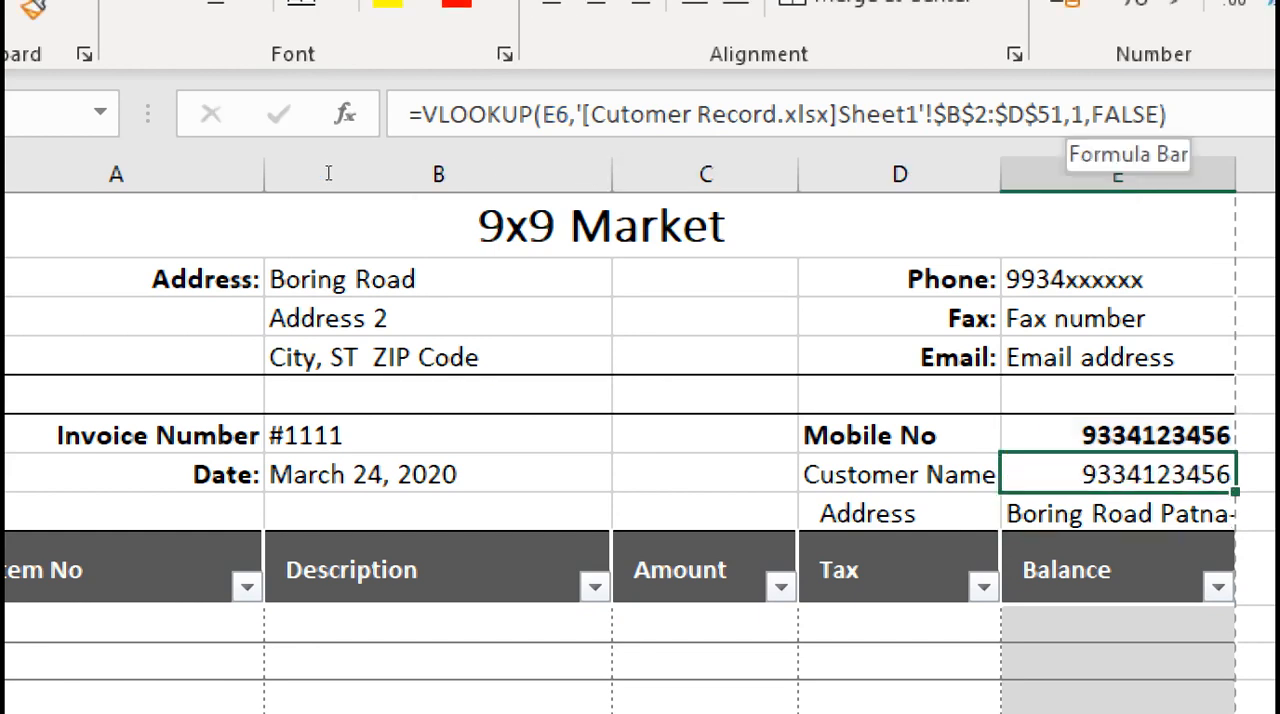
# Review the lookup arguments of the Customer Name cell's VLOOKUP formula and set its column index to 2
pyautogui.moveTo(328, 173); pyautogui.dragTo(318, 174)
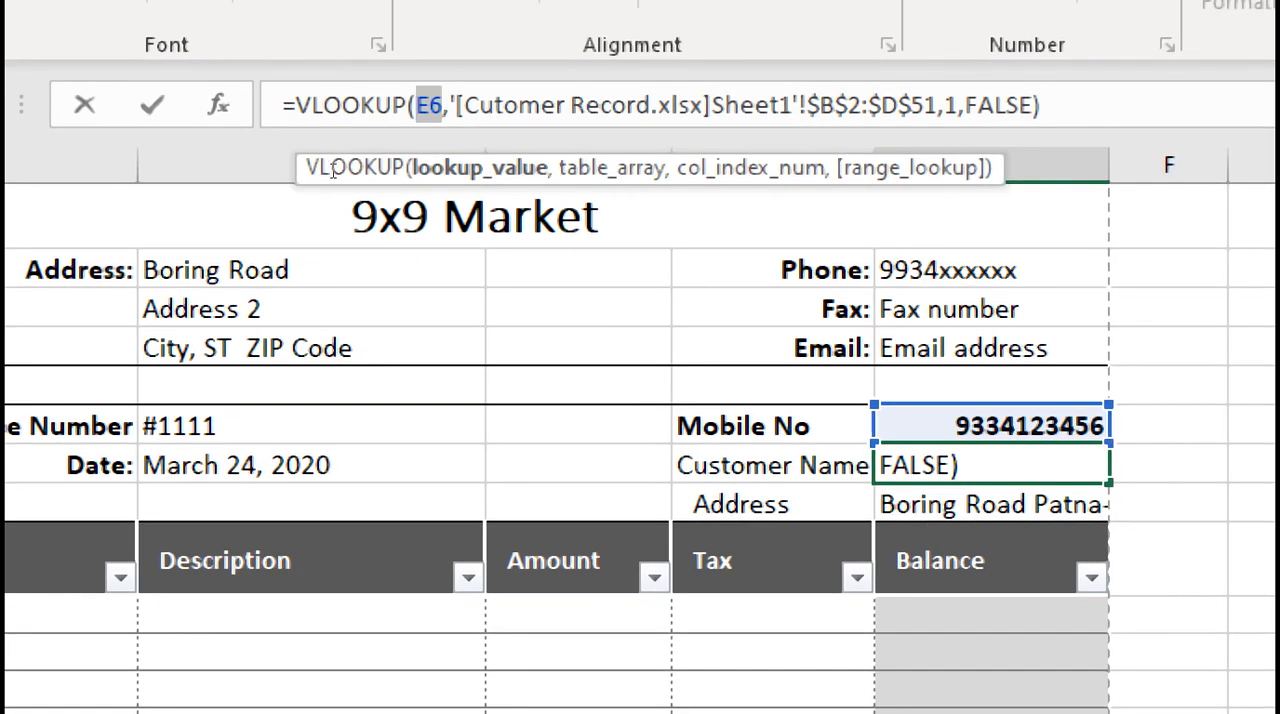
pyautogui.moveTo(332, 170); pyautogui.dragTo(583, 176)
pyautogui.click(582, 175)
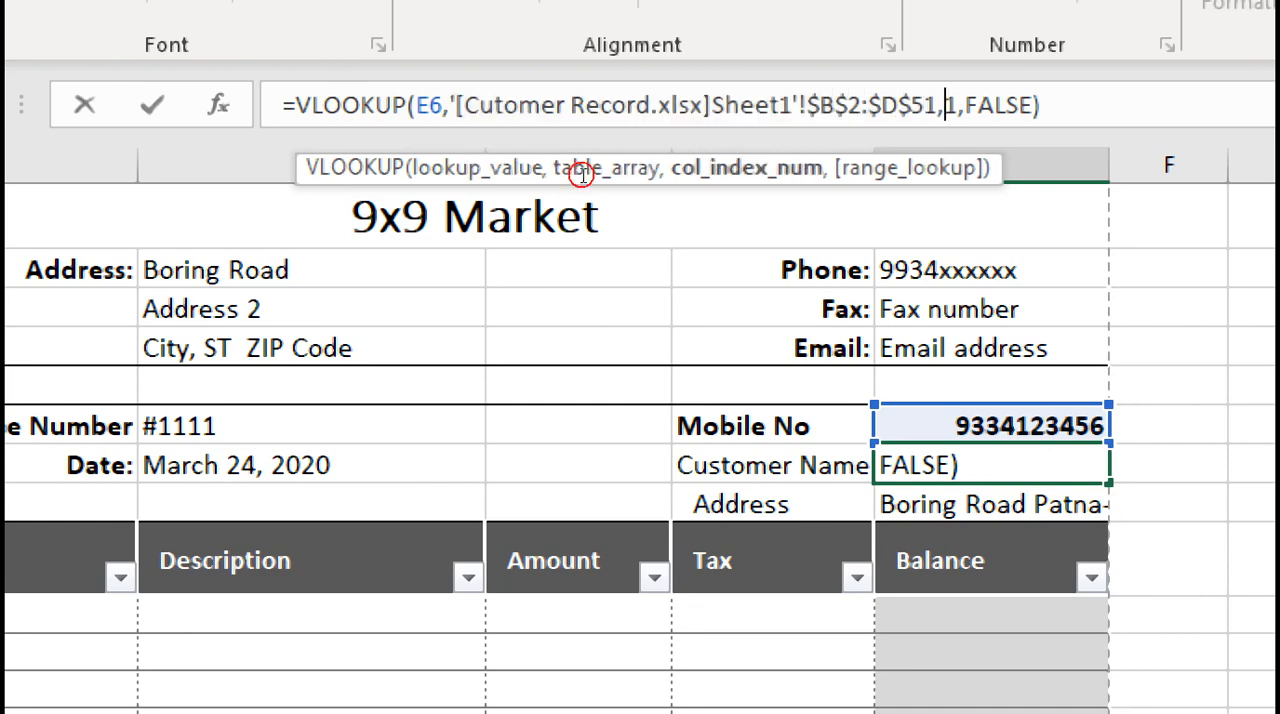
pyautogui.hotkey('shift', 'Right')
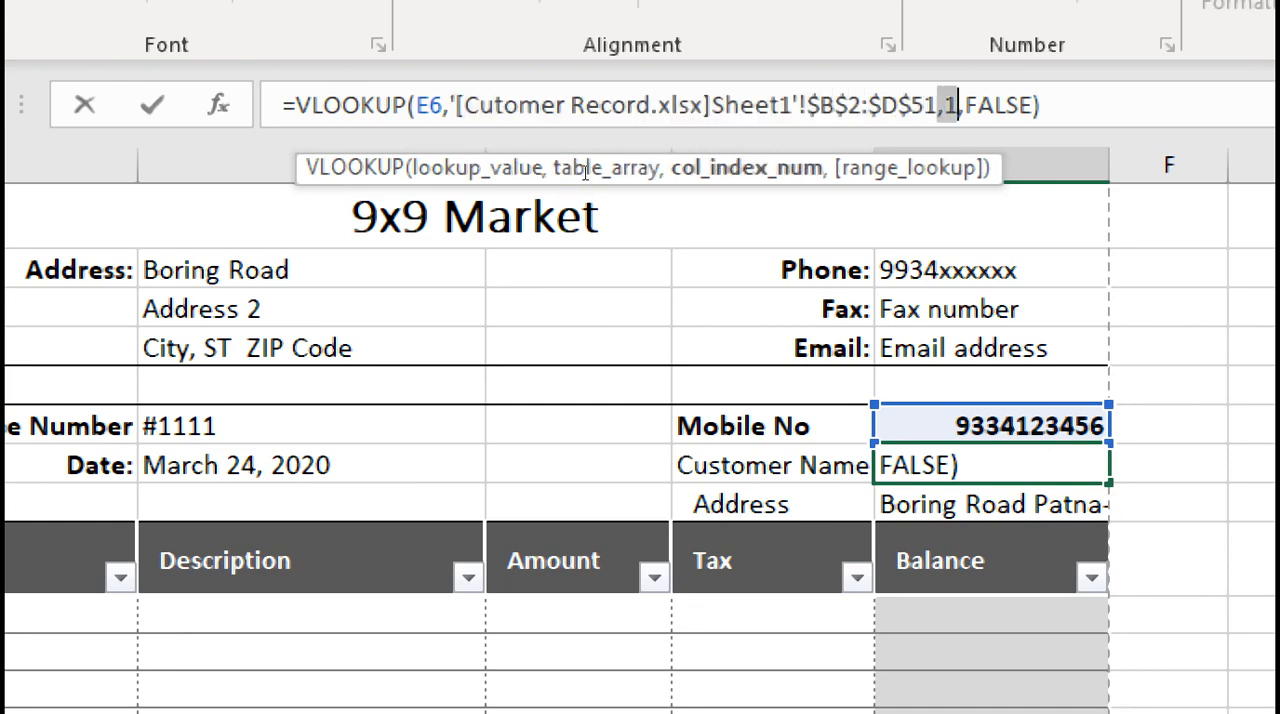
pyautogui.click(585, 172)
pyautogui.press('BackSpace')
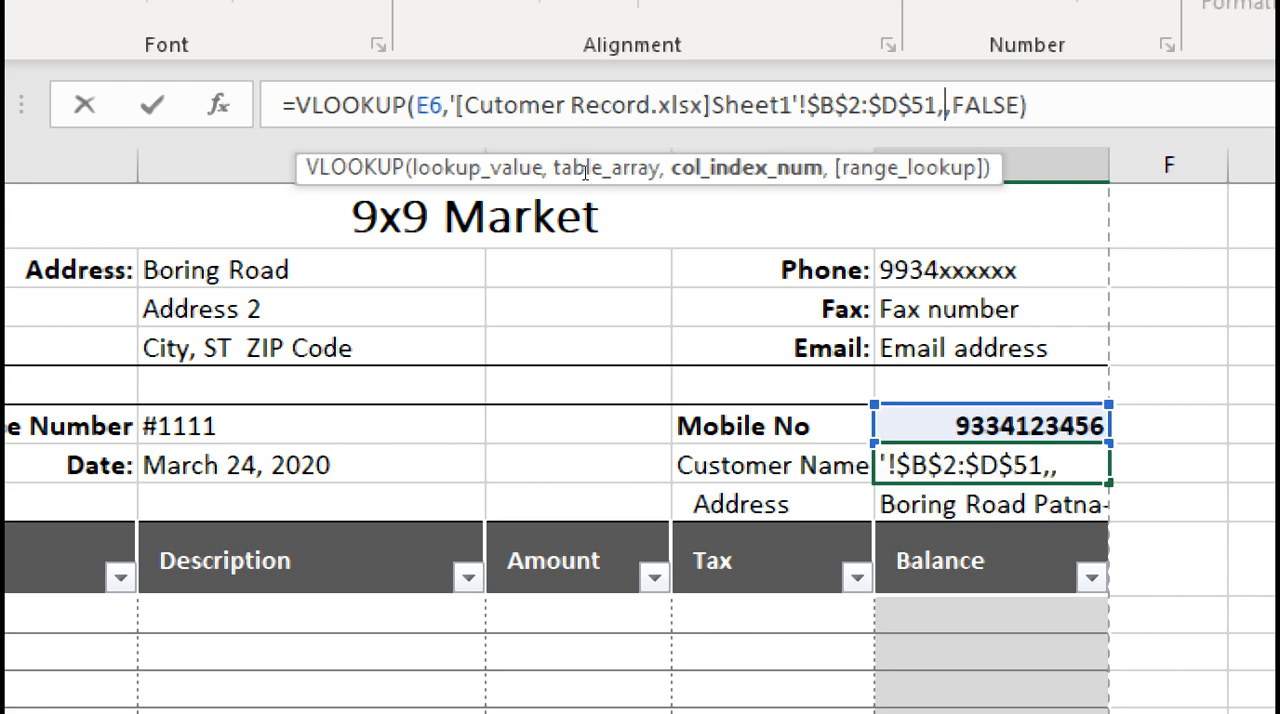
pyautogui.write('2')
pyautogui.press('Right')
pyautogui.press('Right')
pyautogui.press('Right')
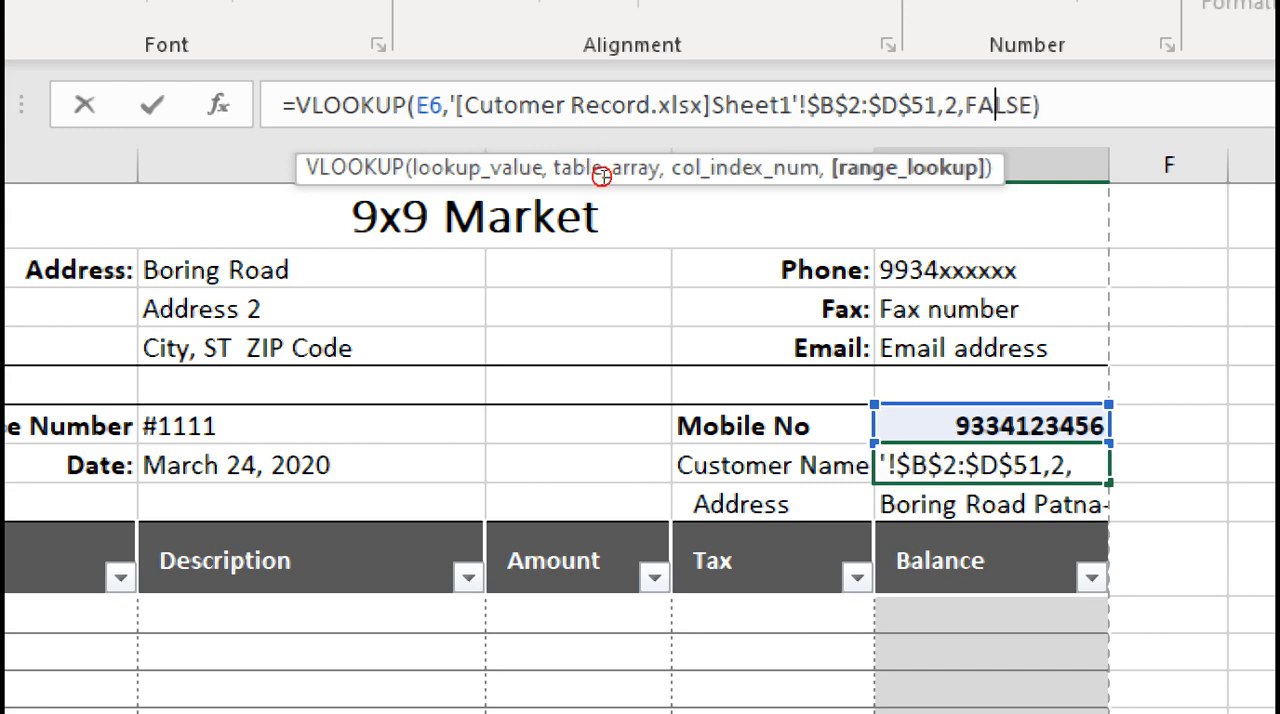
pyautogui.press('Return')
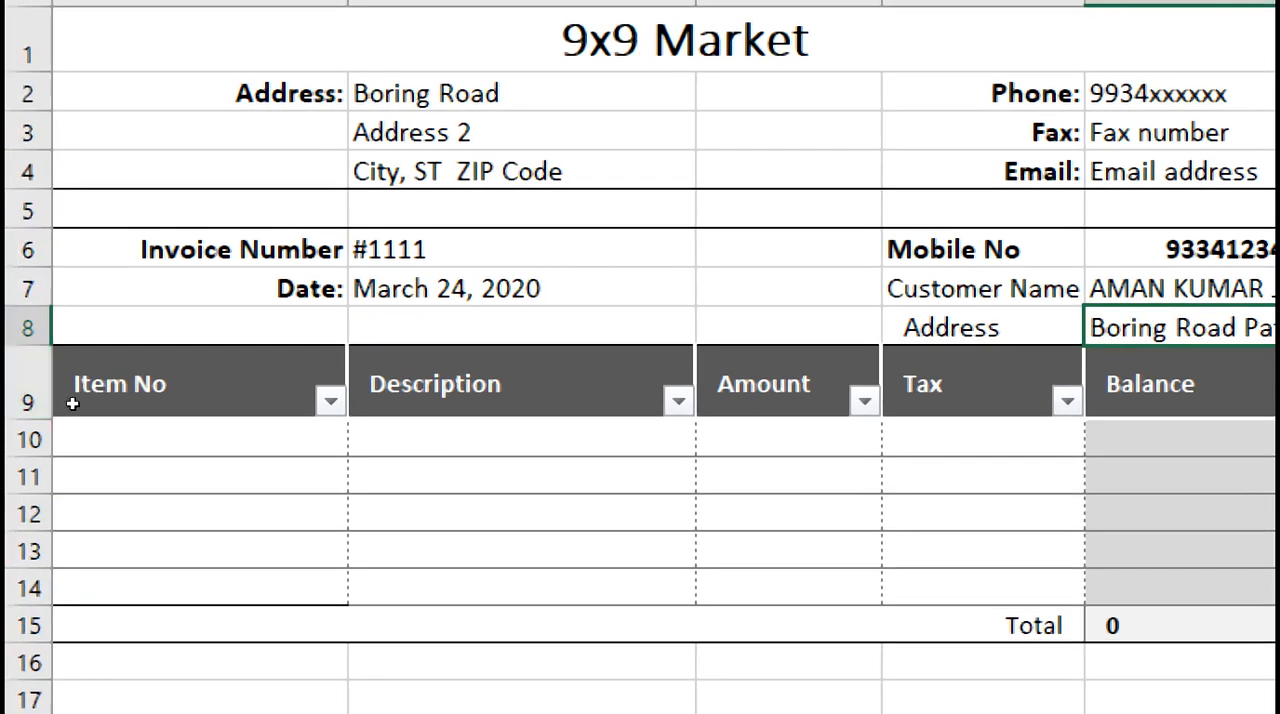
pyautogui.click(129, 424)
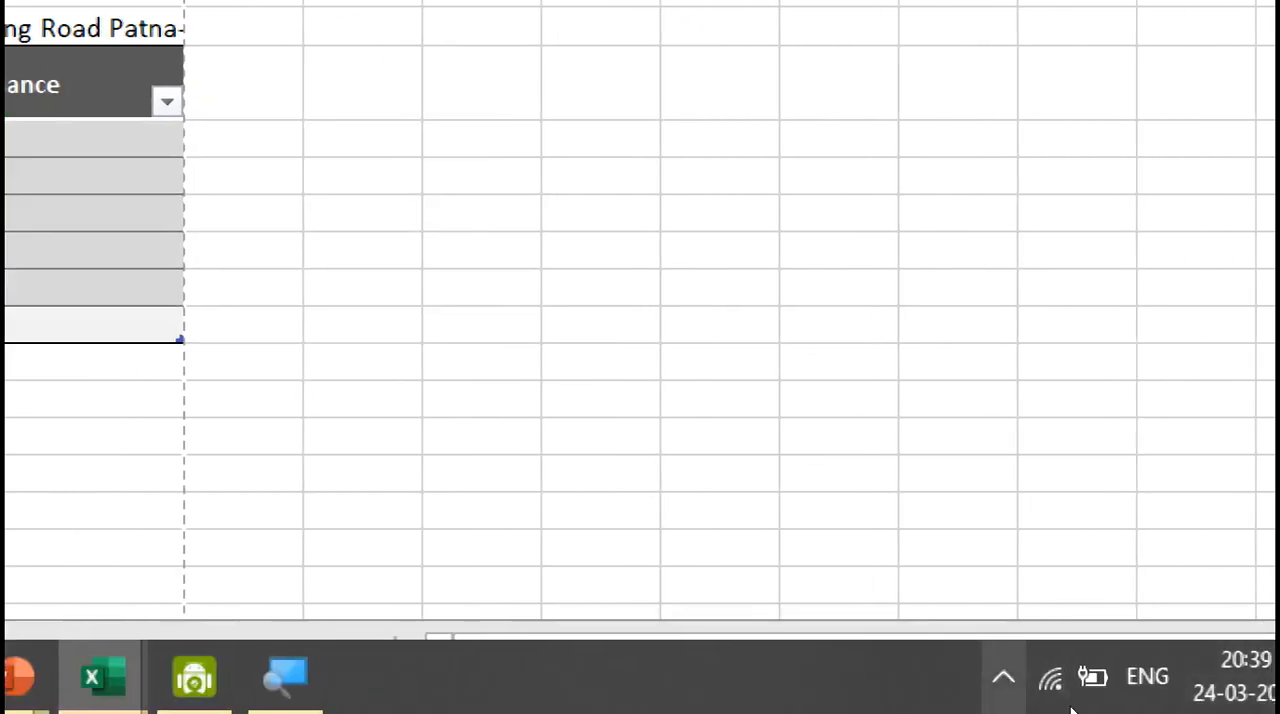
pyautogui.click(1011, 678)
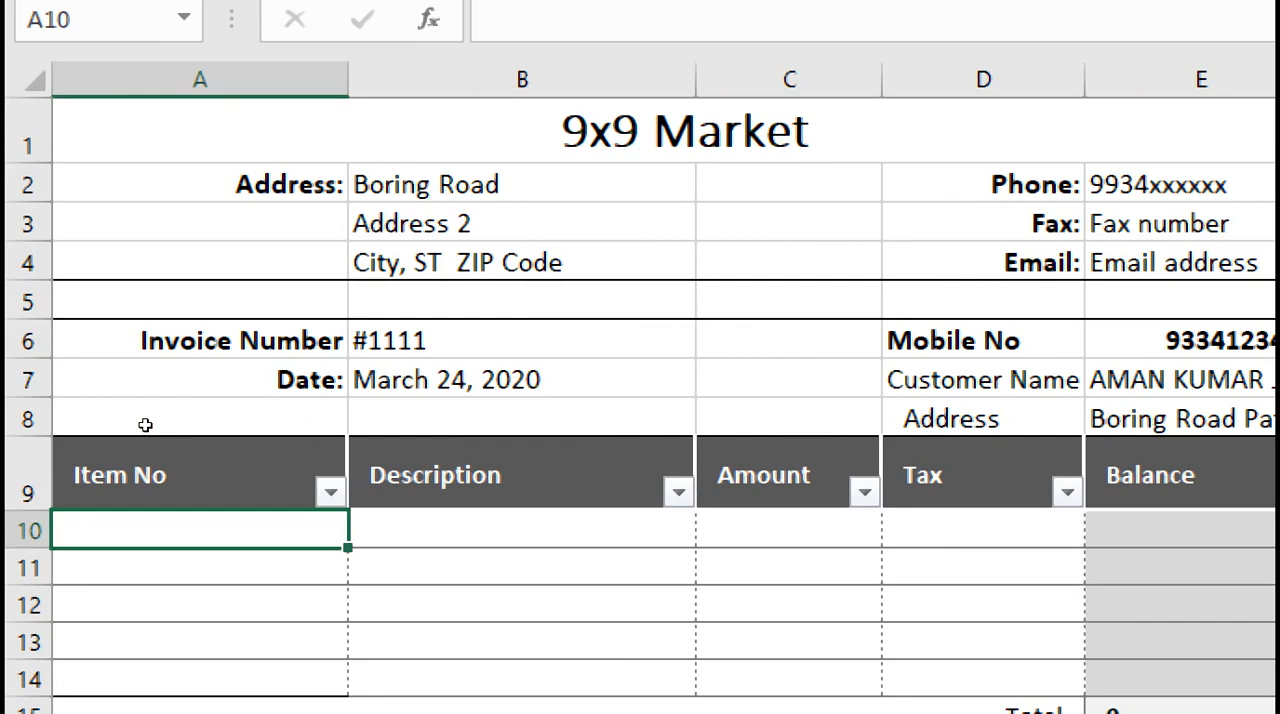
pyautogui.write('=')
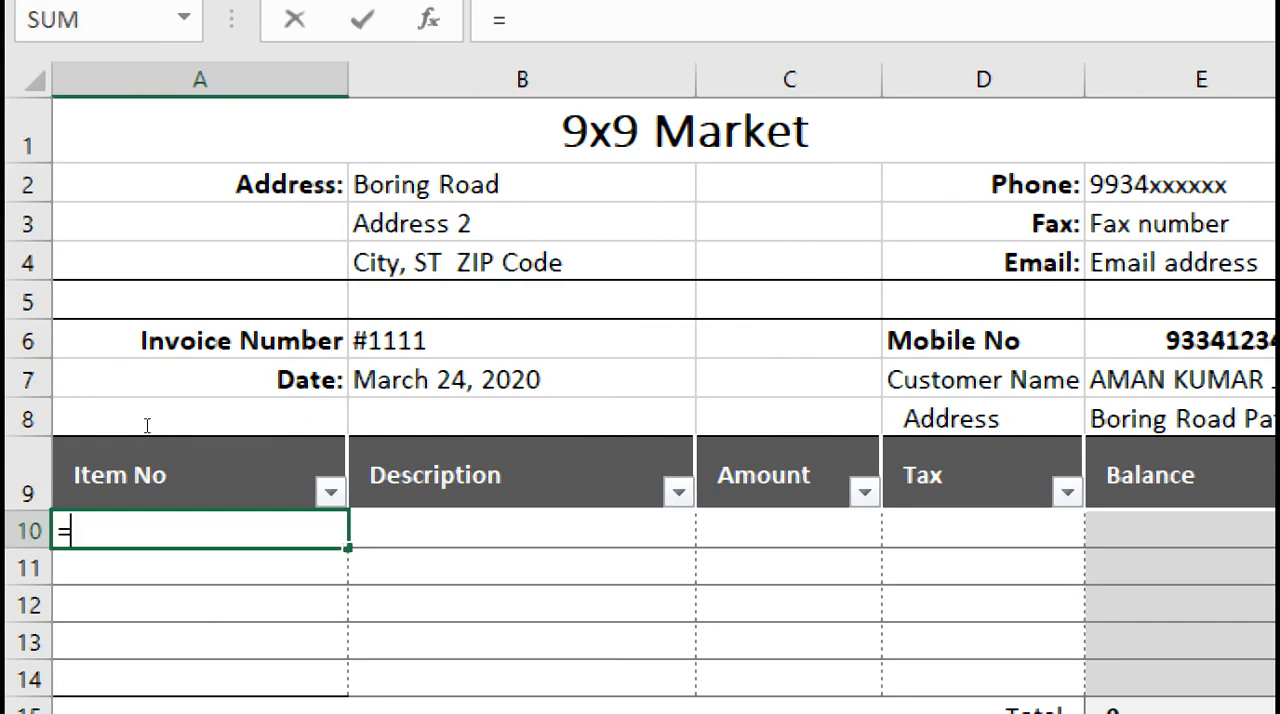
pyautogui.write('VL')
pyautogui.press('Tab')
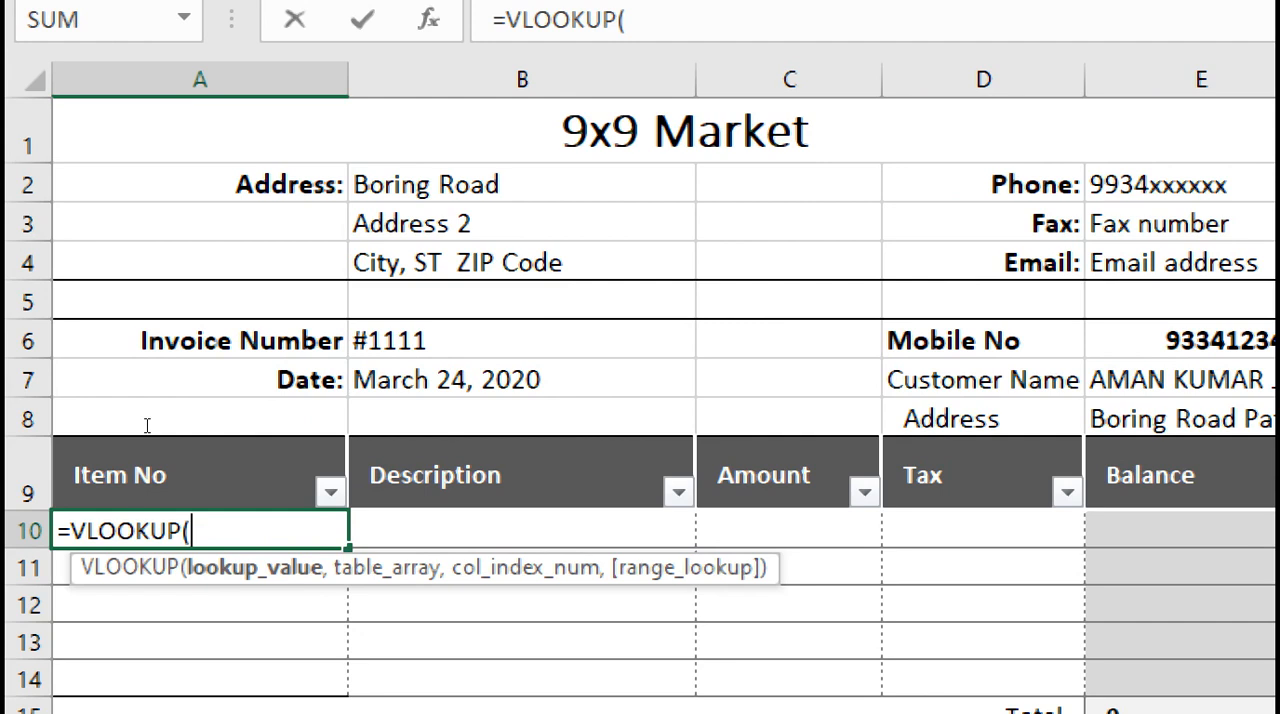
pyautogui.press('BackSpace')
pyautogui.press('BackSpace')
pyautogui.press('BackSpace')
pyautogui.press('BackSpace')
pyautogui.press('BackSpace')
pyautogui.press('BackSpace')
pyautogui.press('BackSpace')
pyautogui.press('BackSpace')
pyautogui.press('BackSpace')
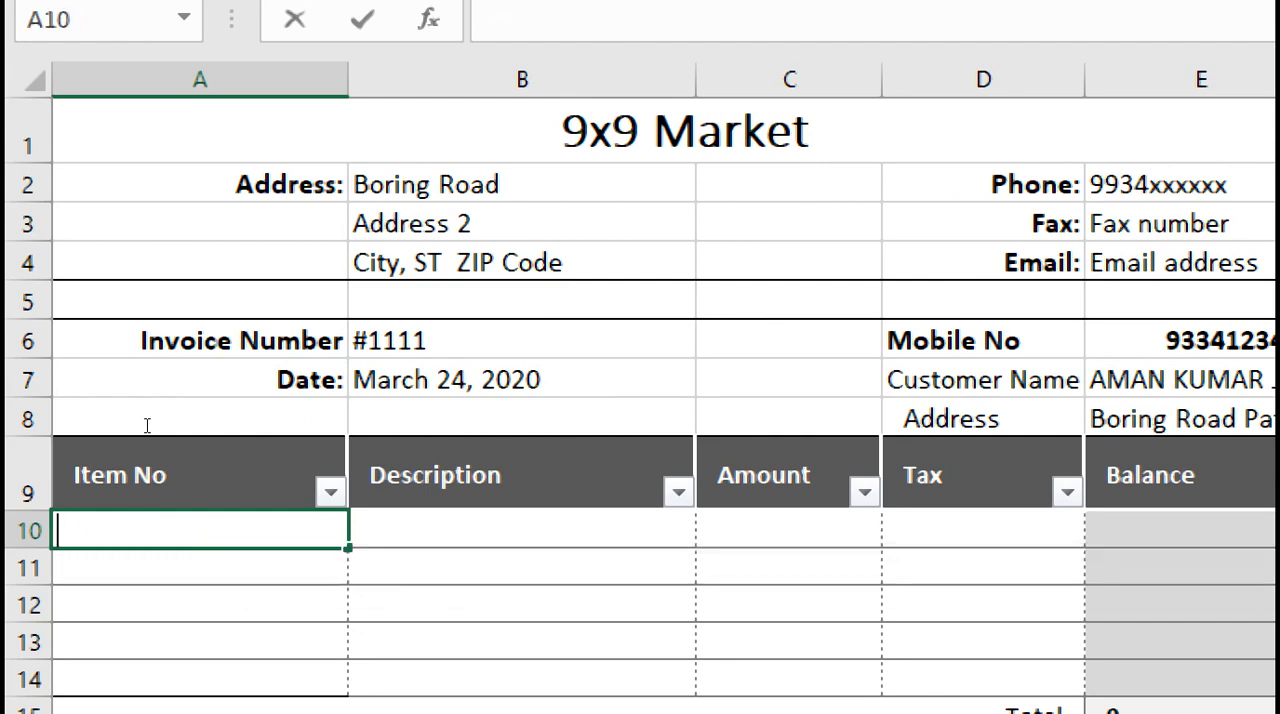
pyautogui.press('Tab')
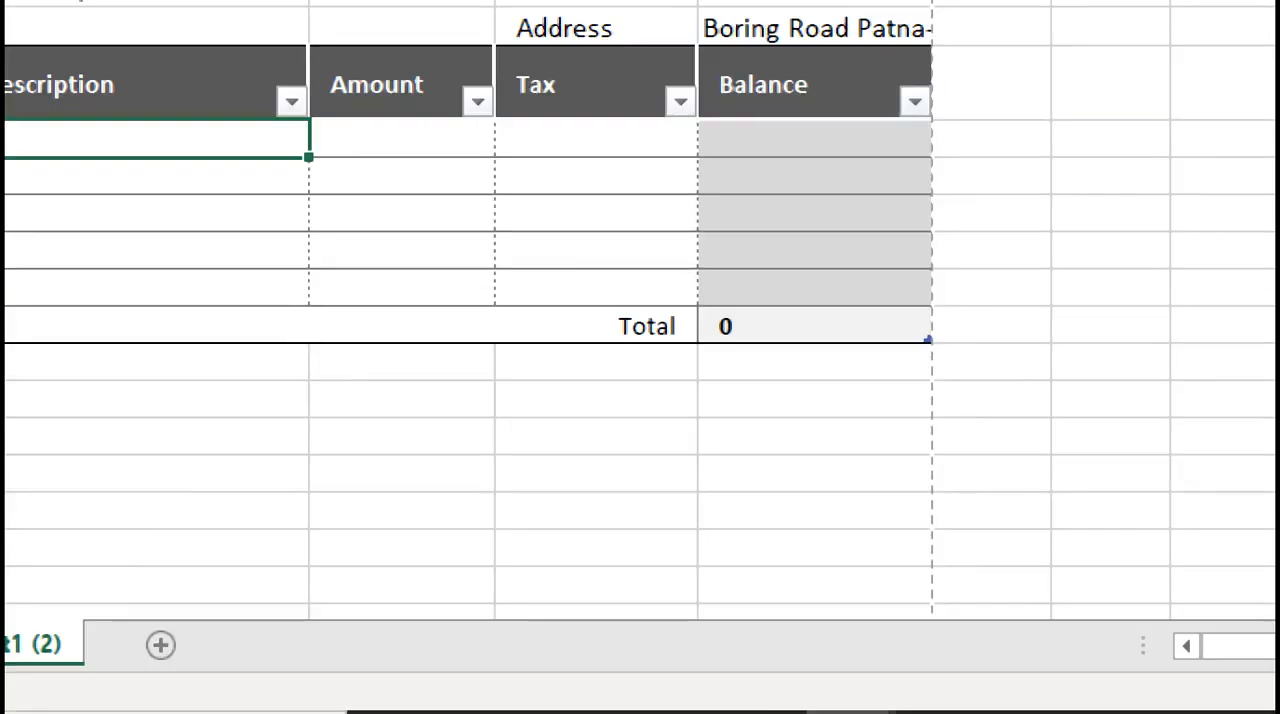
# Switch to Inventory List with Price.xlsx and examine its Item ID and Name of Items columns for use in the bill's item lookup
pyautogui.moveTo(850, 695)
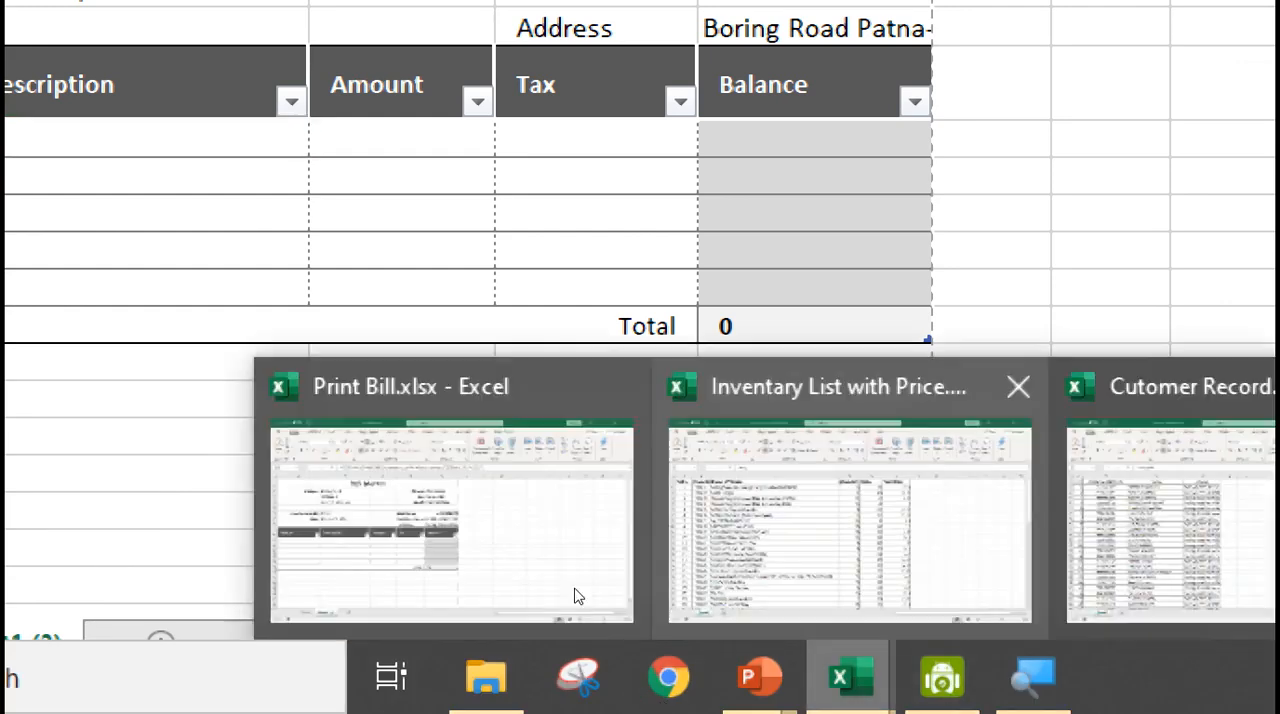
pyautogui.click(573, 587)
pyautogui.click(152, 341)
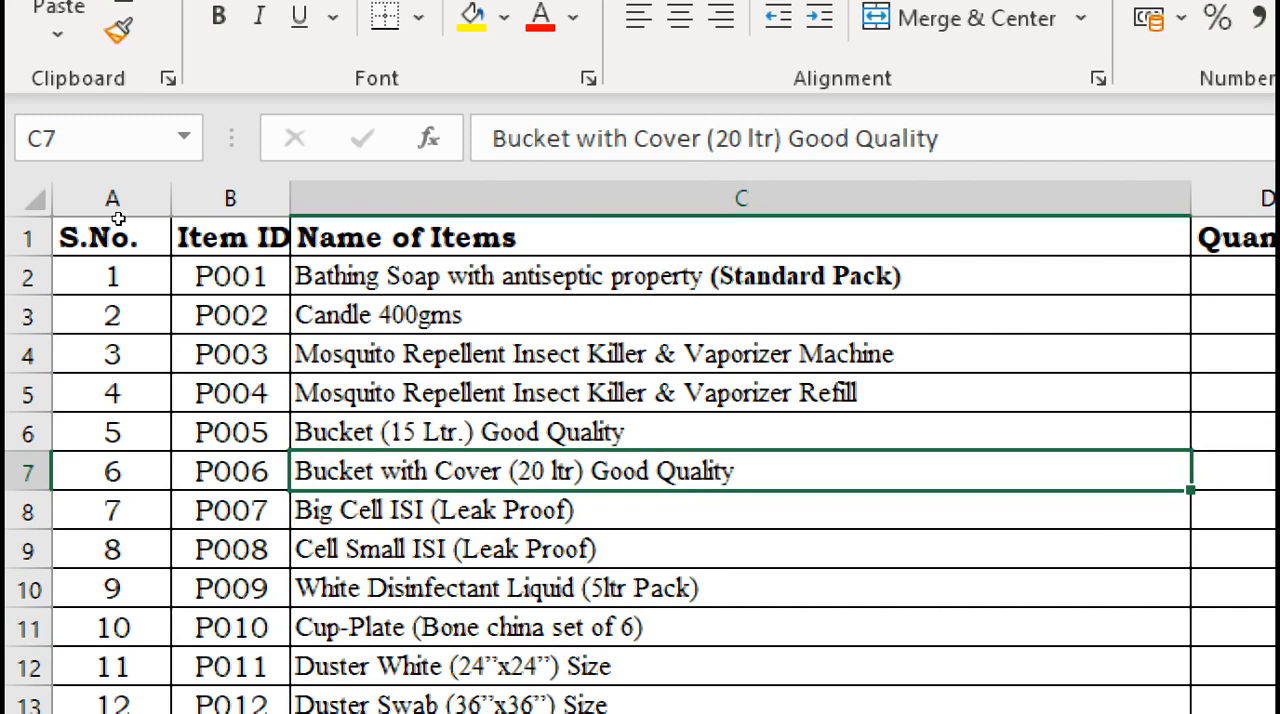
pyautogui.click(230, 198)
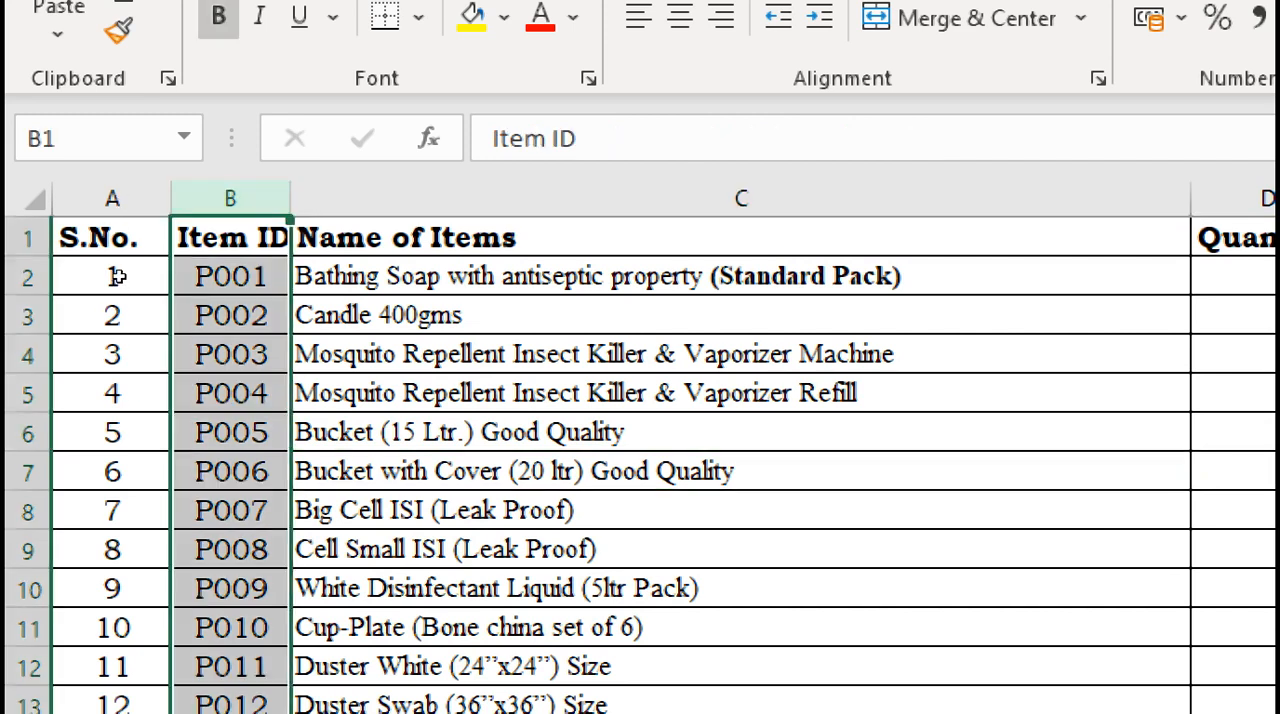
pyautogui.press('Down')
pyautogui.press('Down')
pyautogui.press('Down')
pyautogui.press('Down')
pyautogui.press('Down')
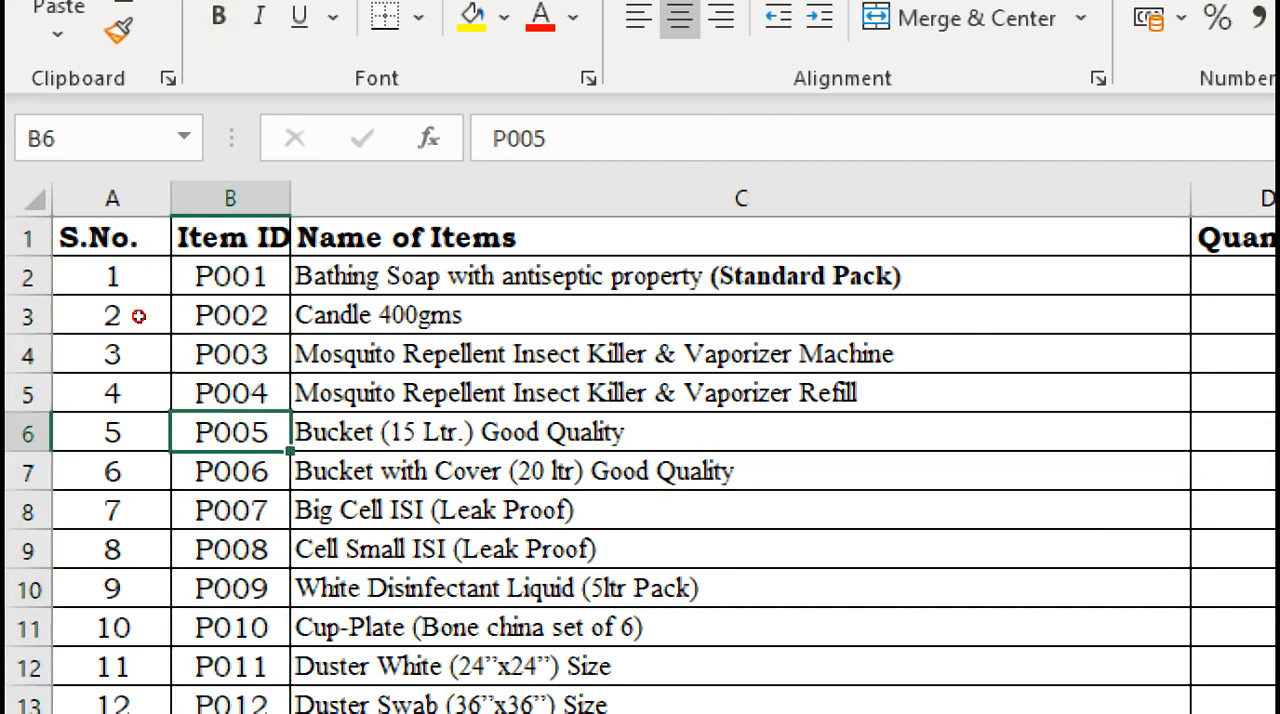
pyautogui.press('Down')
pyautogui.press('Down')
pyautogui.press('Down')
pyautogui.press('Down')
pyautogui.press('Down')
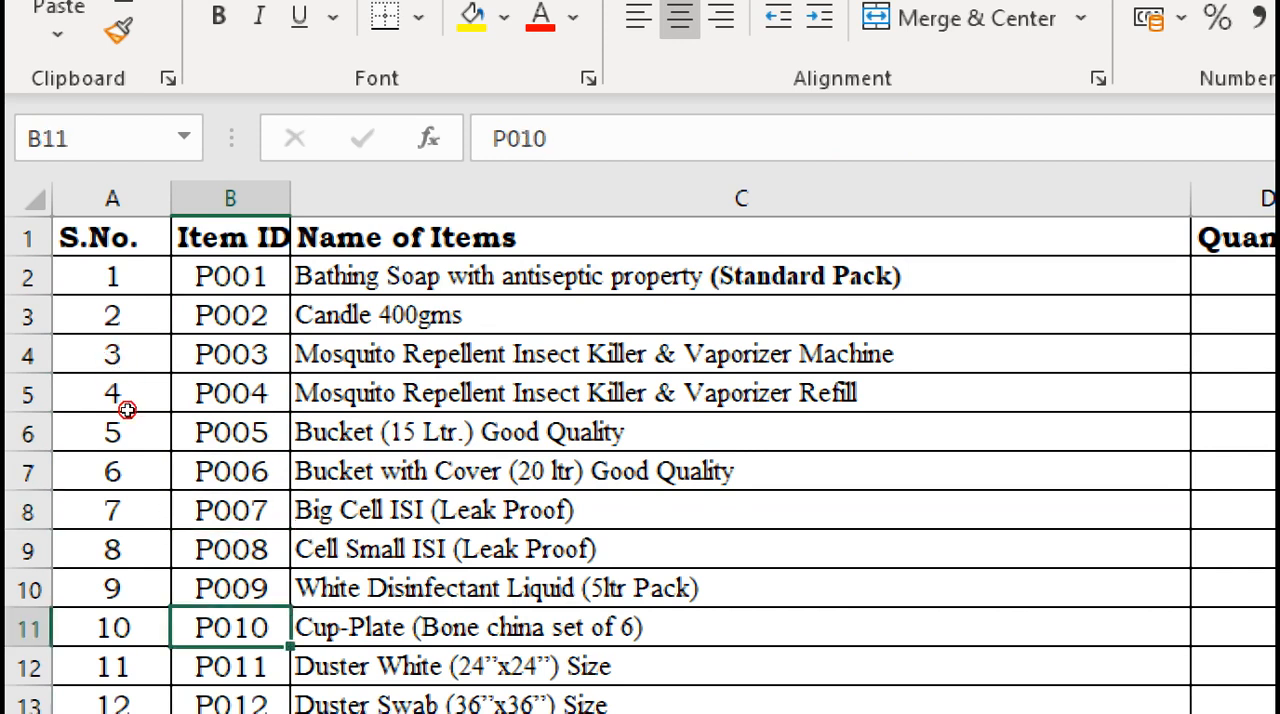
pyautogui.scroll(-3, 120, 560)
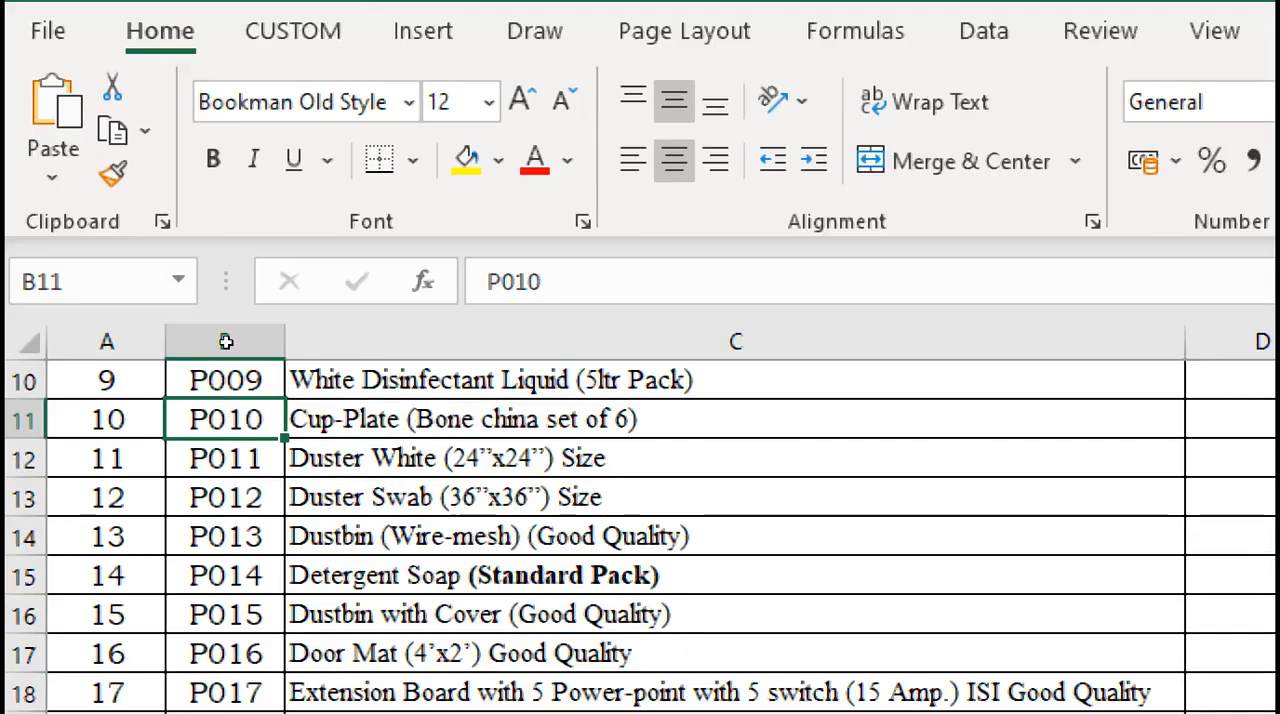
pyautogui.press('Right')
pyautogui.press('Down')
pyautogui.press('Down')
pyautogui.press('Down')
pyautogui.press('Down')
pyautogui.press('Down')
pyautogui.scroll(3, 226, 342)
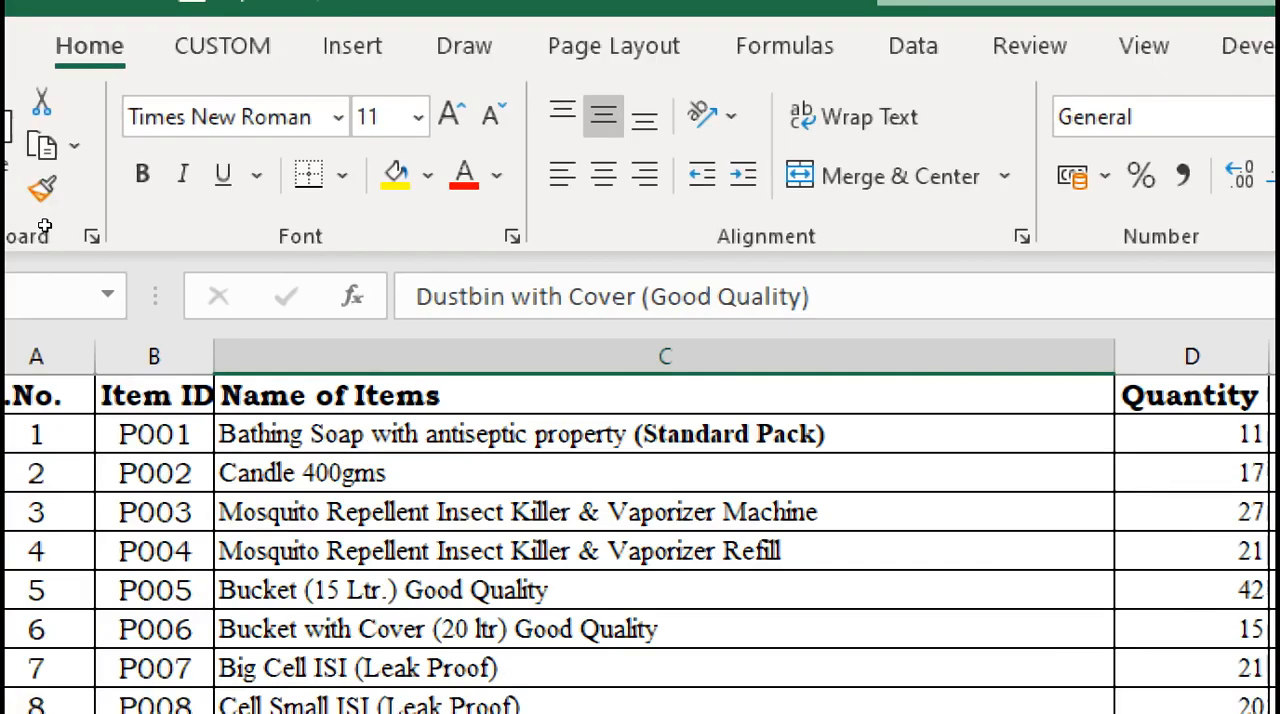
pyautogui.hotkey('ctrl', 'Home')
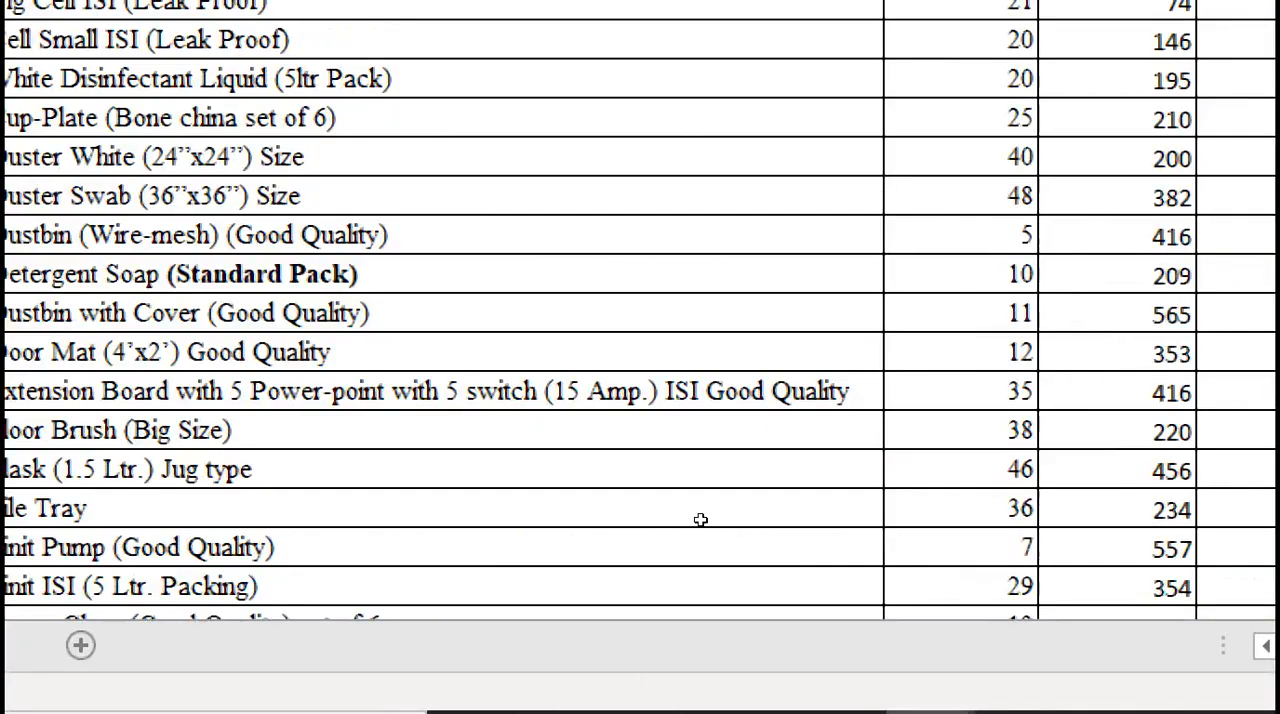
# Return to Print Bill.xlsx and start a VLOOKUP formula in the first Description cell, B10, with A10 as the lookup value
pyautogui.moveTo(622, 710)
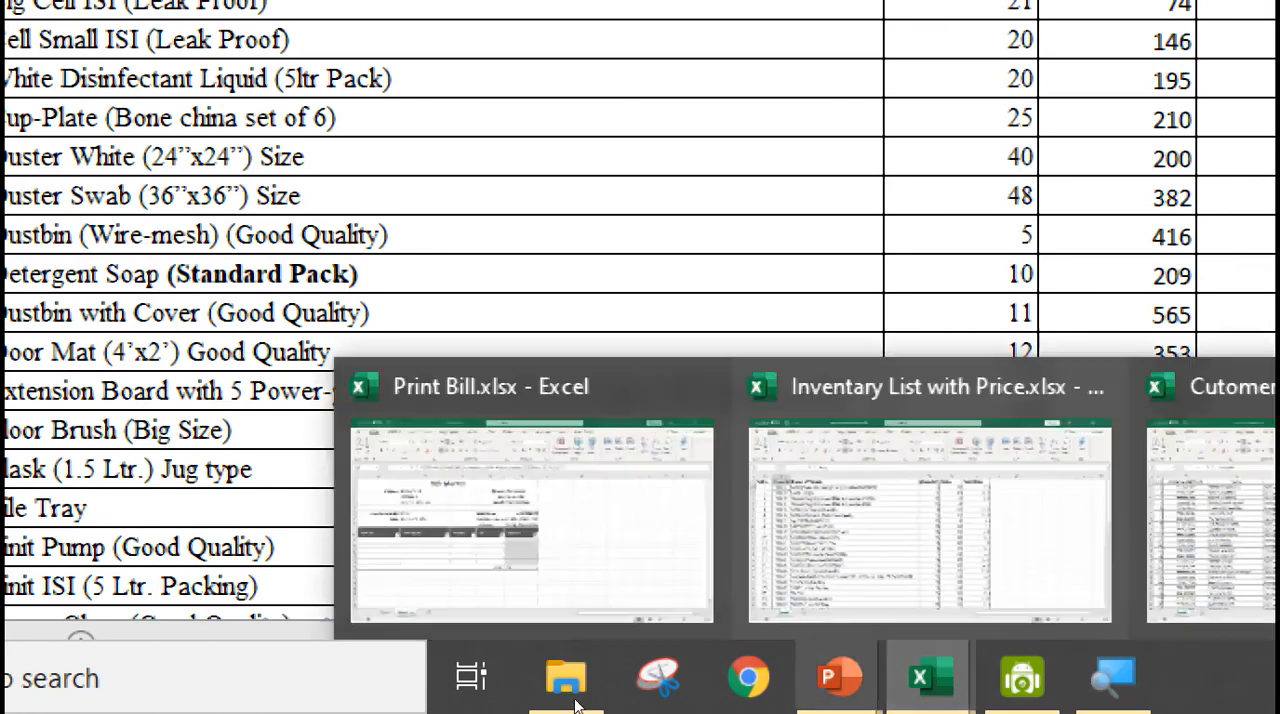
pyautogui.click(466, 605)
pyautogui.click(136, 434)
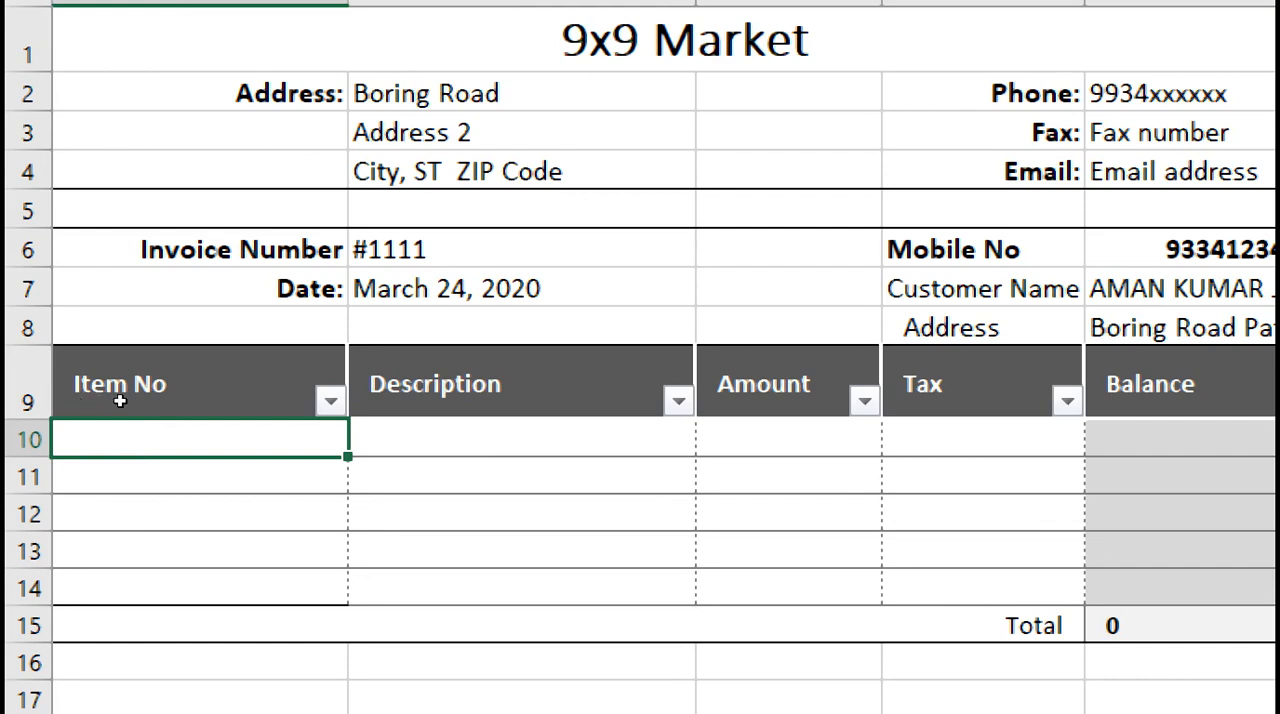
pyautogui.press('Tab')
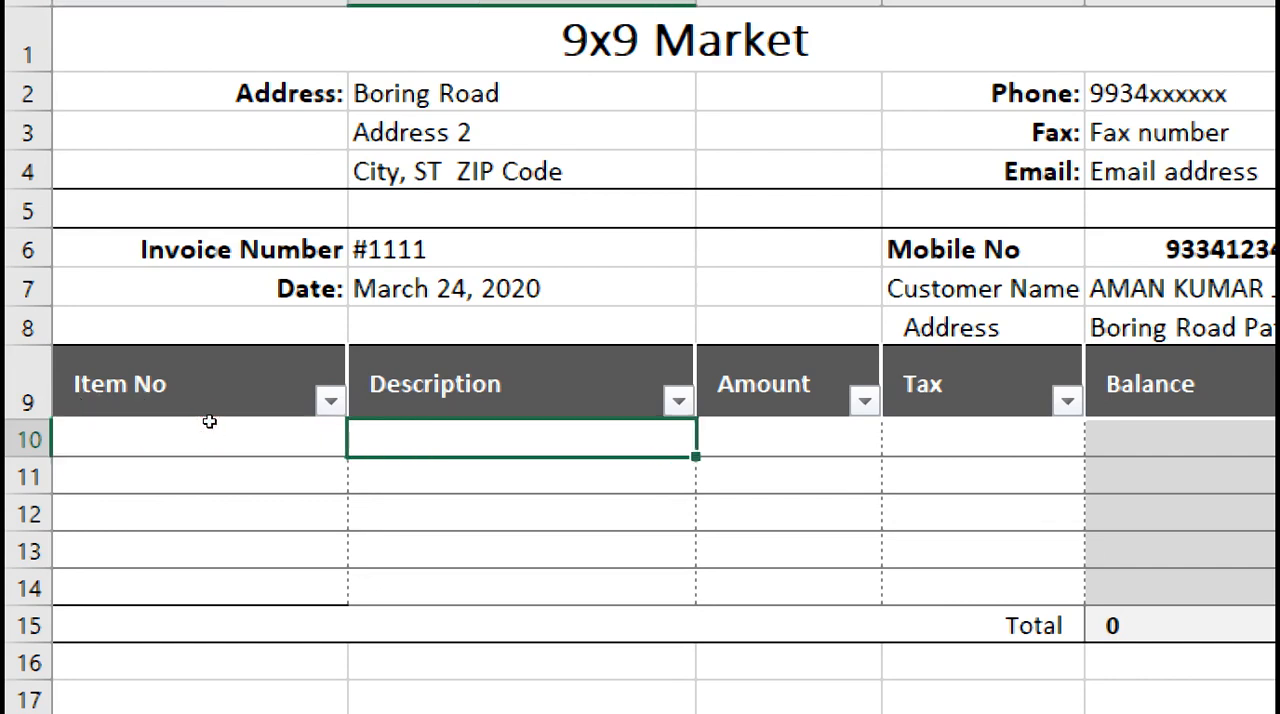
pyautogui.write('=VL')
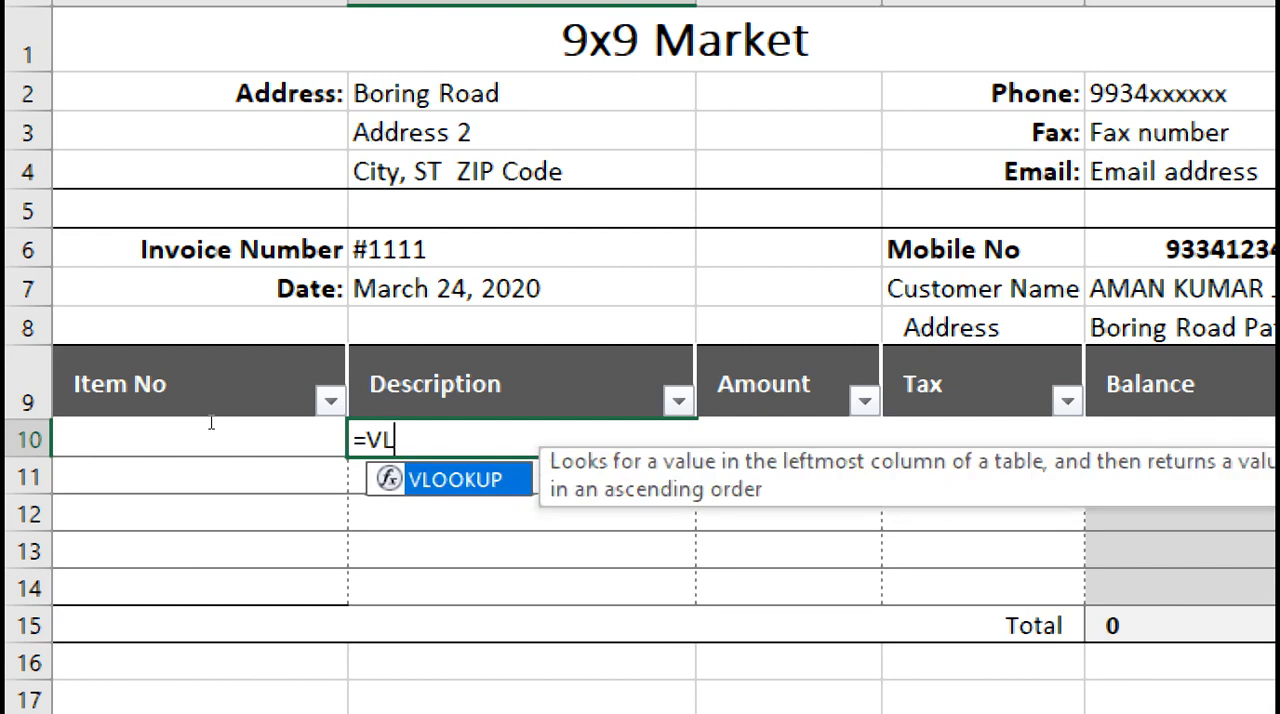
pyautogui.press('Tab')
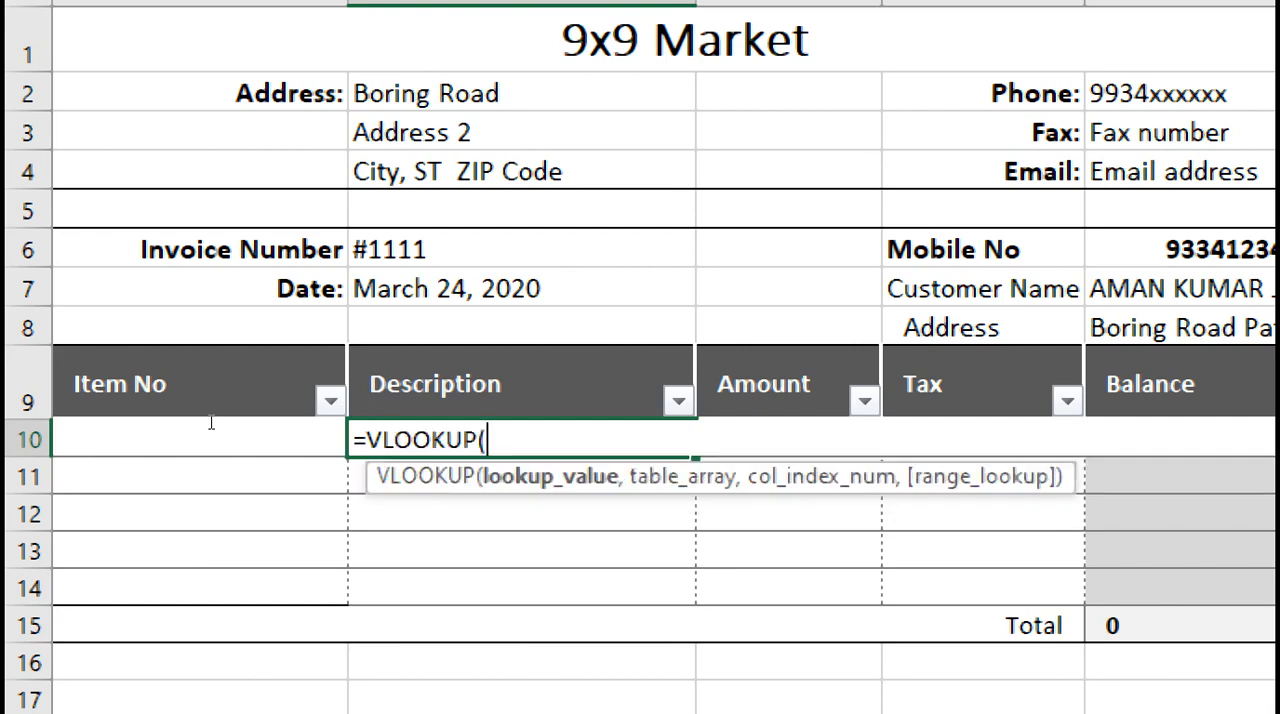
pyautogui.click(79, 428)
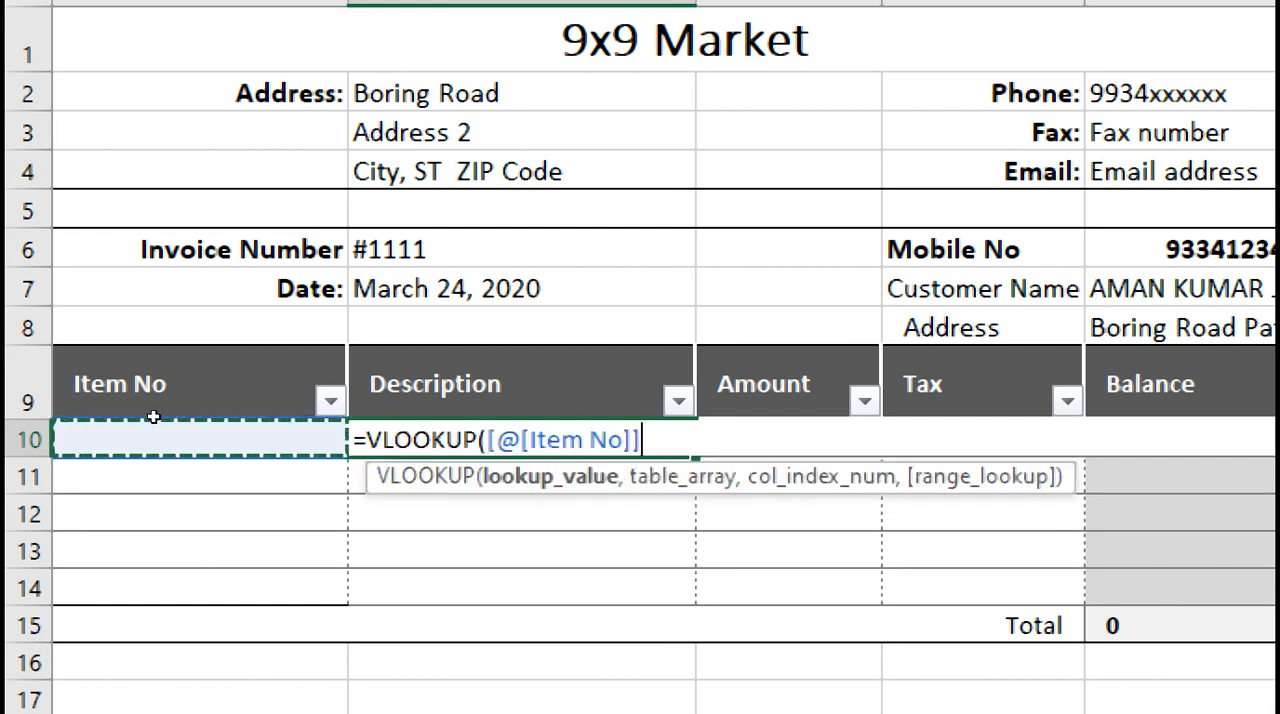
pyautogui.moveTo(244, 429); pyautogui.dragTo(326, 434)
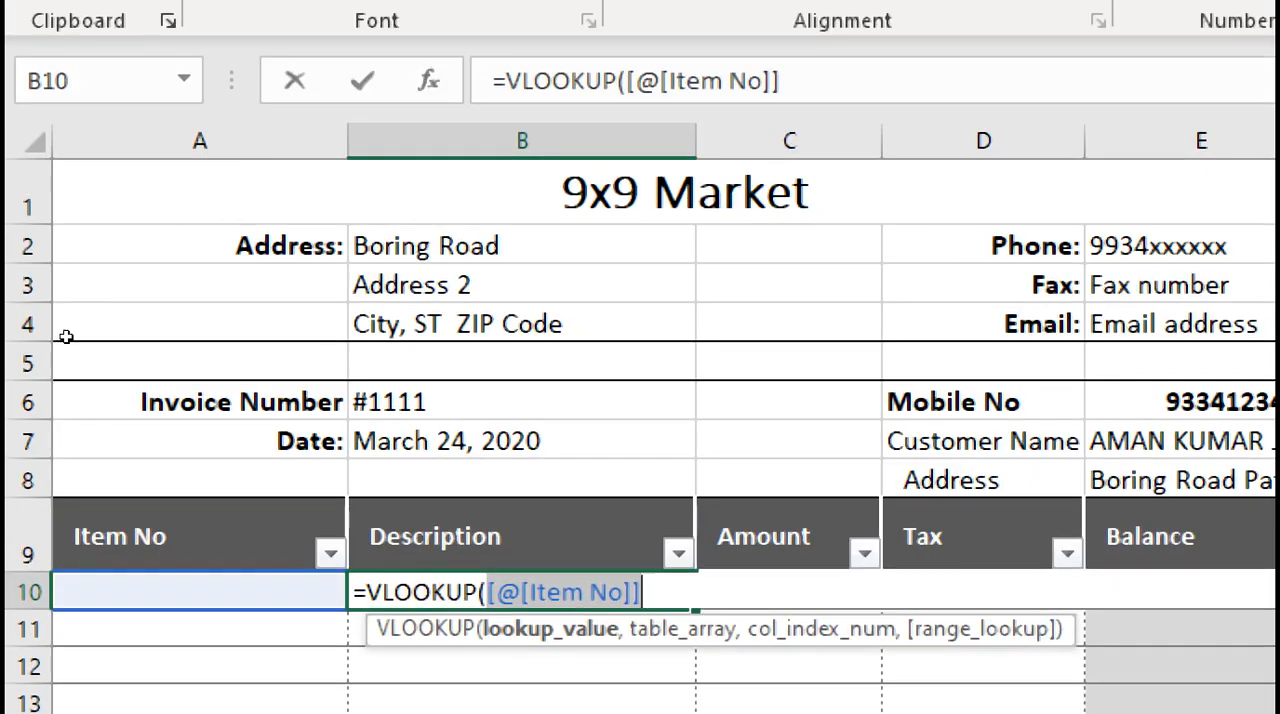
pyautogui.write('A10')
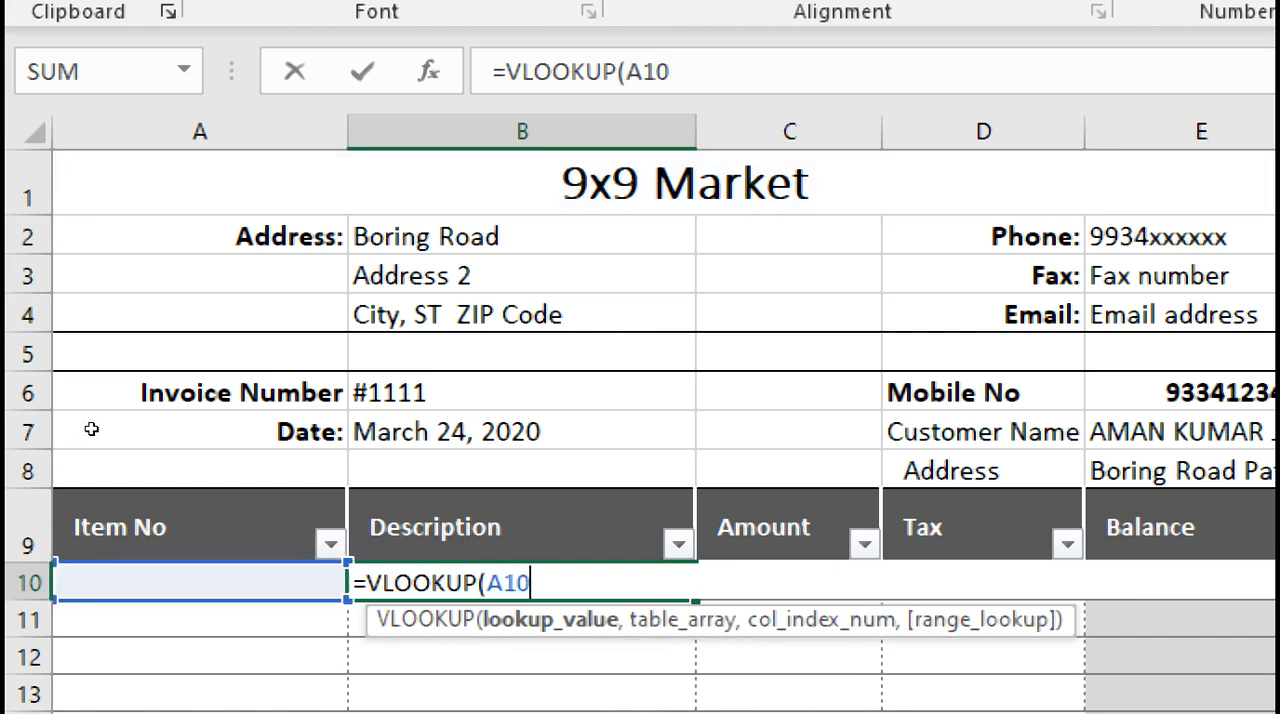
pyautogui.write(',')
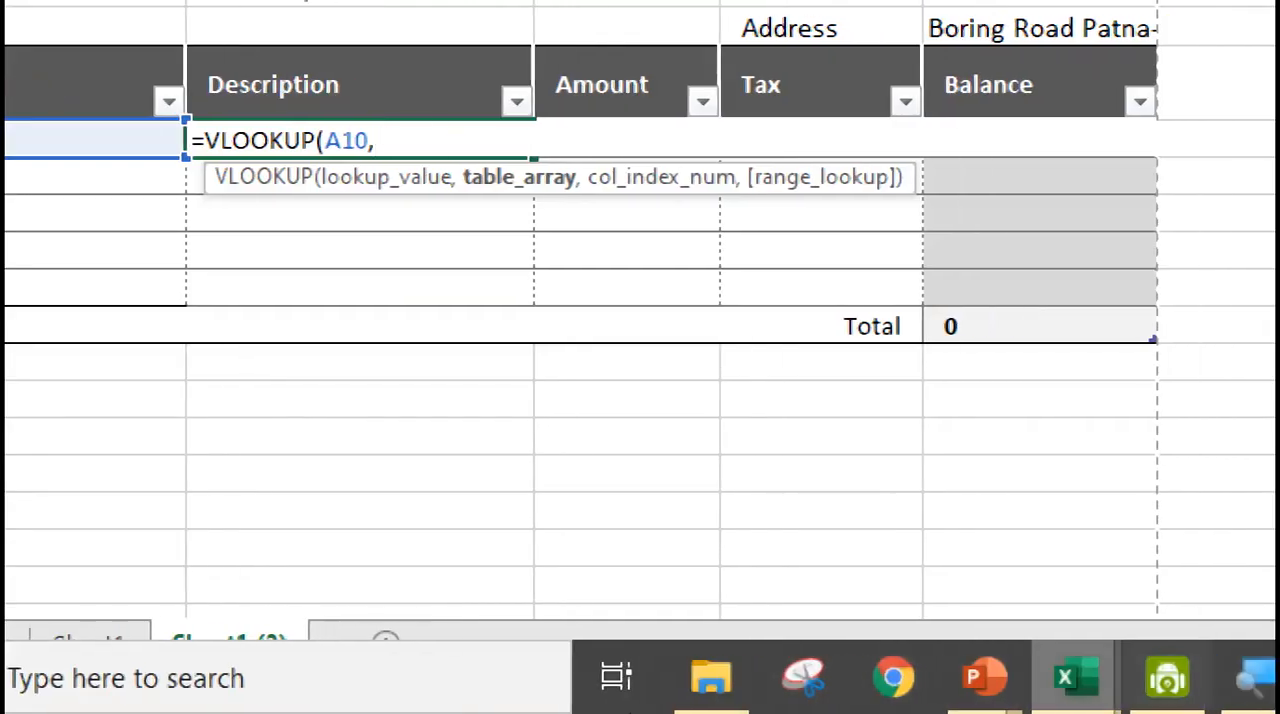
# Switch to Inventory List with Price.xlsx and use range $B$2:$F$67 on Sheet1 as the VLOOKUP formula's table array
pyautogui.click(1107, 677)
pyautogui.click(1075, 520)
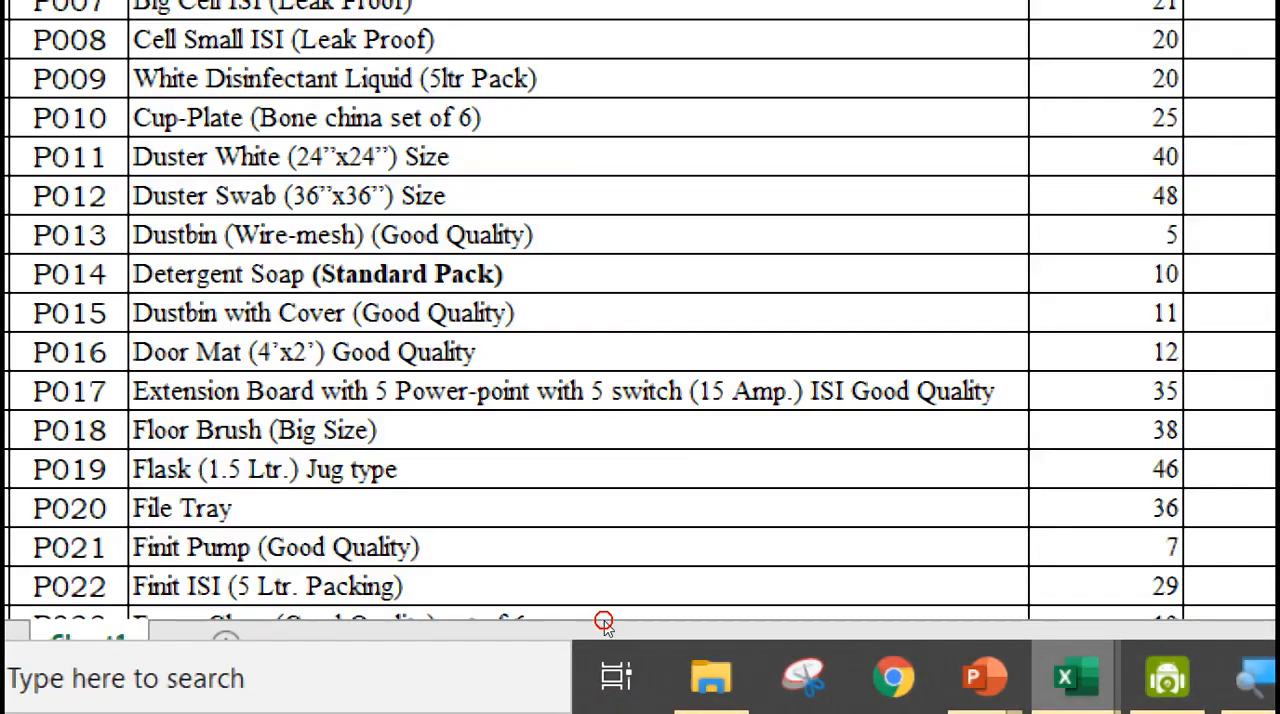
pyautogui.click(114, 248)
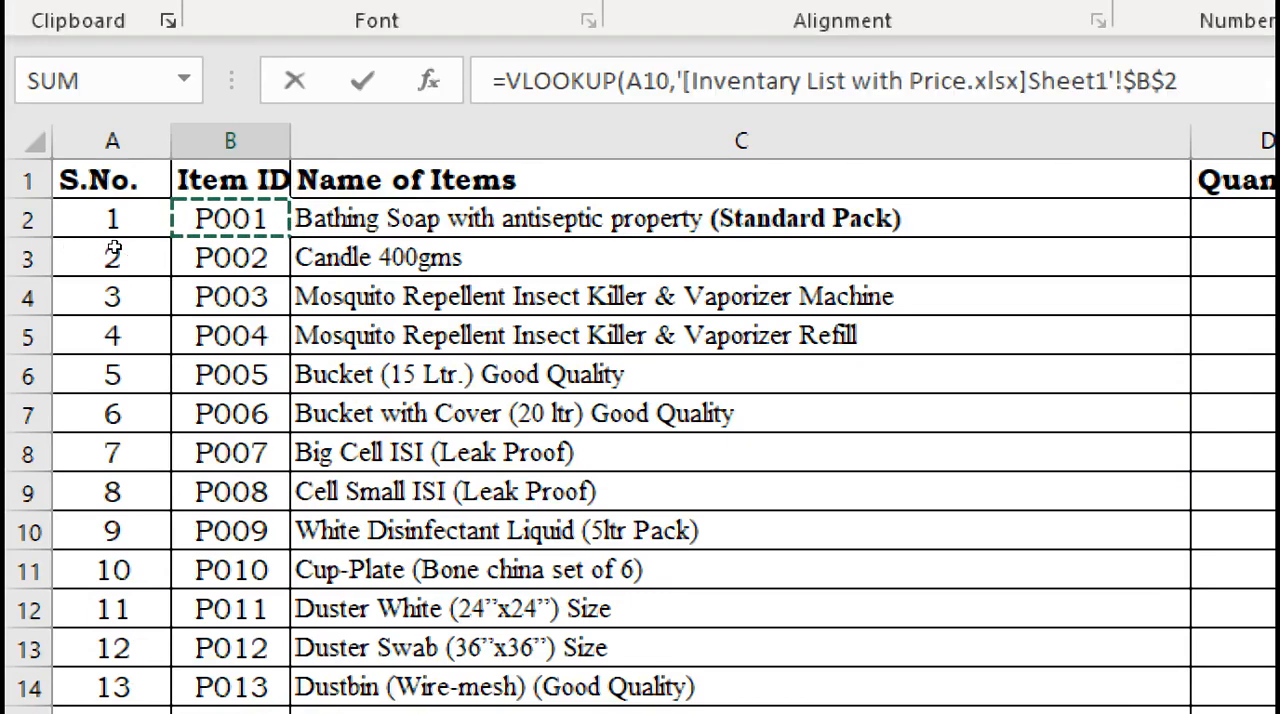
pyautogui.hotkey('ctrl', 'shift', 'Down')
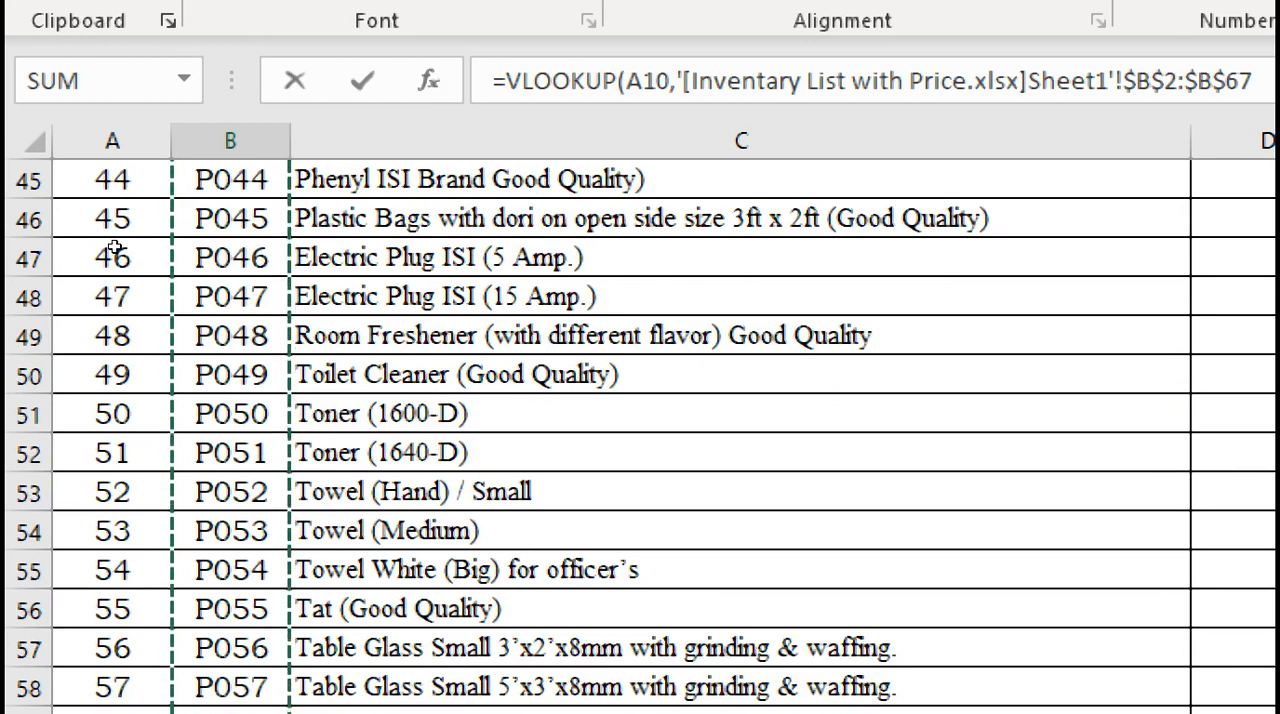
pyautogui.hotkey('ctrl', 'shift', 'Right')
pyautogui.scroll(4, 115, 248)
pyautogui.scroll(11, 115, 248)
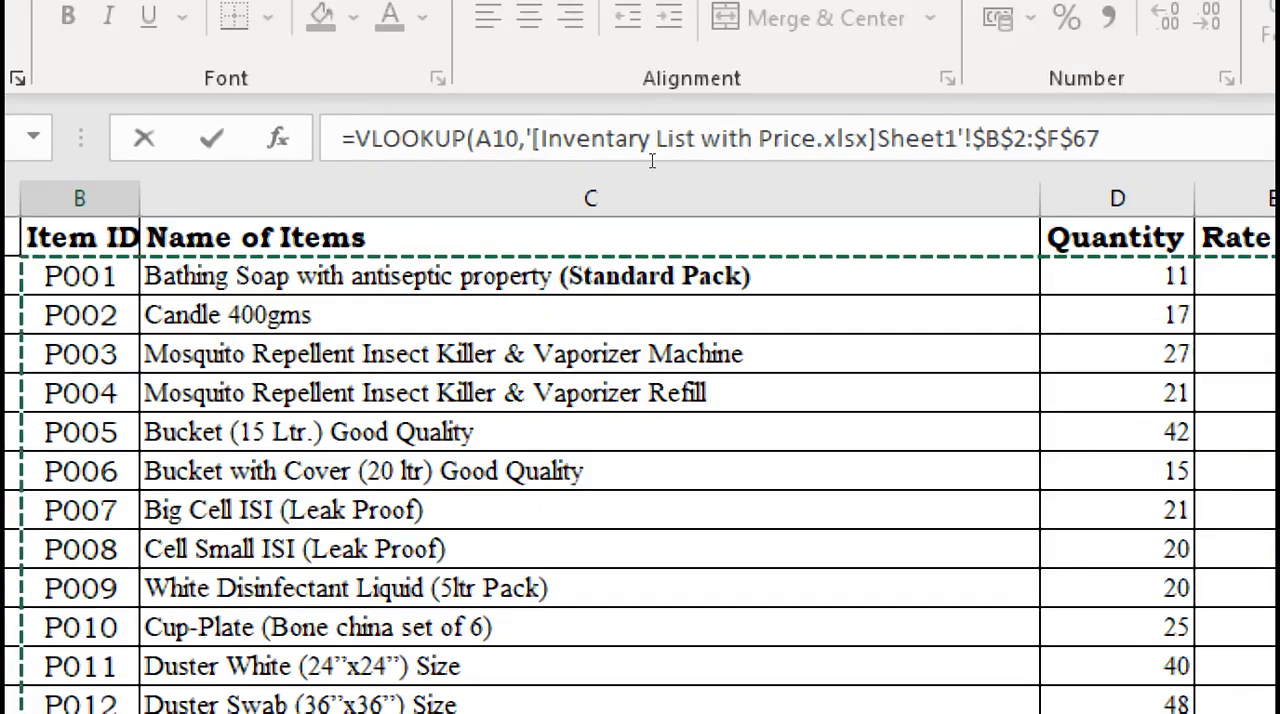
# Clear the table array reference from the VLOOKUP formula and reselect $B$2:$F$67 in the inventory sheet
pyautogui.click(803, 107)
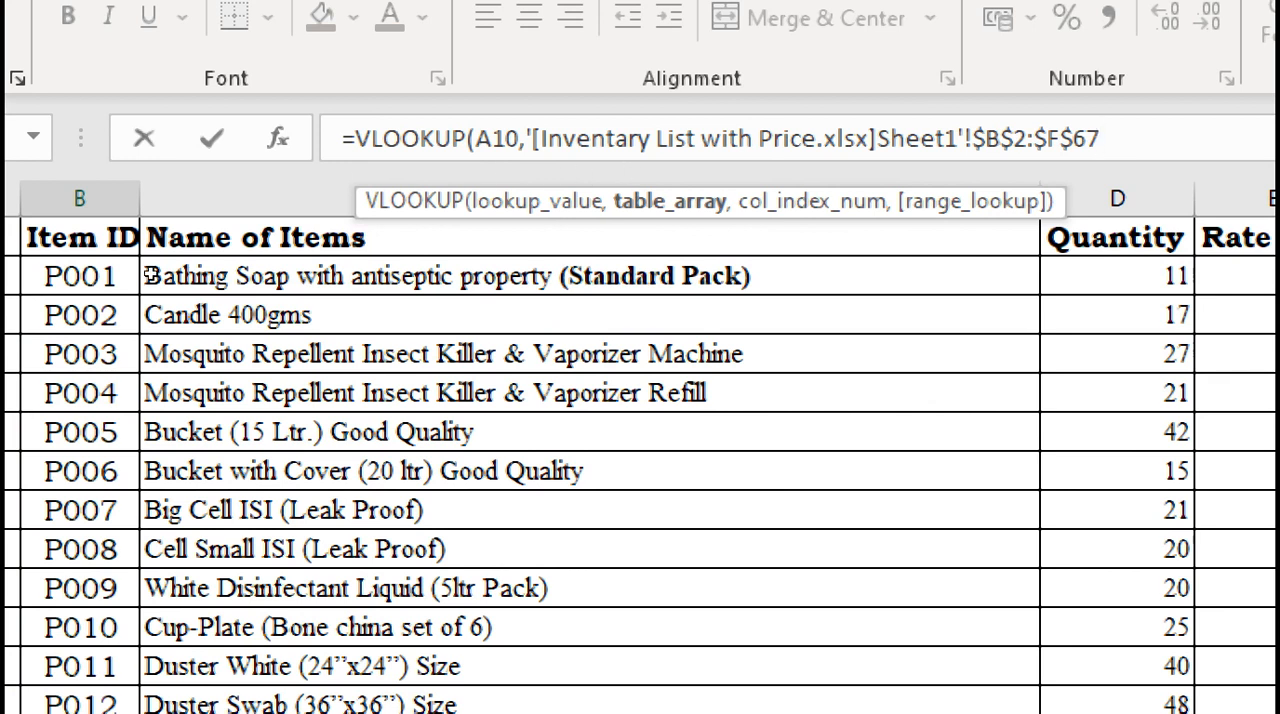
pyautogui.press('BackSpace')
pyautogui.press('BackSpace')
pyautogui.press('BackSpace')
pyautogui.press('BackSpace')
pyautogui.press('BackSpace')
pyautogui.press('BackSpace')
pyautogui.press('BackSpace')
pyautogui.press('BackSpace')
pyautogui.press('BackSpace')
pyautogui.press('BackSpace')
pyautogui.press('BackSpace')
pyautogui.press('BackSpace')
pyautogui.press('BackSpace')
pyautogui.press('BackSpace')
pyautogui.press('BackSpace')
pyautogui.press('BackSpace')
pyautogui.press('BackSpace')
pyautogui.press('BackSpace')
pyautogui.press('BackSpace')
pyautogui.press('BackSpace')
pyautogui.press('BackSpace')
pyautogui.press('BackSpace')
pyautogui.press('BackSpace')
pyautogui.press('BackSpace')
pyautogui.press('BackSpace')
pyautogui.press('BackSpace')
pyautogui.press('BackSpace')
pyautogui.press('BackSpace')
pyautogui.press('BackSpace')
pyautogui.press('BackSpace')
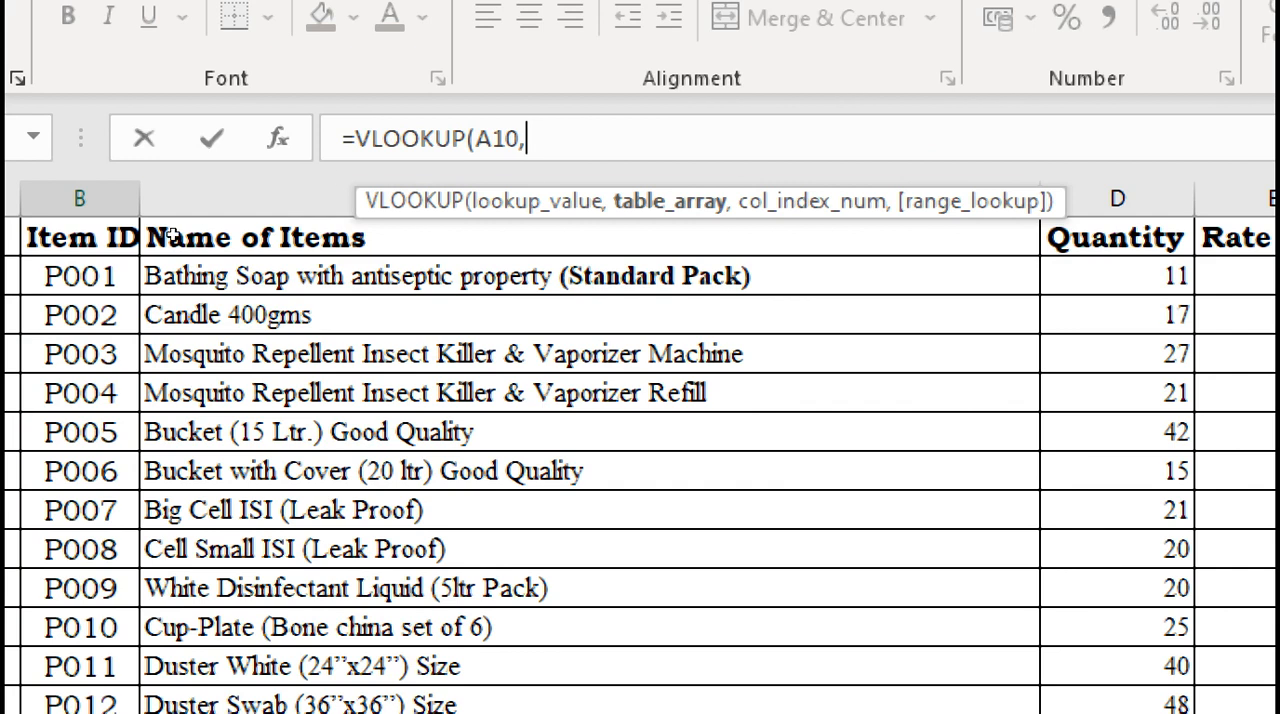
pyautogui.click(88, 262)
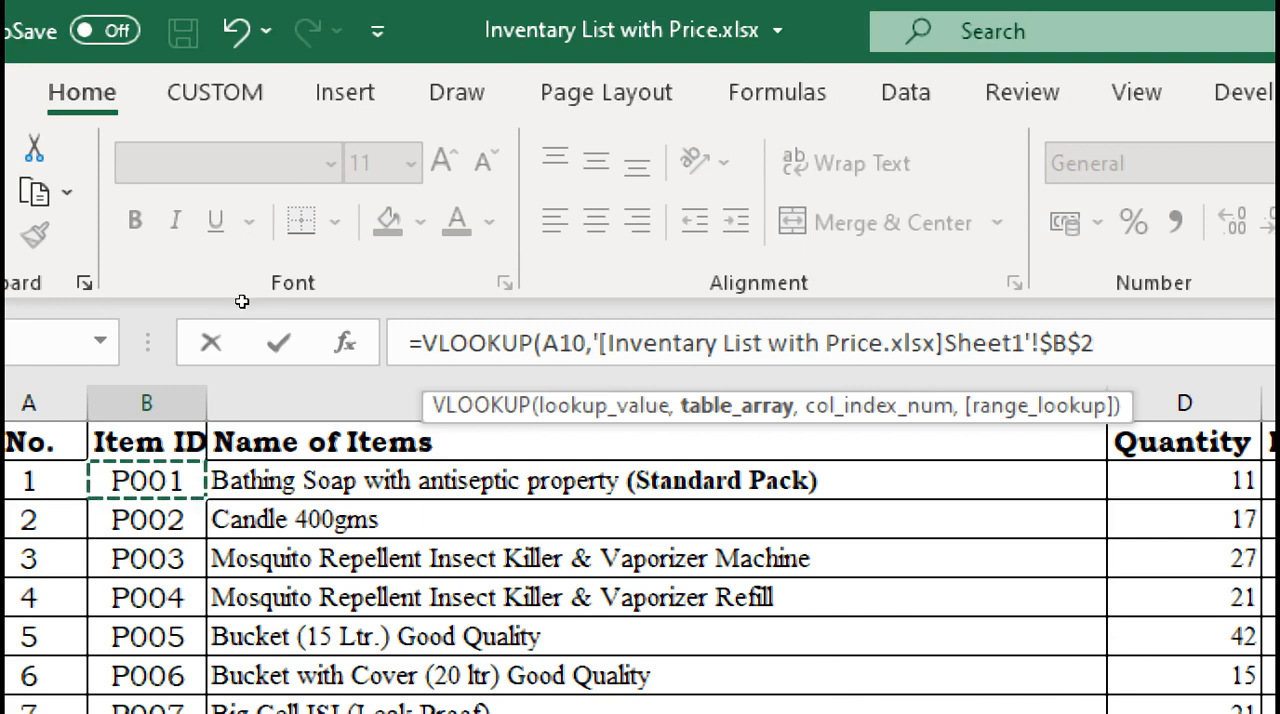
pyautogui.hotkey('ctrl', 'shift', 'Down')
pyautogui.hotkey('ctrl', 'shift', 'Right')
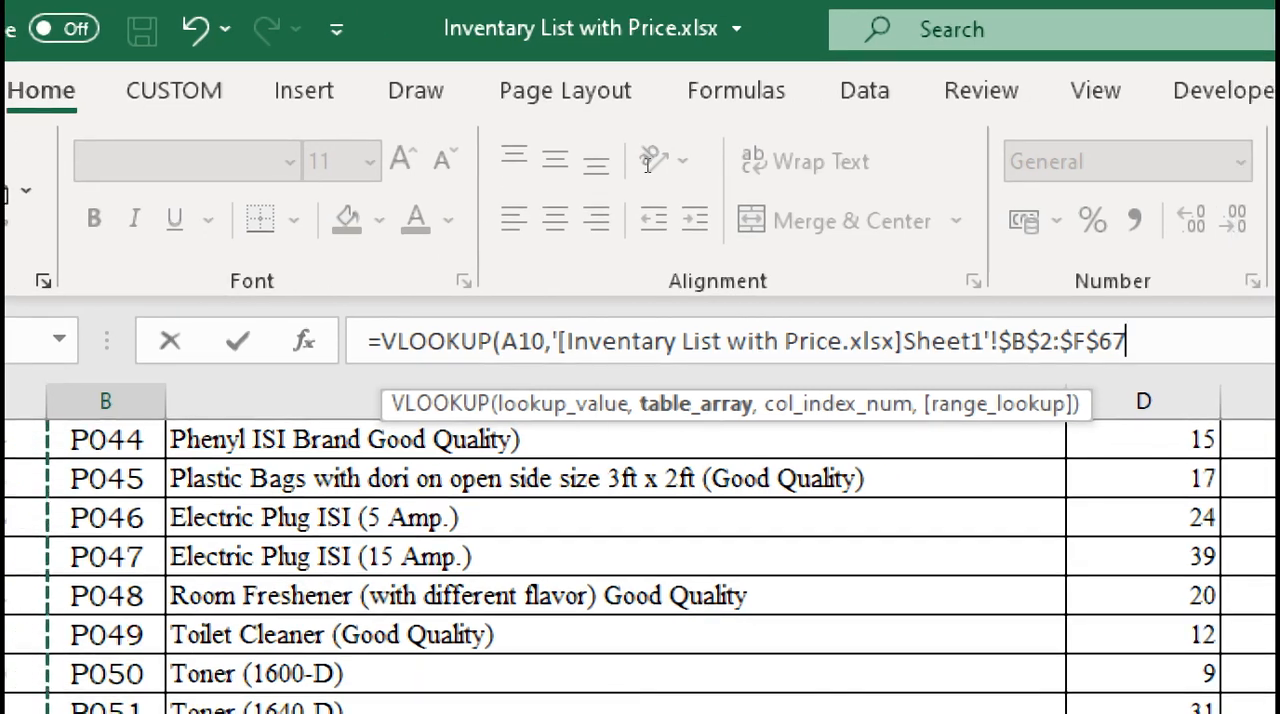
# Complete the Description cell's VLOOKUP formula with column index 2 and an exact match (FALSE)
pyautogui.write(',')
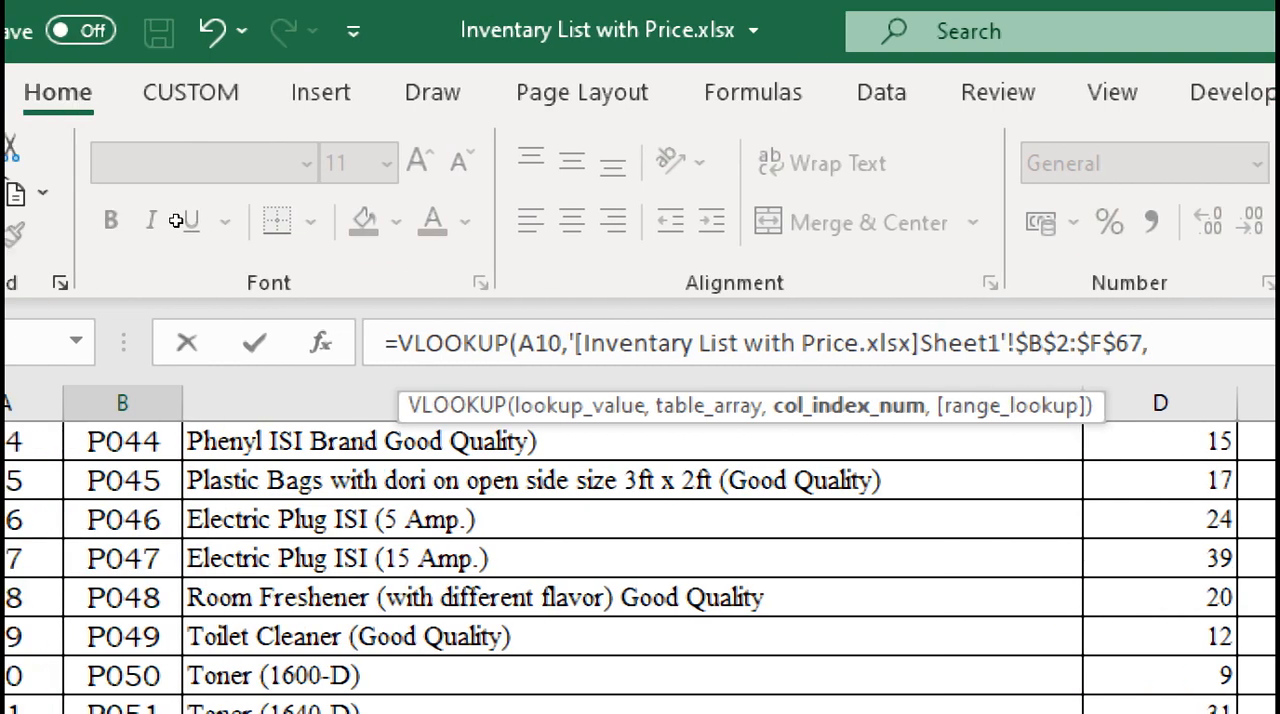
pyautogui.scroll(15, 176, 221)
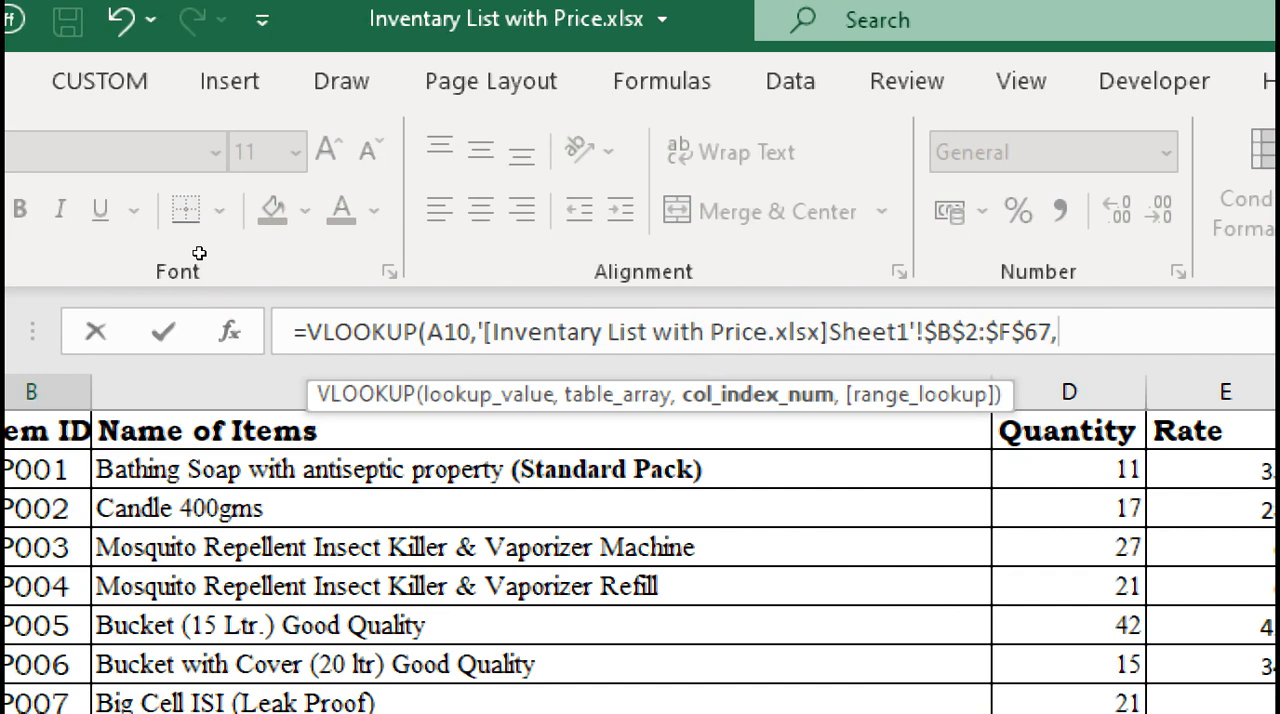
pyautogui.write('2')
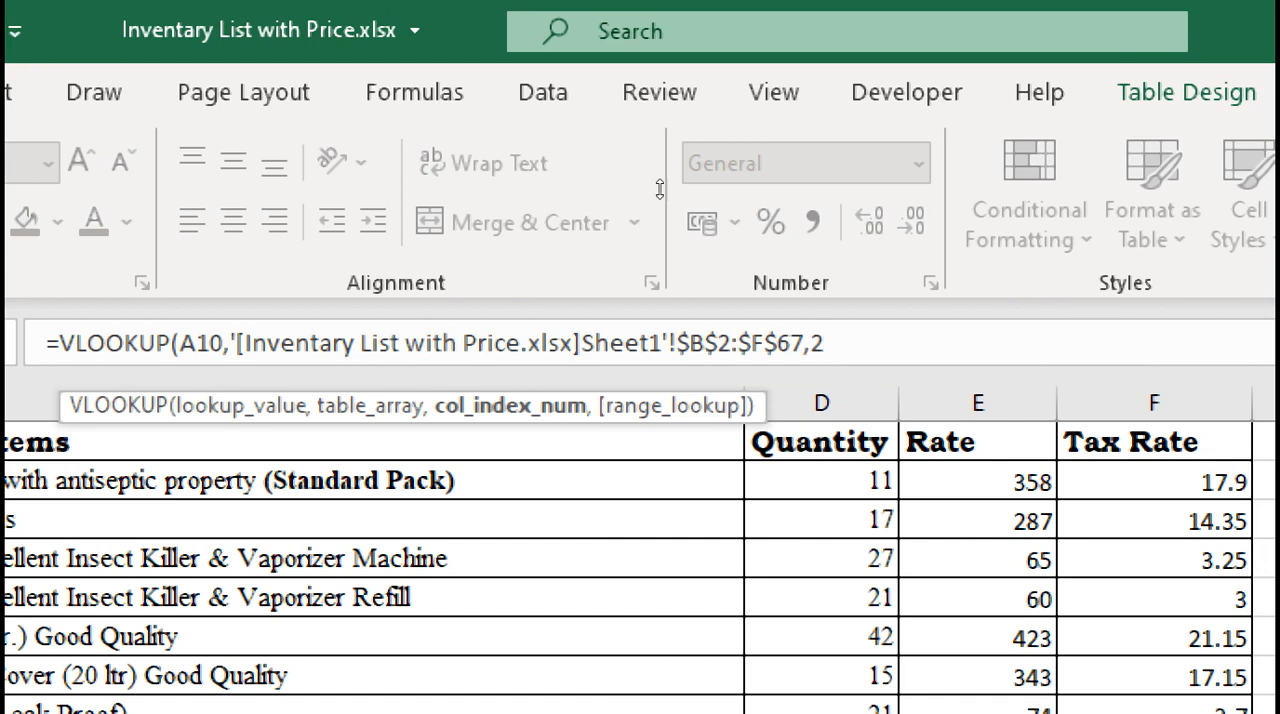
pyautogui.write(',')
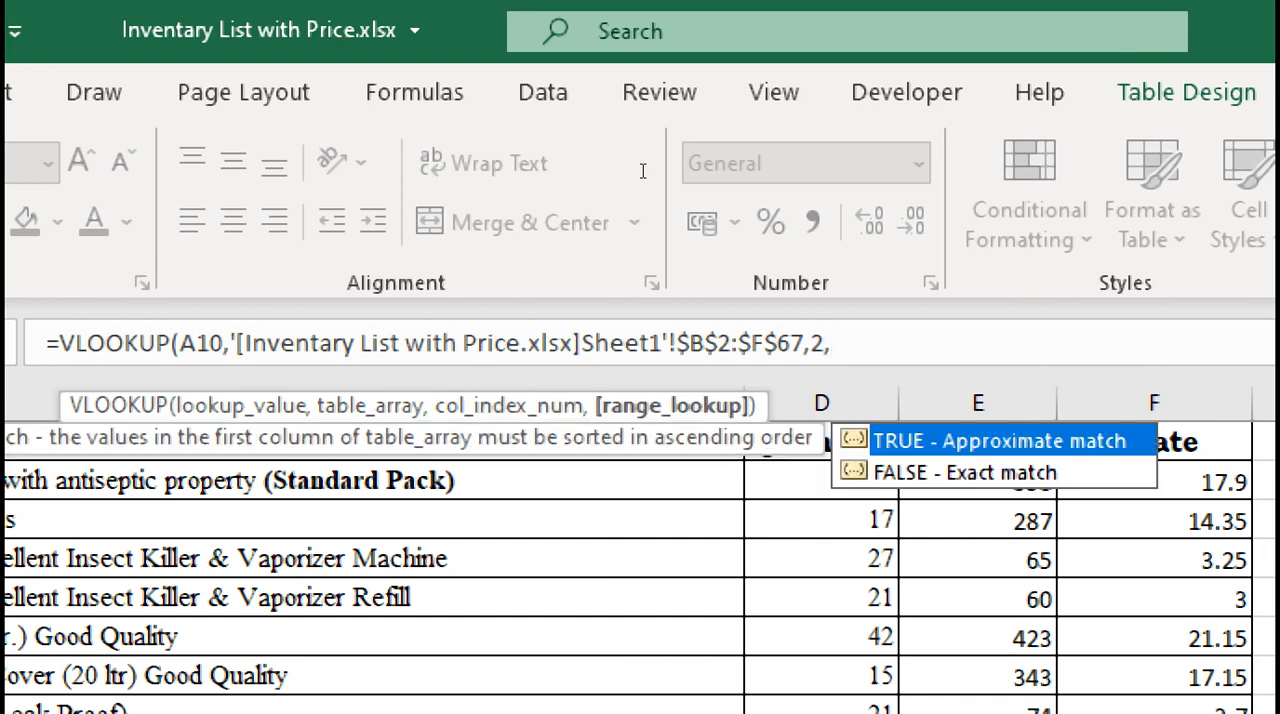
pyautogui.press('Down')
pyautogui.press('Tab')
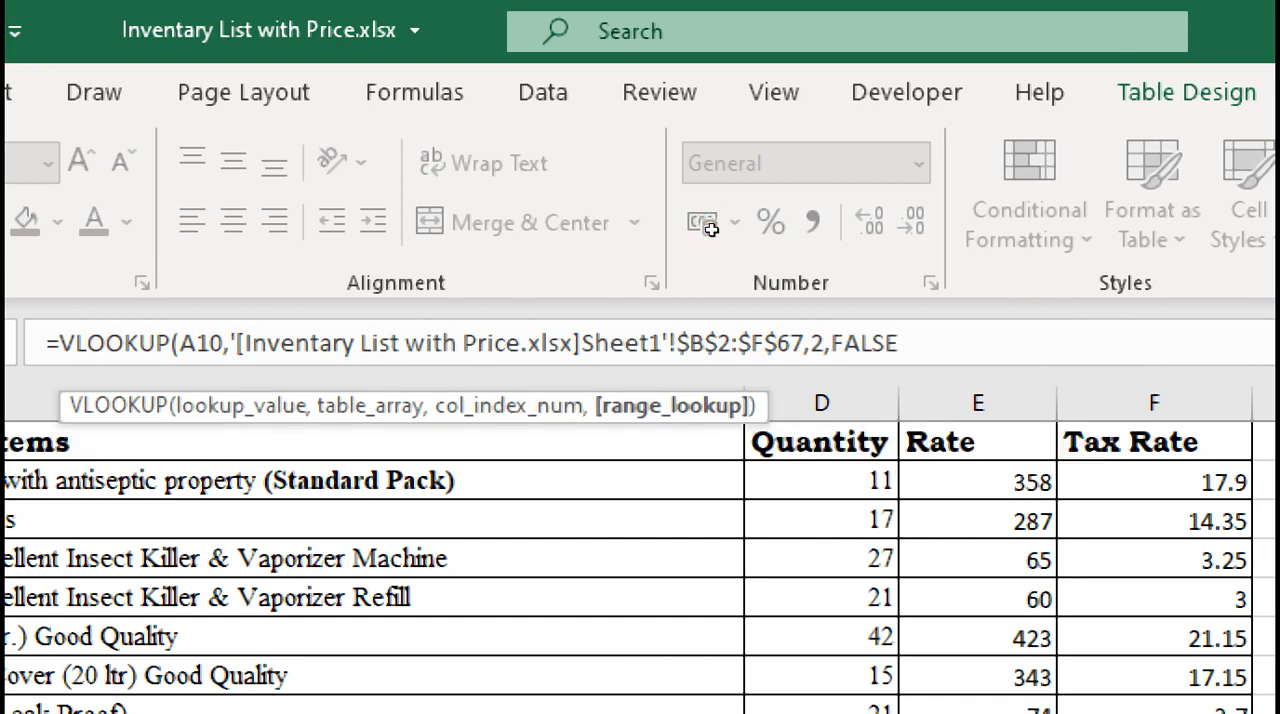
pyautogui.press('Return')
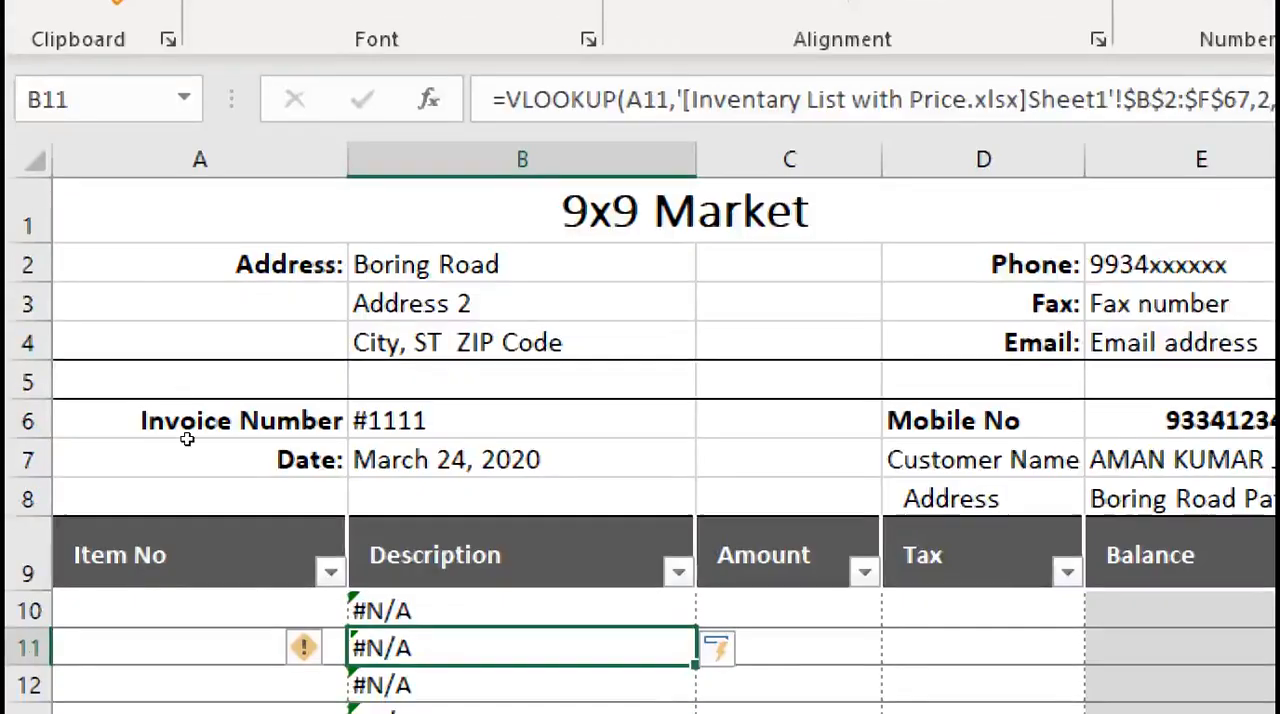
# Copy the full VLOOKUP formula text from Description cell B10 and paste it into the first Amount cell, C10
pyautogui.press('Up')
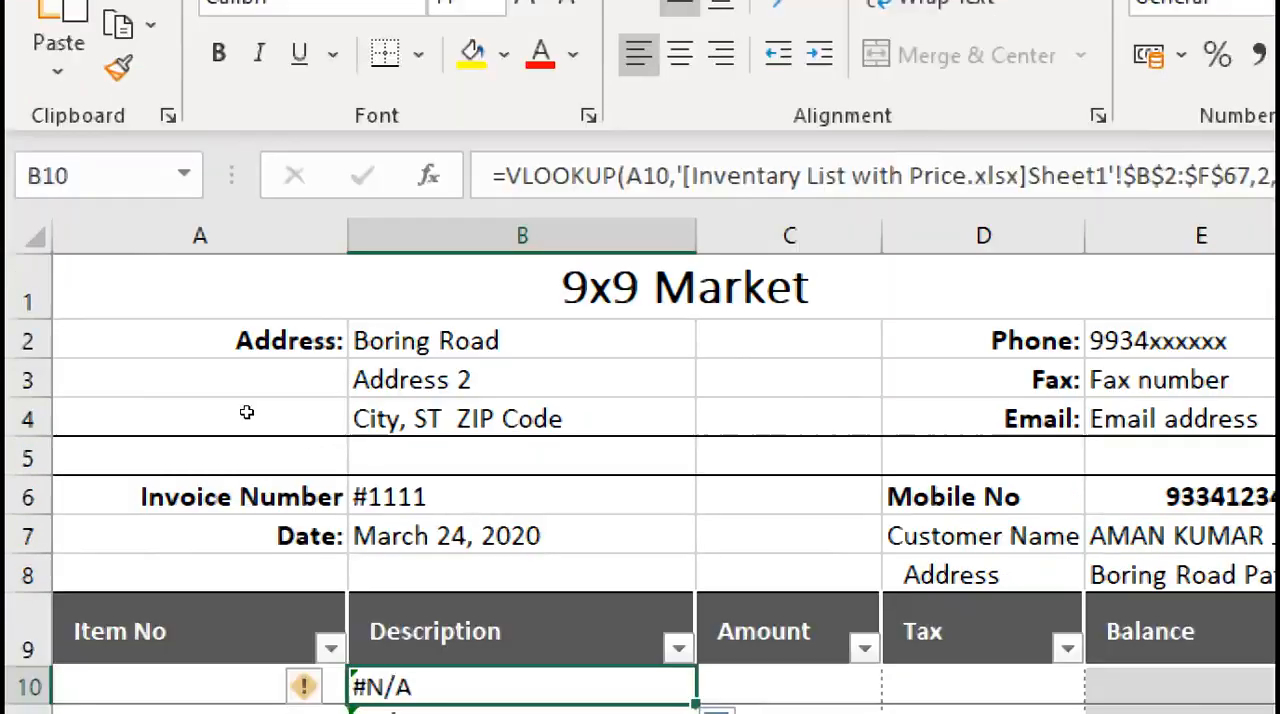
pyautogui.scroll(-3, 247, 525)
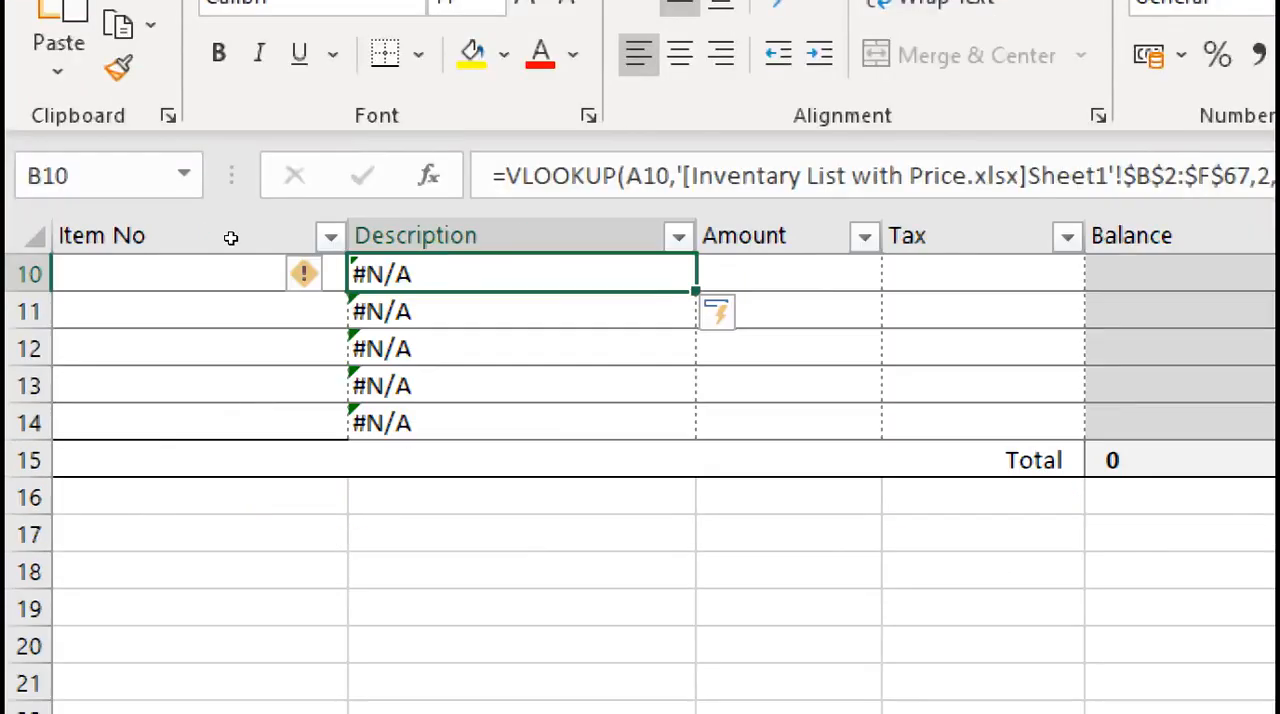
pyautogui.press('Down')
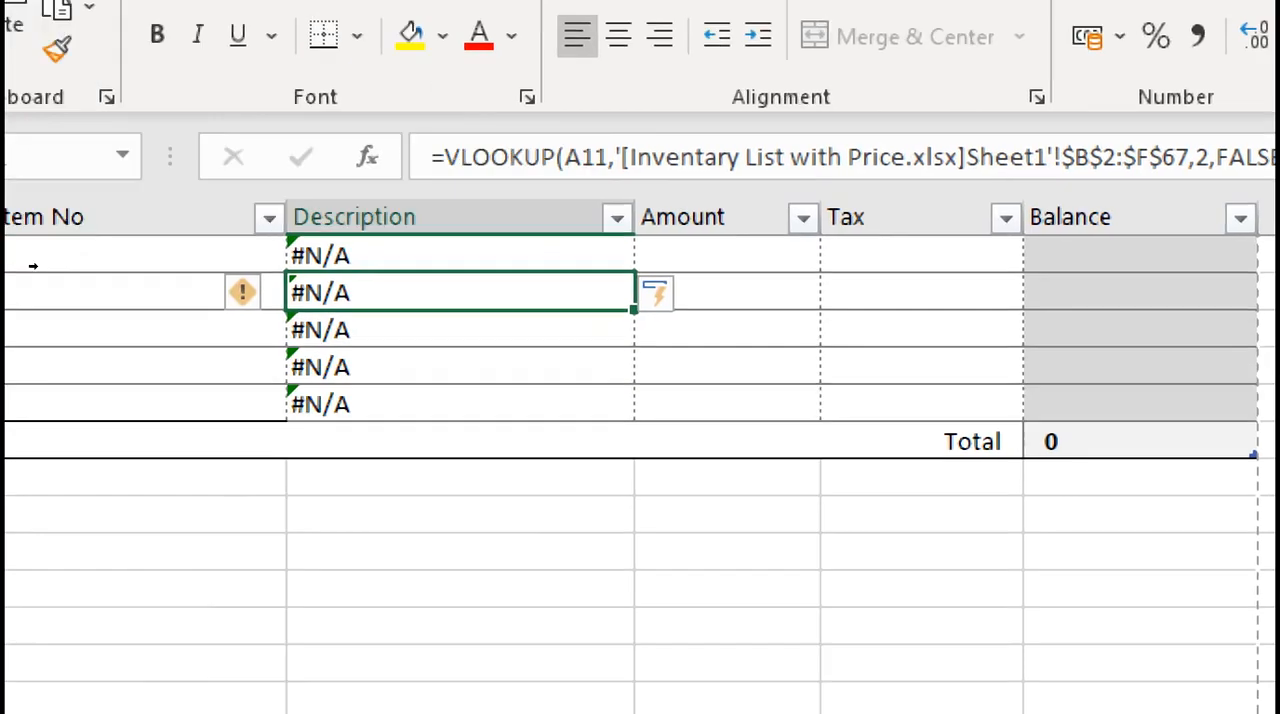
pyautogui.press('Up')
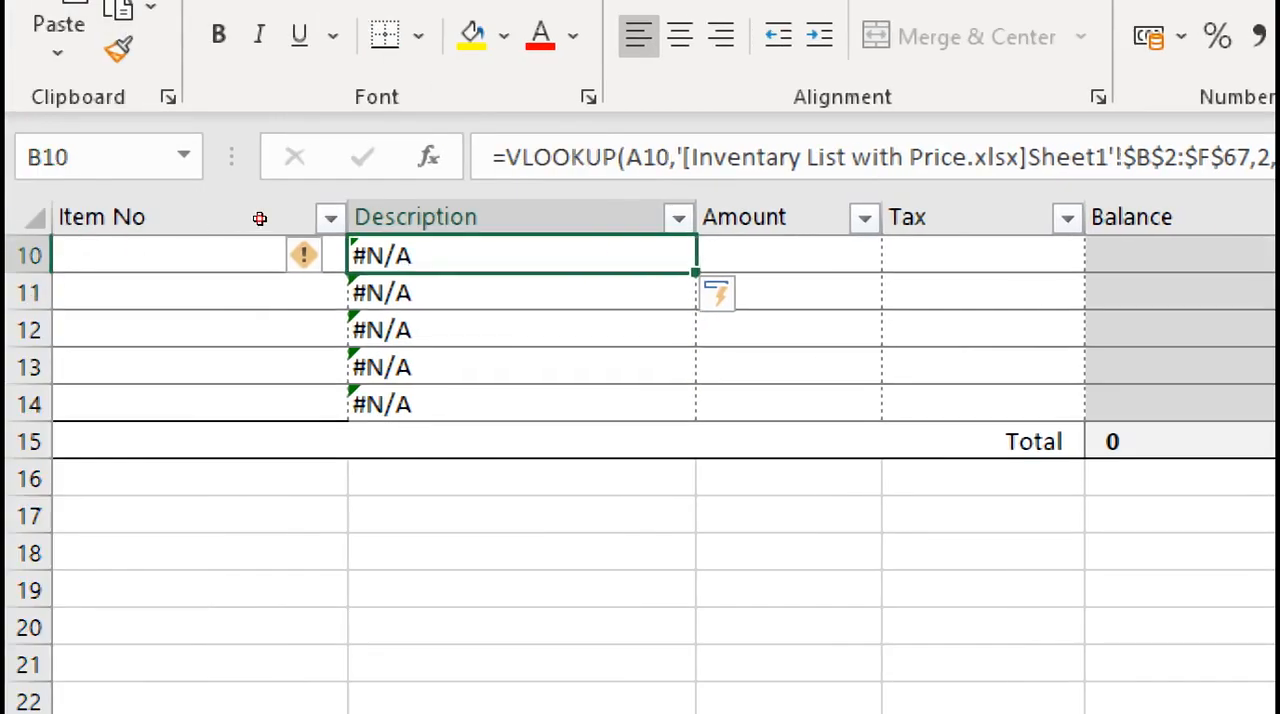
pyautogui.press('F2')
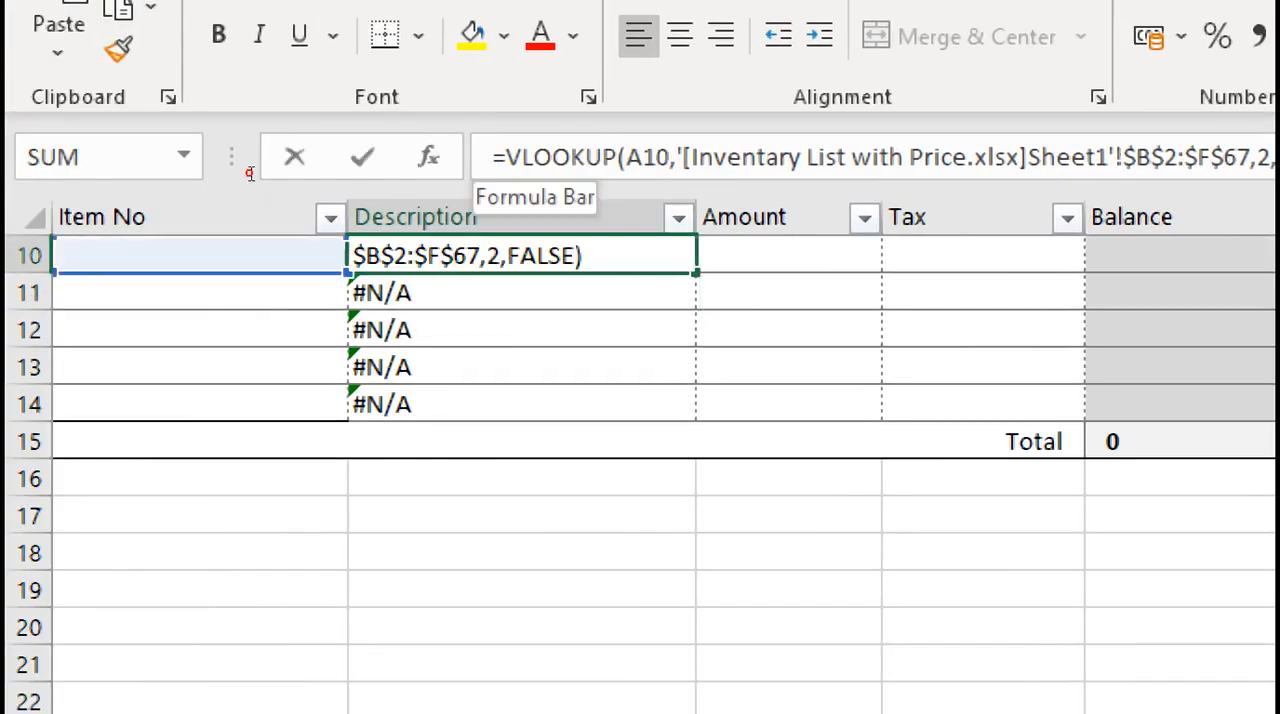
pyautogui.press('Home')
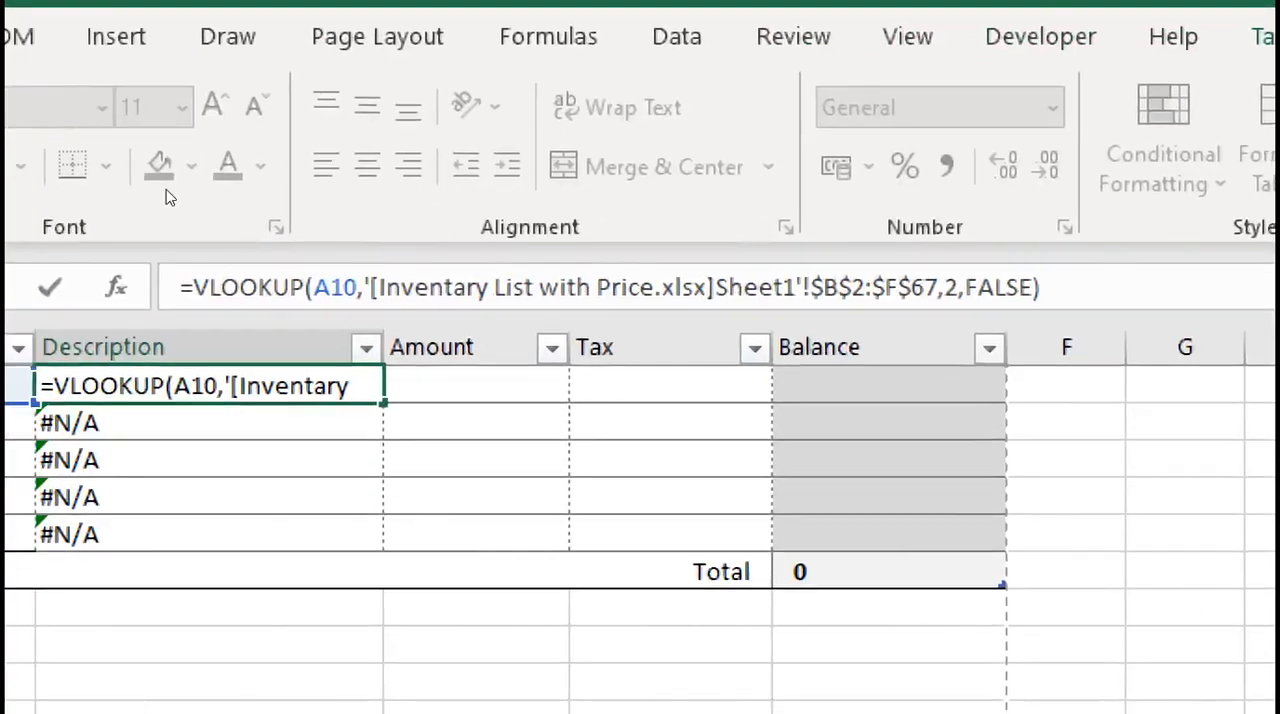
pyautogui.hotkey('shift', 'End')
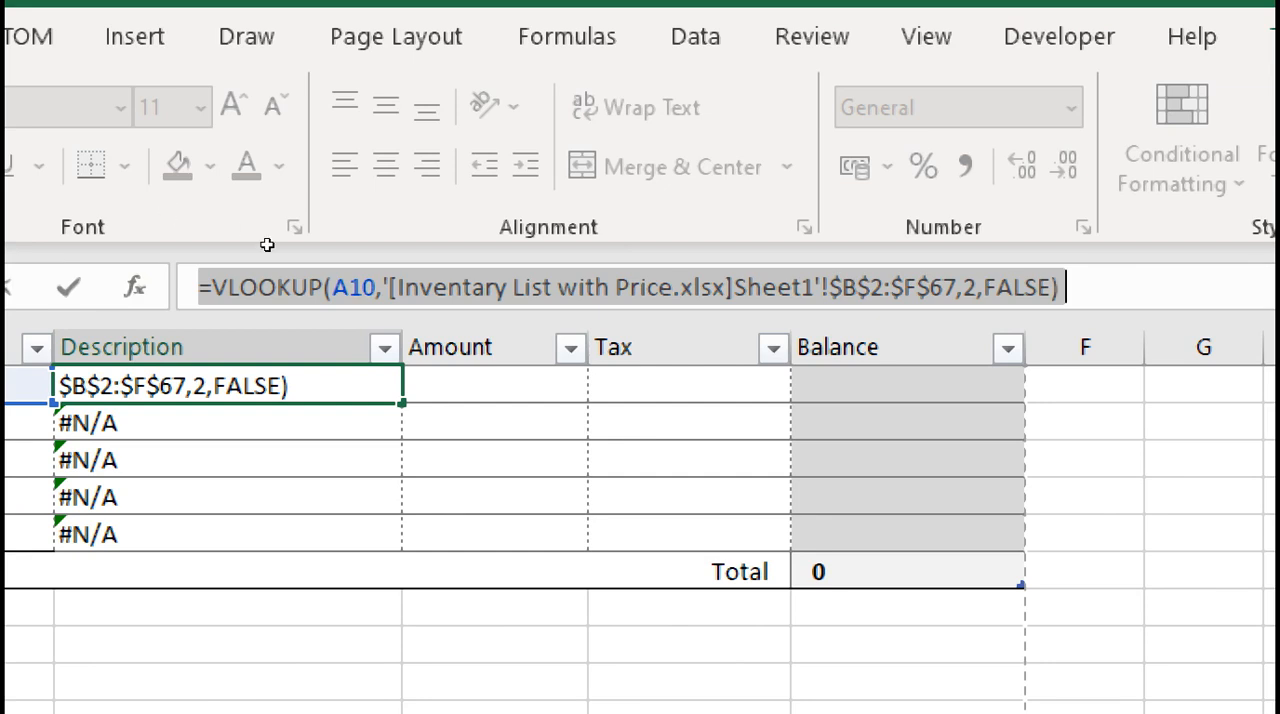
pyautogui.press('Tab')
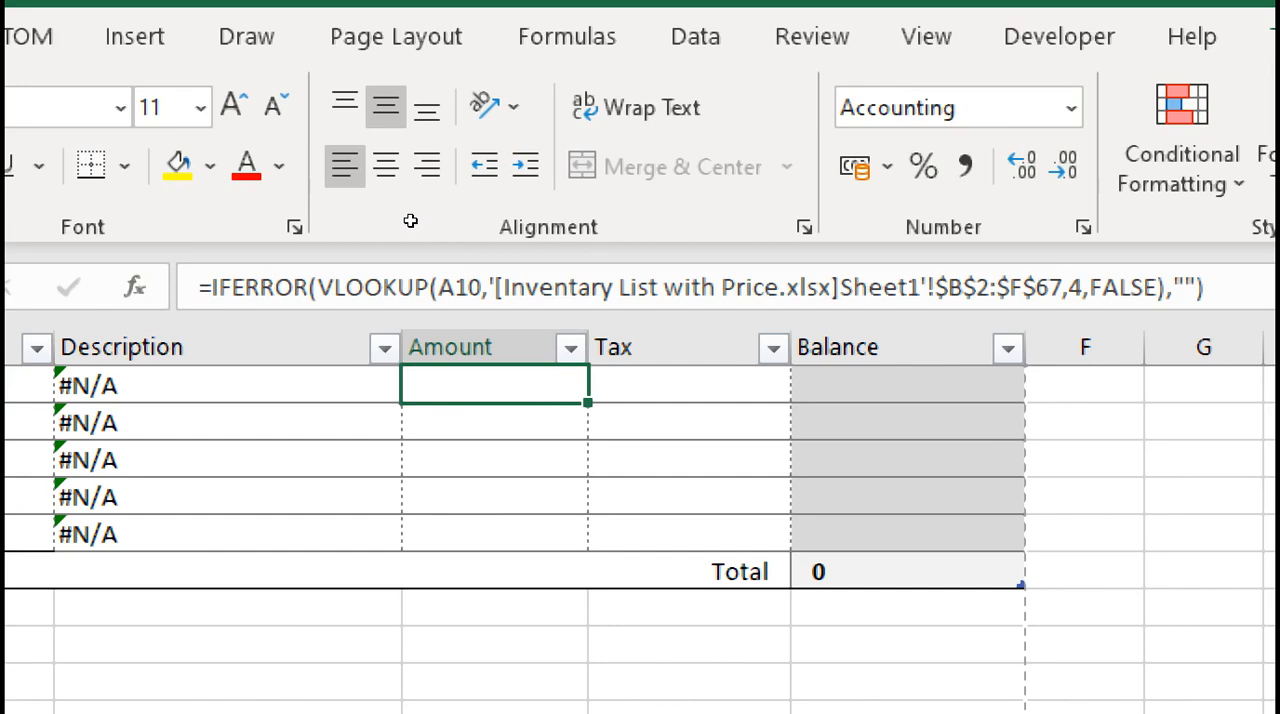
pyautogui.hotkey('ctrl', 'v')
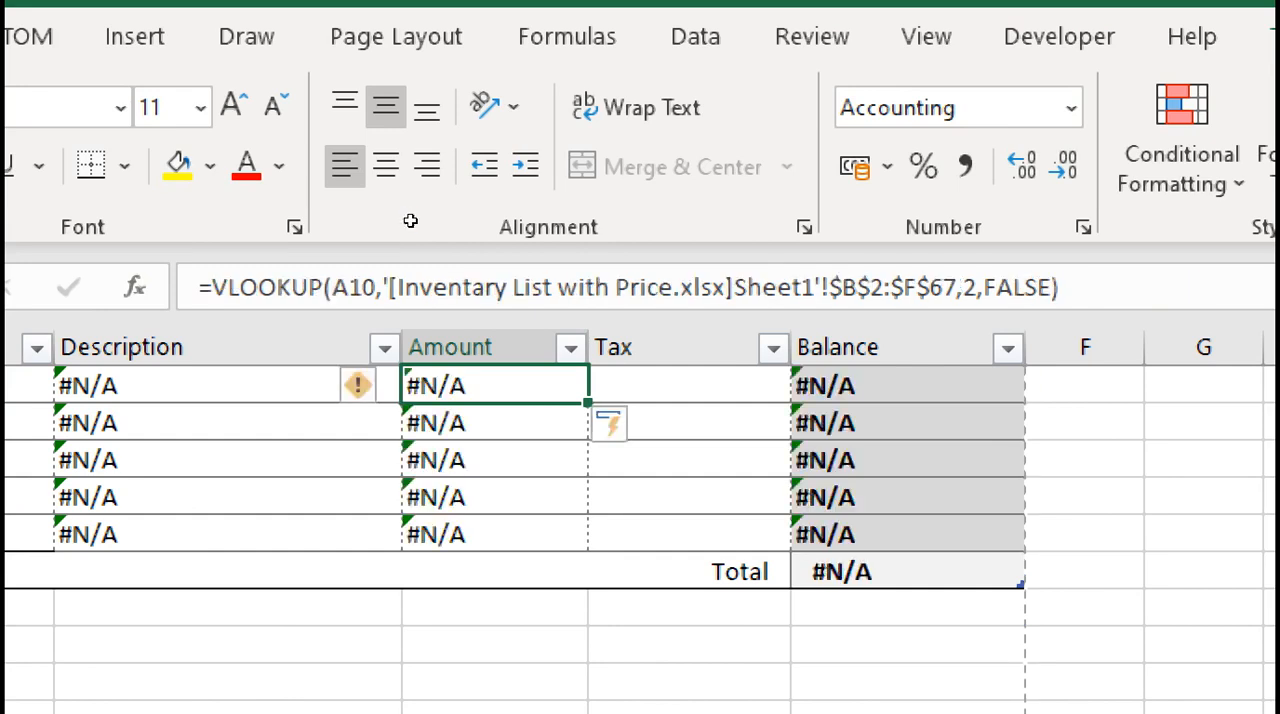
pyautogui.press('Left')
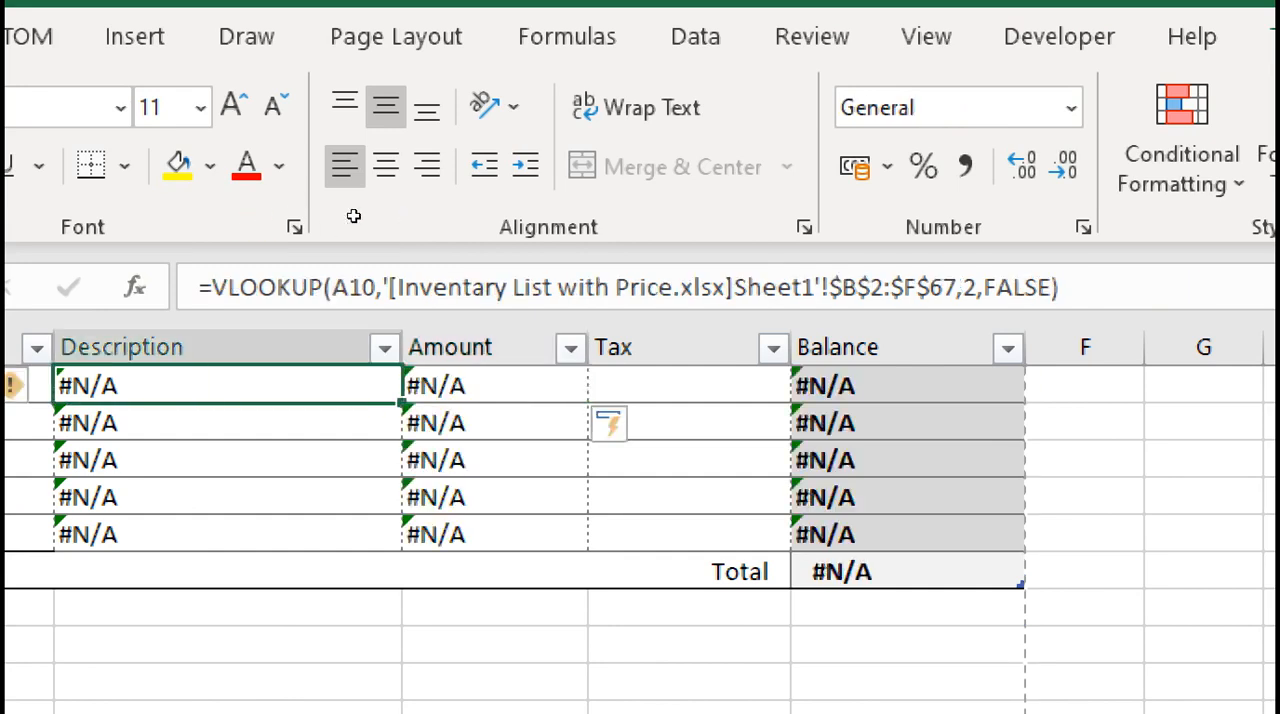
pyautogui.press('Right')
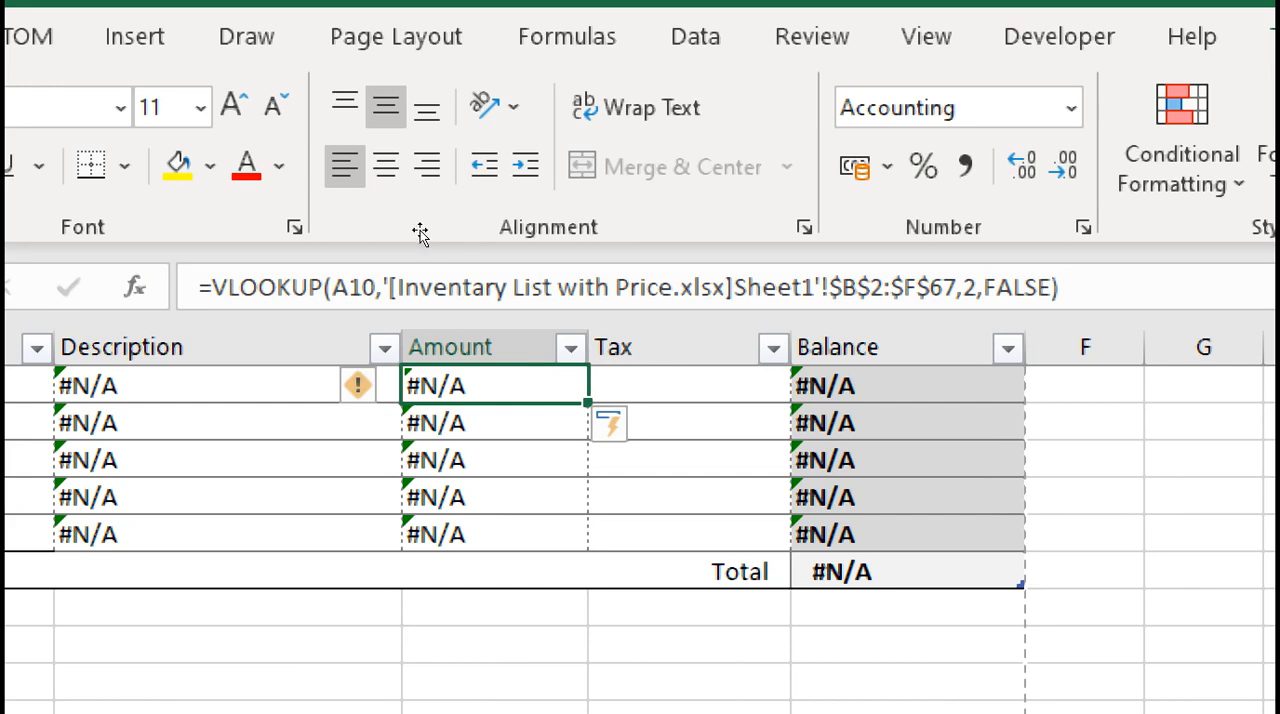
pyautogui.press('Right')
pyautogui.press('F2')
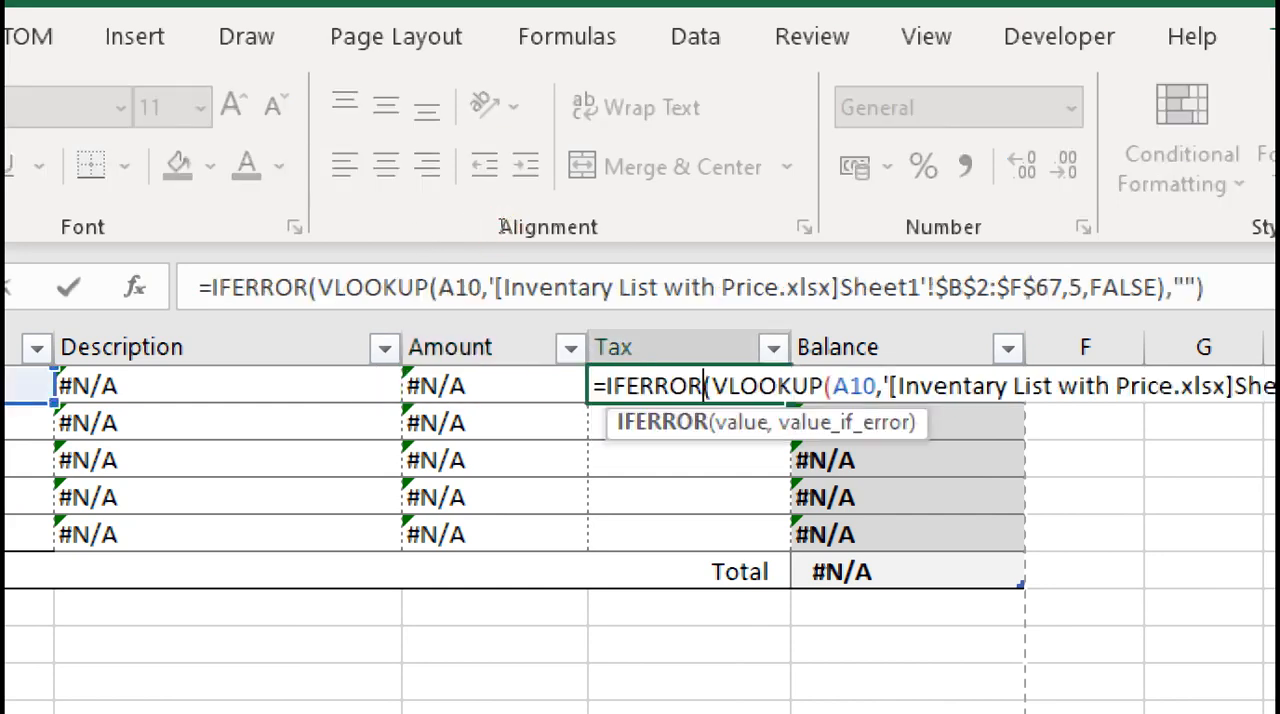
pyautogui.press('Escape')
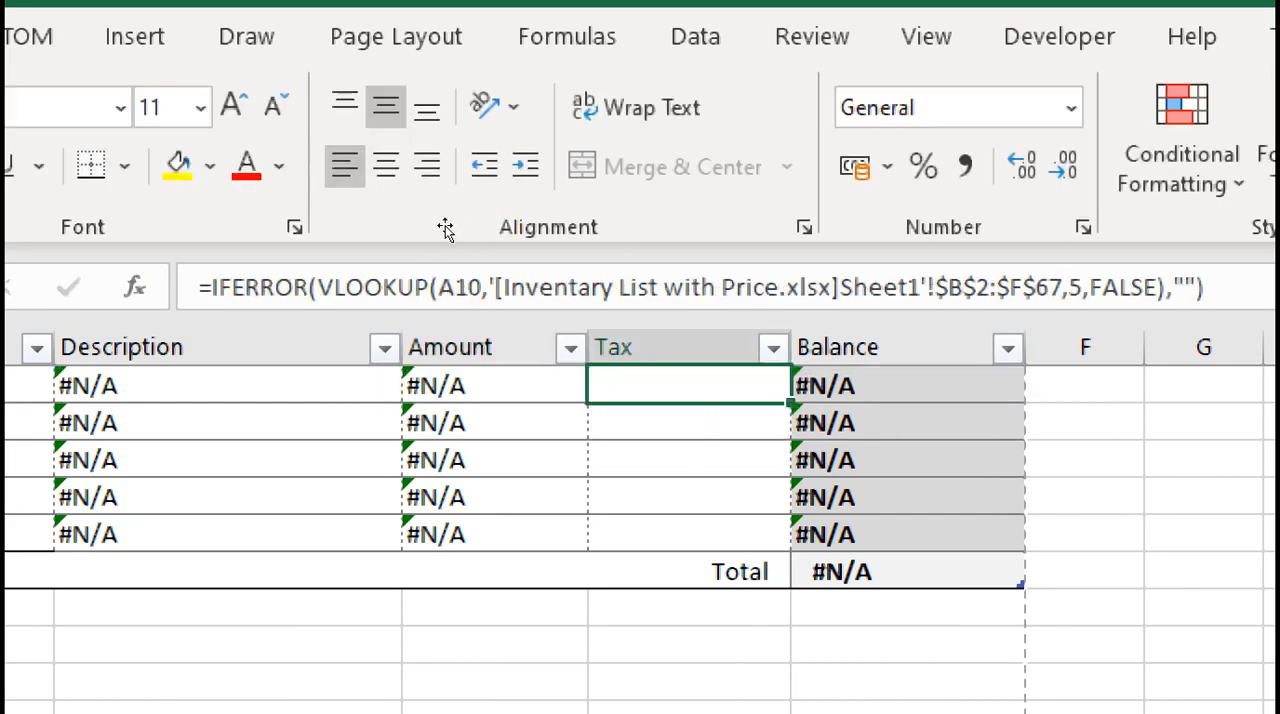
# Set the column index of the VLOOKUP formula in the first Amount cell, C10, to 4
pyautogui.press('Left')
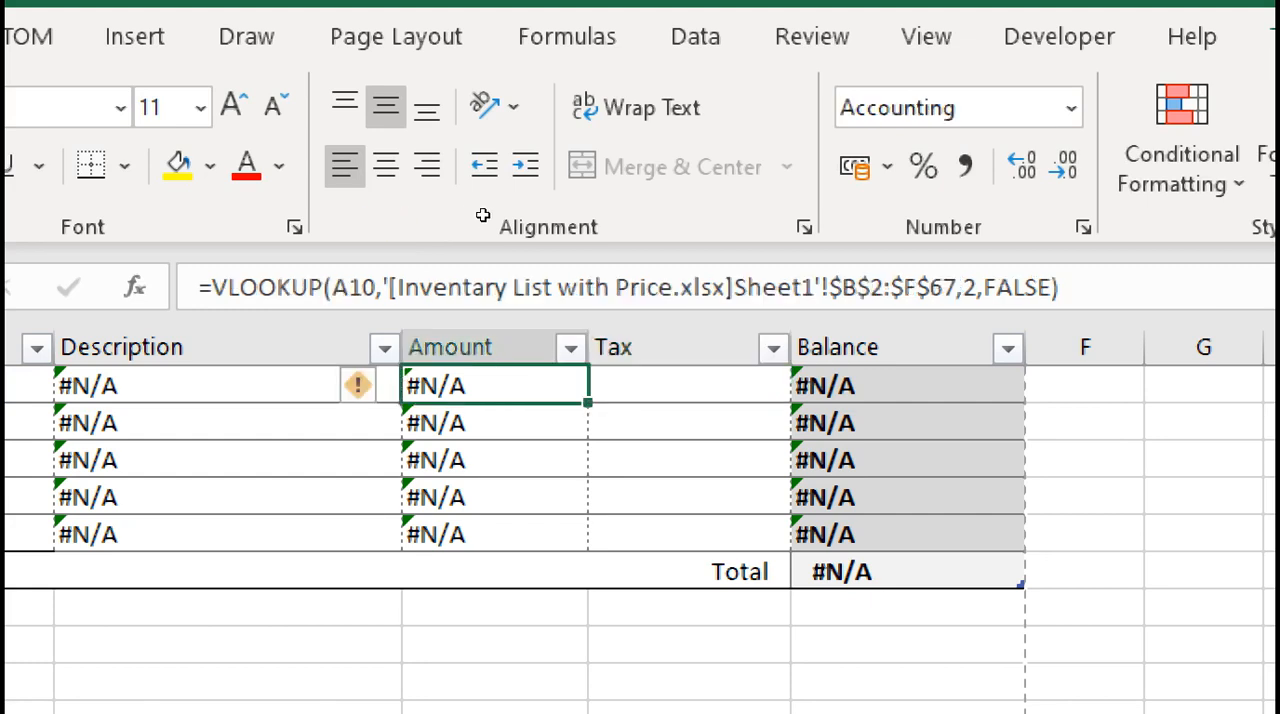
pyautogui.press('F2')
pyautogui.press('Left')
pyautogui.press('Left')
pyautogui.press('Left')
pyautogui.press('Left')
pyautogui.press('Left')
pyautogui.press('Left')
pyautogui.press('Left')
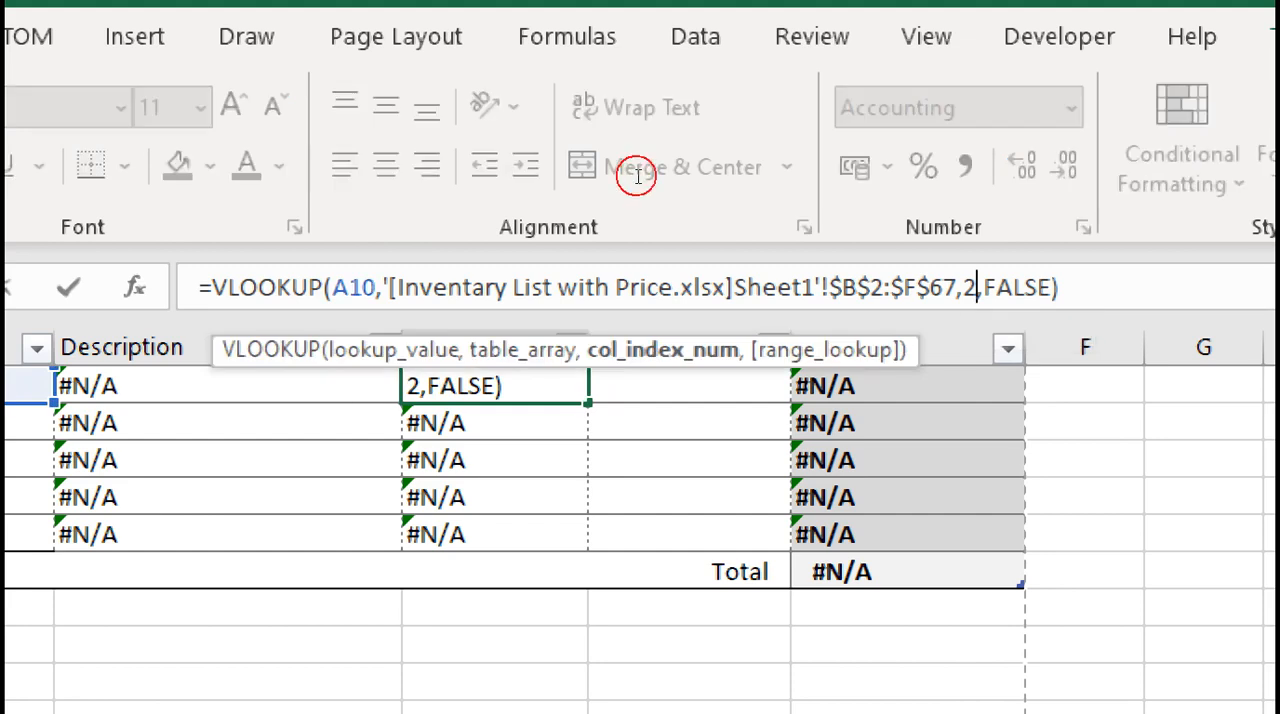
pyautogui.press('BackSpace')
pyautogui.write('4')
pyautogui.press('Return')
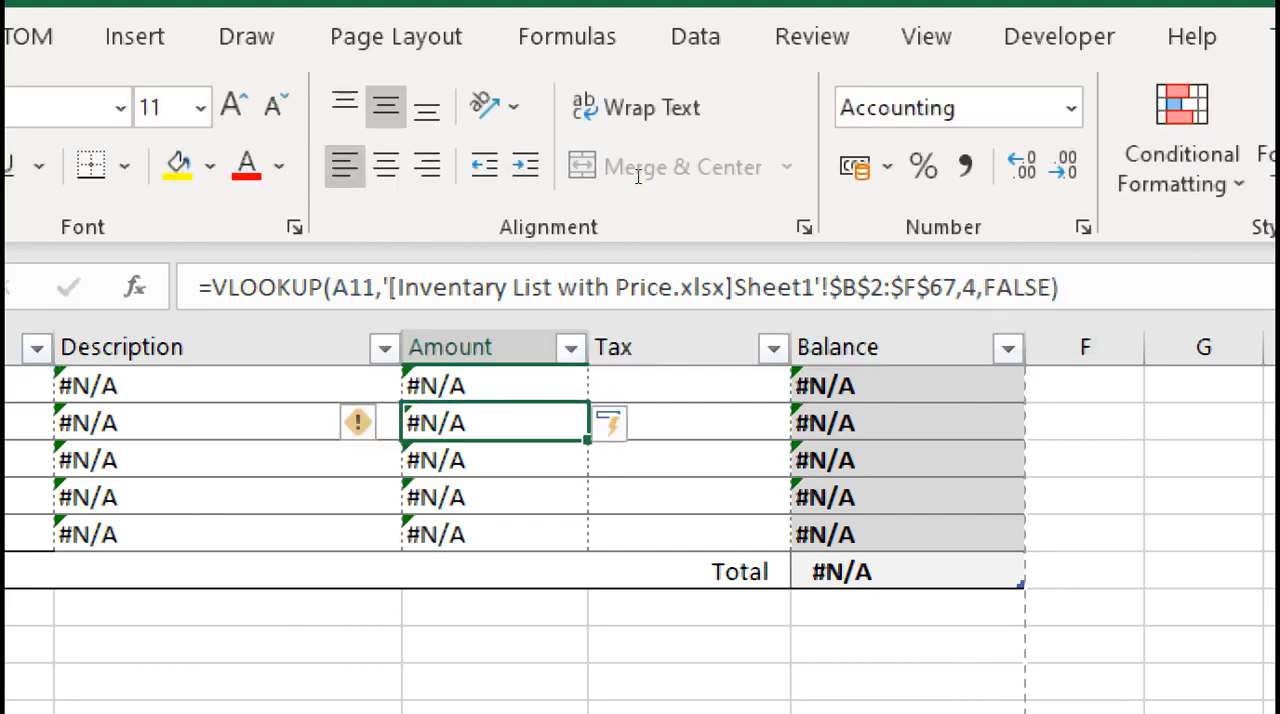
# Replace the IFERROR formula in the first Tax cell, D10, with the copied VLOOKUP formula
pyautogui.press('Up')
pyautogui.press('Right')
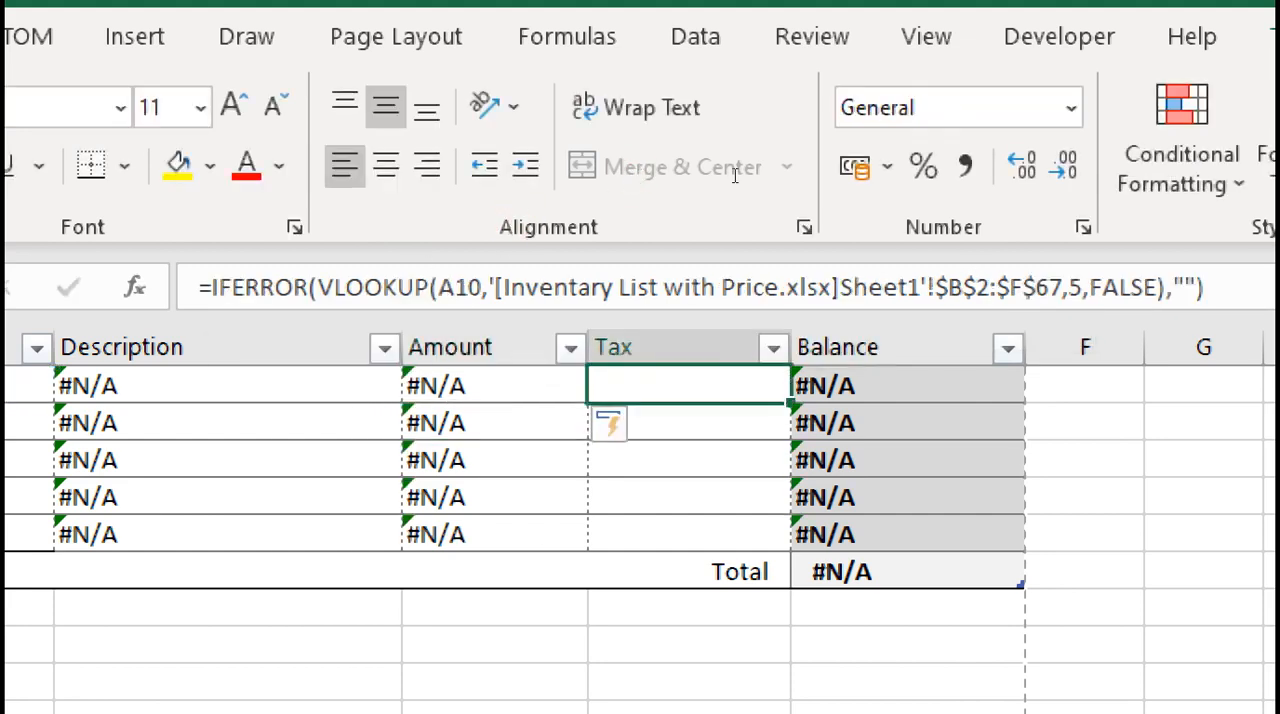
pyautogui.press('F2')
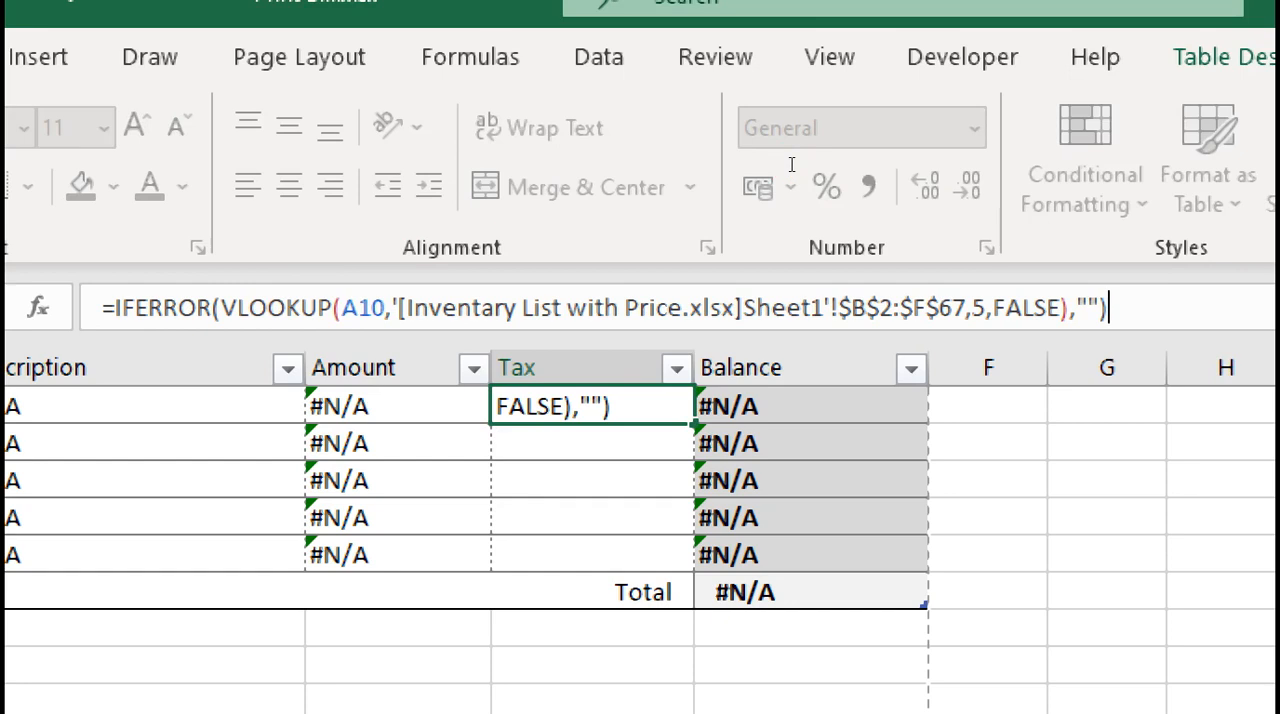
pyautogui.hotkey('ctrl', 'a')
pyautogui.hotkey('ctrl', 'v')
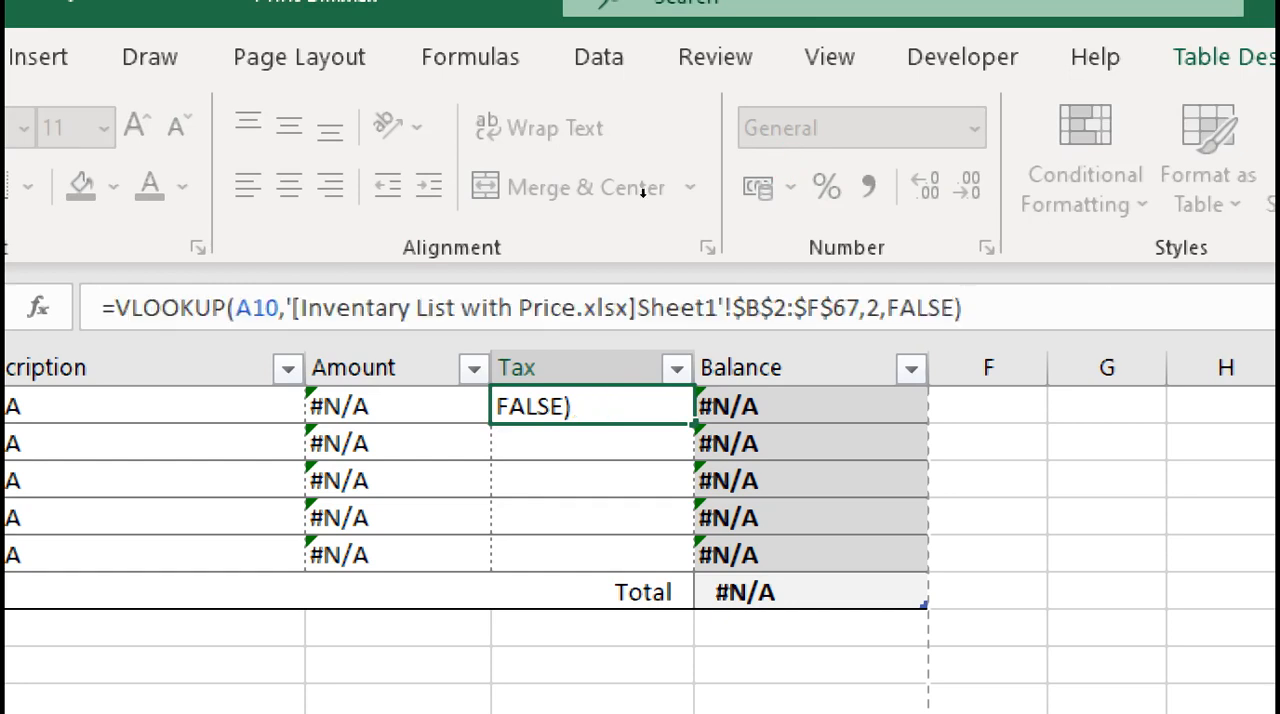
# Set the column index of the Tax cell's VLOOKUP formula to 5
pyautogui.press('Left')
pyautogui.press('Left')
pyautogui.press('Left')
pyautogui.press('Left')
pyautogui.press('Left')
pyautogui.press('Left')
pyautogui.press('Left')
pyautogui.press('BackSpace')
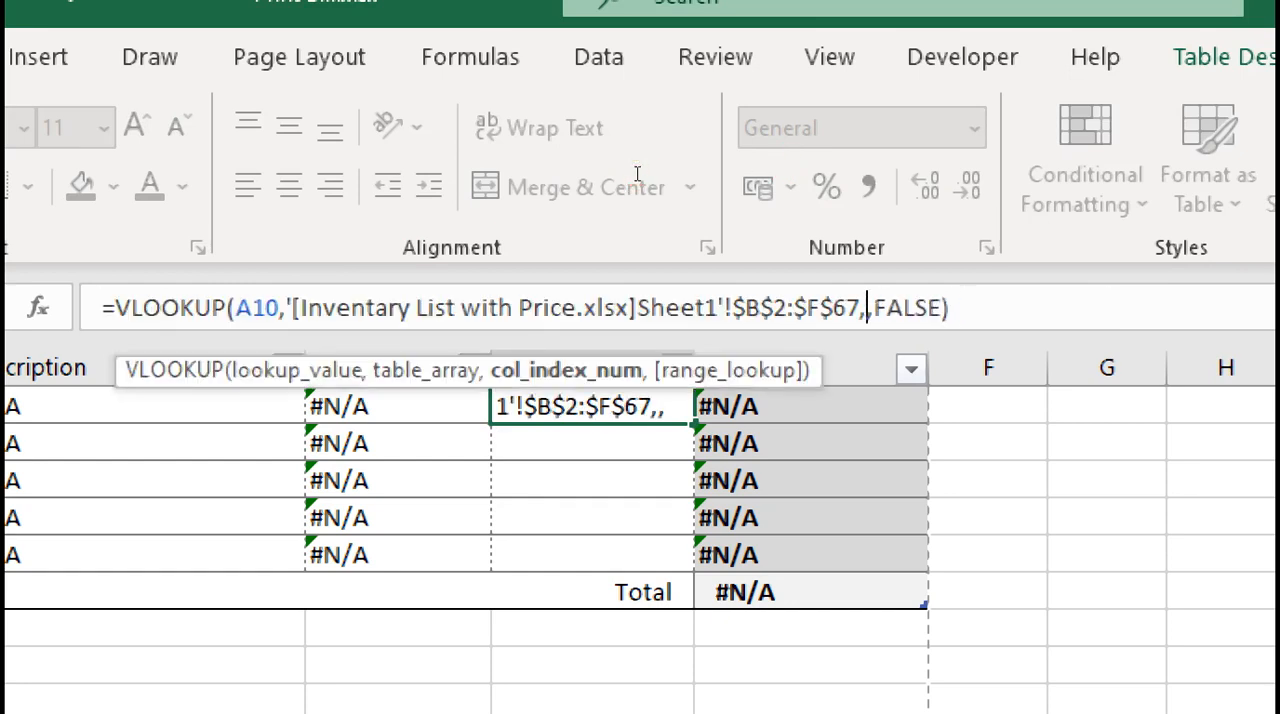
pyautogui.write('5')
pyautogui.press('Return')
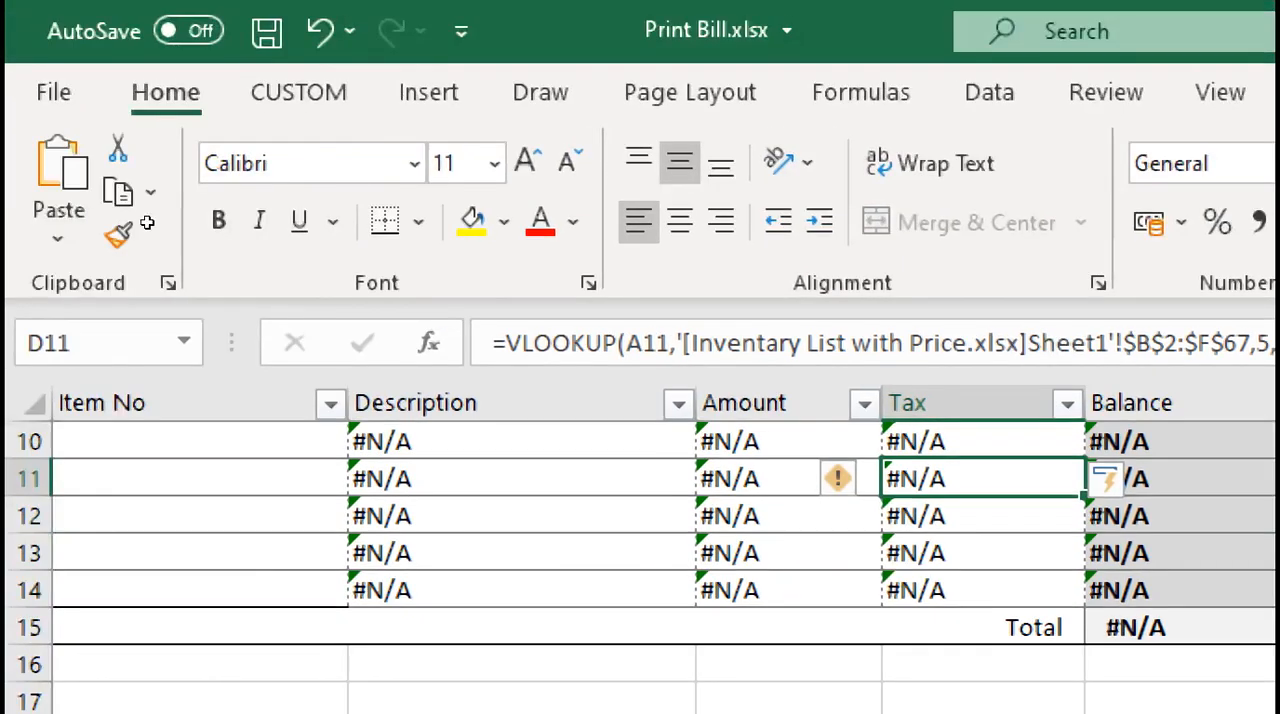
# Enter the item numbers P001 and P002 in the first two Item No cells, A10 and A11
pyautogui.click(304, 443)
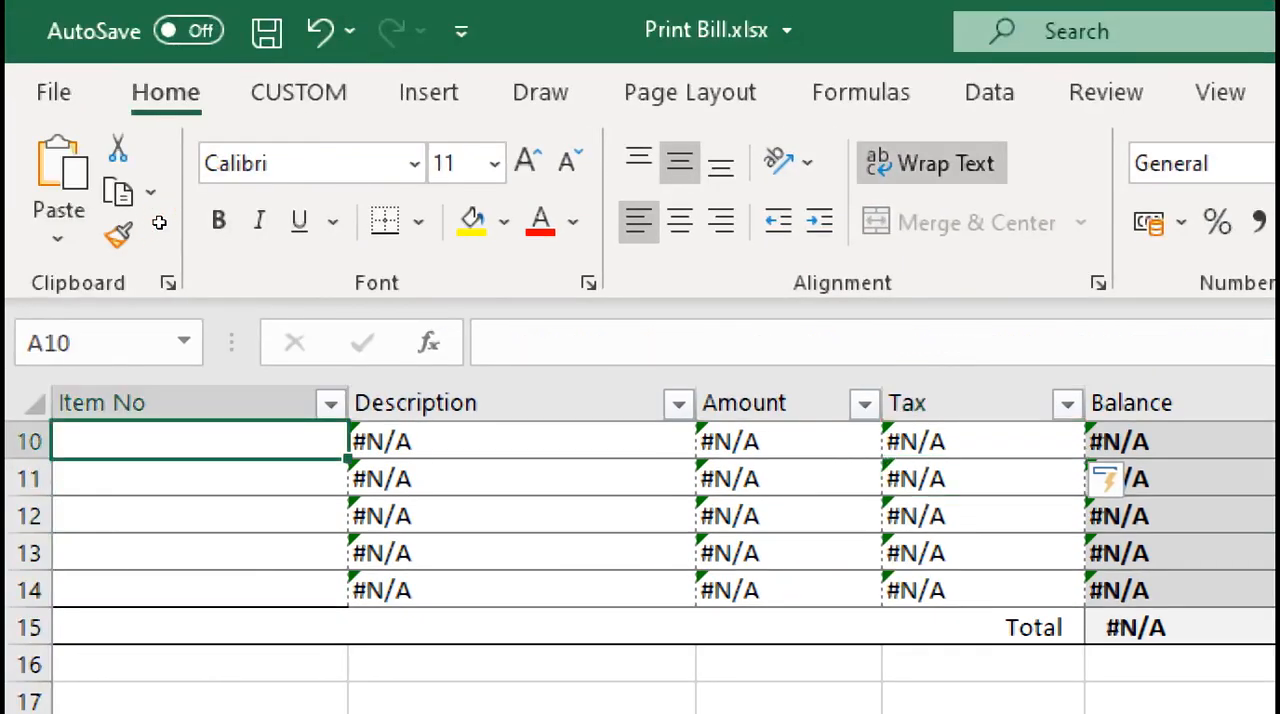
pyautogui.write('P')
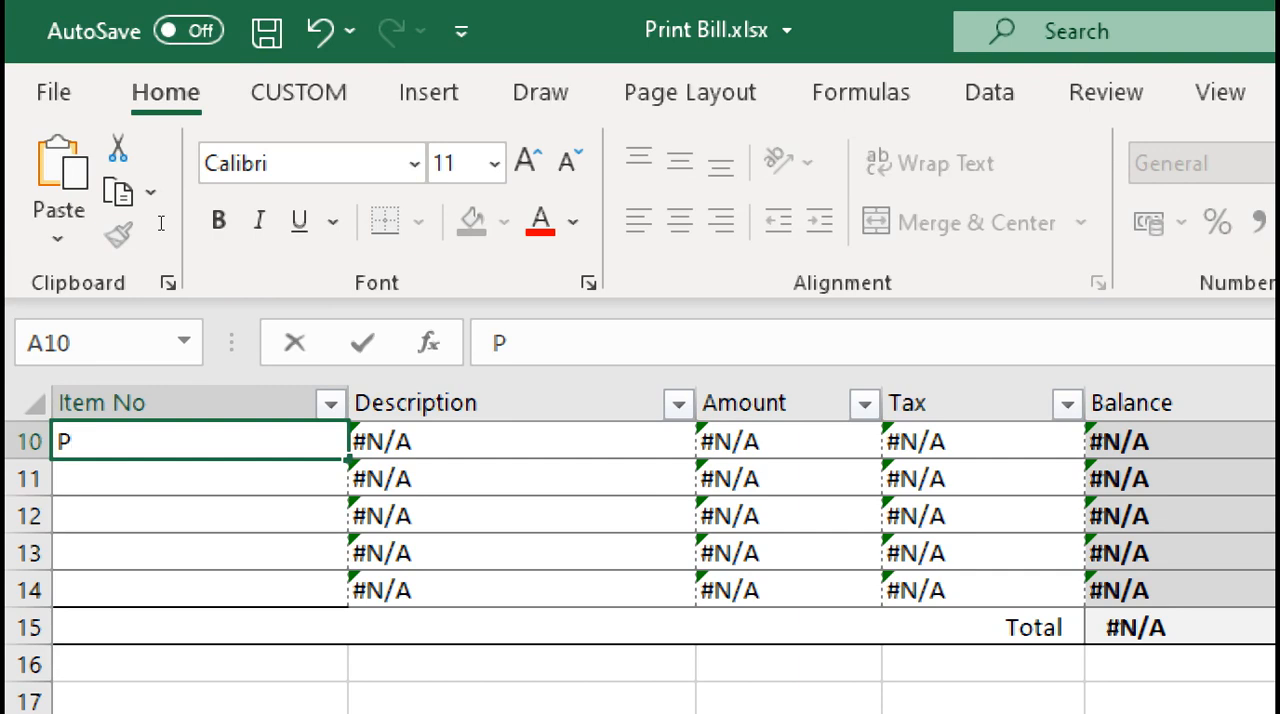
pyautogui.write('001')
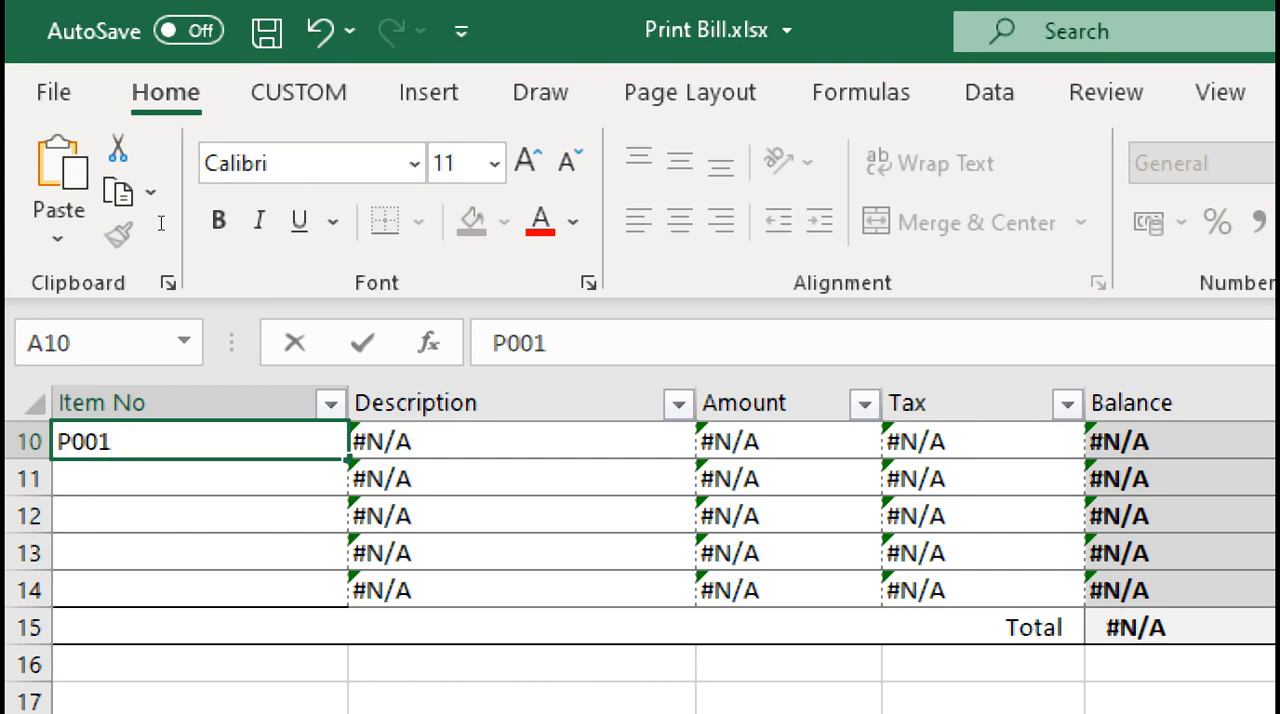
pyautogui.press('Return')
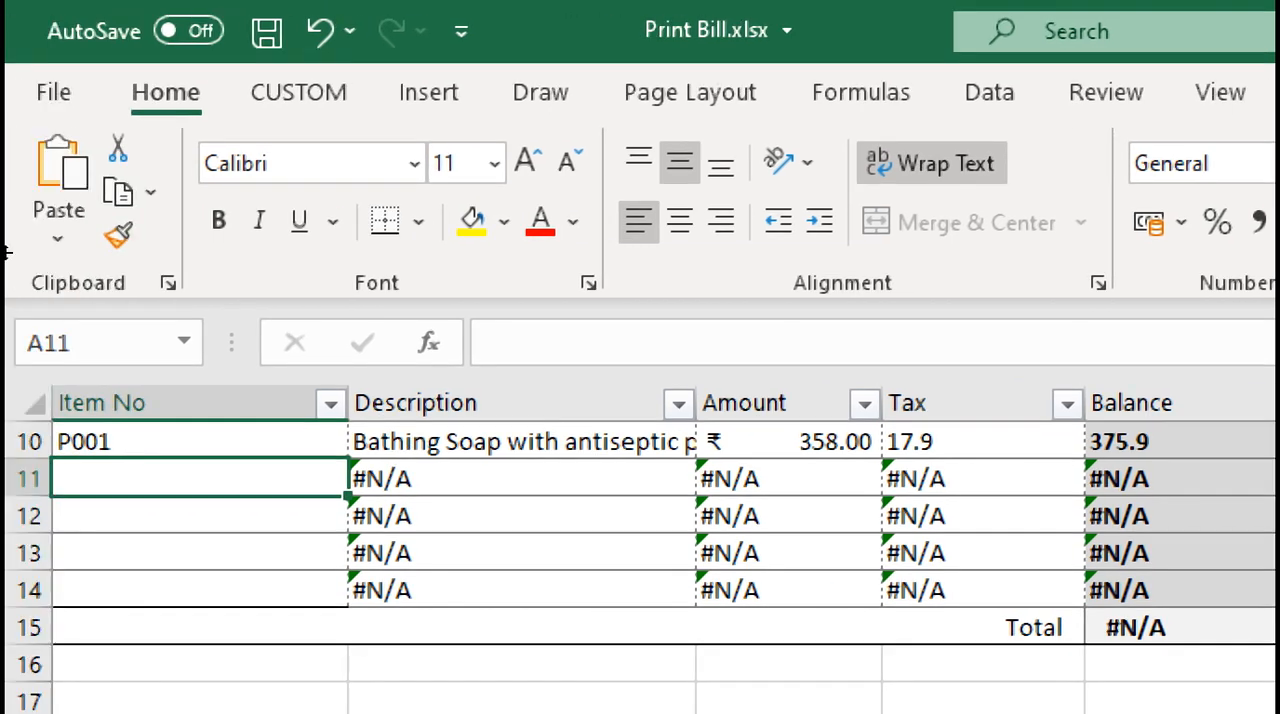
pyautogui.write('P002')
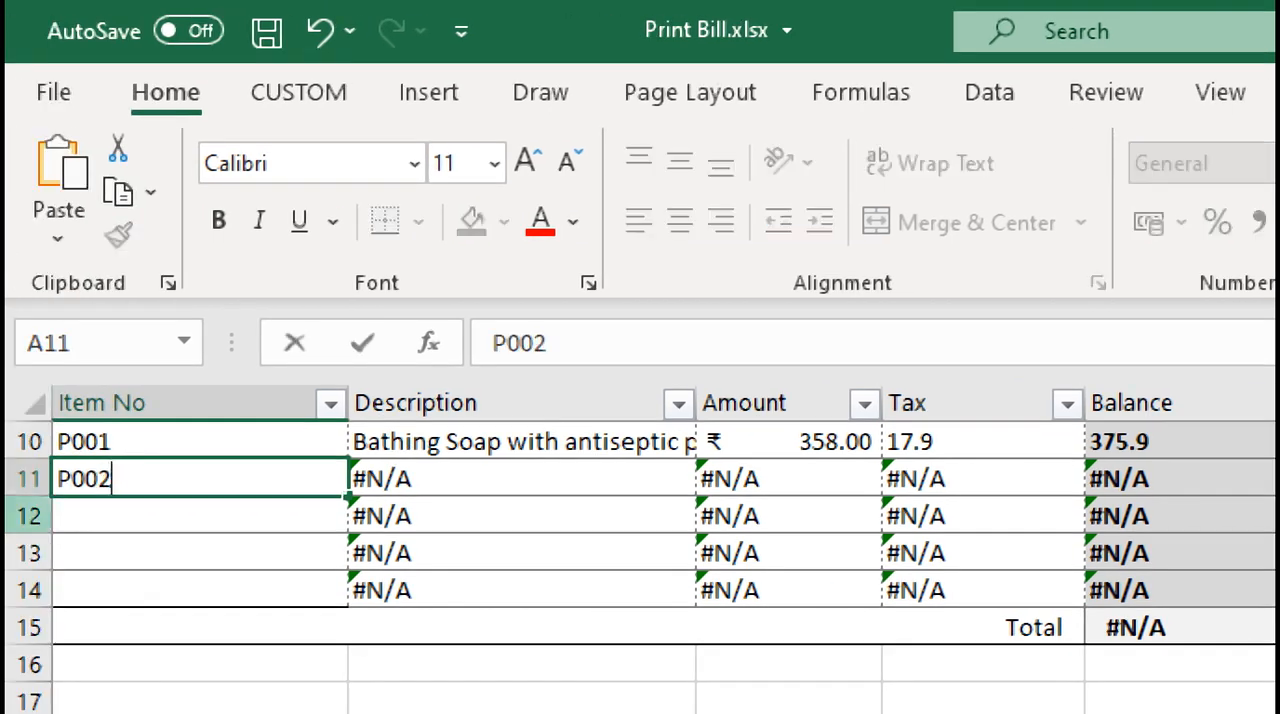
pyautogui.press('Return')
# Enter the item numbers P005, P008 and P009 in the remaining Item No cells, A12 to A14
pyautogui.write('P00')
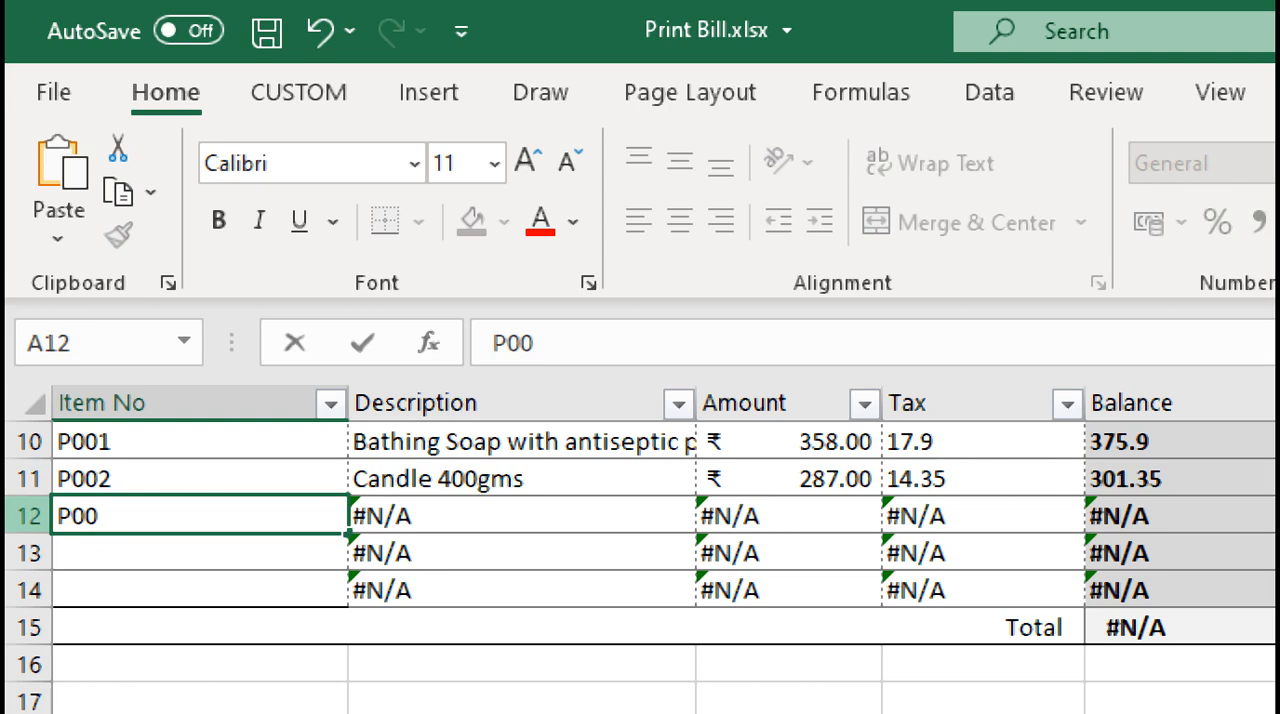
pyautogui.write('5')
pyautogui.press('Return')
pyautogui.write('P00')
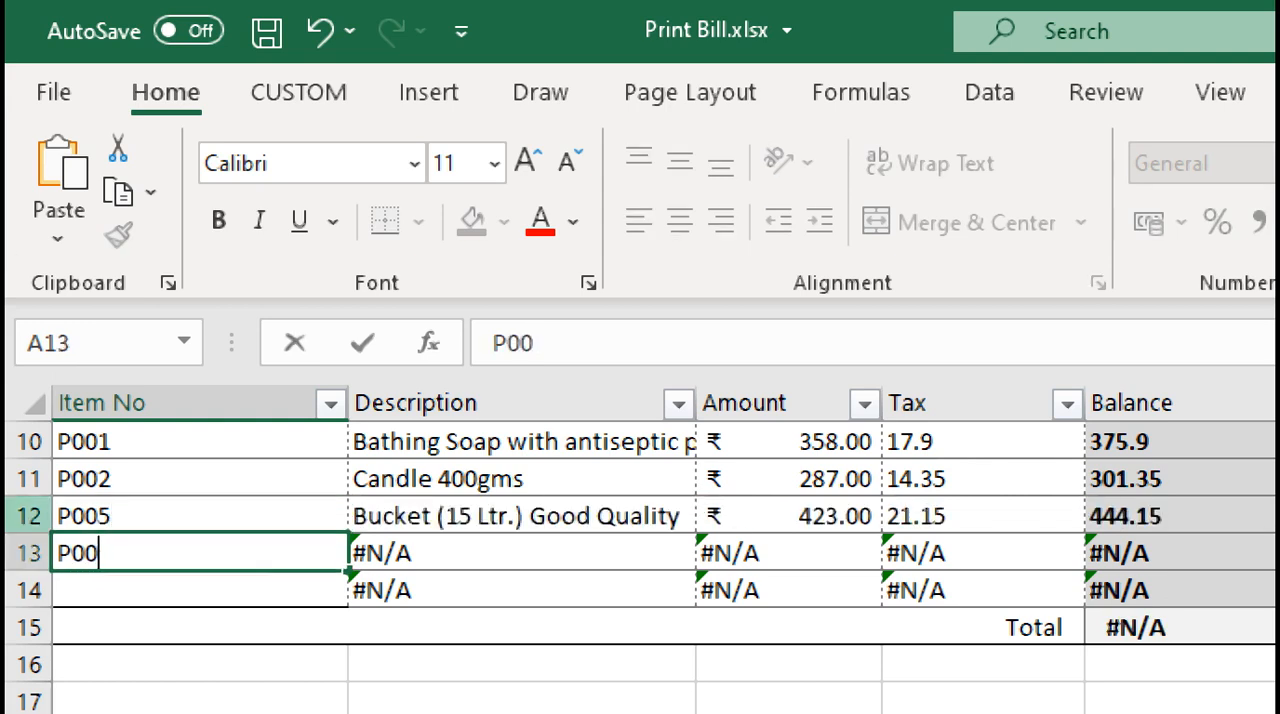
pyautogui.write('8')
pyautogui.press('Return')
pyautogui.write('P0')
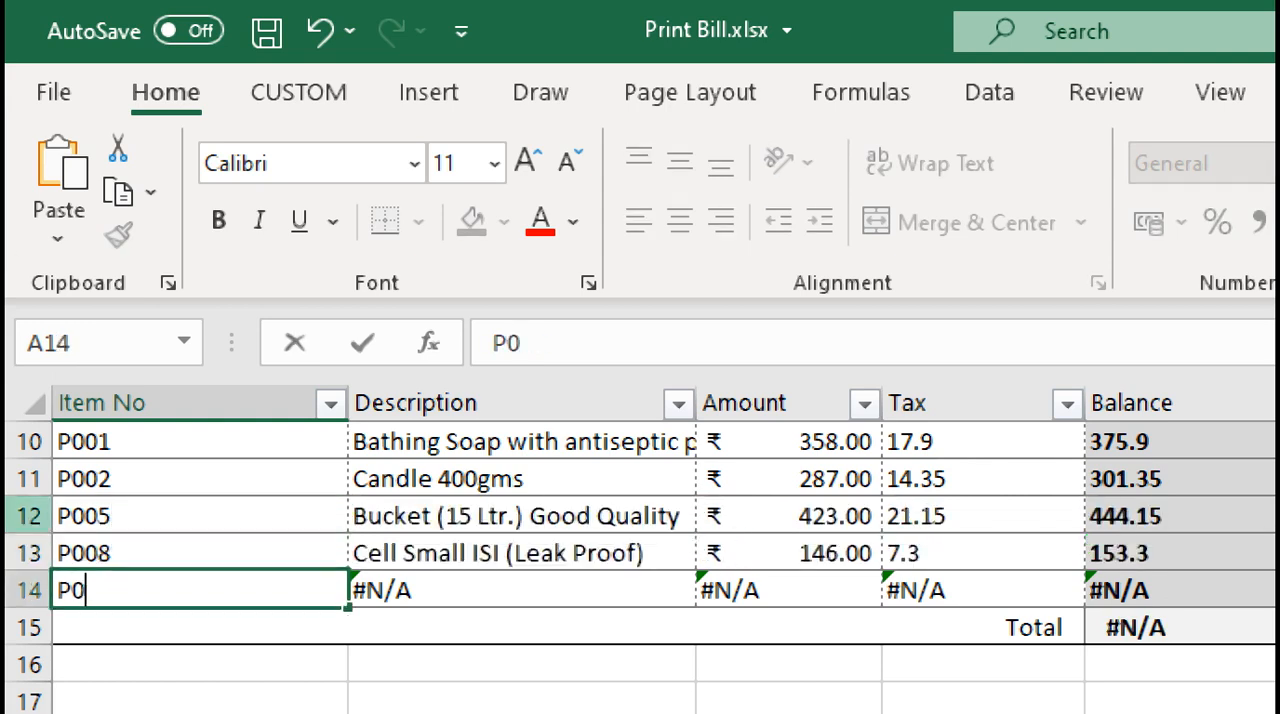
pyautogui.write('09')
pyautogui.press('Return')
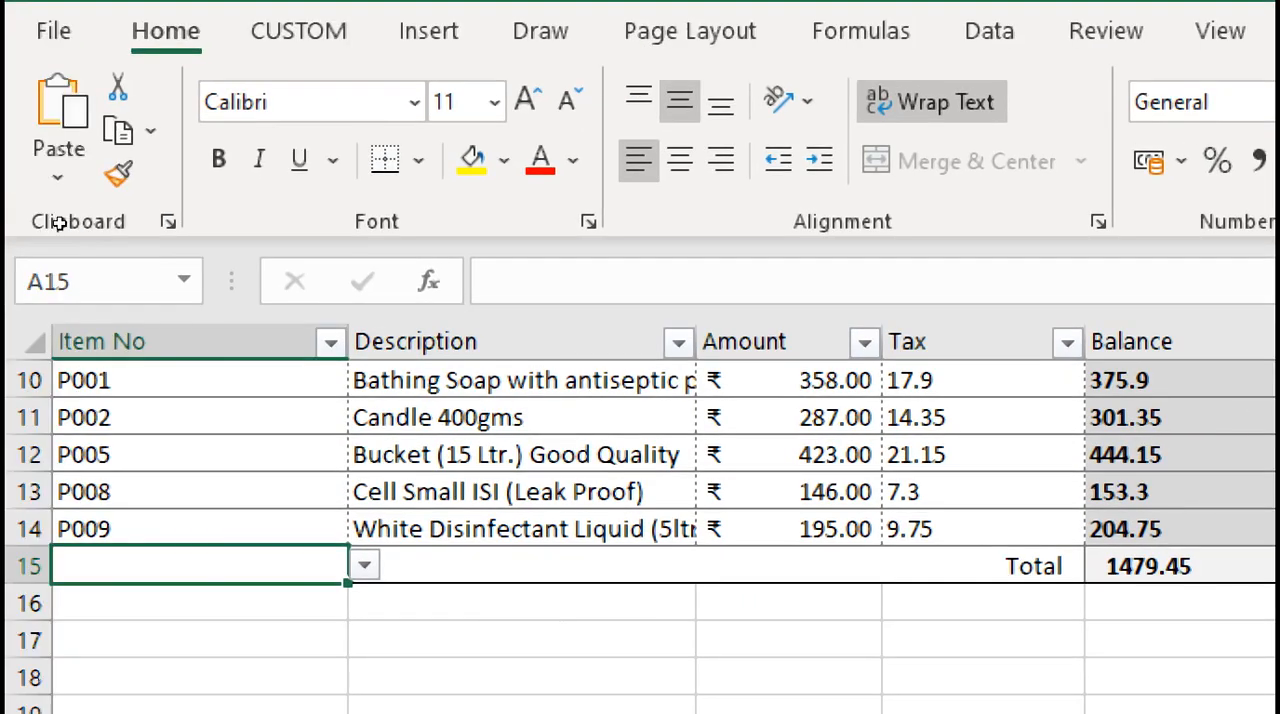
# Clear all the test item numbers from the Item No cells A10 to A14
pyautogui.moveTo(128, 380); pyautogui.dragTo(126, 529)
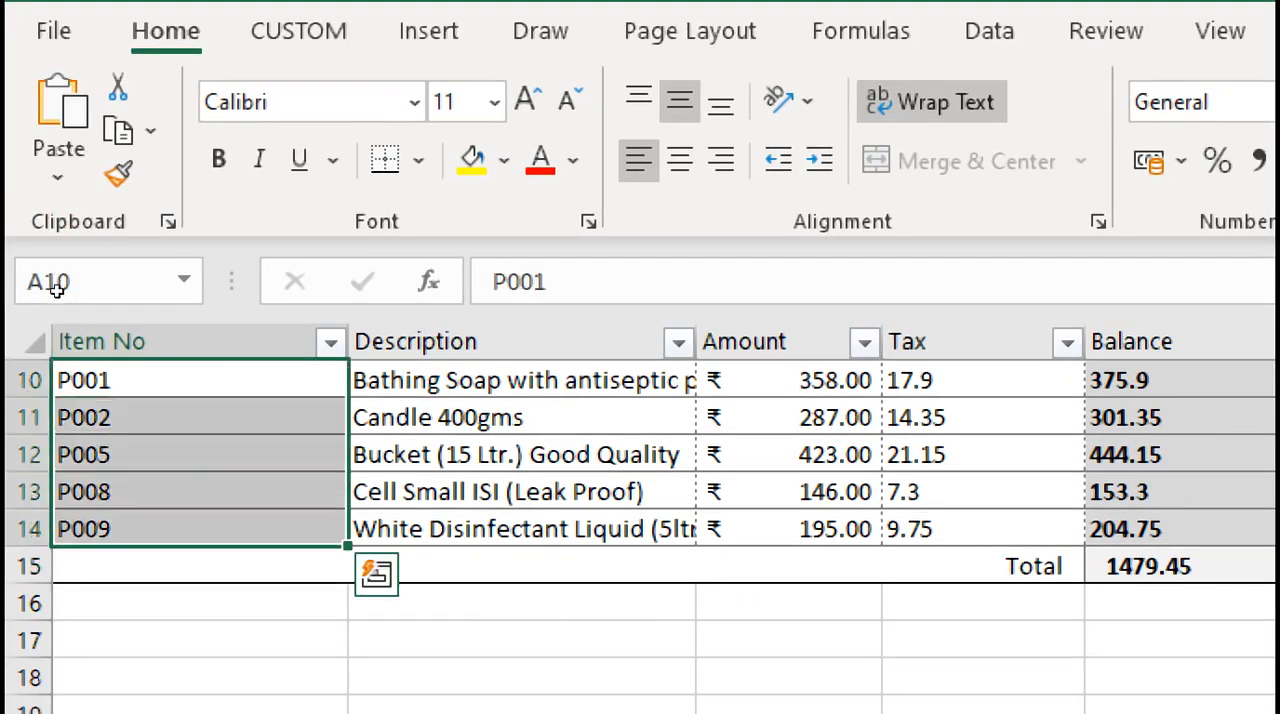
pyautogui.press('Delete')
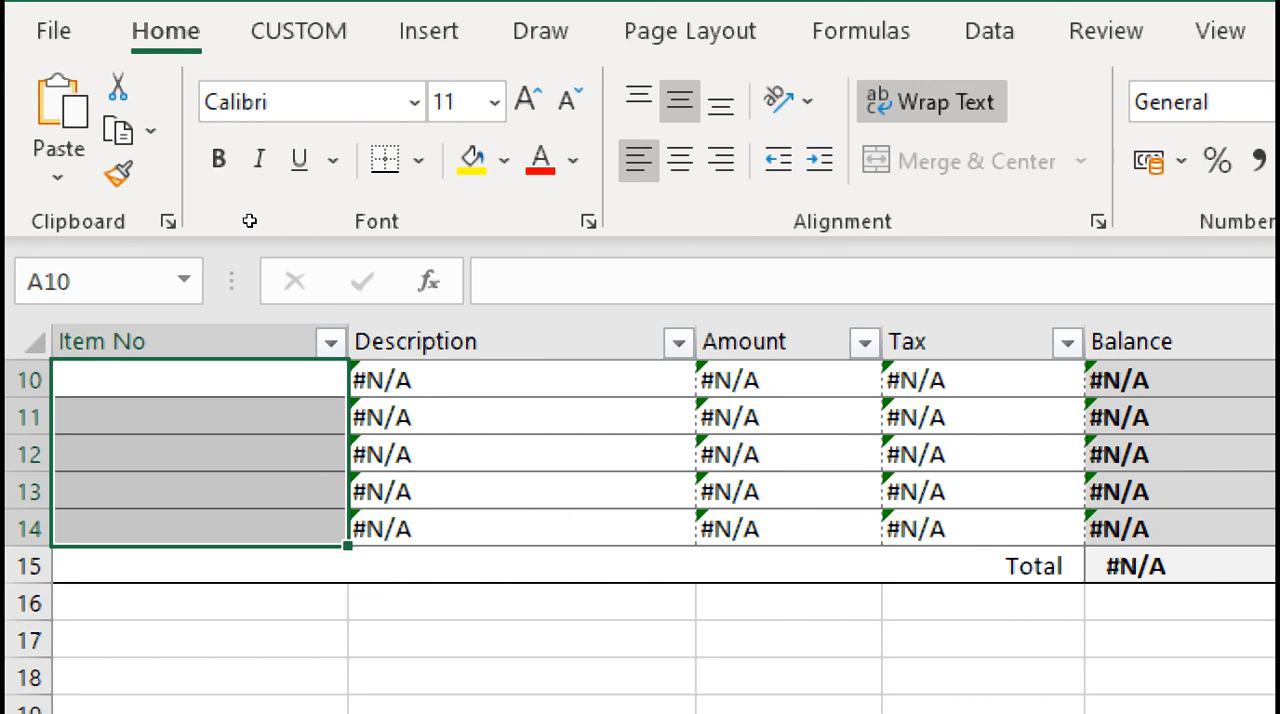
# Open the VLOOKUP formula in the first Description cell, B10, for editing directly after its equals sign
pyautogui.press('Right')
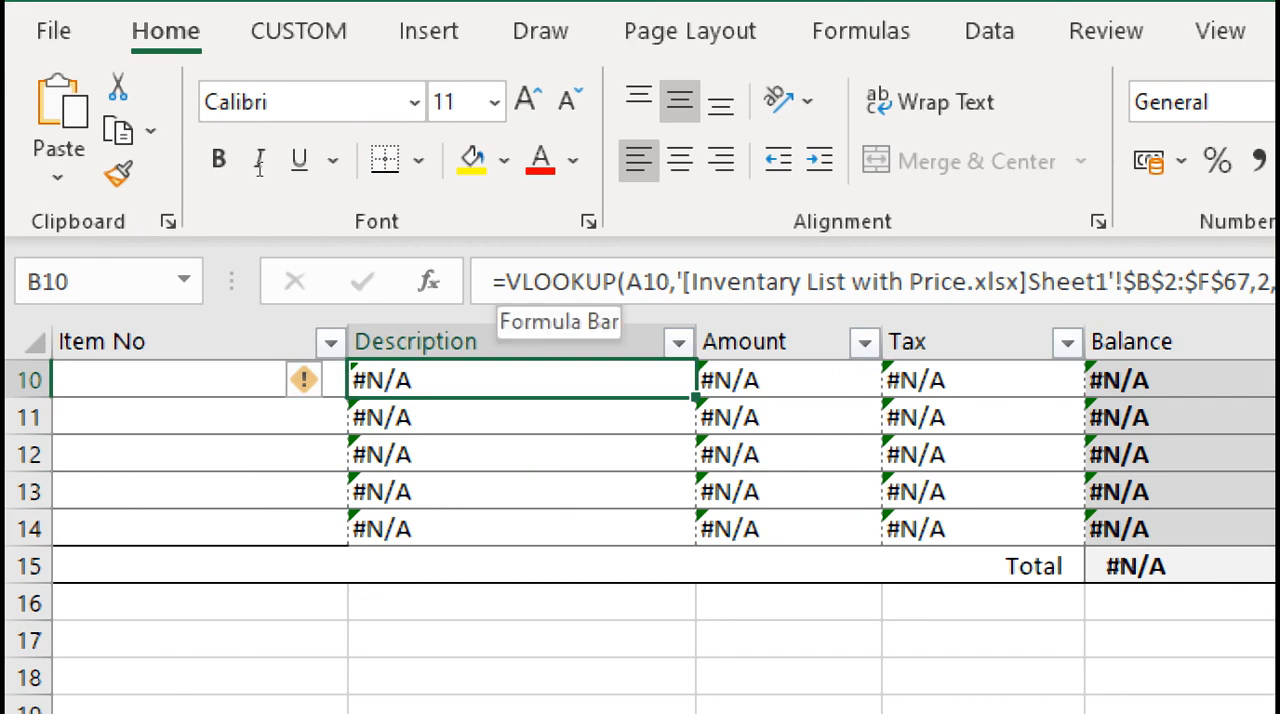
pyautogui.press('F2')
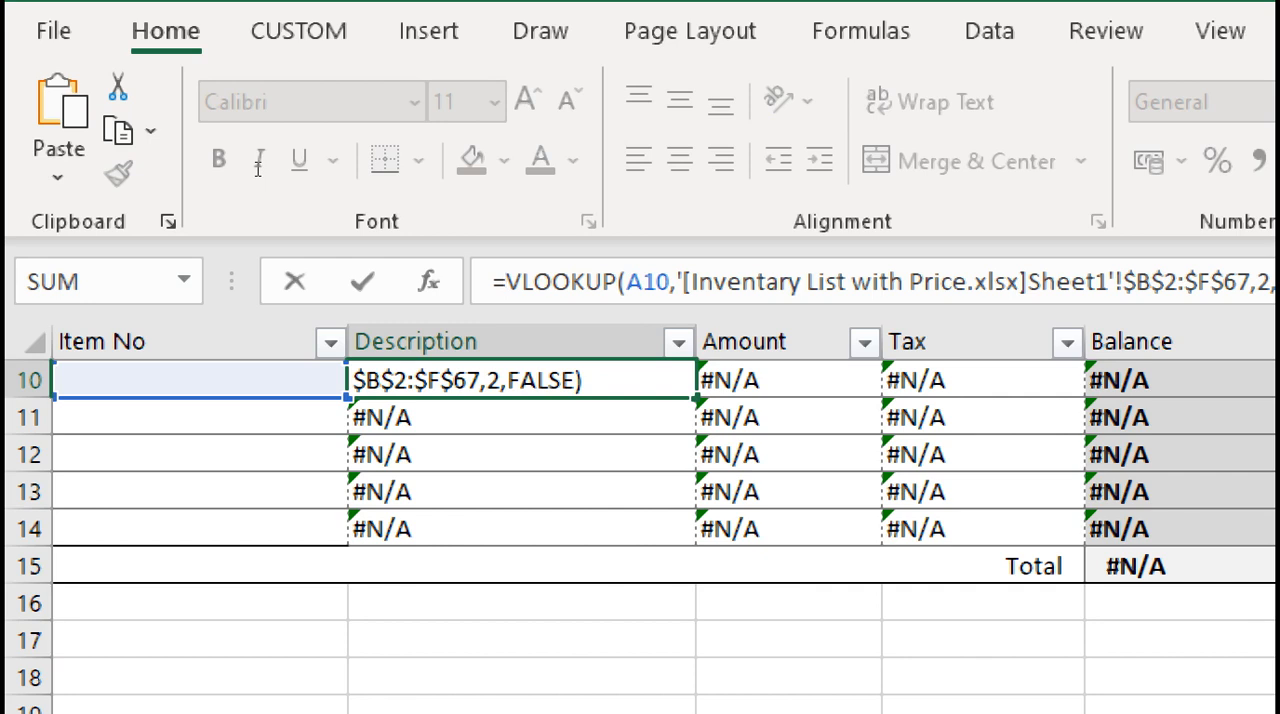
pyautogui.press('Home')
pyautogui.press('Right')
pyautogui.write('IFER')
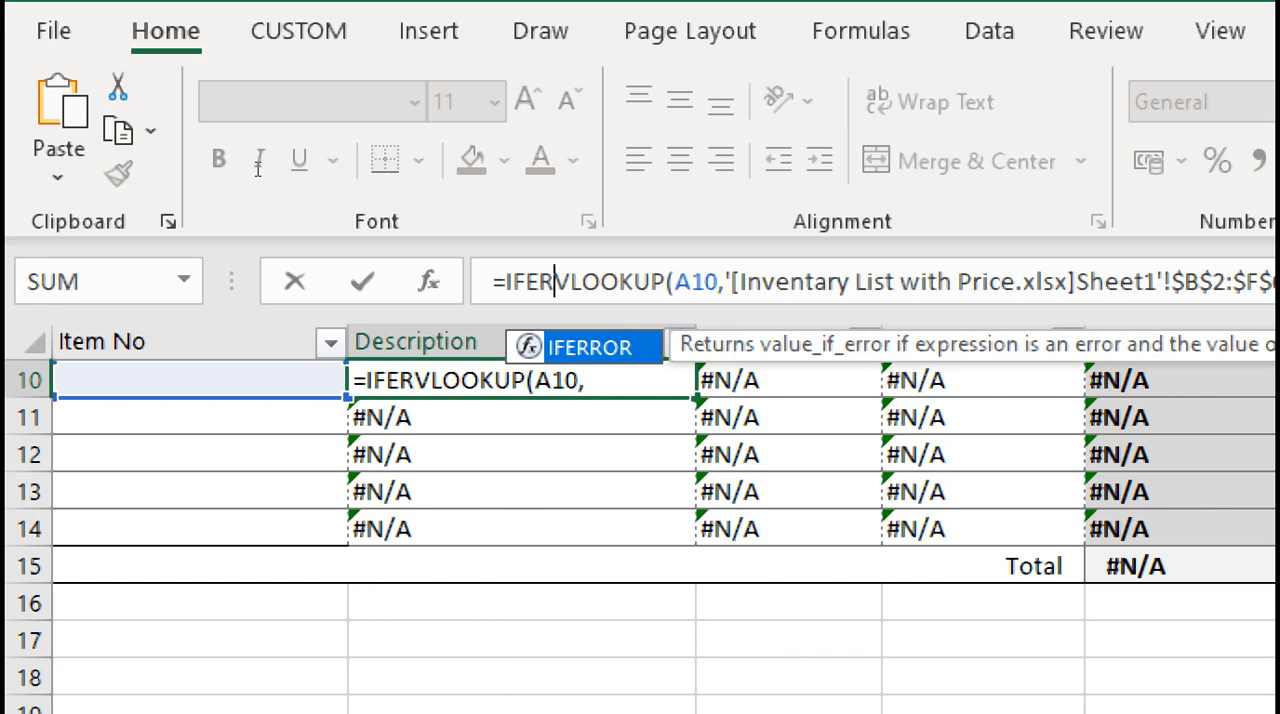
pyautogui.press('Tab')
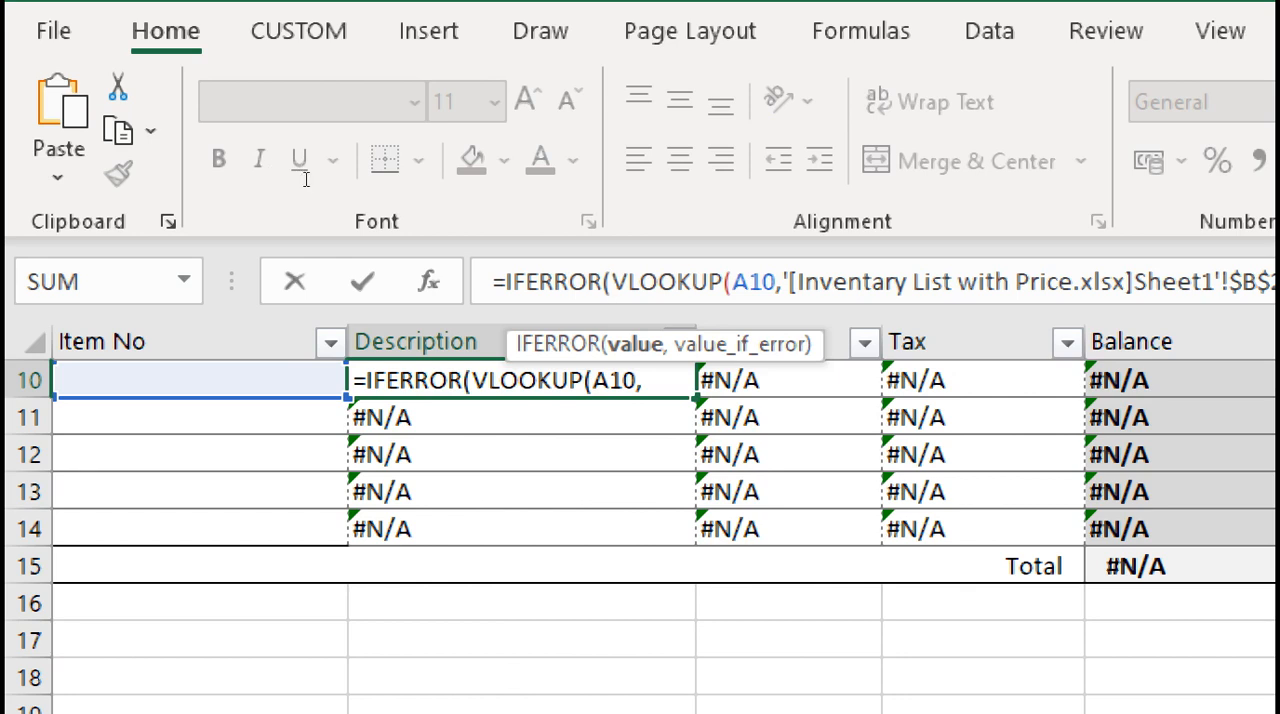
pyautogui.press('BackSpace')
pyautogui.press('BackSpace')
pyautogui.press('BackSpace')
pyautogui.press('BackSpace')
pyautogui.press('BackSpace')
pyautogui.press('BackSpace')
pyautogui.press('BackSpace')
pyautogui.press('BackSpace')
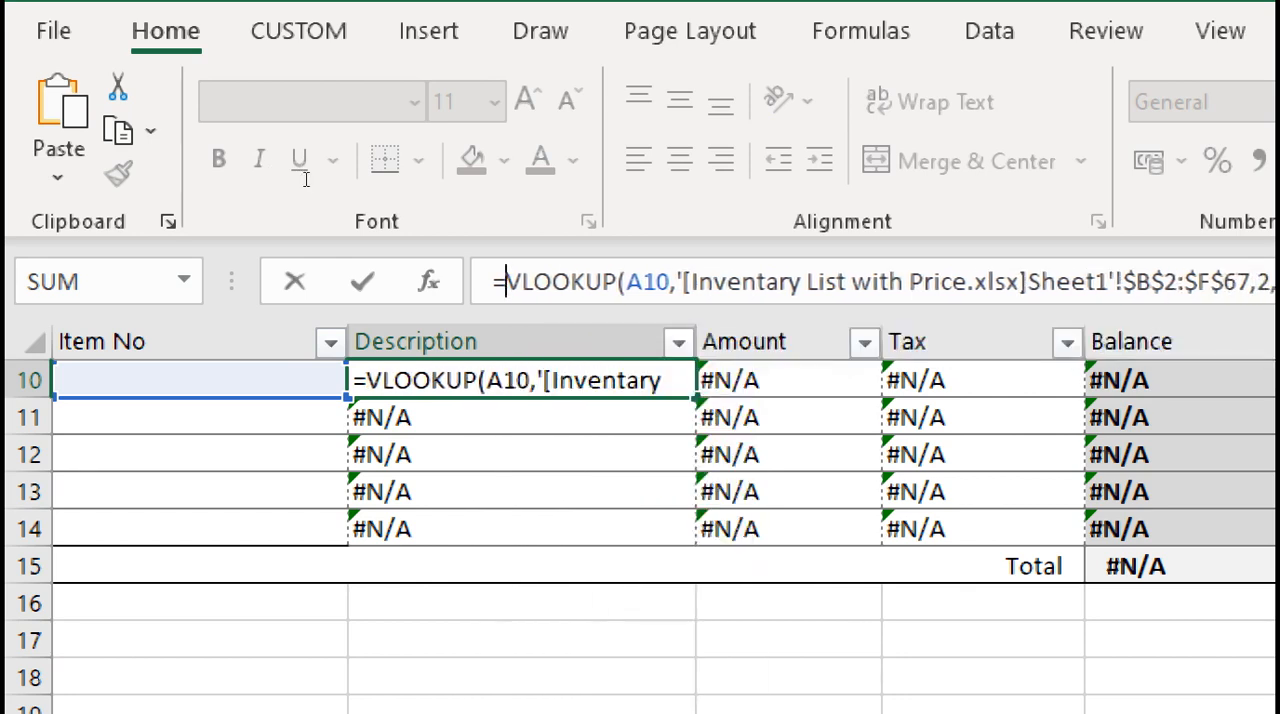
# Wrap the VLOOKUP formula in Description cell B10 in IFERROR with an empty string ("") as the value if error
pyautogui.write('IF')
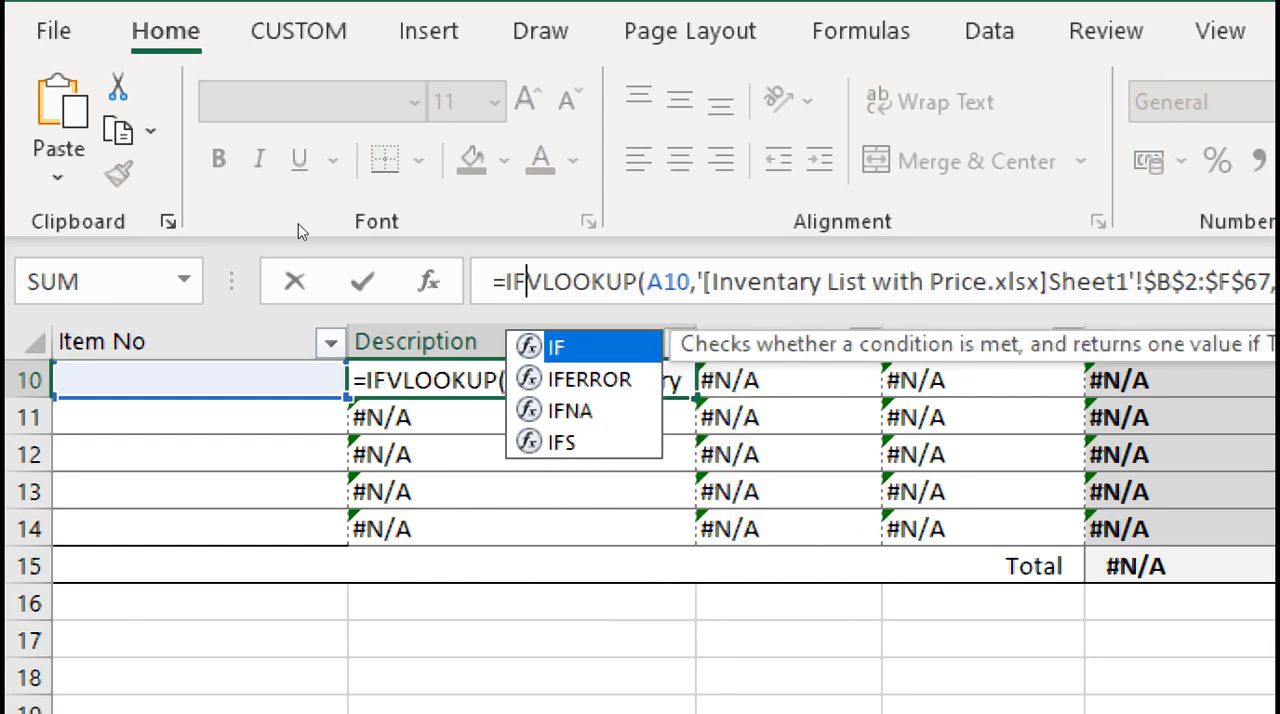
pyautogui.press('Down')
pyautogui.press('Tab')
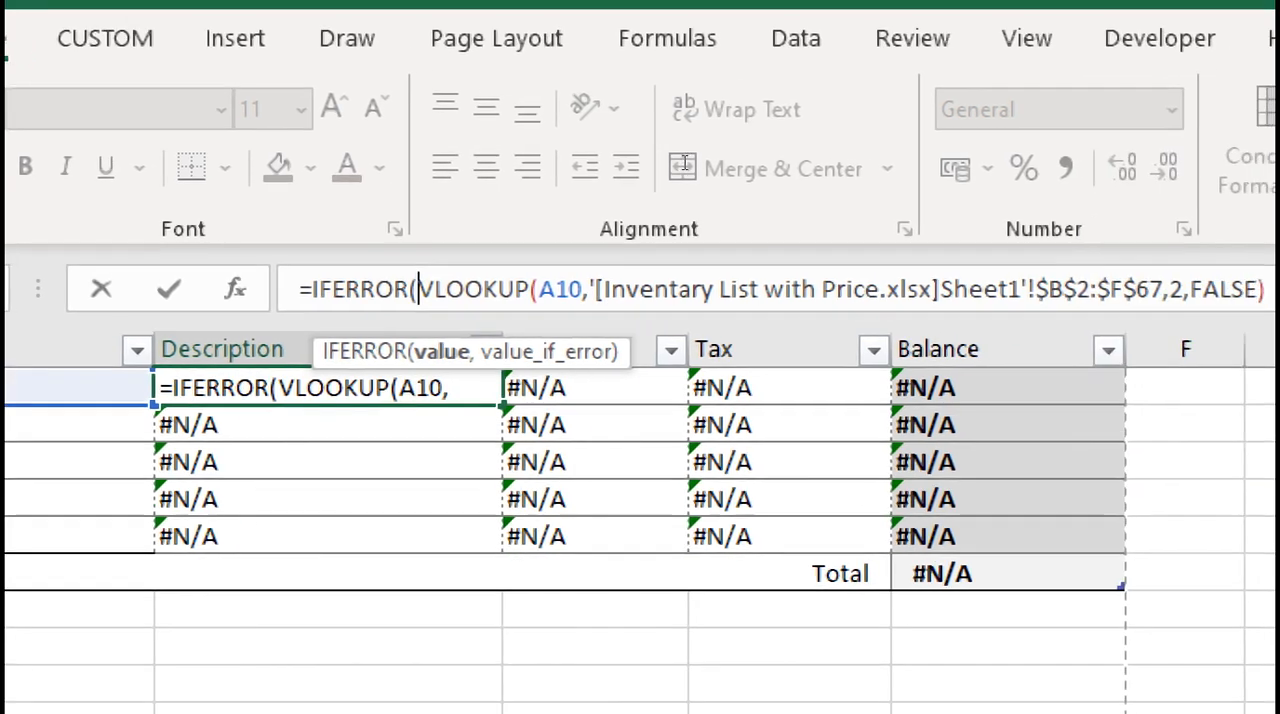
pyautogui.write(',')
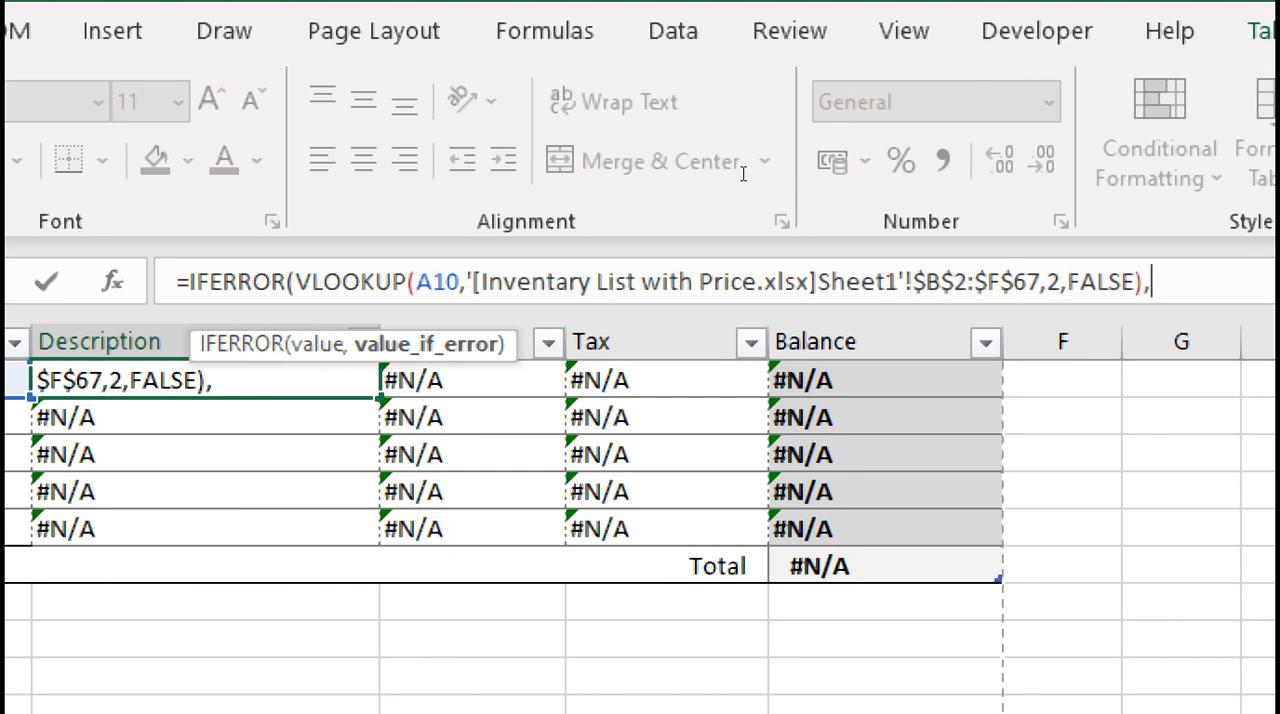
pyautogui.write('"")')
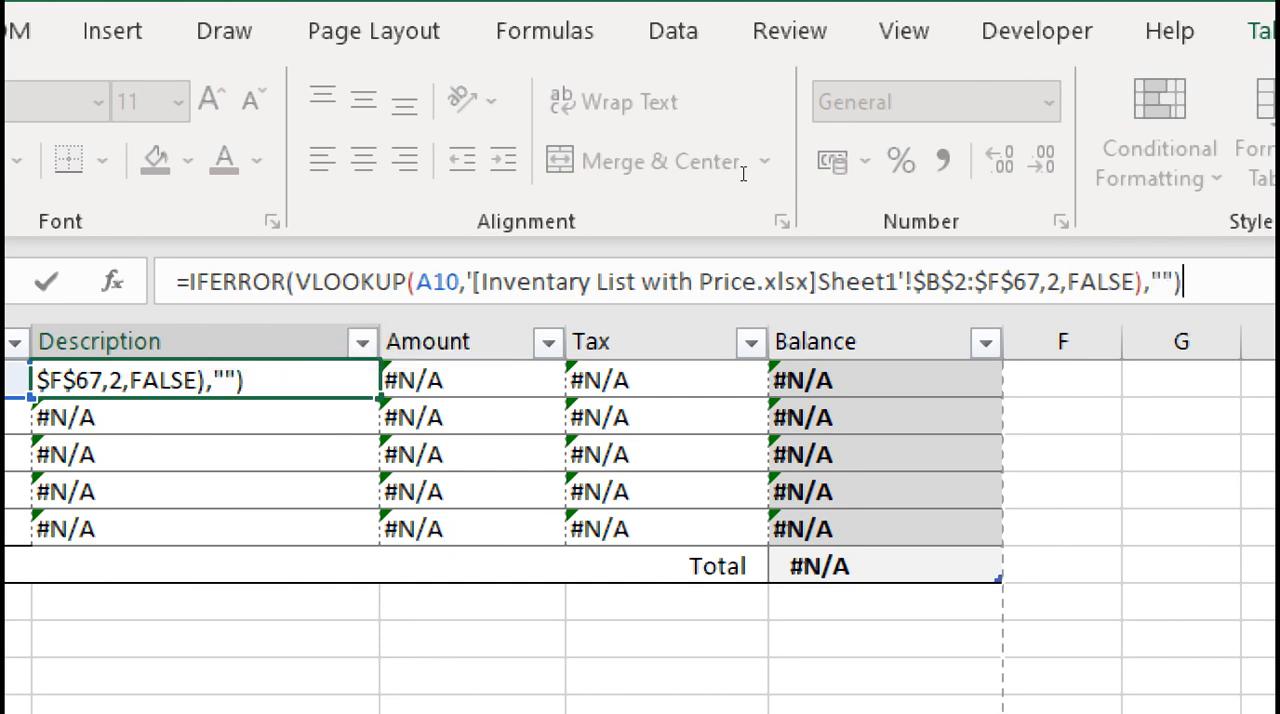
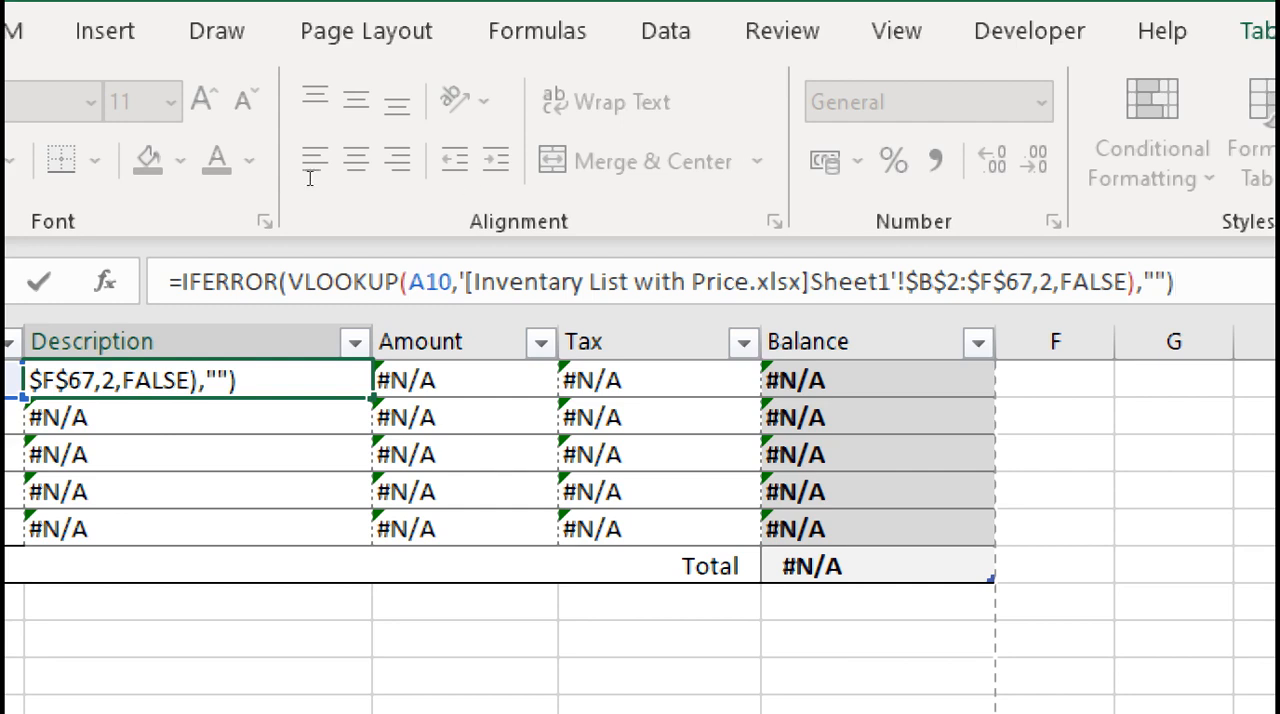
# Check the VLOOKUP argument inside IFERROR and apply the completed formula in Description cell B10
pyautogui.moveTo(310, 173); pyautogui.dragTo(735, 176)
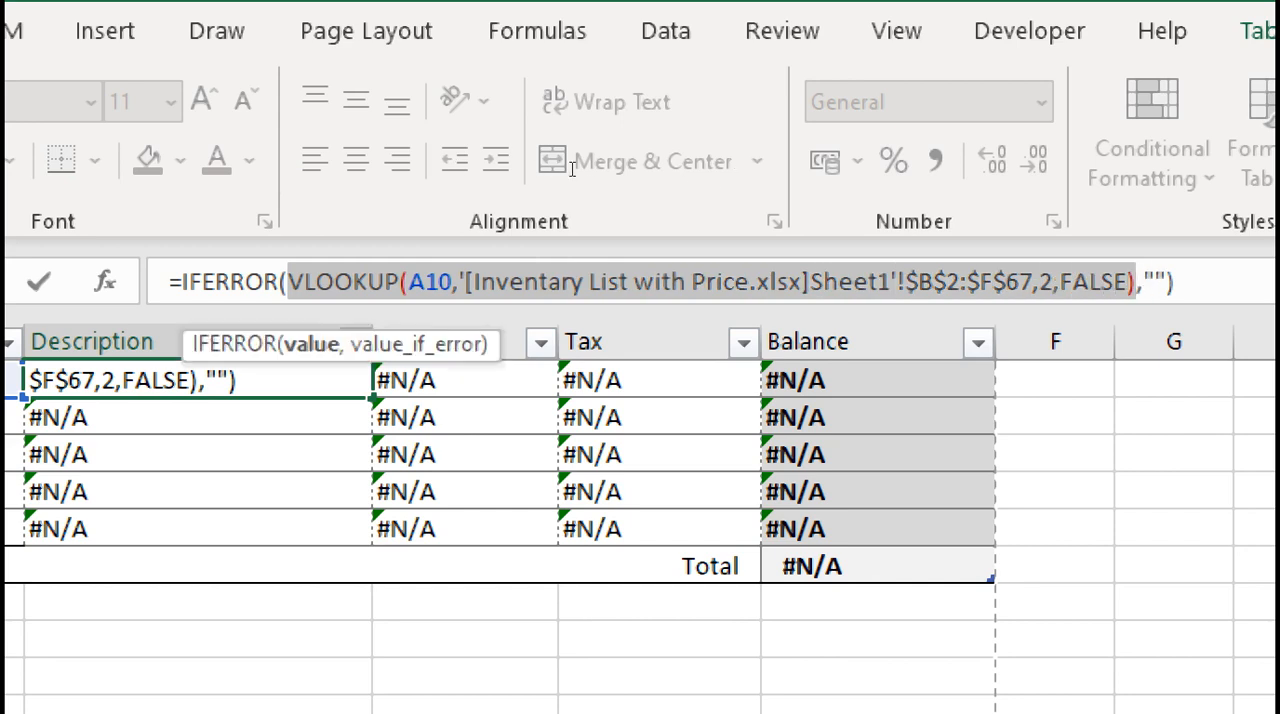
pyautogui.click(741, 173)
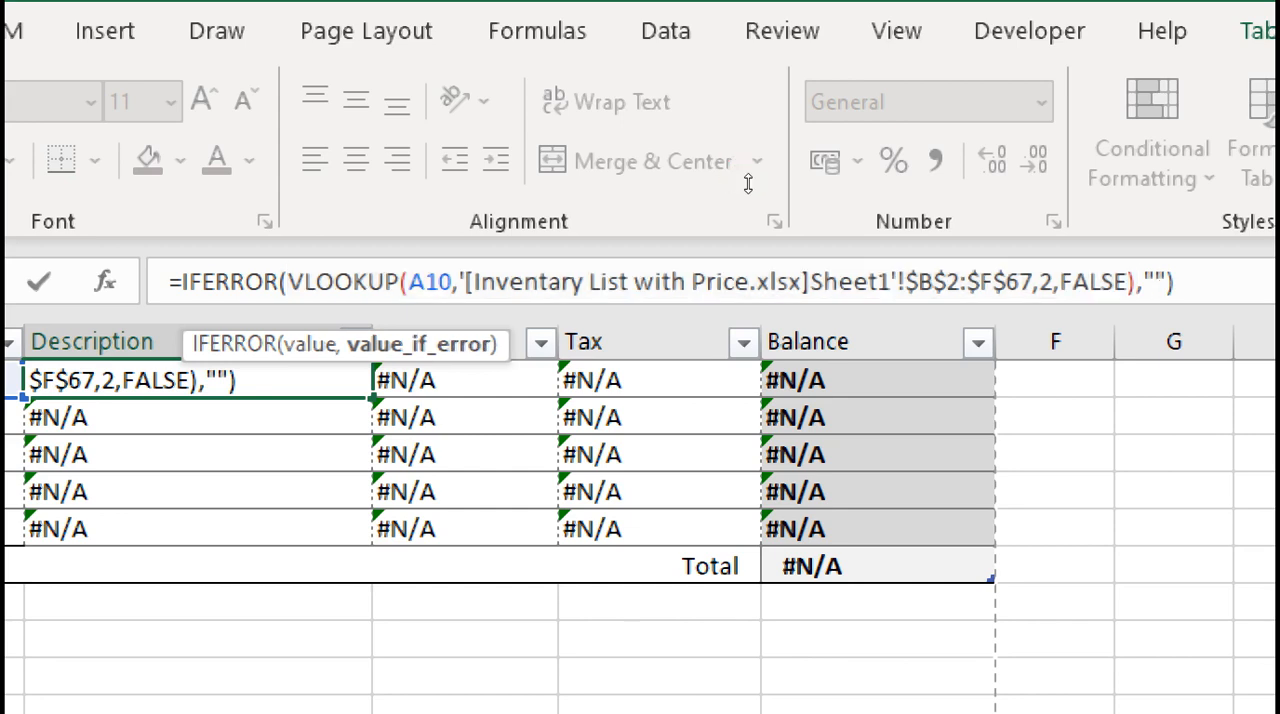
pyautogui.press('Return')
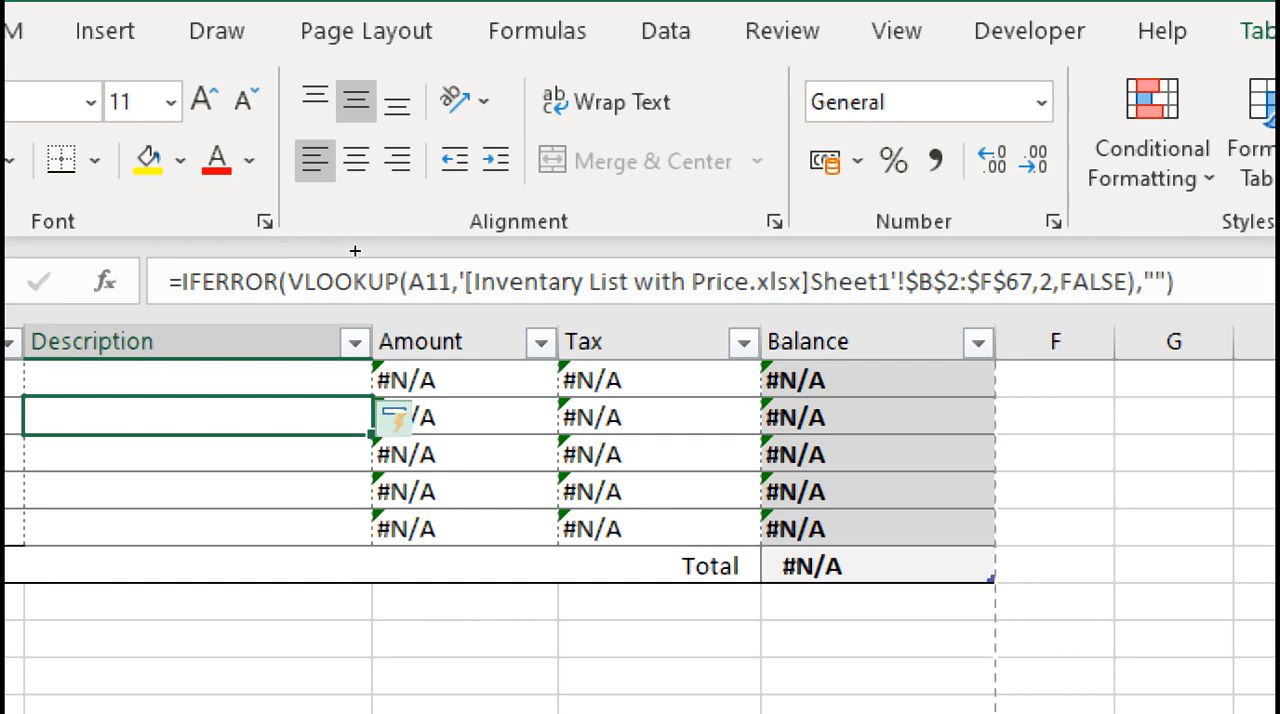
# Wrap the VLOOKUP formula in Amount cell C10 in IFERROR with an empty string ("") as the value if error
pyautogui.press('Up')
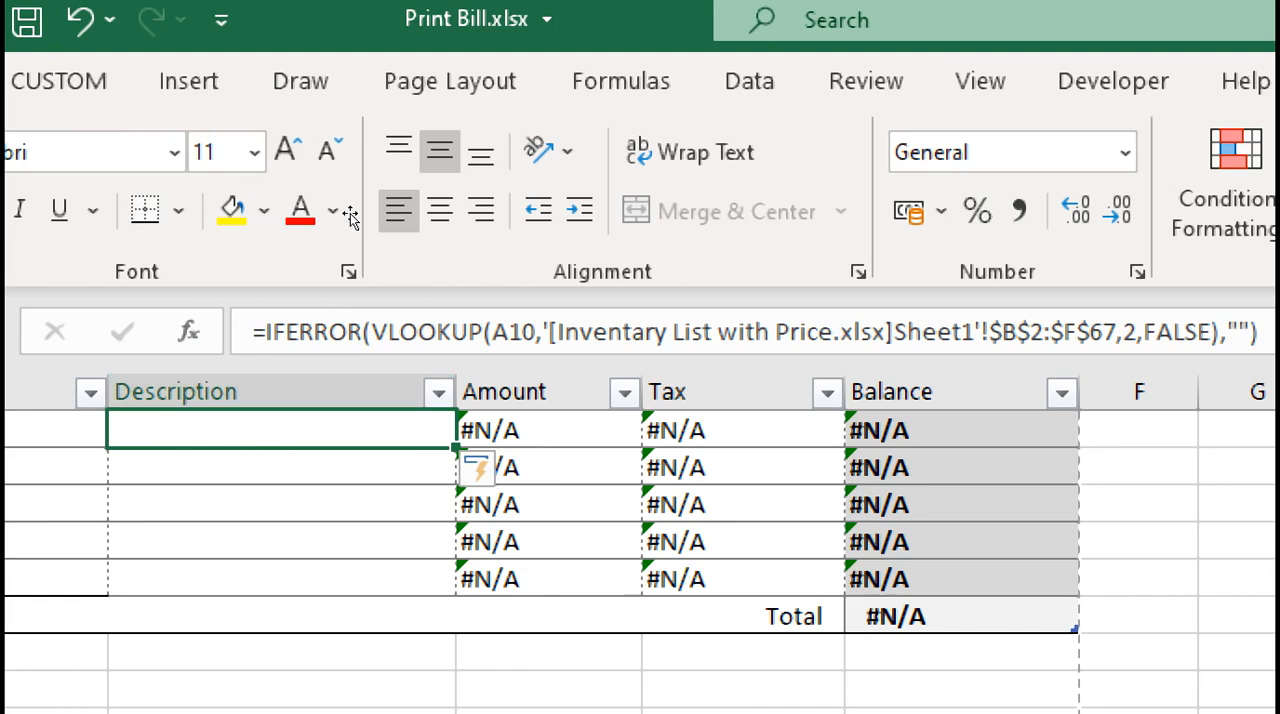
pyautogui.press('Right')
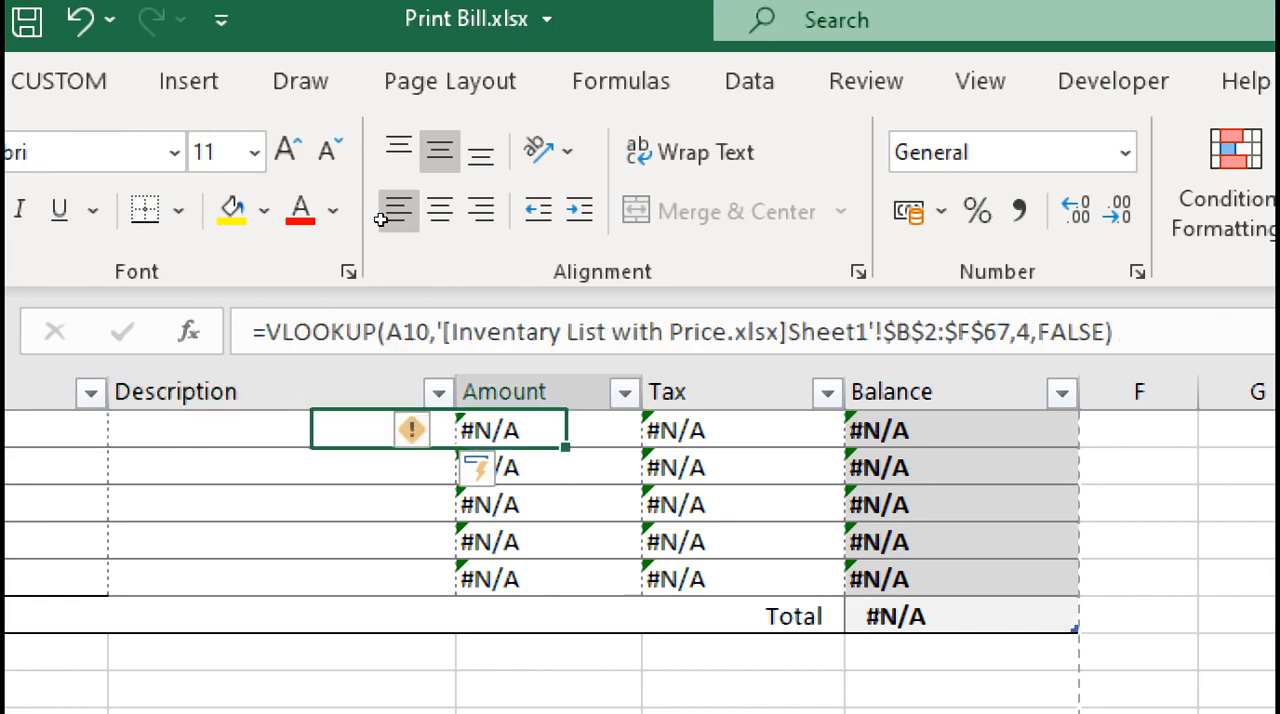
pyautogui.click(258, 332)
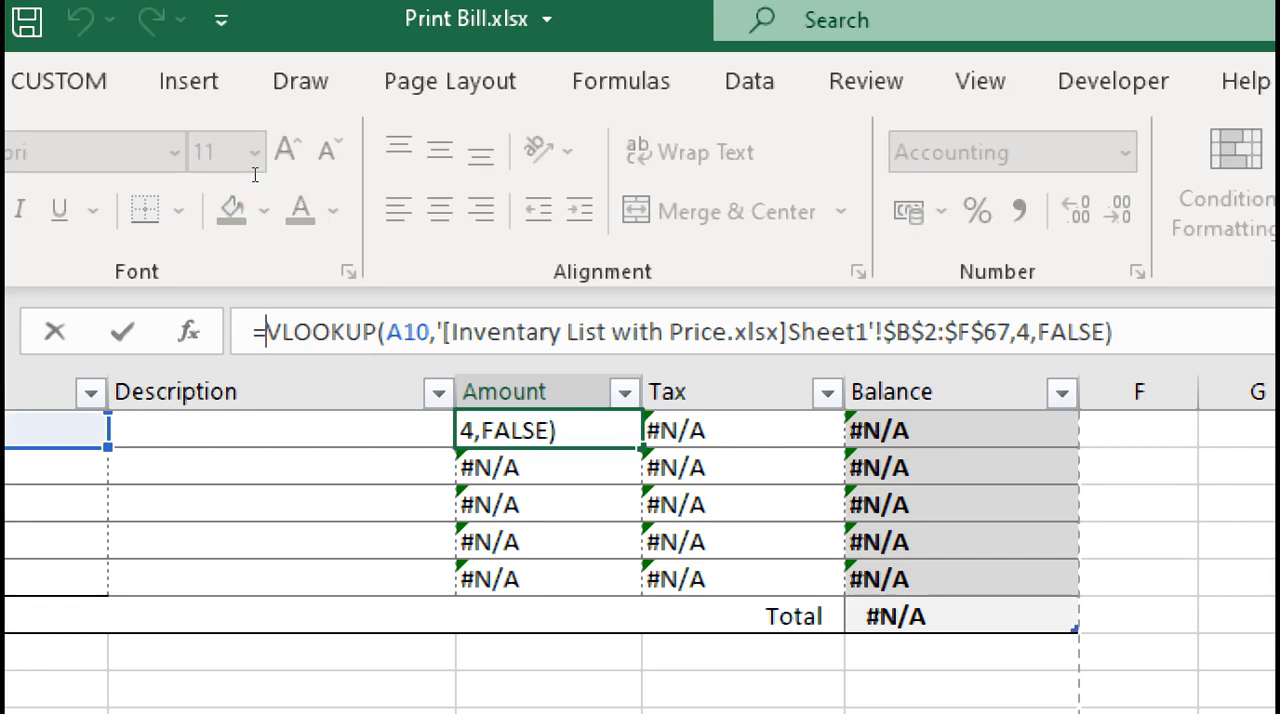
pyautogui.write('IFE')
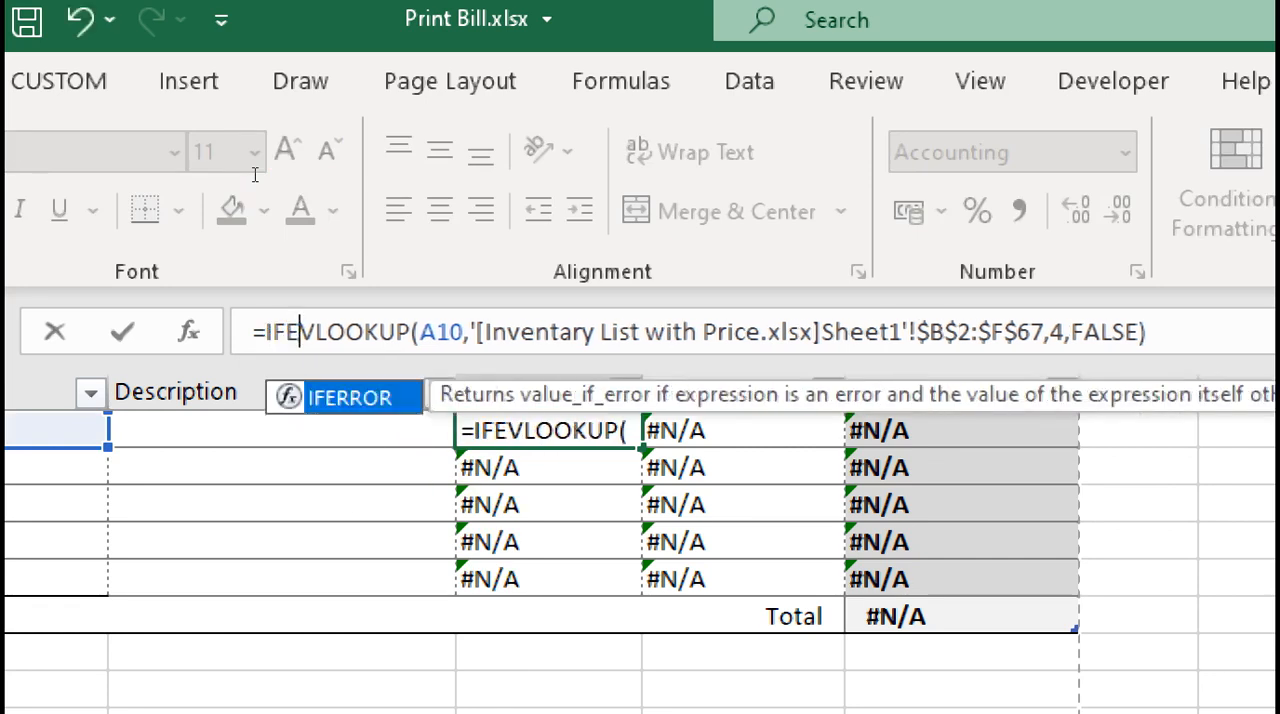
pyautogui.press('Tab')
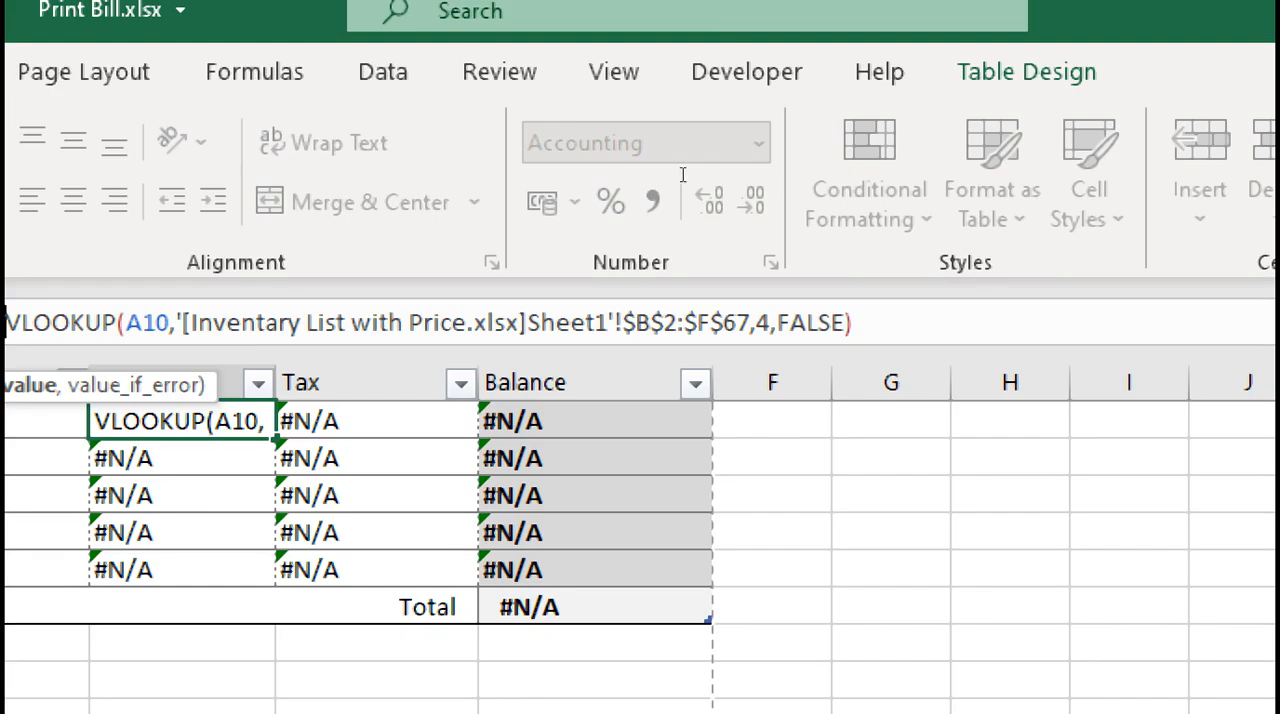
pyautogui.press('End')
pyautogui.write(',')
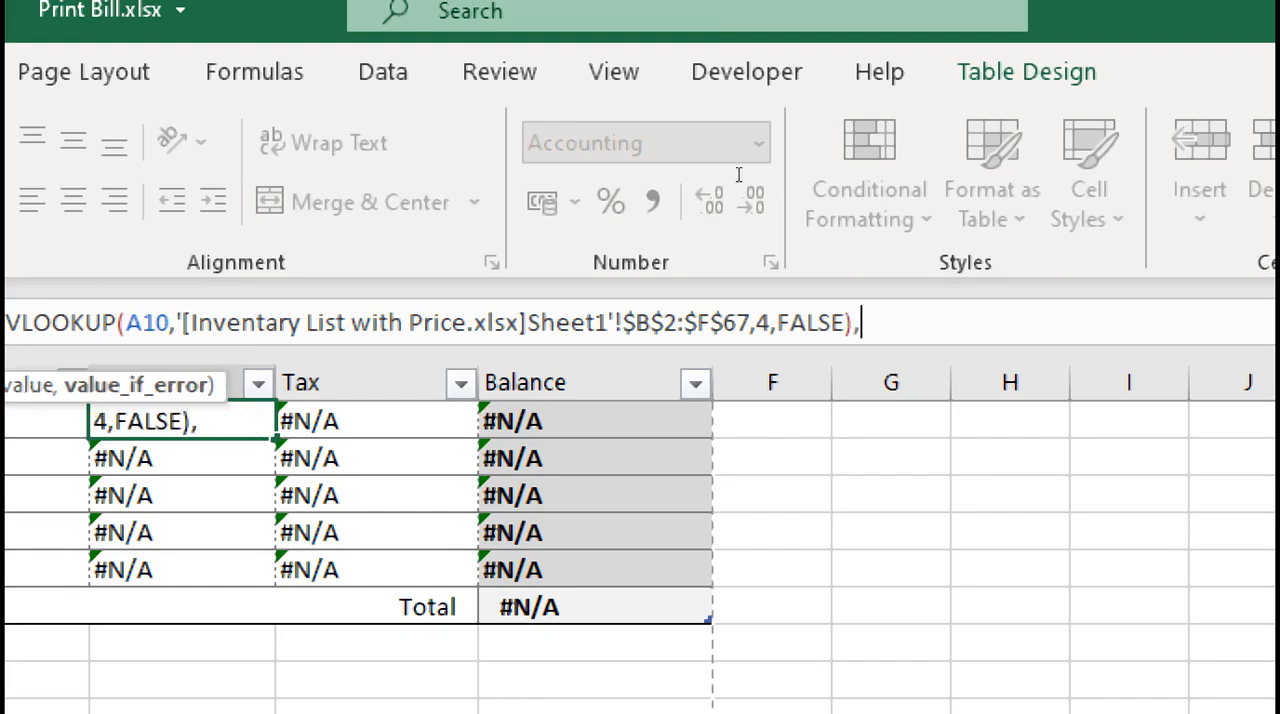
pyautogui.write('"")')
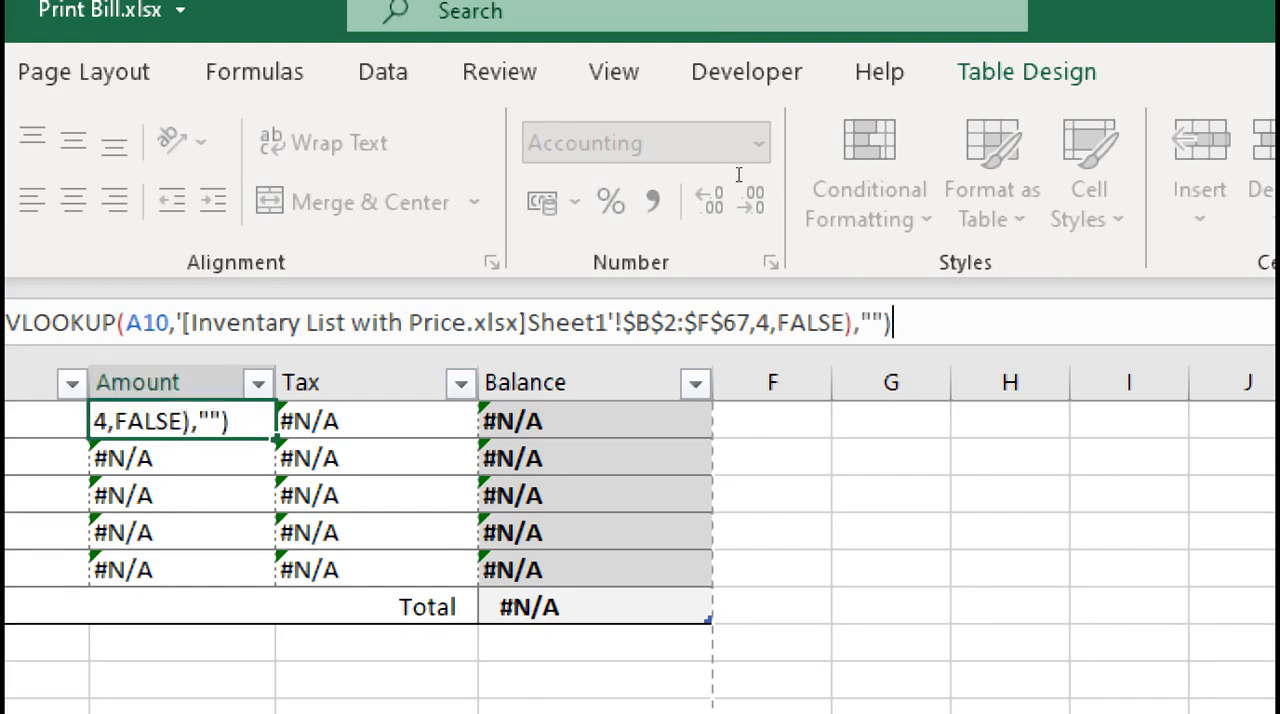
pyautogui.press('Return')
# Wrap the VLOOKUP formula in Tax cell D10 in IFERROR with an empty string ("") as the value if error
pyautogui.click(370, 420)
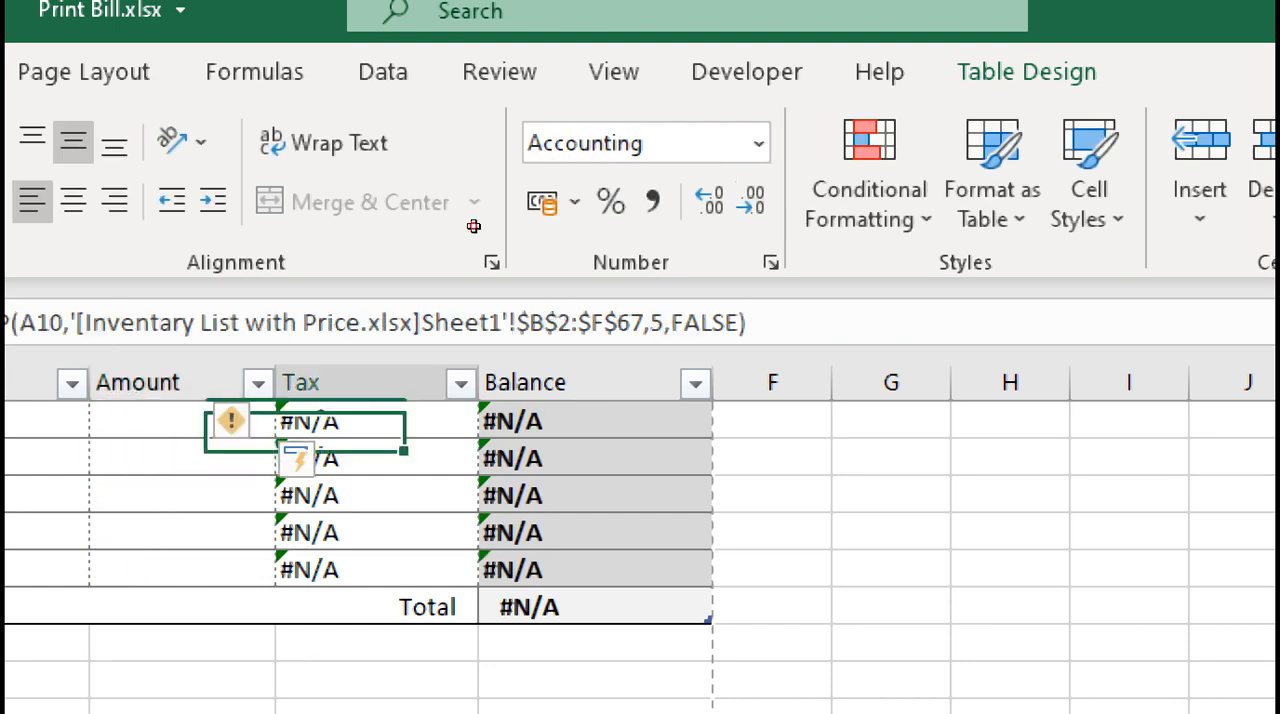
pyautogui.press('F2')
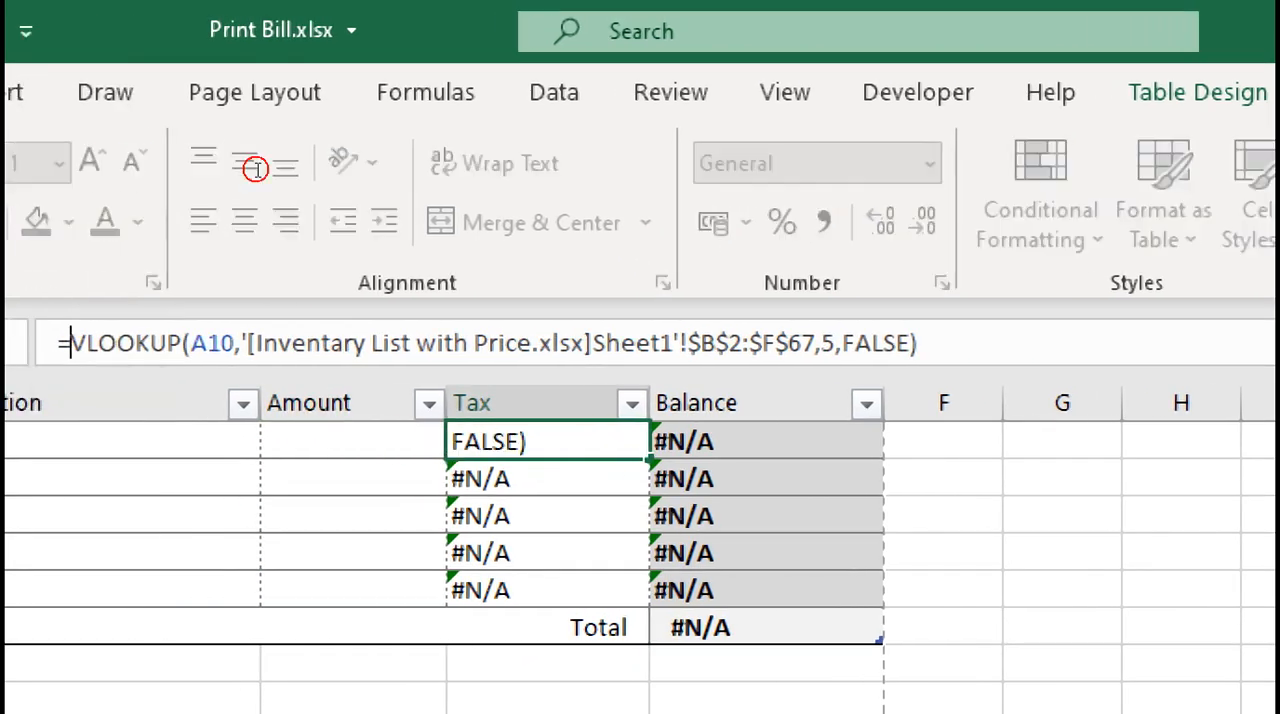
pyautogui.press('Home')
pyautogui.press('Right')
pyautogui.write('IF(')
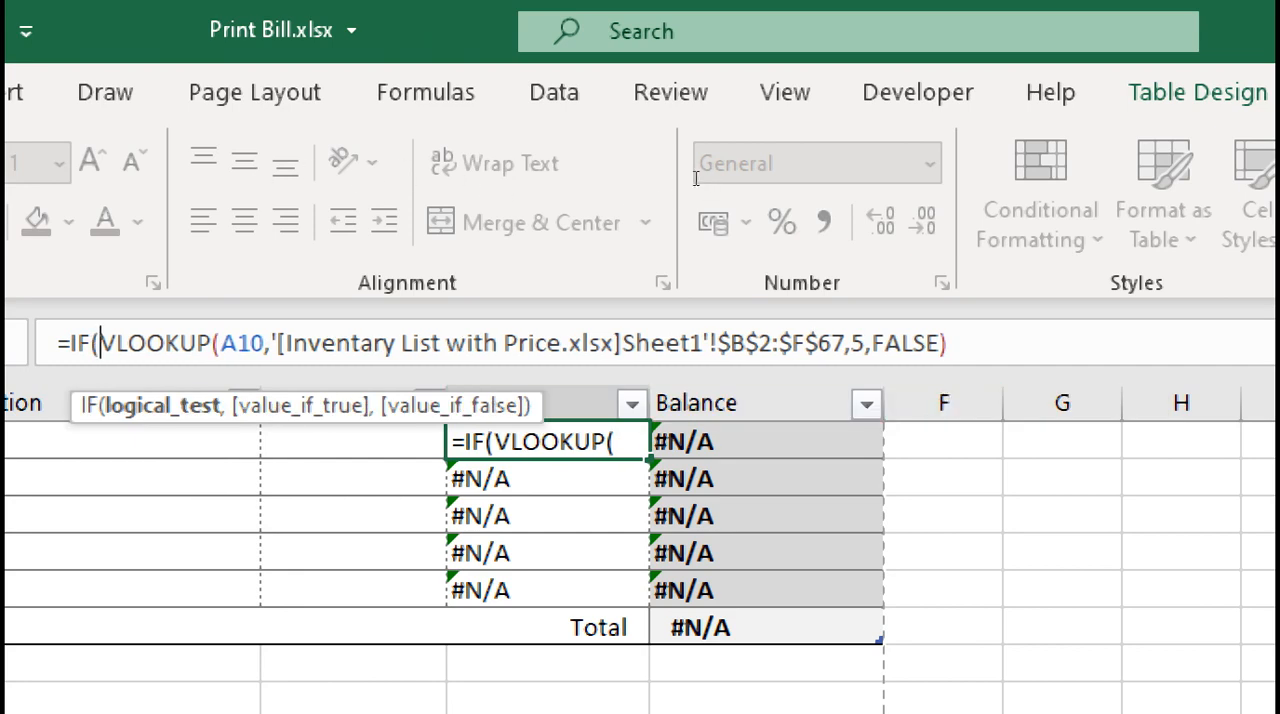
pyautogui.write('E')
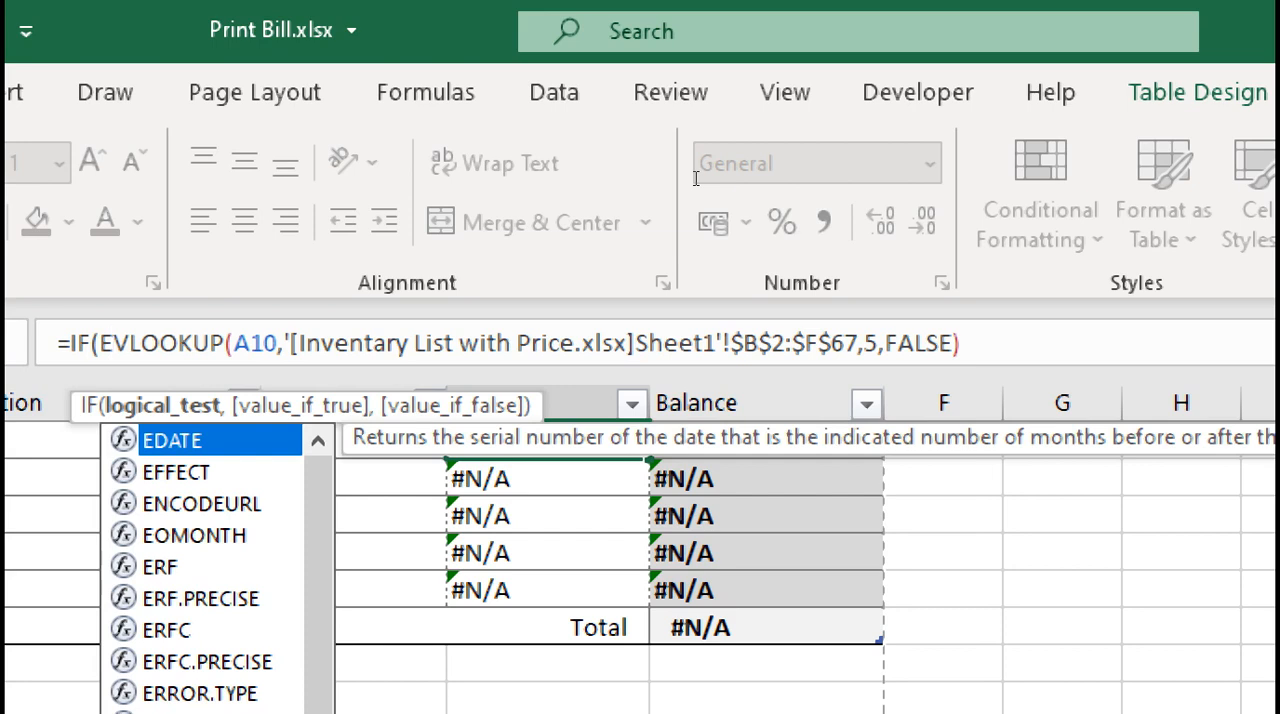
pyautogui.press('BackSpace')
pyautogui.press('BackSpace')
pyautogui.write('E')
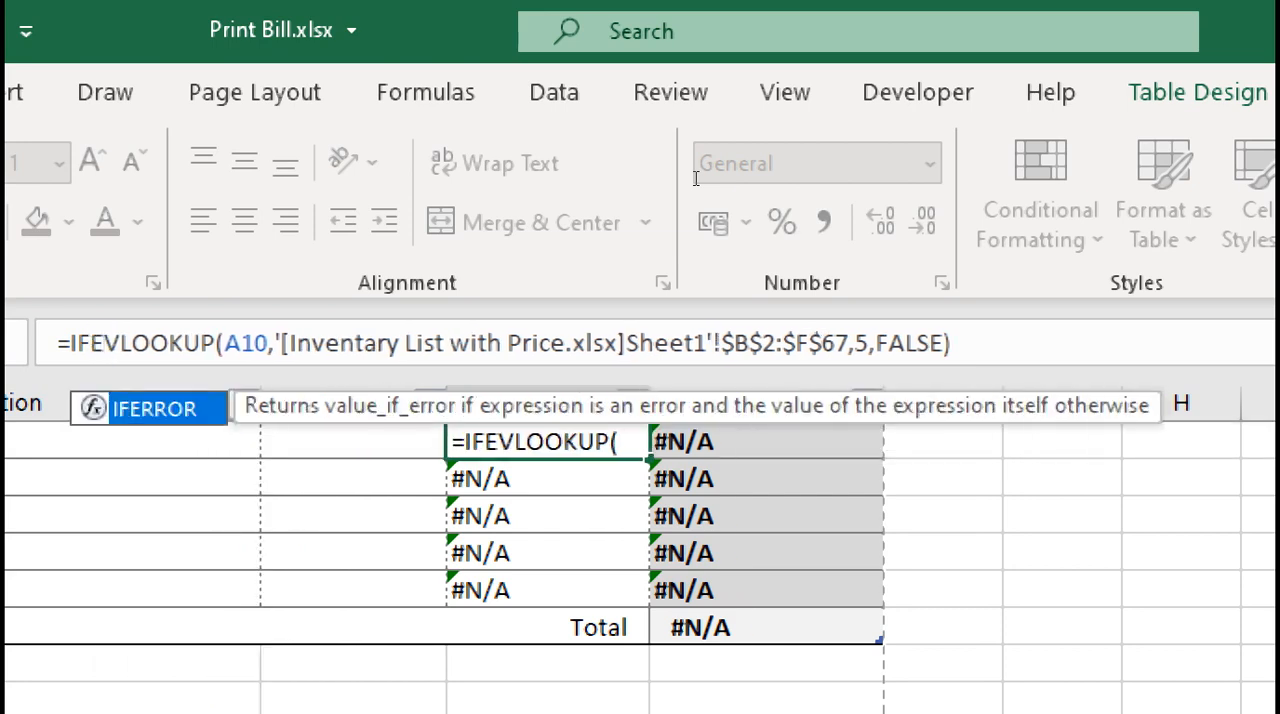
pyautogui.press('Tab')
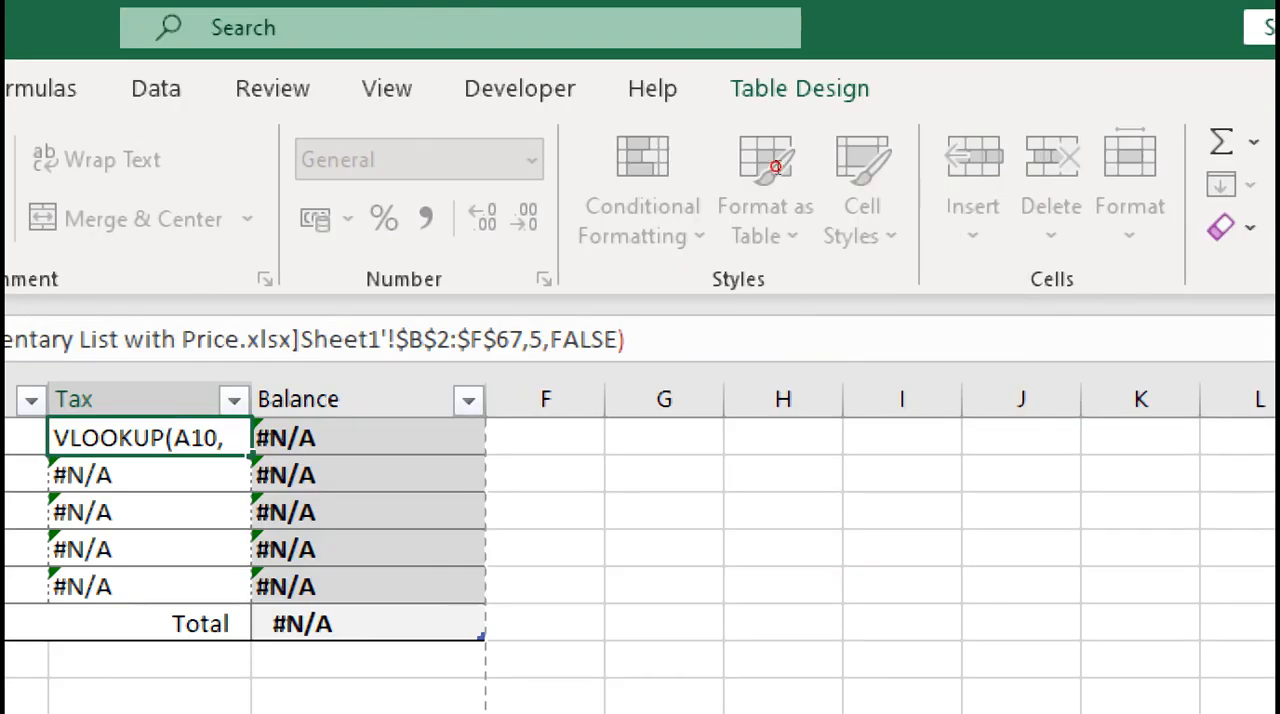
pyautogui.write(',""')
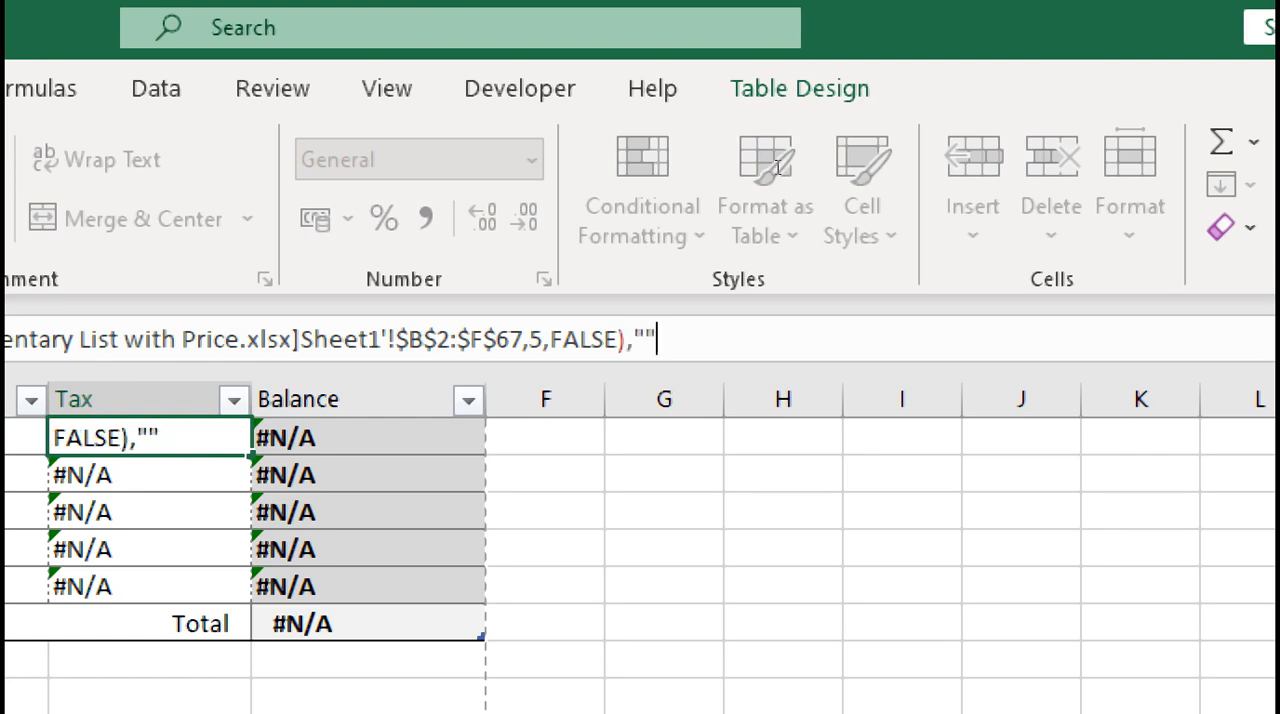
pyautogui.write(')')
pyautogui.press('Return')
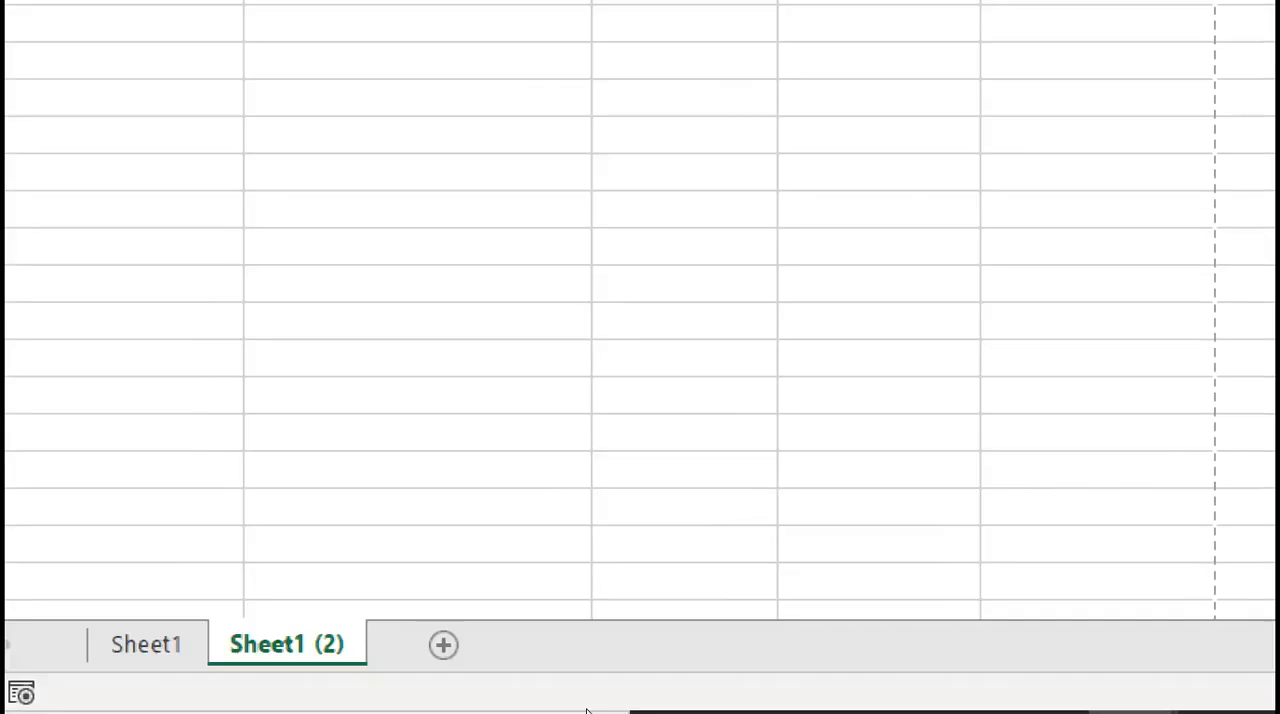
# Switch to Magnifier and reduce the screen magnification to 100%
pyautogui.moveTo(587, 711)
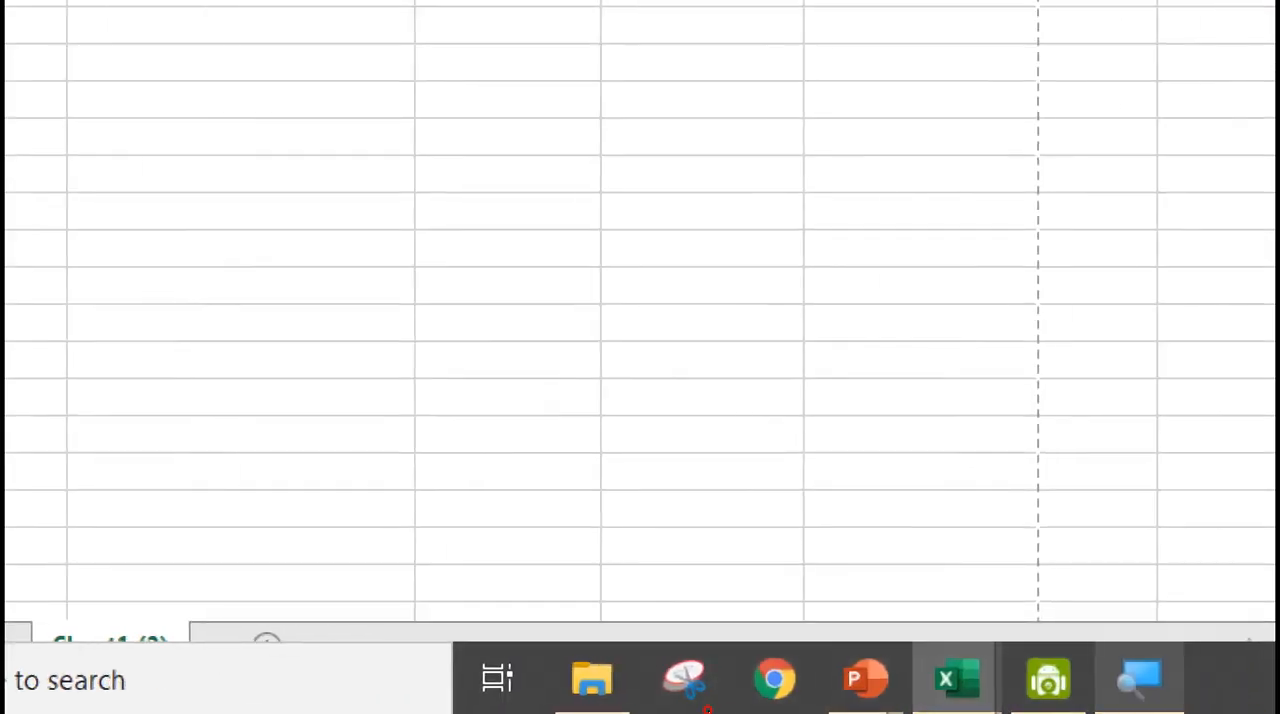
pyautogui.click(1140, 680)
pyautogui.click(100, 551)
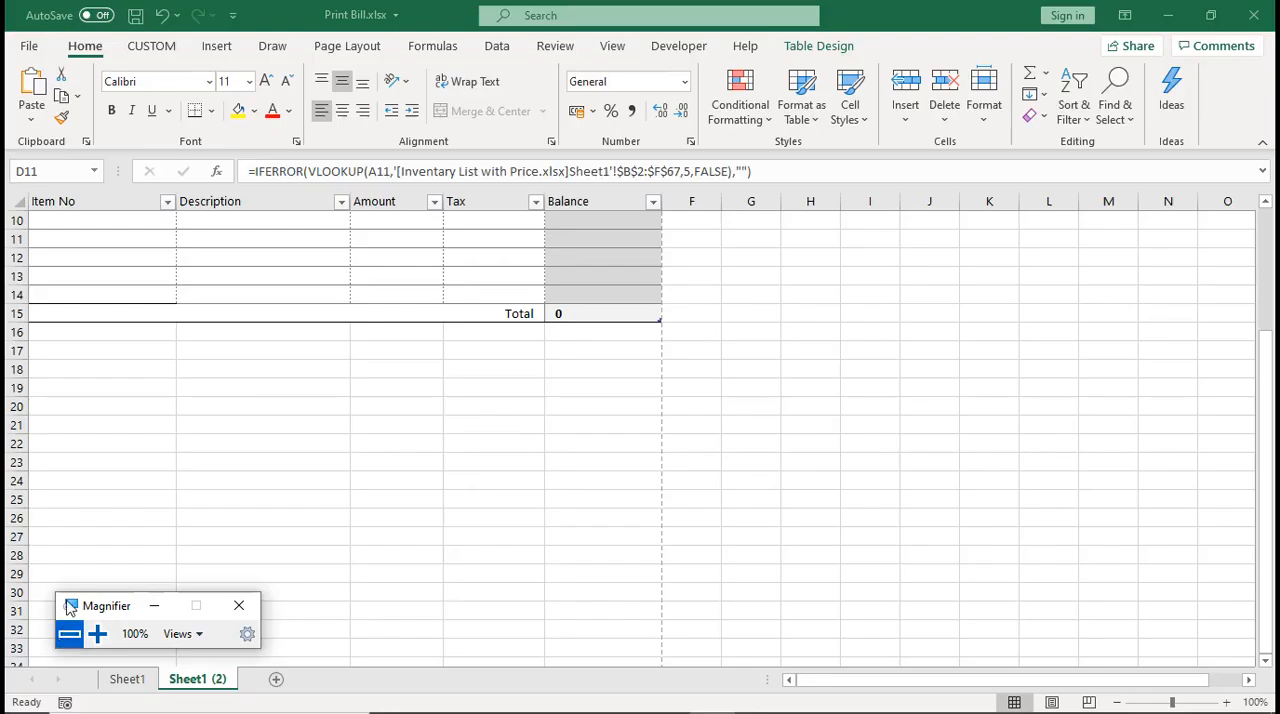
pyautogui.click(83, 487)
# Wrap the Customer Name VLOOKUP formula in cell E7 in IFERROR with an empty string ("") as the value if error
pyautogui.scroll(3, 83, 488)
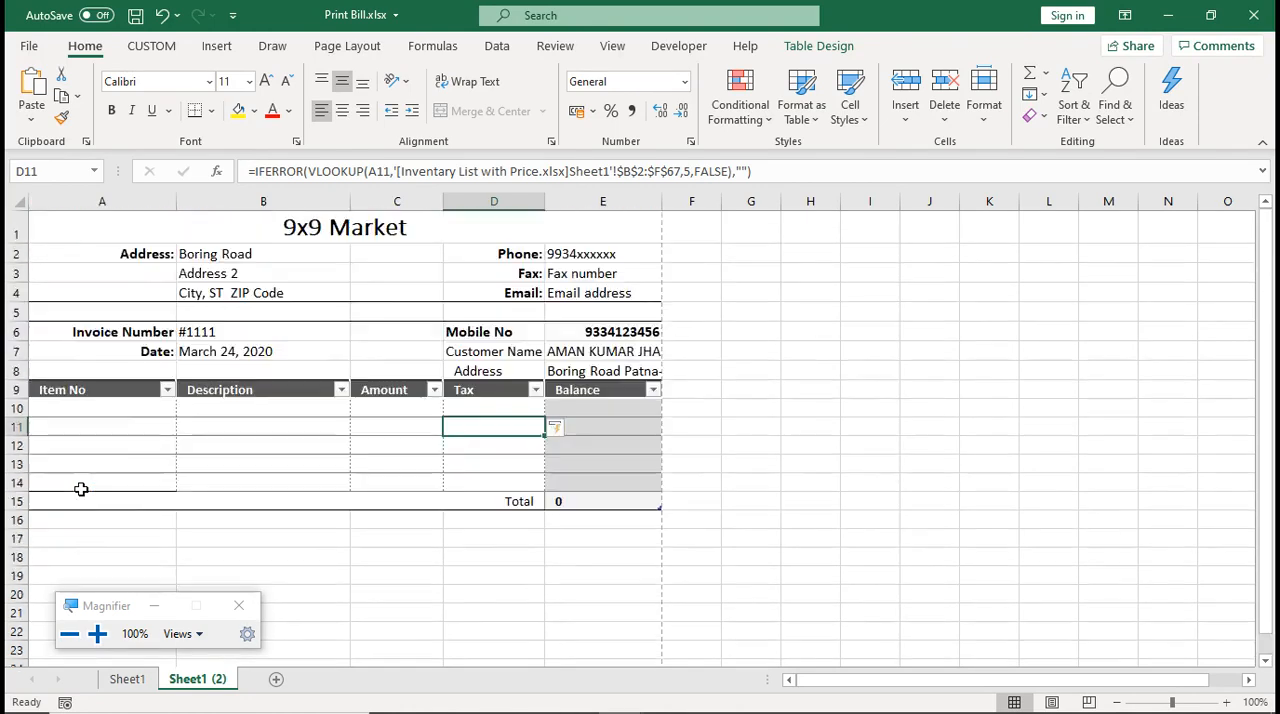
pyautogui.click(829, 407)
pyautogui.click(616, 350)
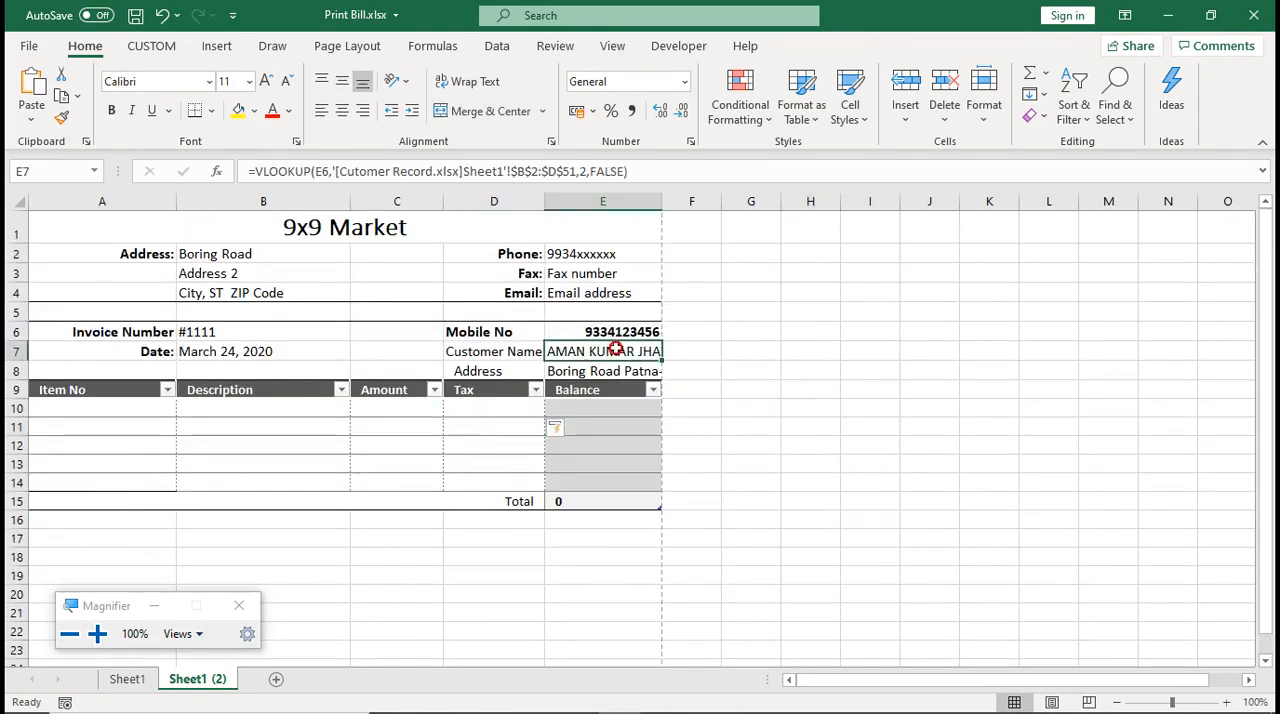
pyautogui.click(258, 171)
pyautogui.write('IFER')
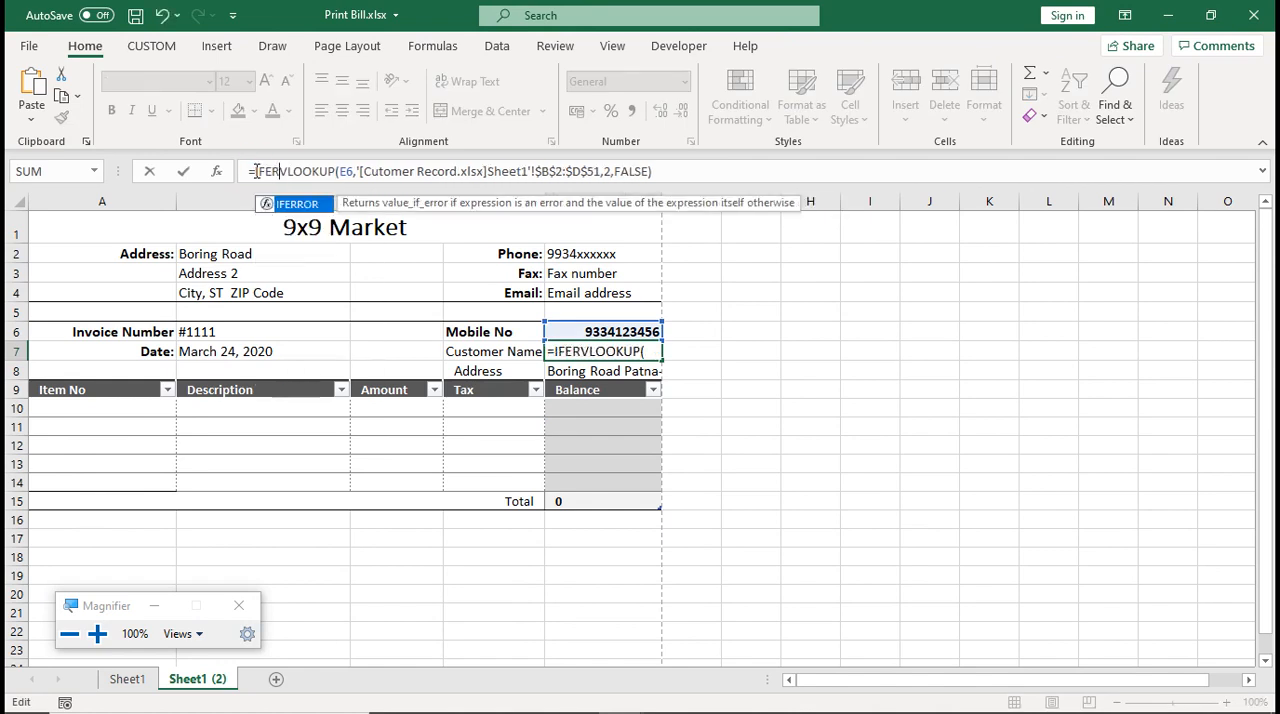
pyautogui.press('Tab')
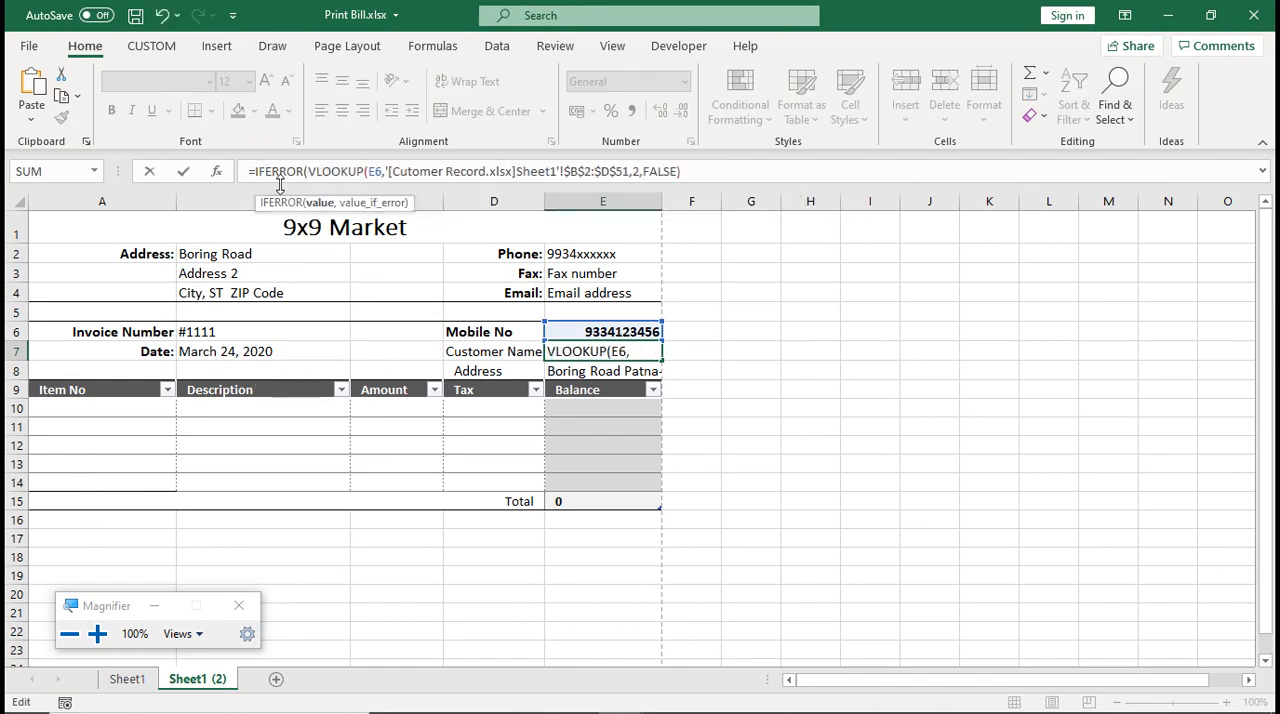
pyautogui.click(689, 172)
pyautogui.write(',')
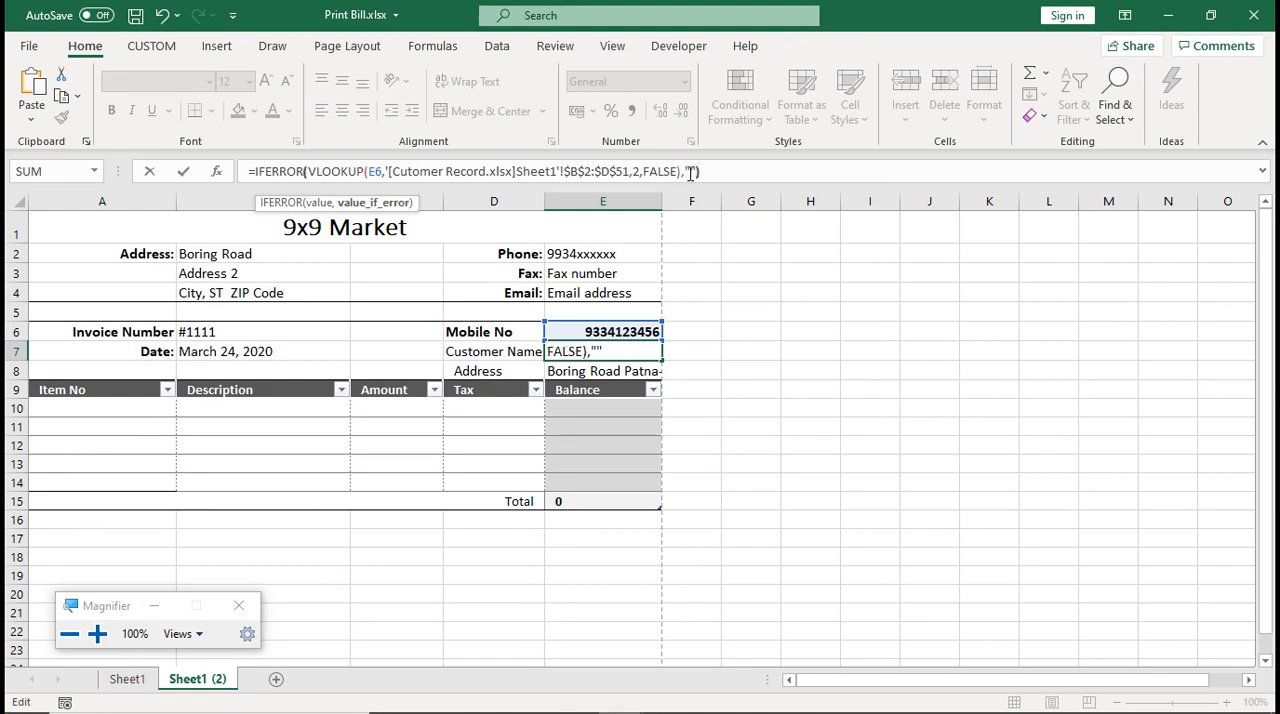
pyautogui.write('"")')
pyautogui.press('Return')
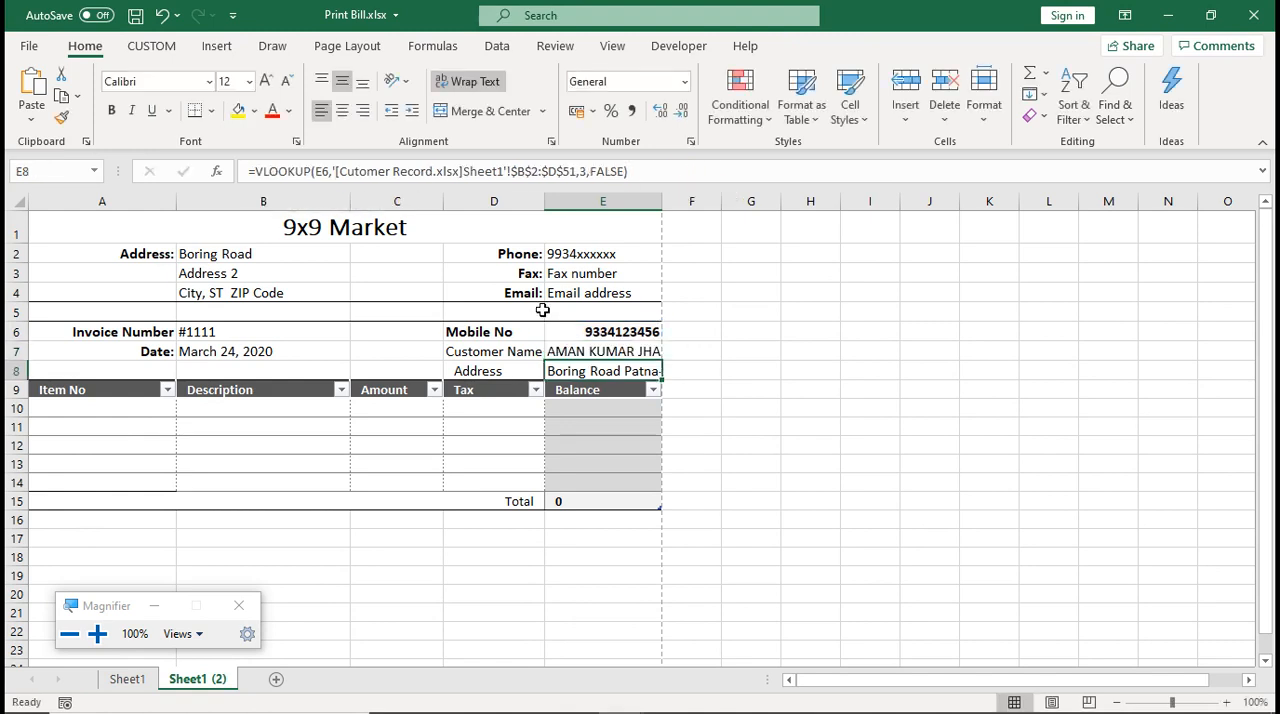
# Wrap the customer Address VLOOKUP formula in cell E8 in IFERROR with an empty string ("") as the value if error
pyautogui.click(560, 350)
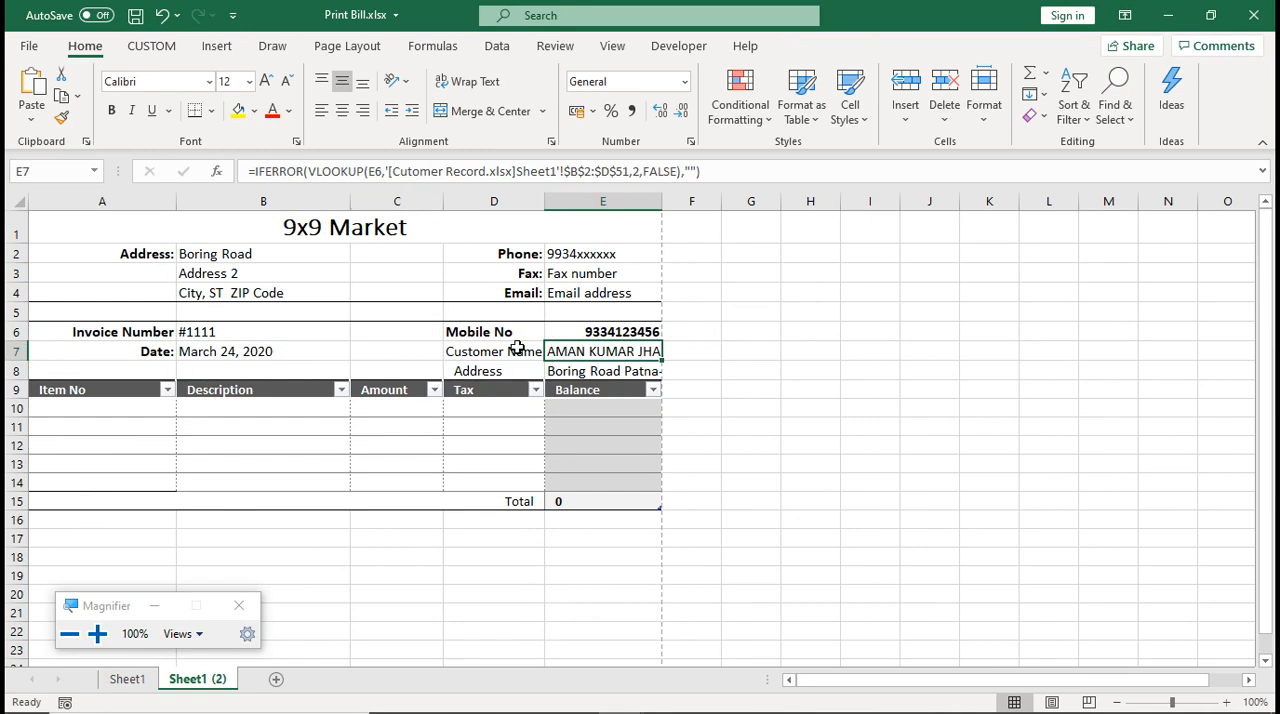
pyautogui.click(552, 368)
pyautogui.click(256, 172)
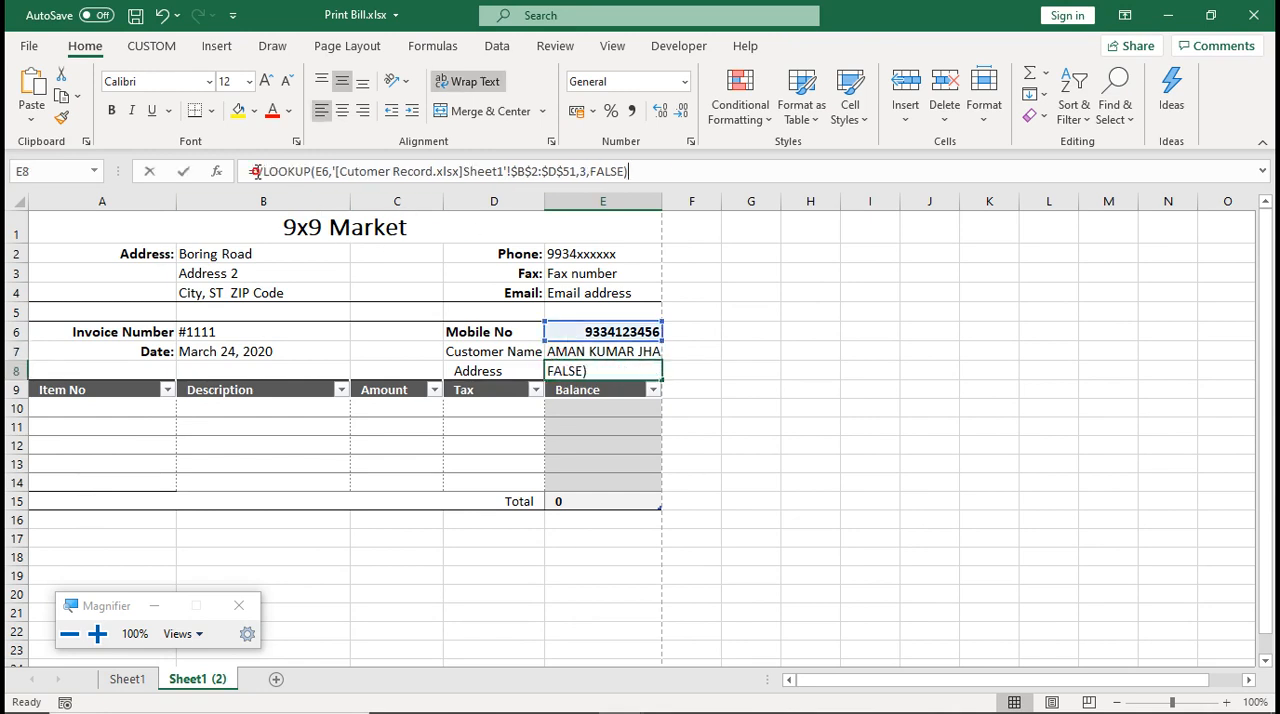
pyautogui.write('IFEE')
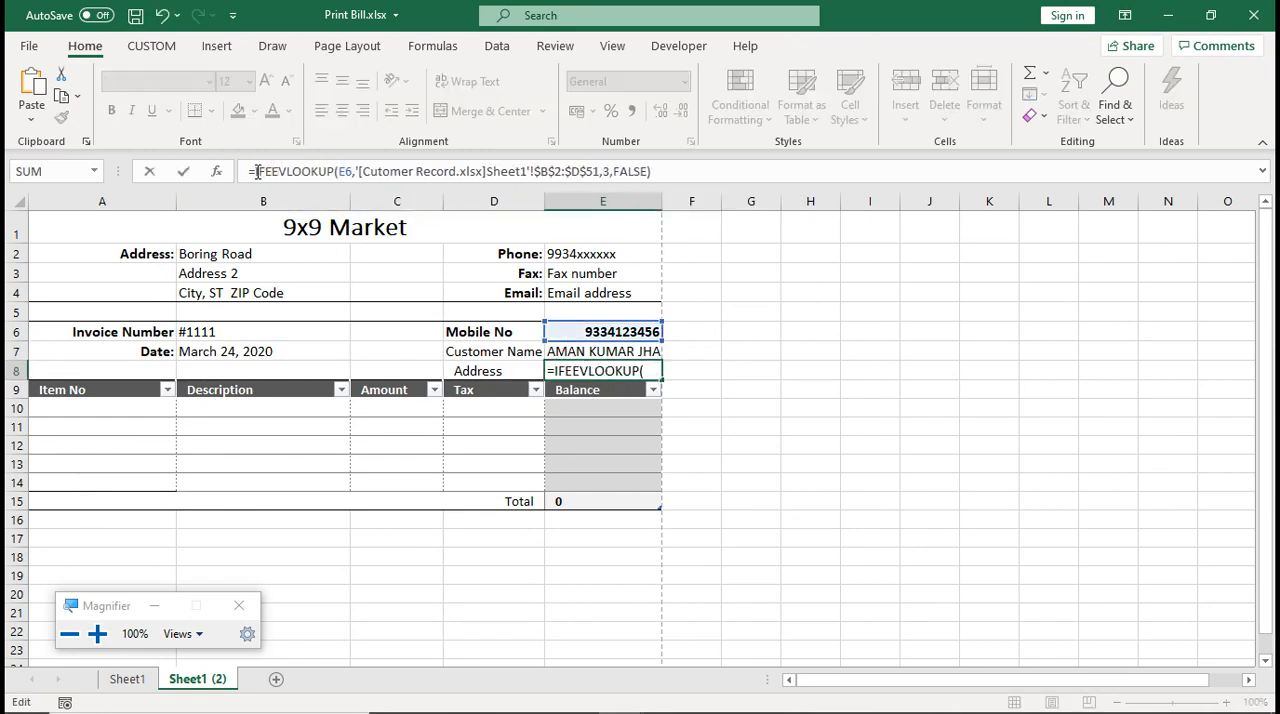
pyautogui.press('BackSpace')
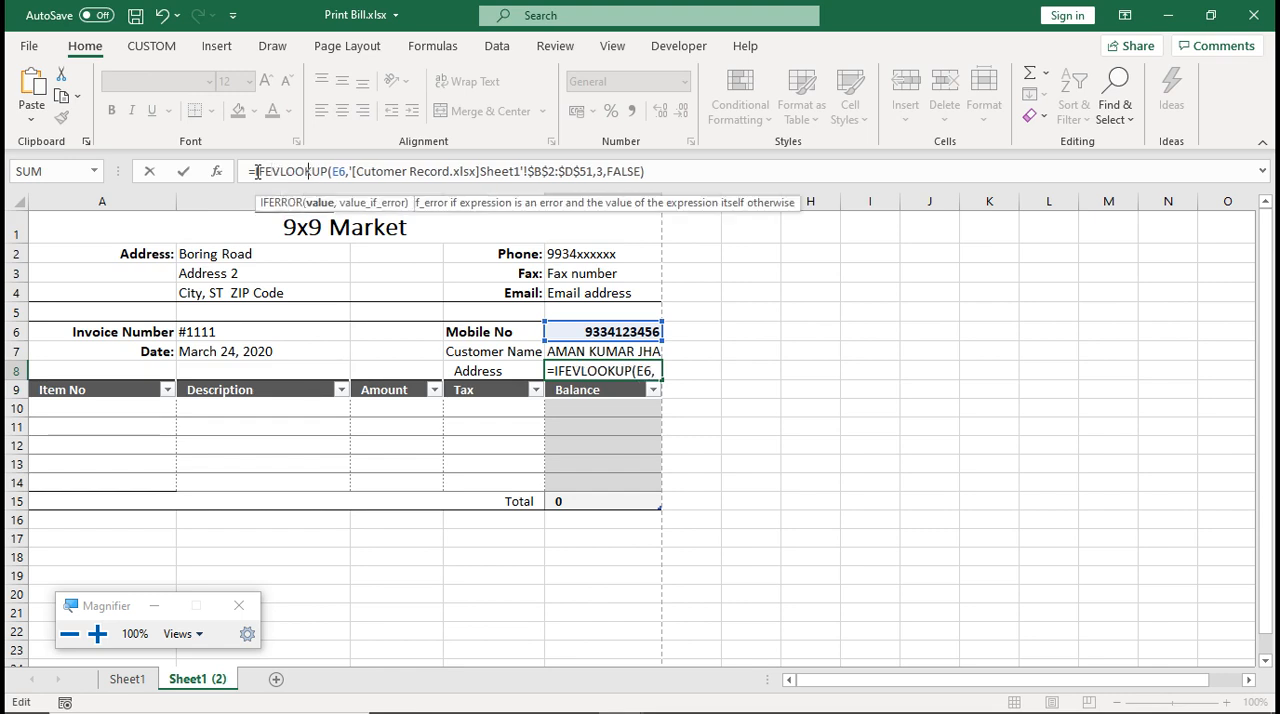
pyautogui.press('Tab')
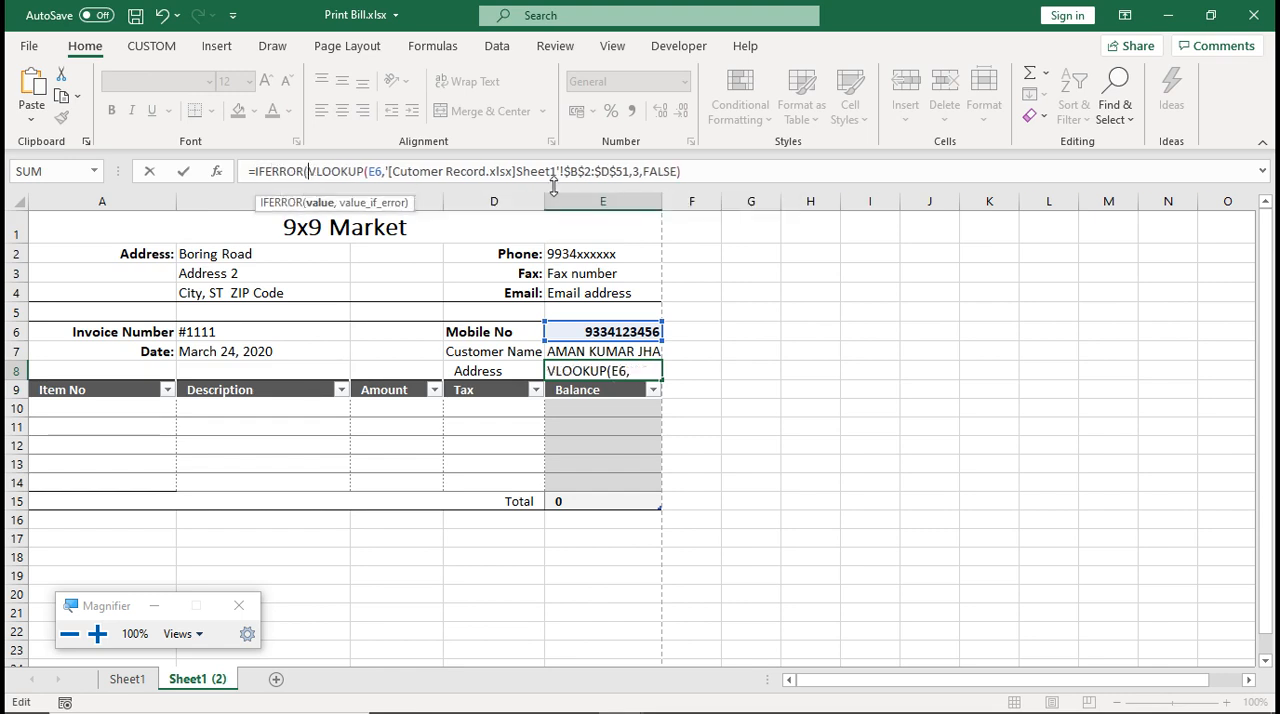
pyautogui.click(800, 172)
pyautogui.write(',""')
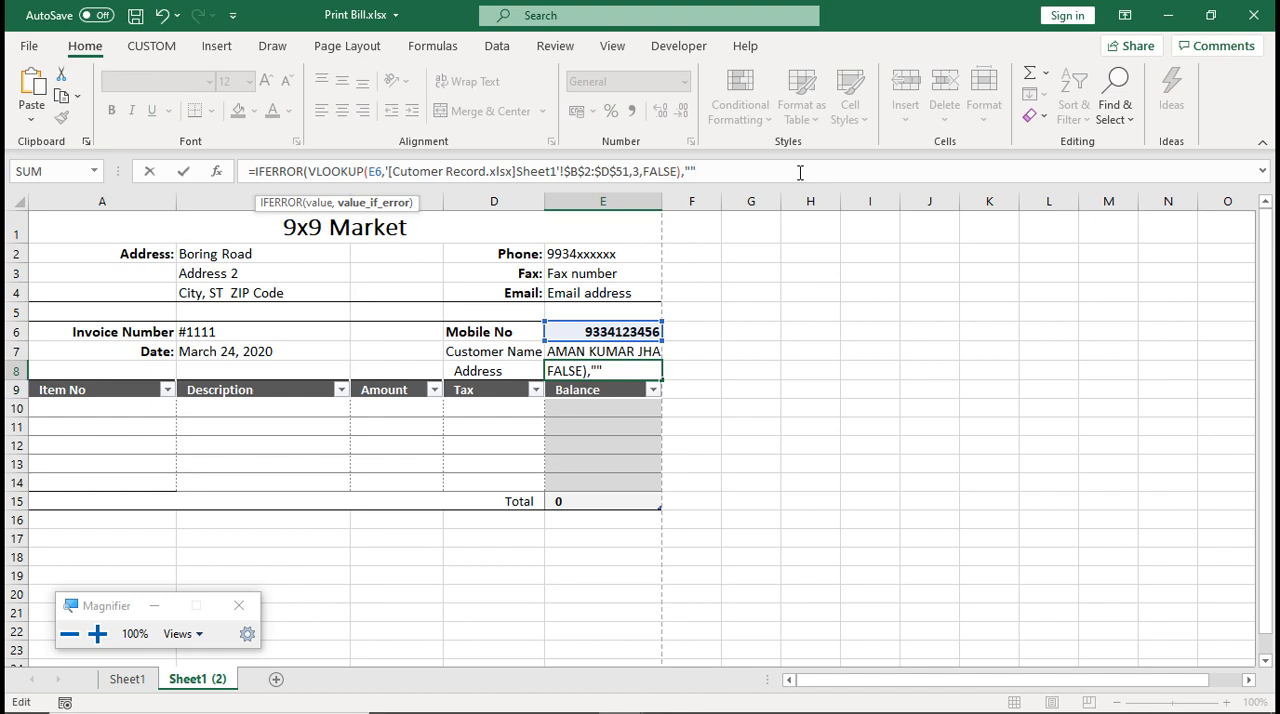
pyautogui.write(')')
pyautogui.press('Return')
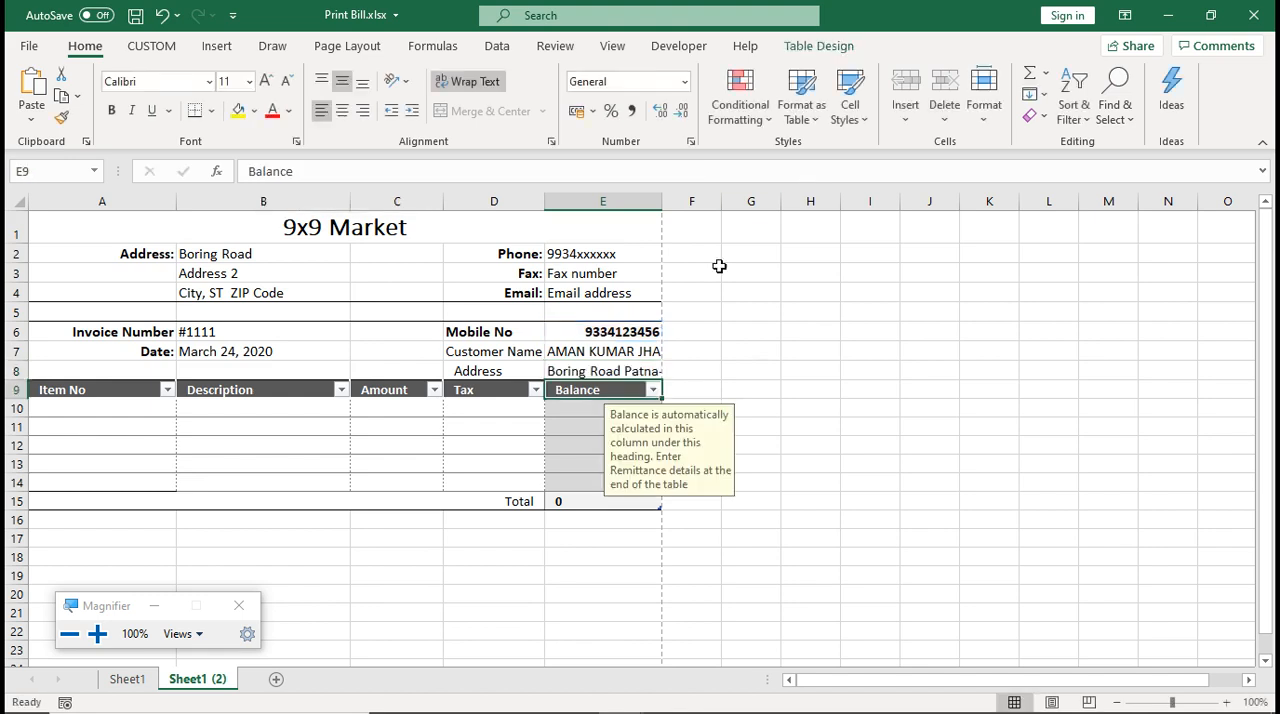
# Replace the customer's mobile number in cell E6 with an incomplete number to test the blanked lookups
pyautogui.click(620, 338)
pyautogui.press('Delete')
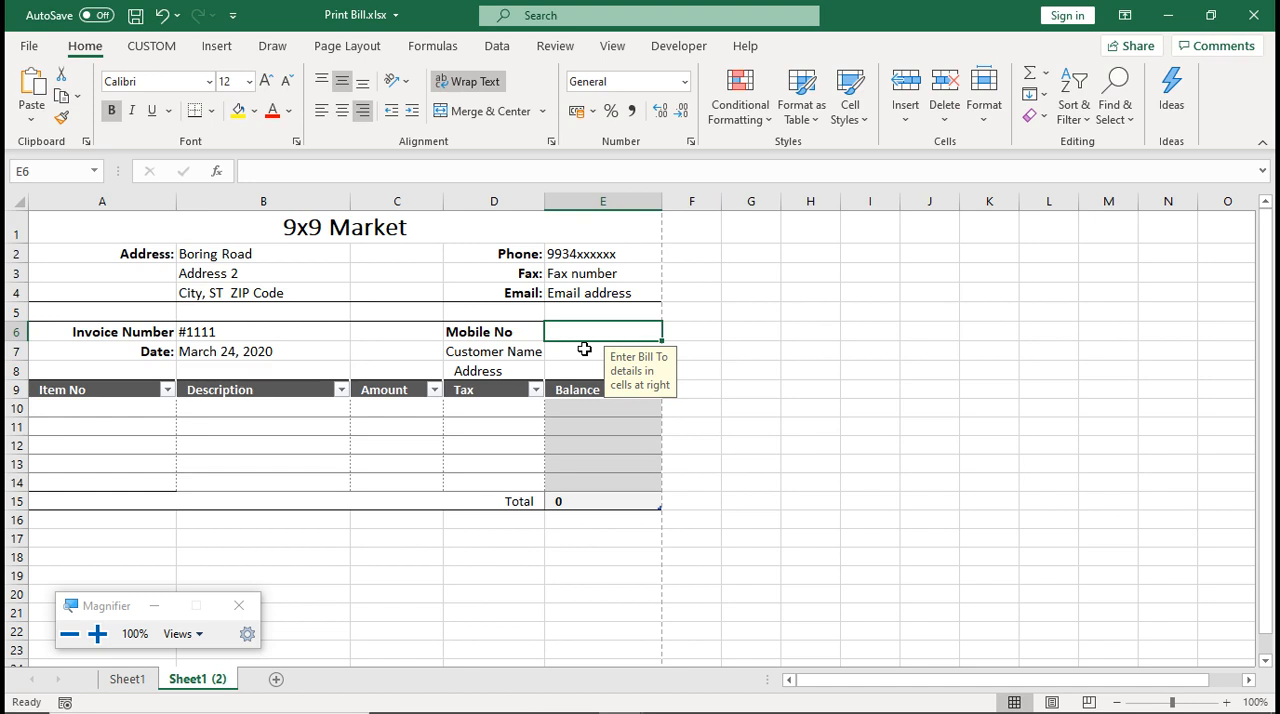
pyautogui.click(585, 332)
pyautogui.write('9')
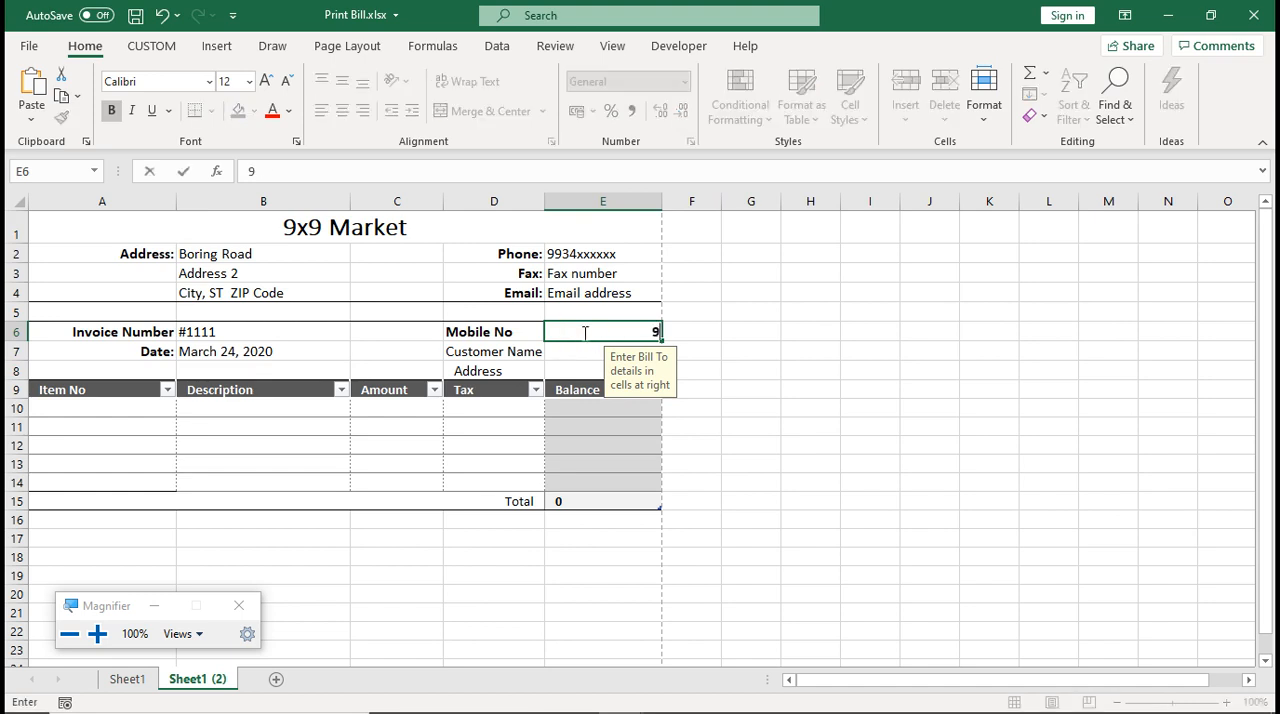
pyautogui.write('3355')
pyautogui.press('Return')
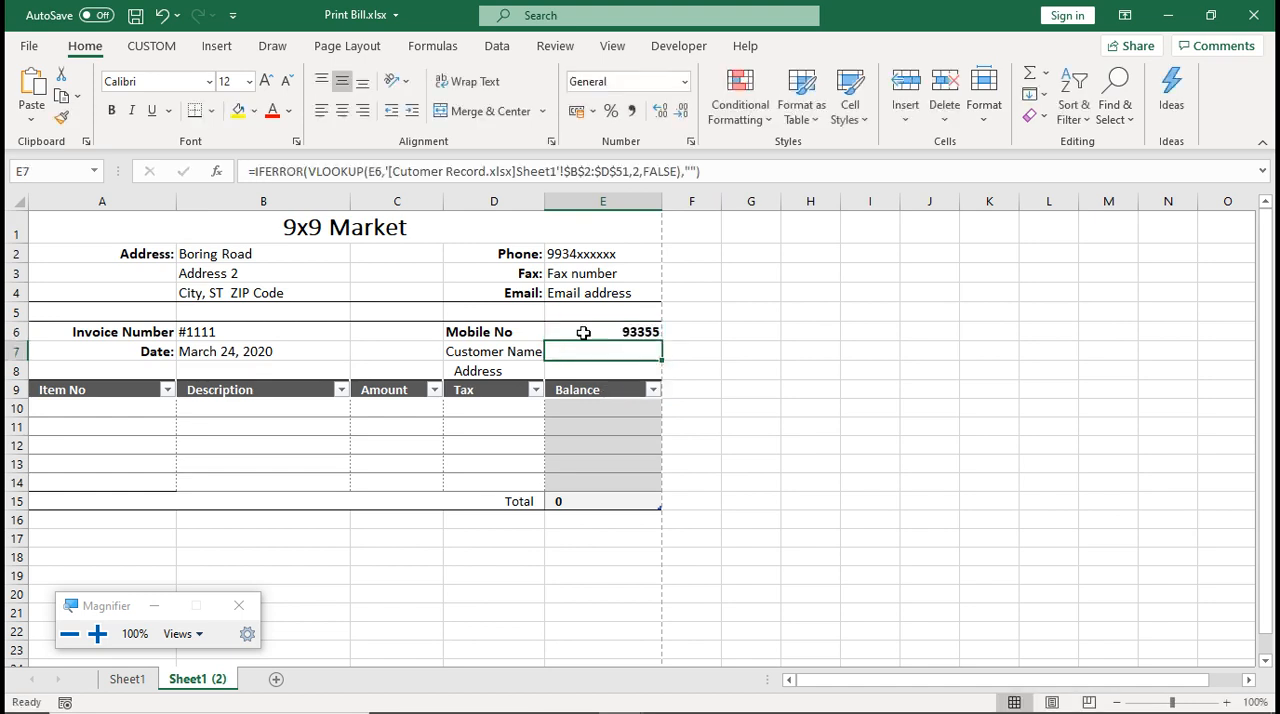
# Clear the incomplete mobile number from cell E6, leaving the Mobile No field empty
pyautogui.click(585, 332)
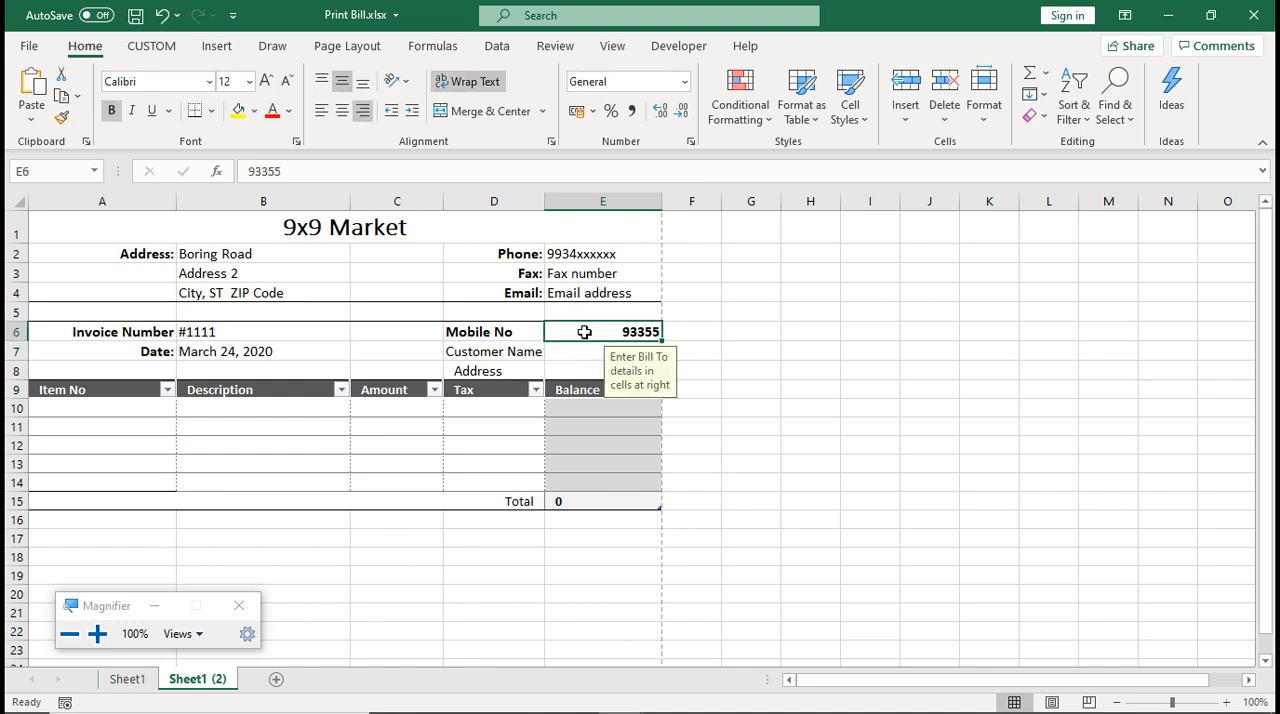
pyautogui.write('933')
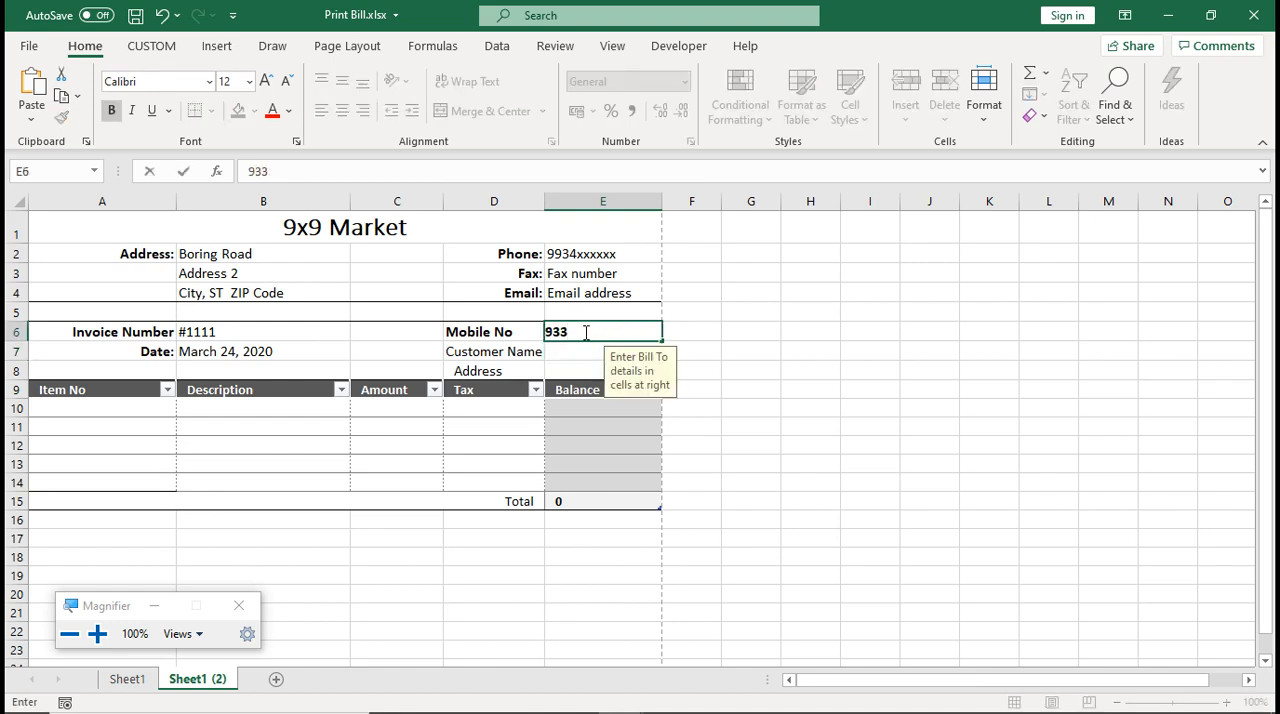
pyautogui.press('BackSpace')
pyautogui.press('BackSpace')
pyautogui.press('BackSpace')
pyautogui.click(700, 410)
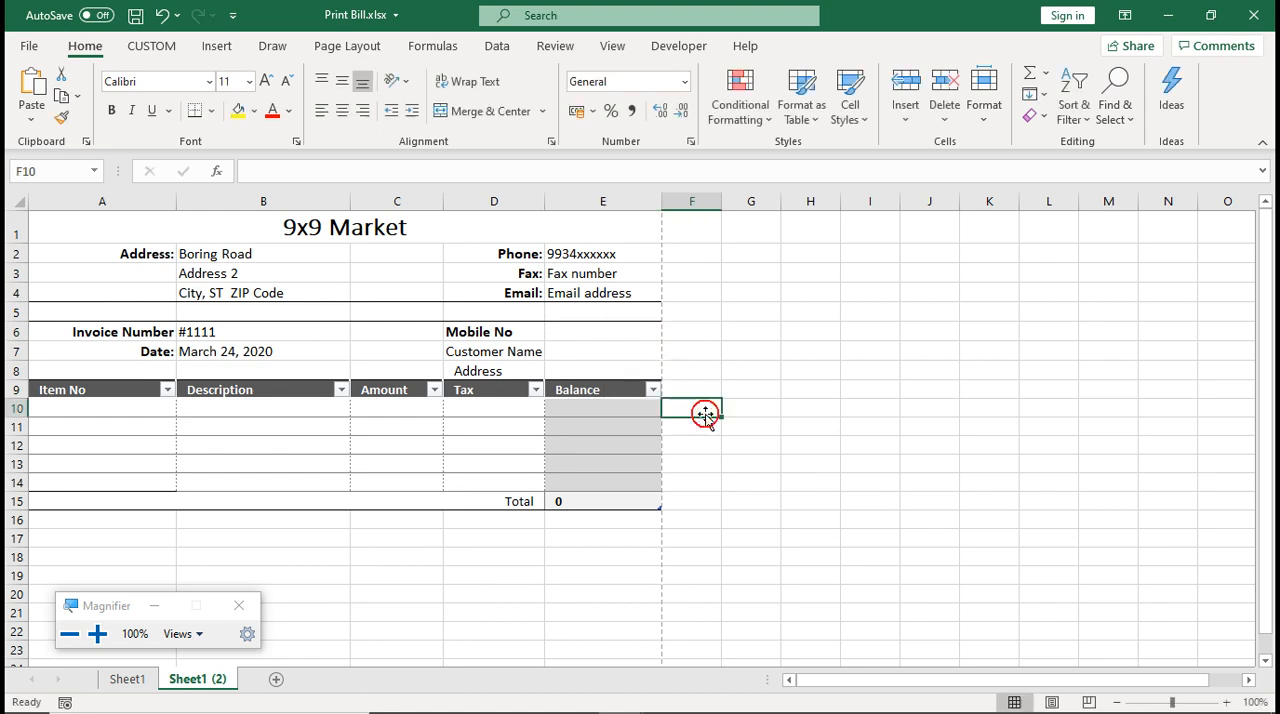
# Copy the customer mobile number in cell B14 of the Cutomer Record.xlsx workbook
pyautogui.moveTo(692, 710)
pyautogui.moveTo(621, 700)
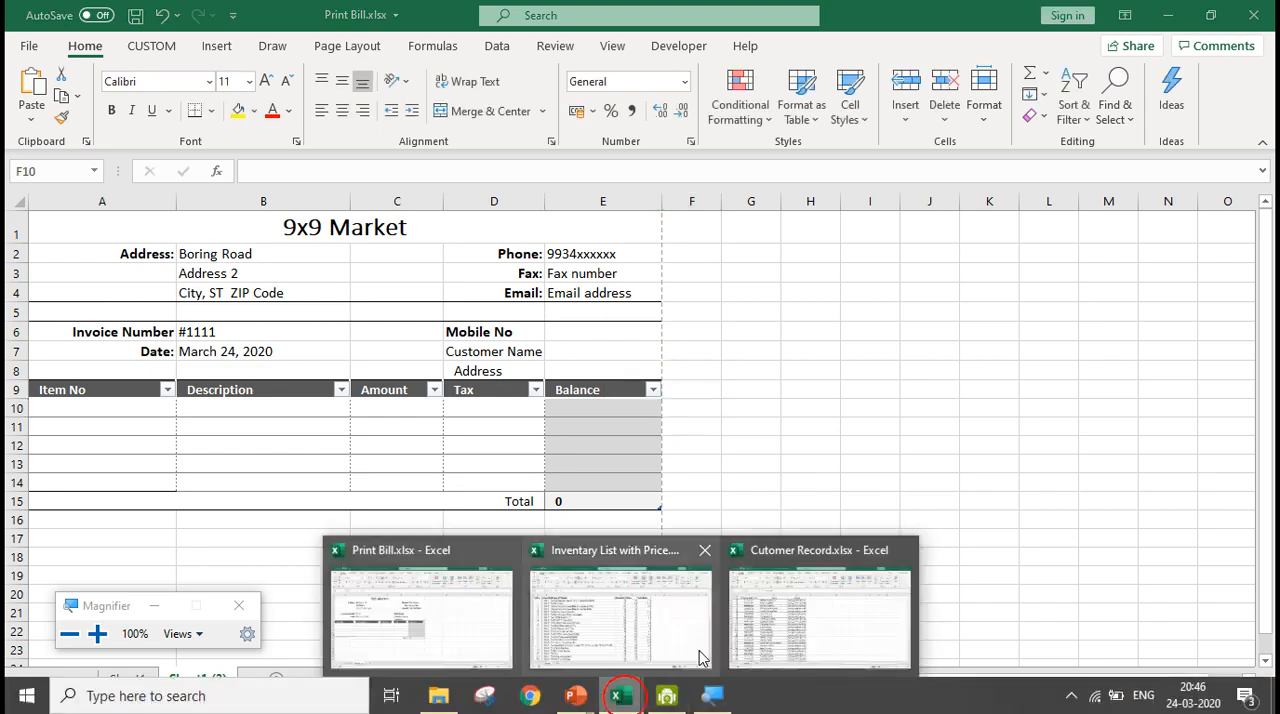
pyautogui.click(760, 638)
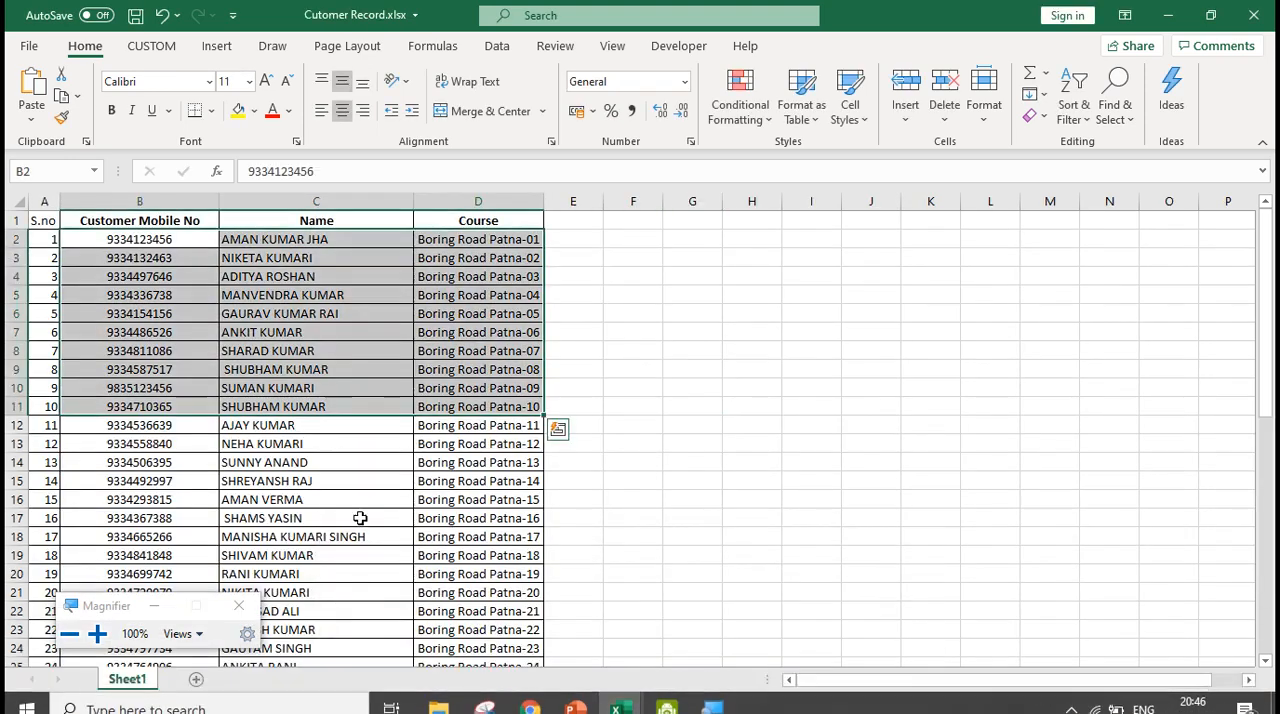
pyautogui.click(174, 460)
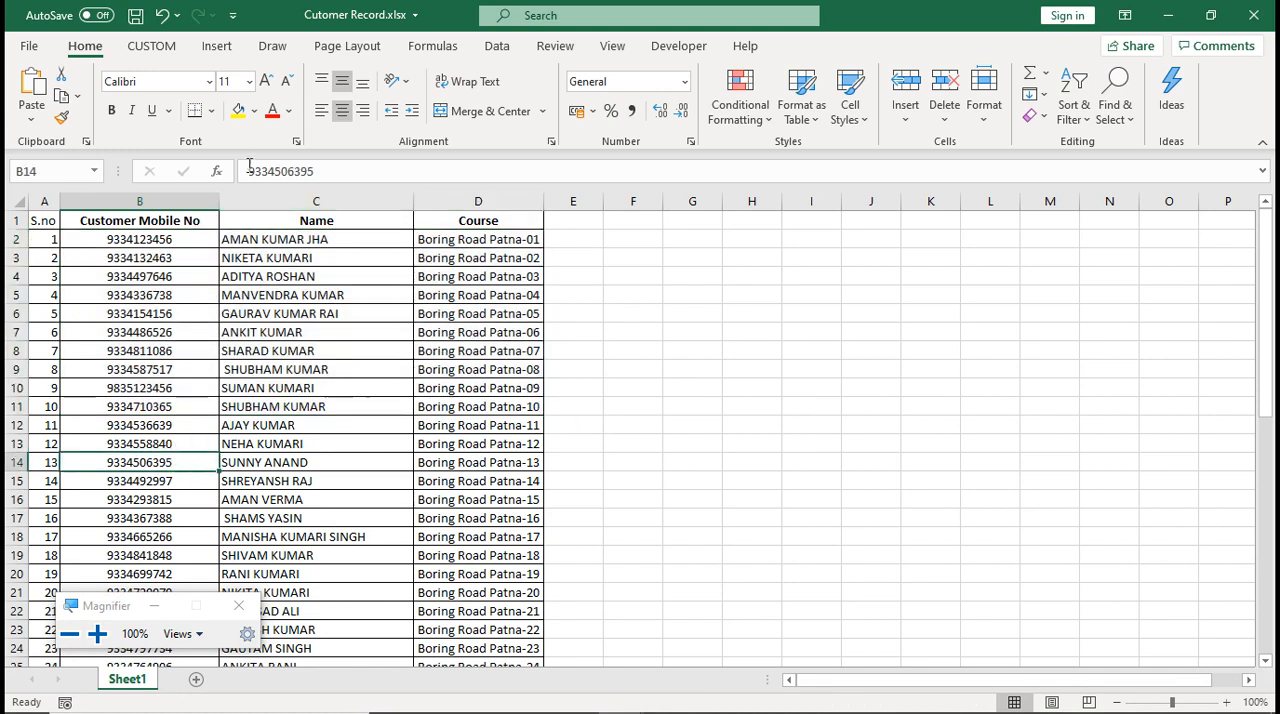
pyautogui.moveTo(247, 172); pyautogui.dragTo(324, 174)
pyautogui.hotkey('ctrl', 'c')
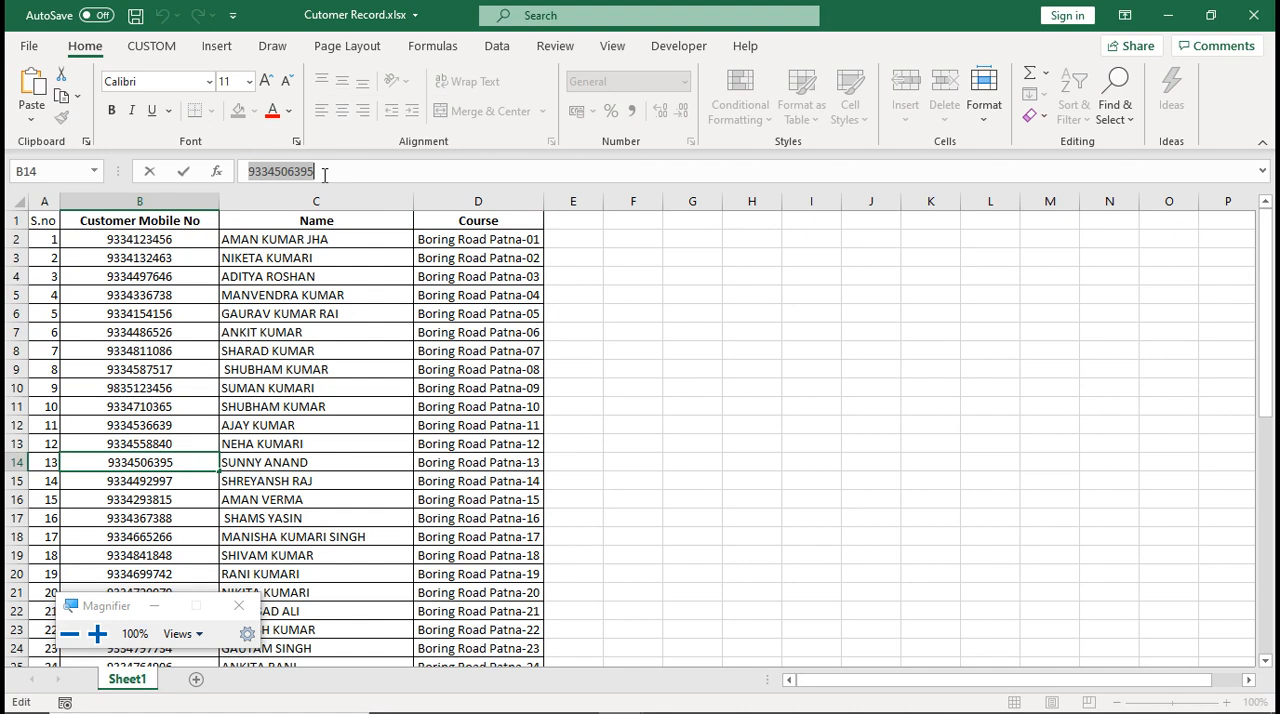
pyautogui.press('Return')
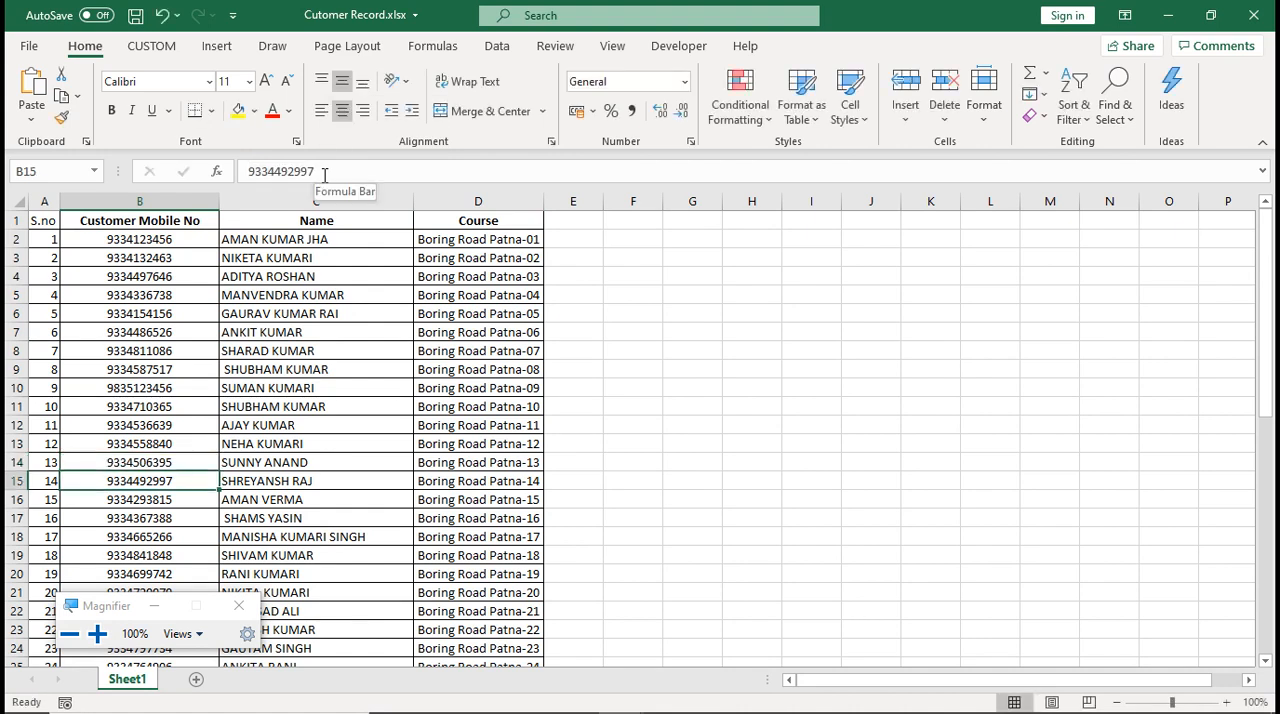
# Paste the copied mobile number into the Mobile No cell E6 of the Print Bill.xlsx workbook
pyautogui.moveTo(837, 707)
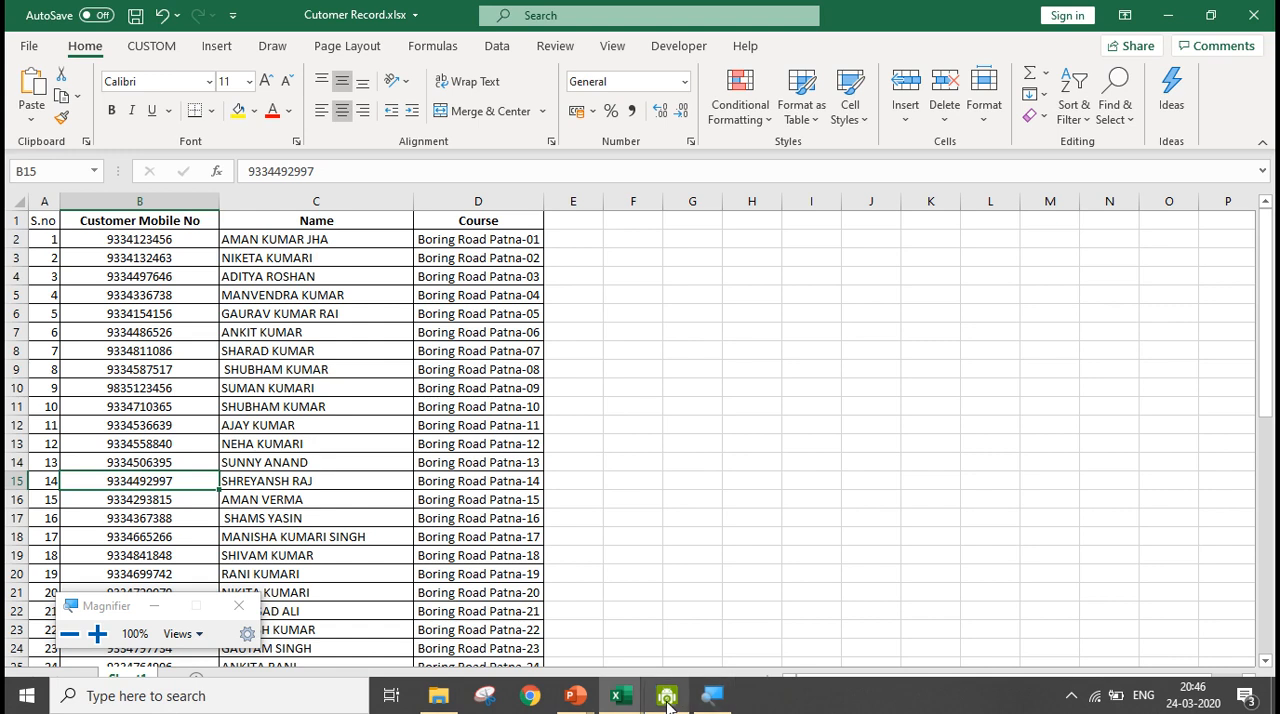
pyautogui.moveTo(632, 708)
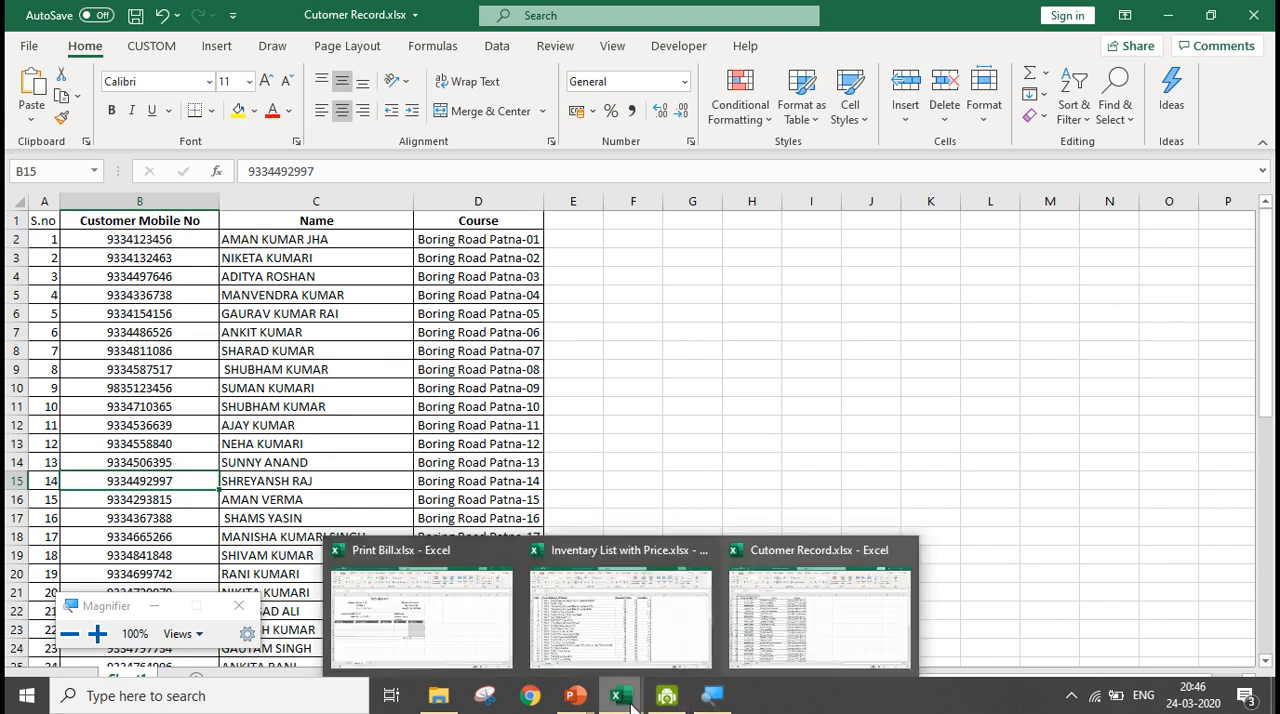
pyautogui.click(480, 641)
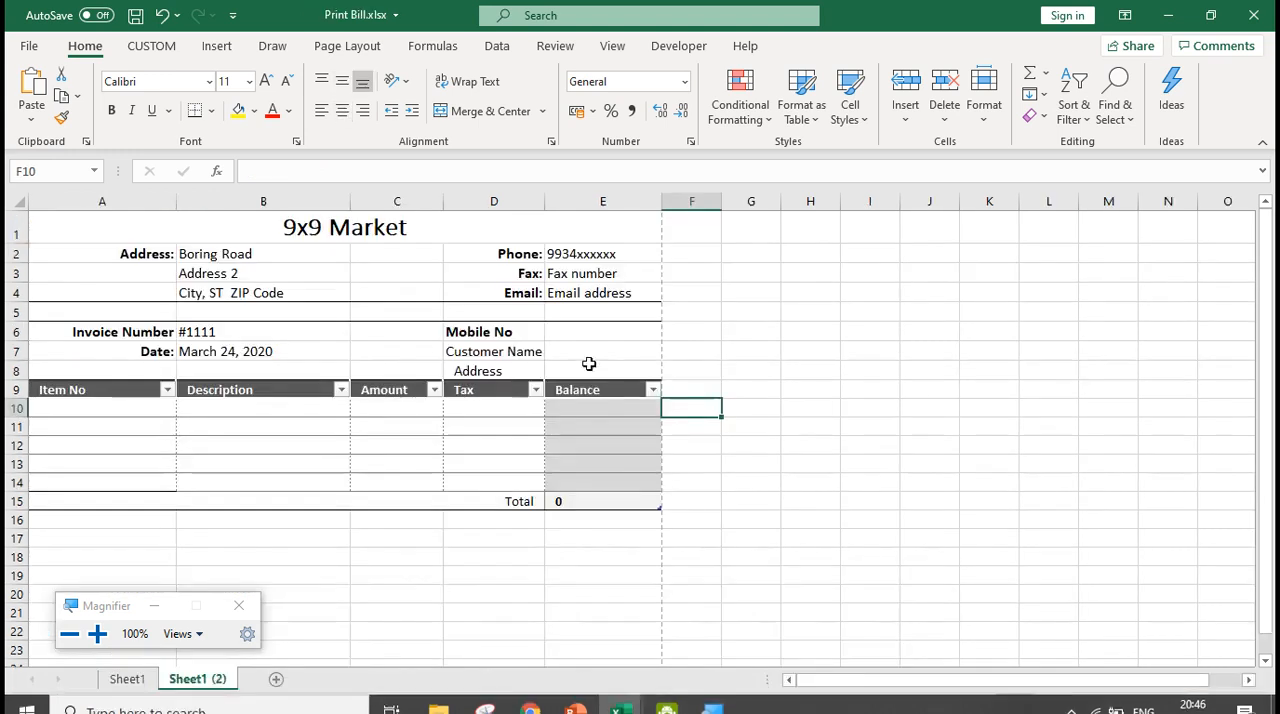
pyautogui.click(589, 328)
pyautogui.click(438, 171)
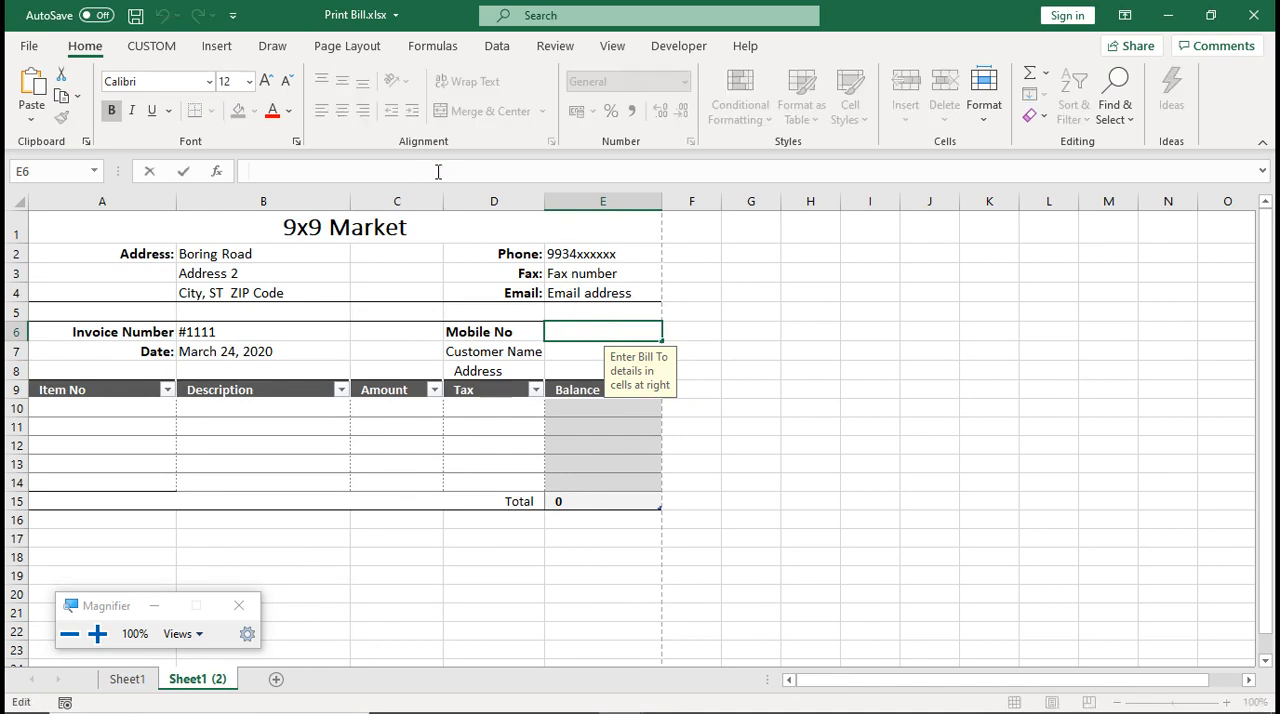
pyautogui.hotkey('ctrl', 'v')
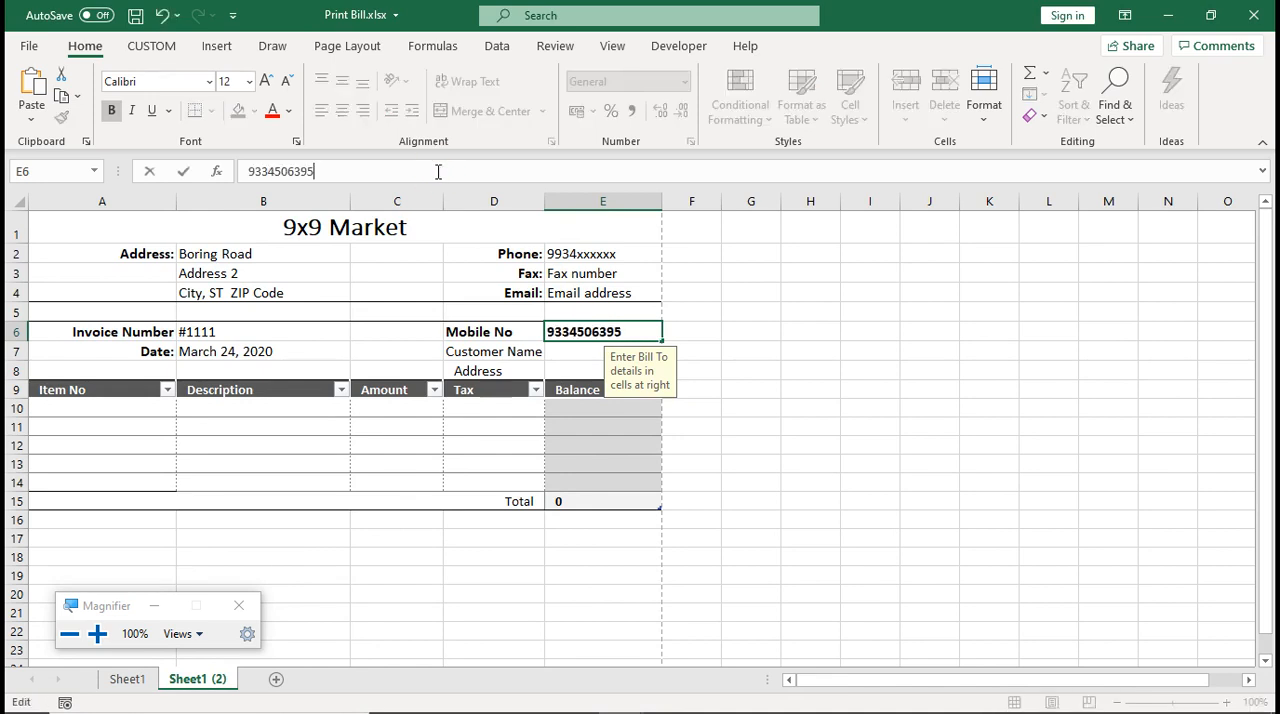
pyautogui.press('Return')
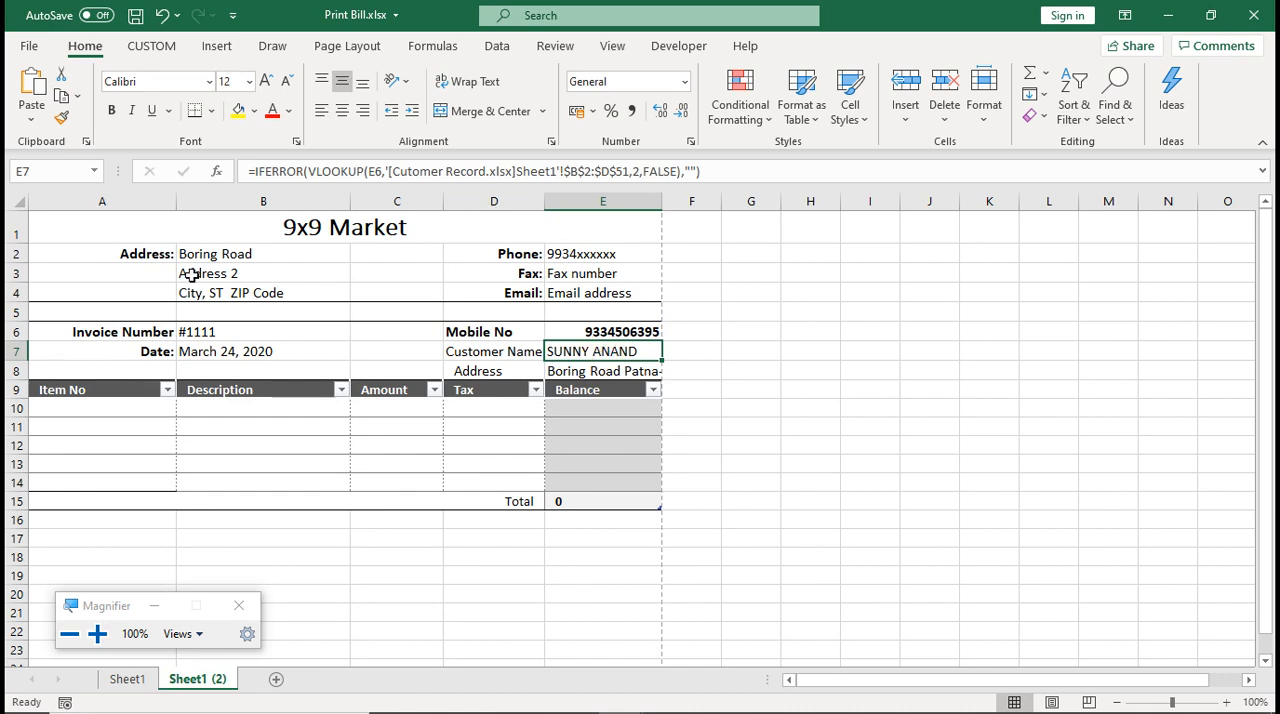
# Enter item numbers P001 in cell A10 and P003 in cell A11 of the bill
pyautogui.click(95, 403)
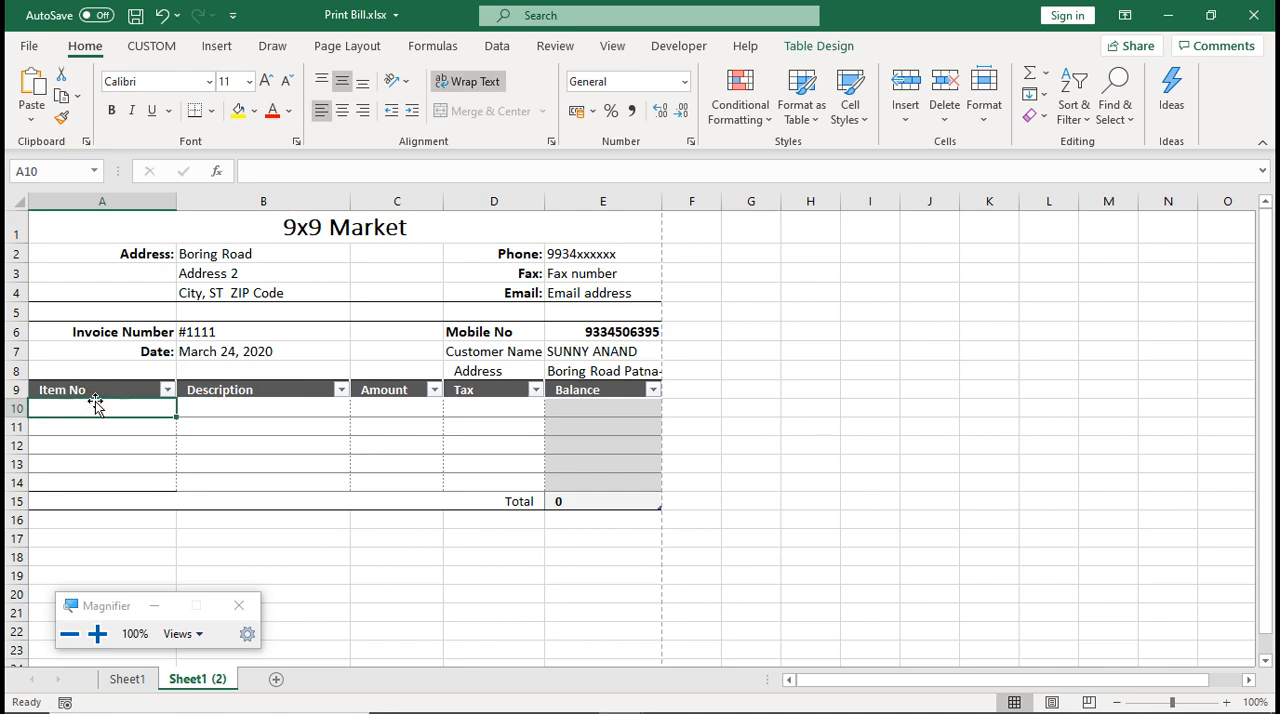
pyautogui.write('P')
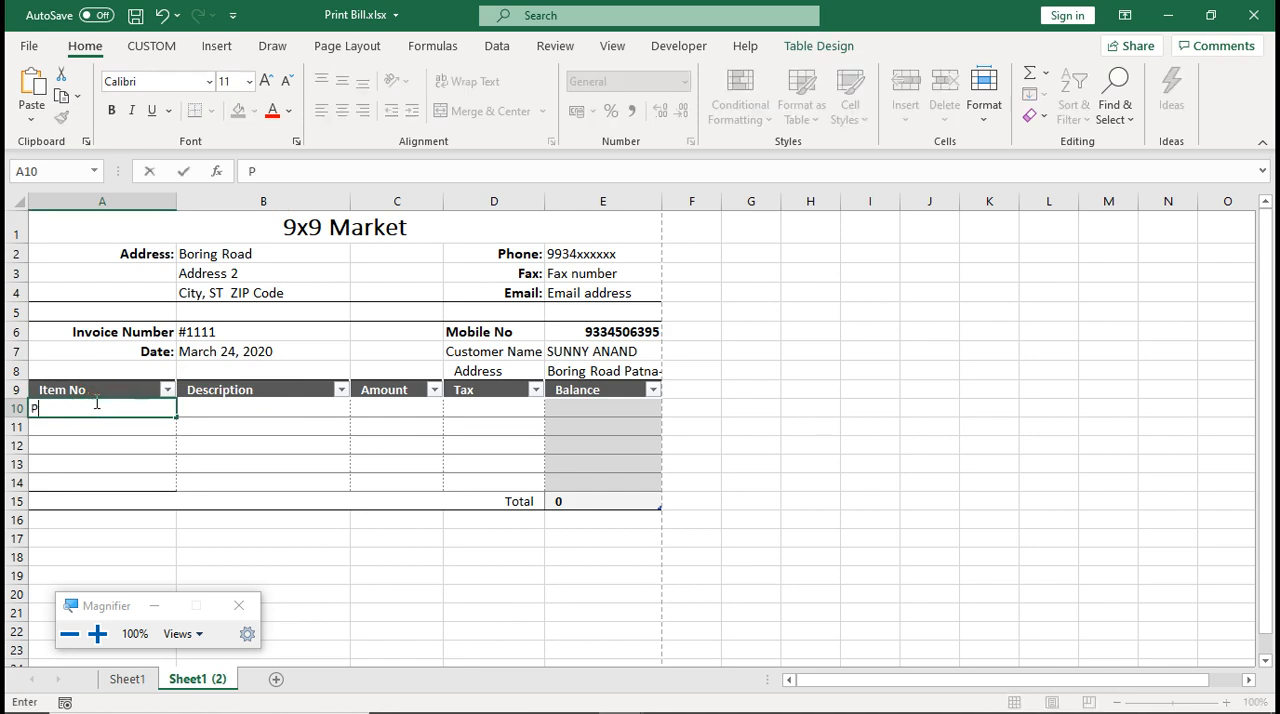
pyautogui.write('001')
pyautogui.press('Return')
pyautogui.write('P')
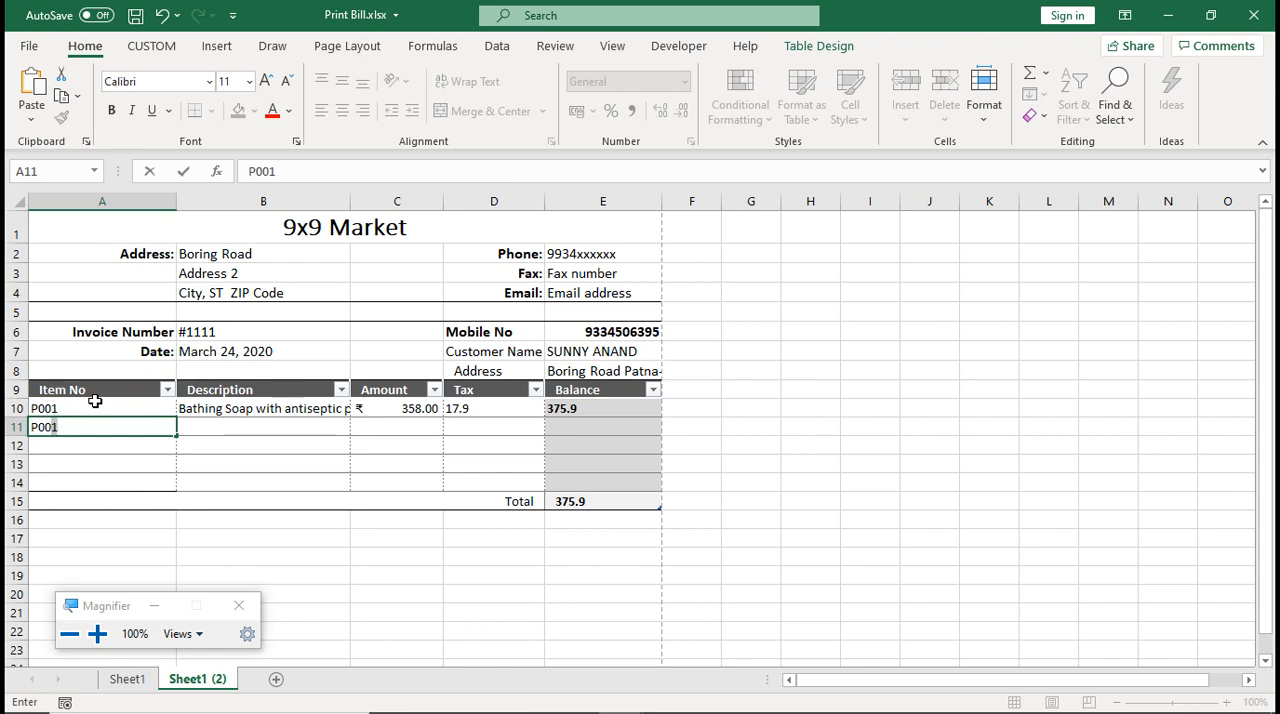
pyautogui.write('003')
pyautogui.press('Return')
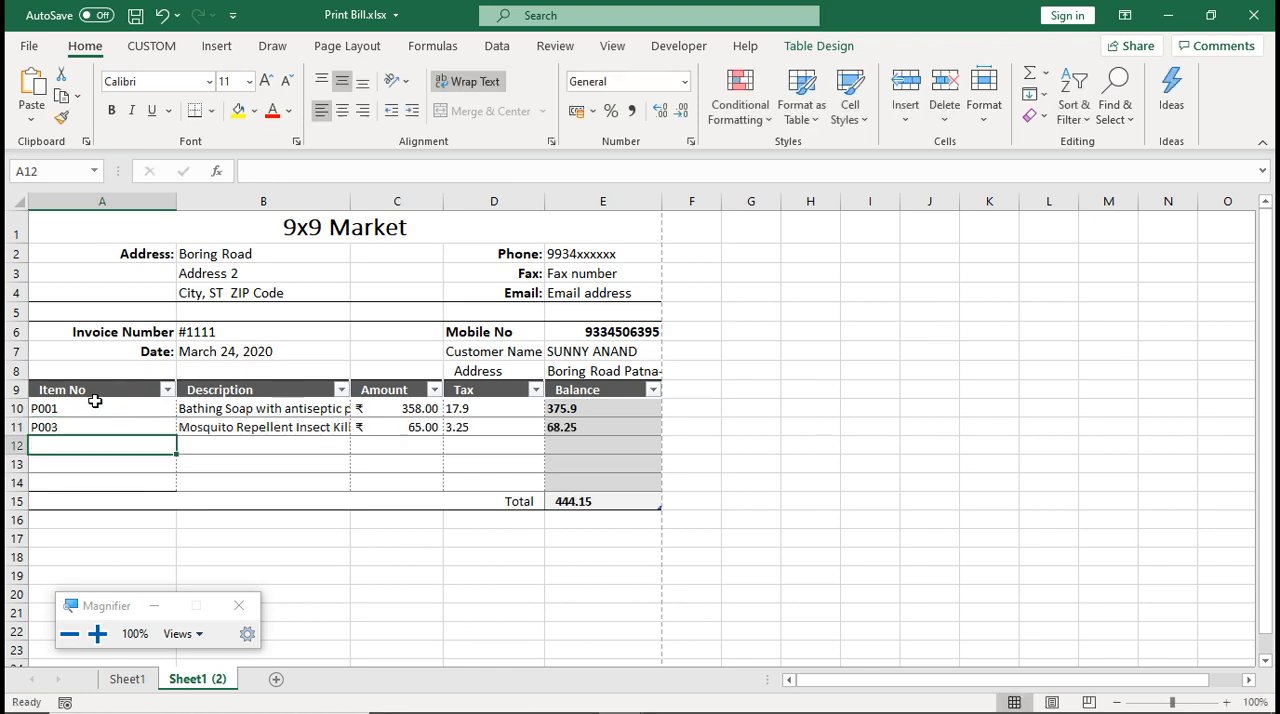
# Enter item numbers P005 in cell A12 and P007 in cell A13 of the bill
pyautogui.write('P005')
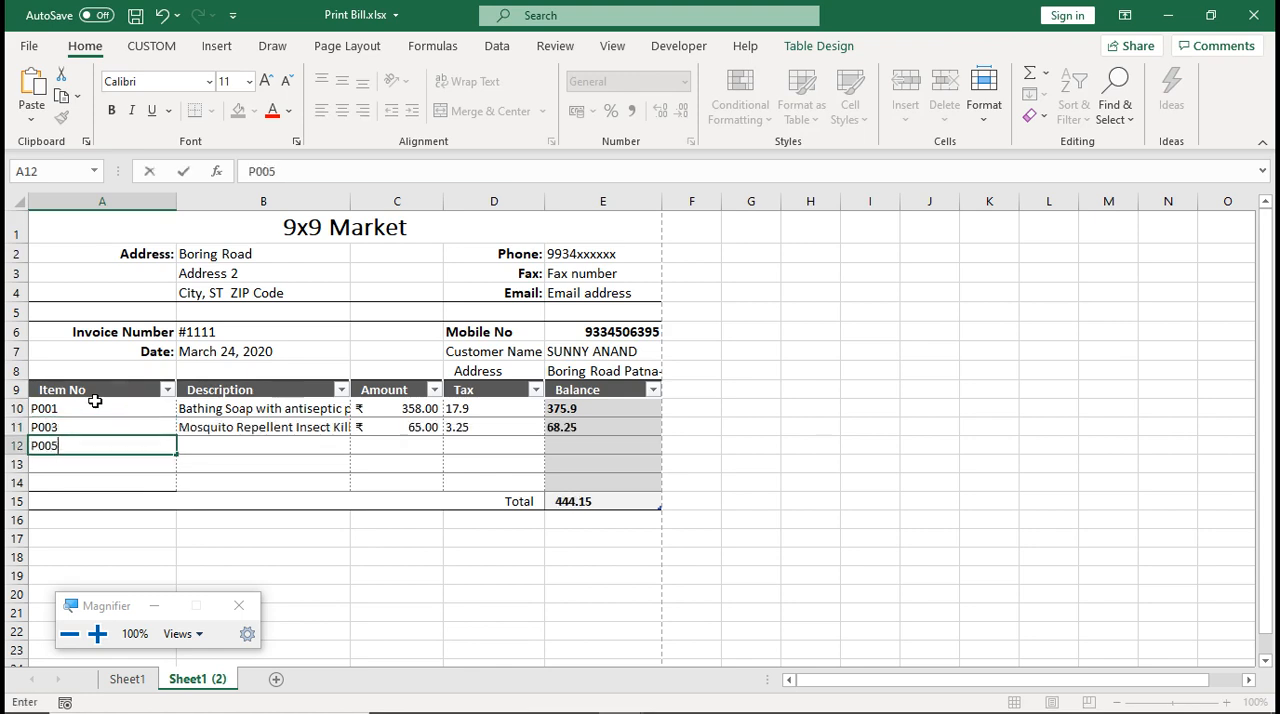
pyautogui.press('Return')
pyautogui.write('P00')
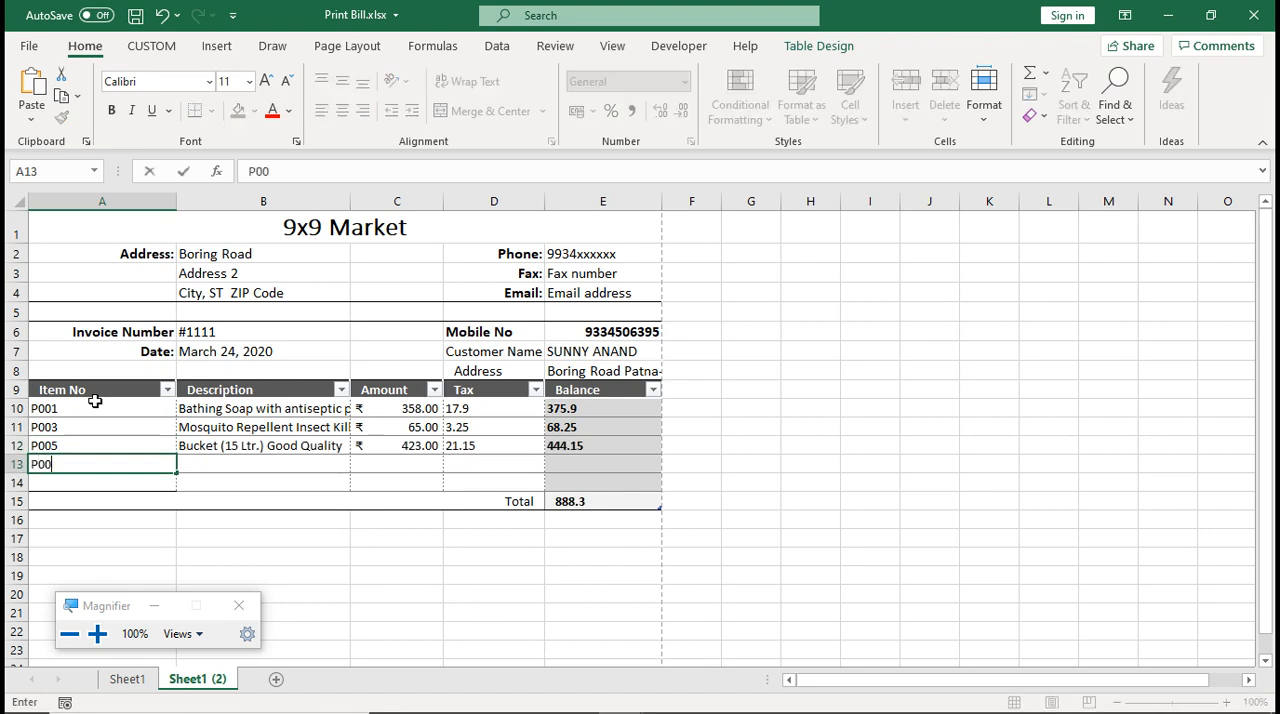
pyautogui.write('7')
pyautogui.press('Return')
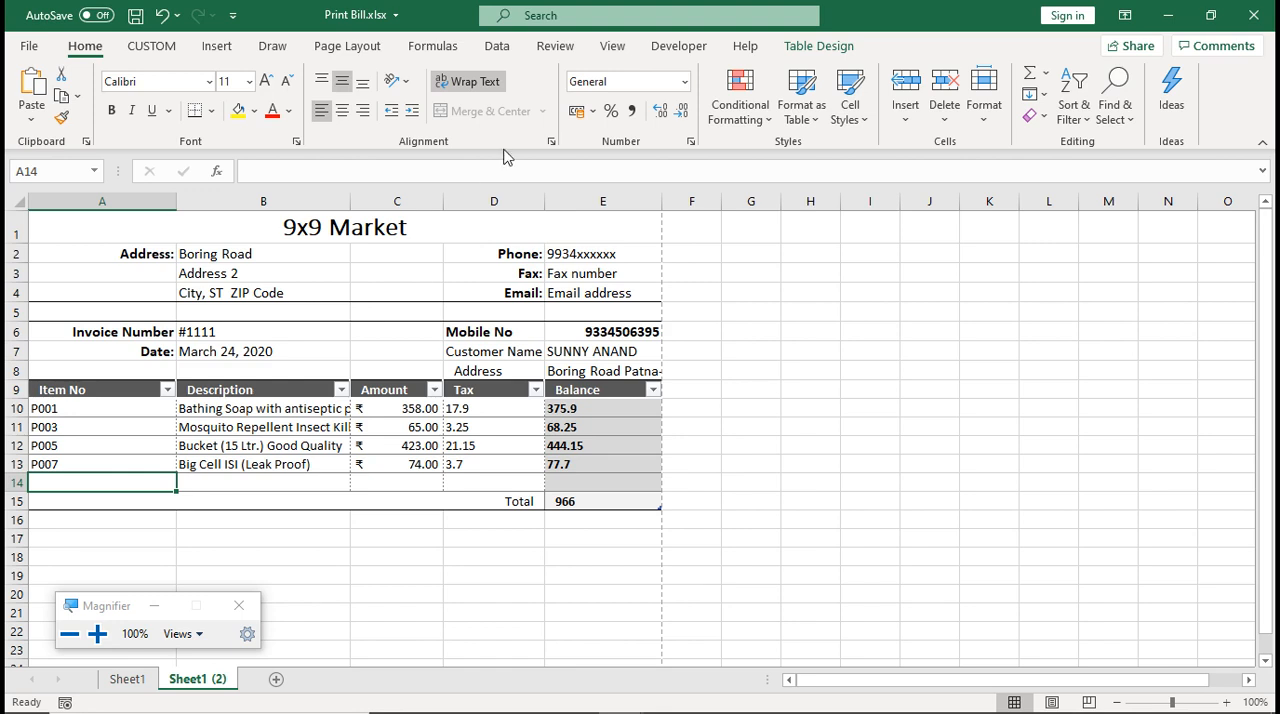
pyautogui.click(811, 502)
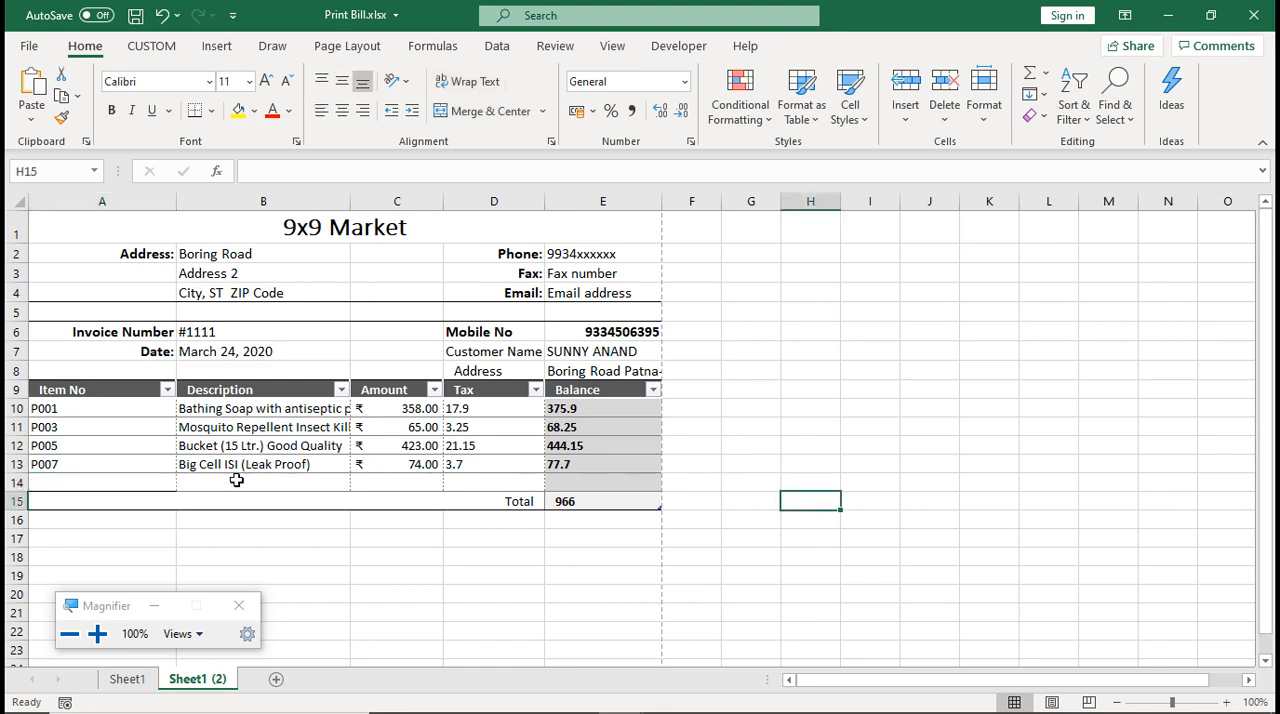
pyautogui.click(151, 482)
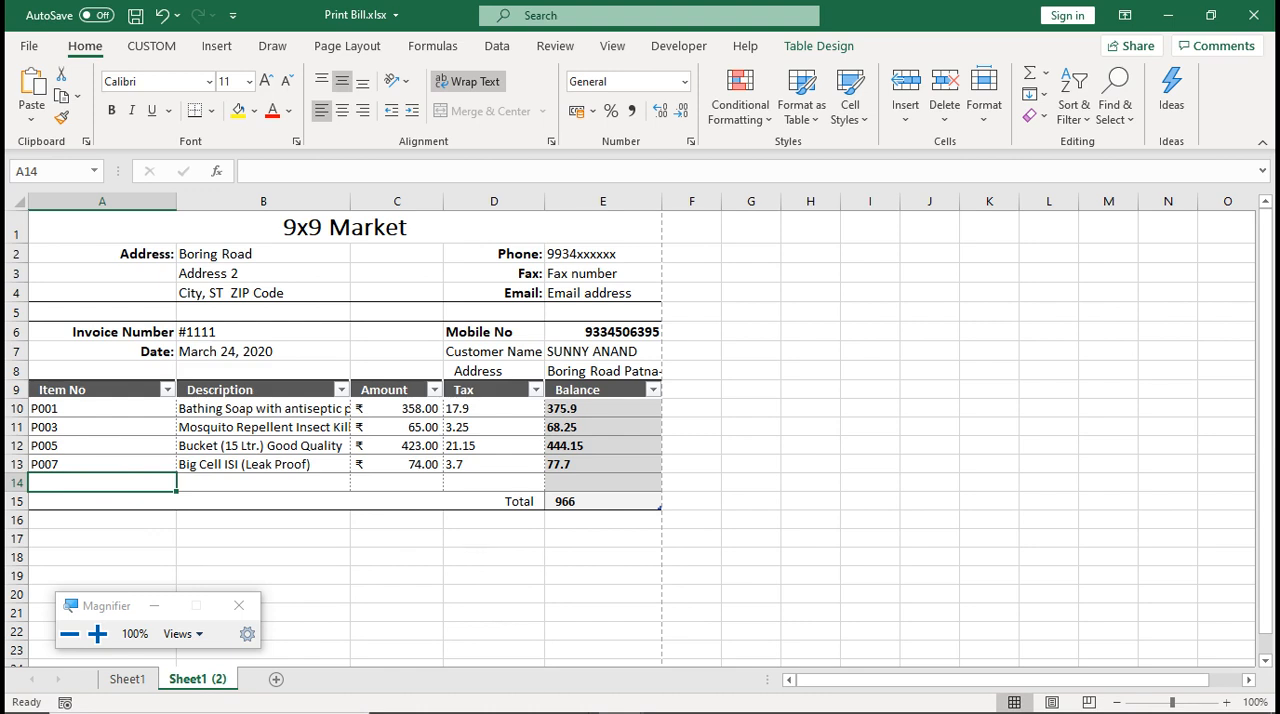
# Switch to the Vlookup.pptx slide show in PowerPoint, advance to the IFERROR slide and highlight the beginning of its definition
pyautogui.moveTo(612, 710)
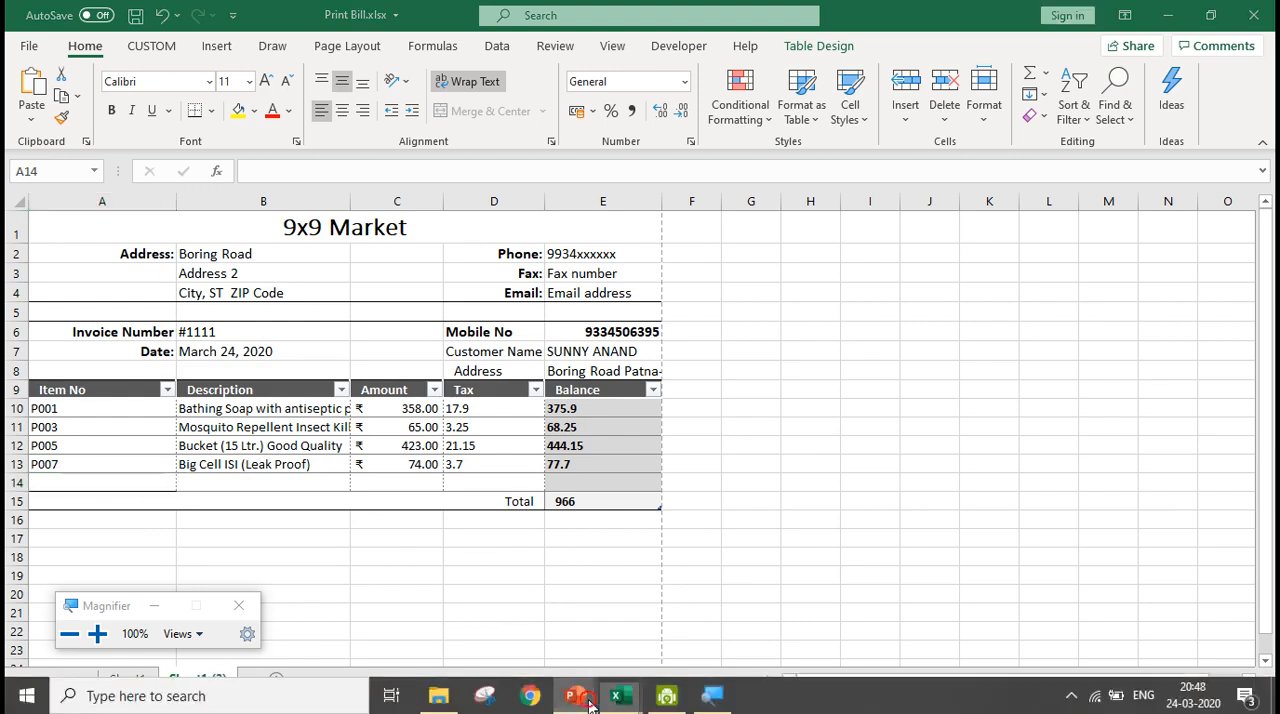
pyautogui.moveTo(576, 700)
pyautogui.click(614, 638)
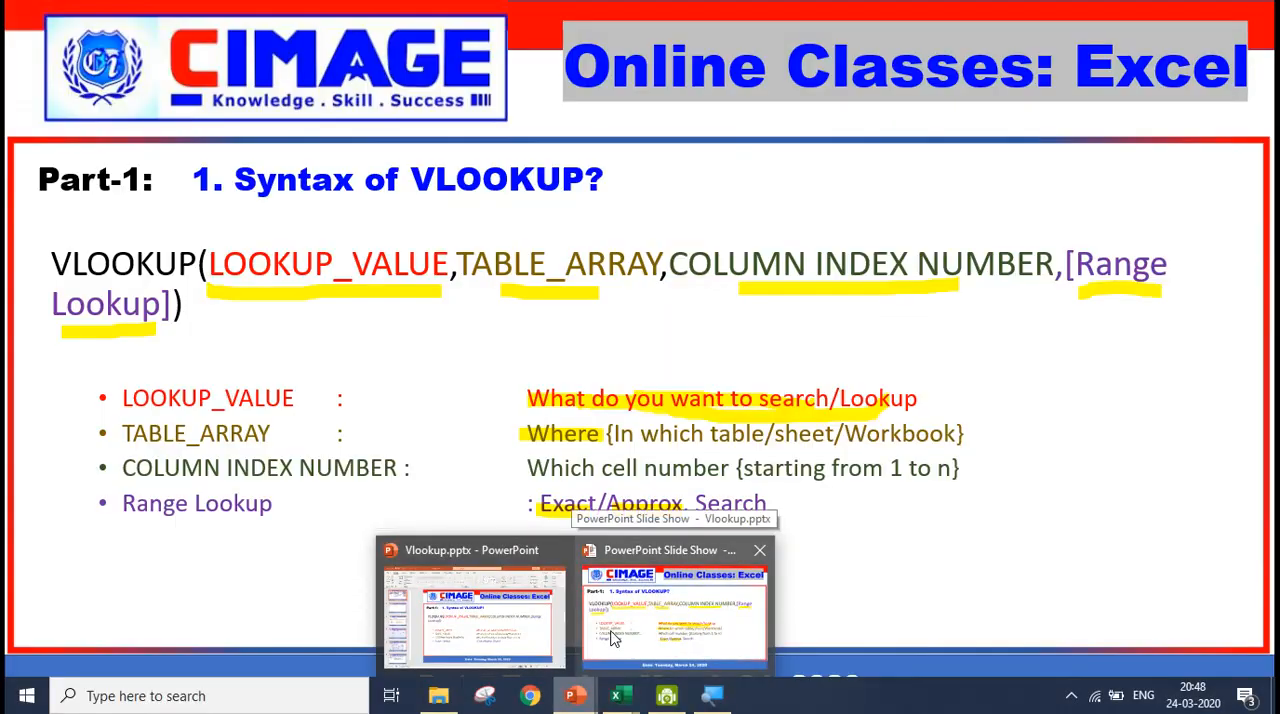
pyautogui.click(614, 638)
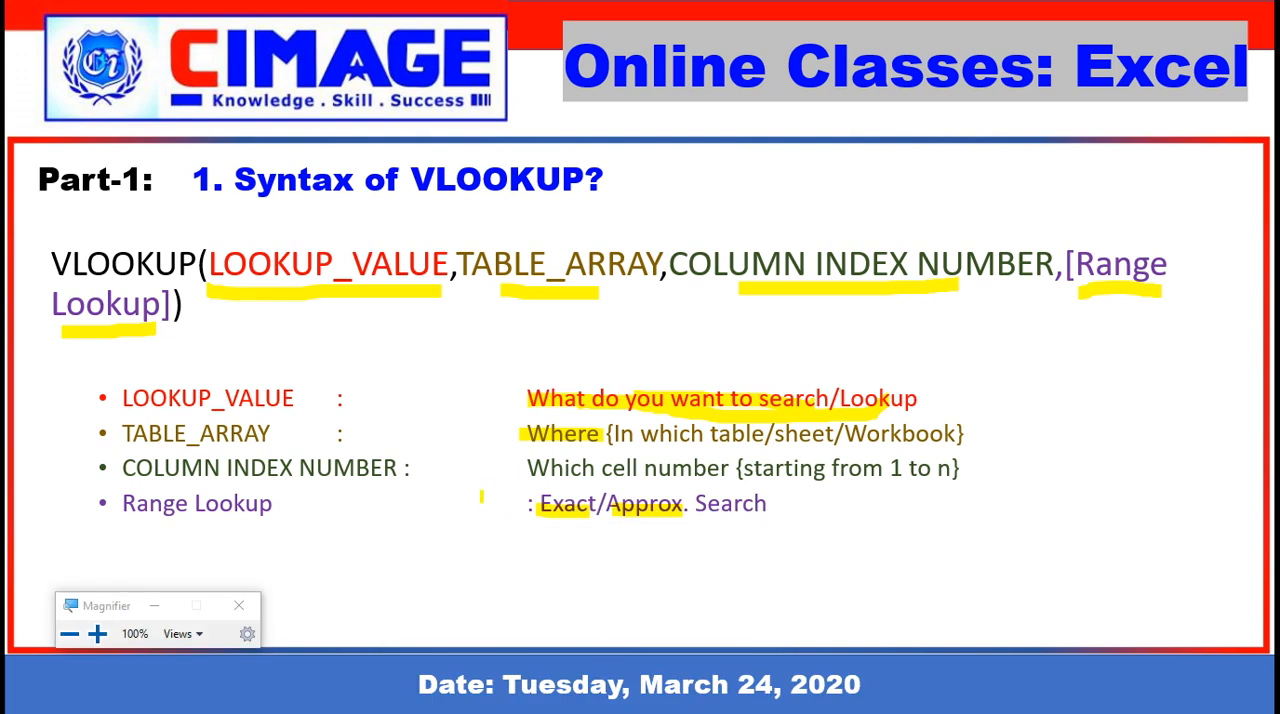
pyautogui.click(481, 496)
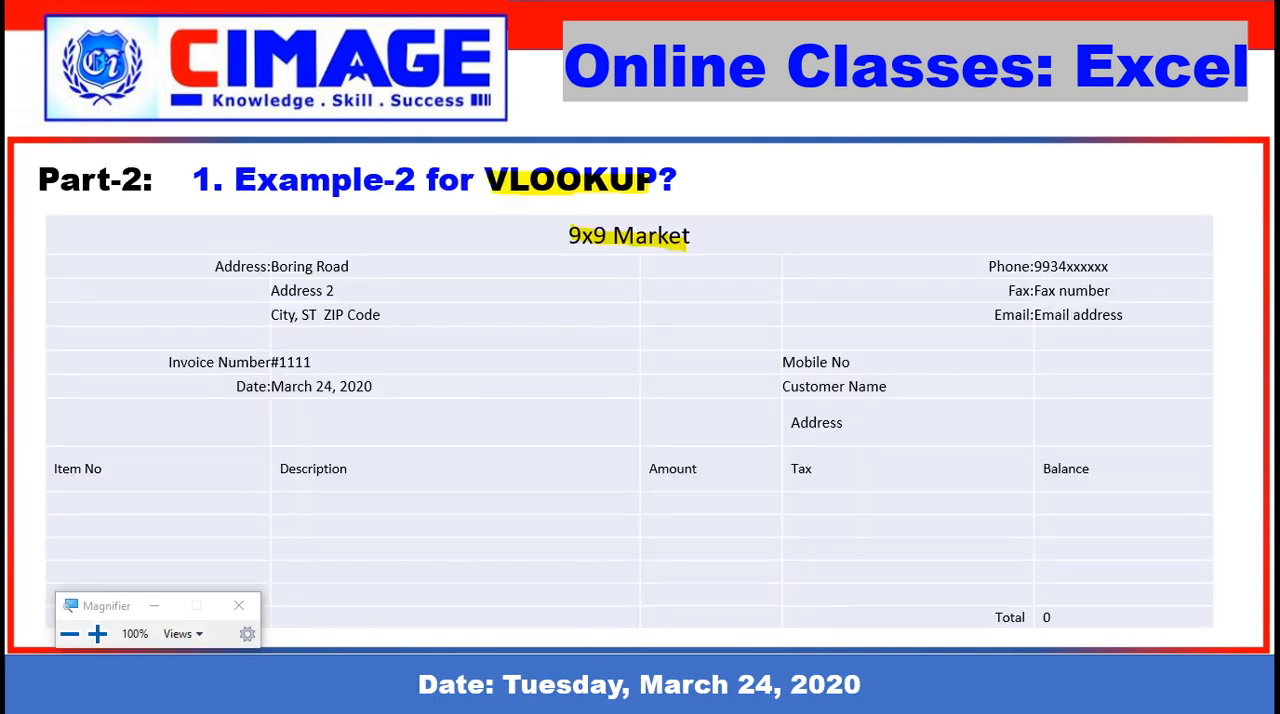
pyautogui.press('Right')
pyautogui.press('Right')
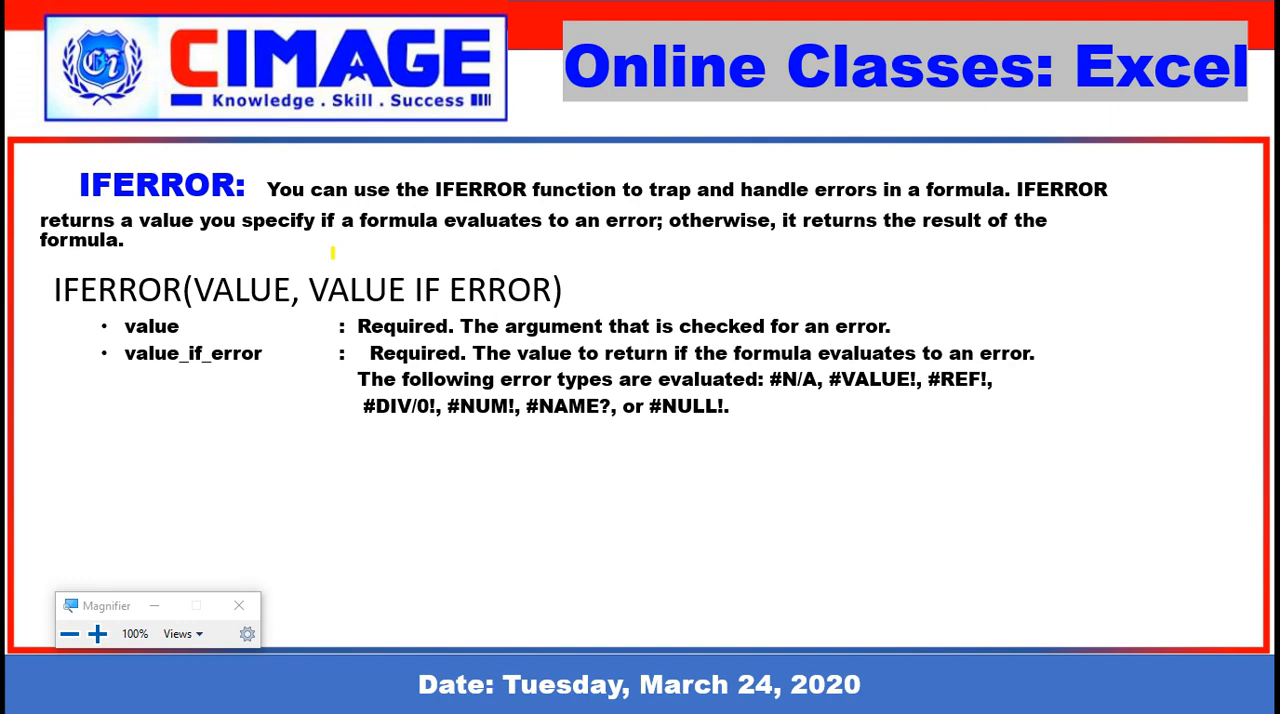
pyautogui.moveTo(274, 205); pyautogui.dragTo(320, 204)
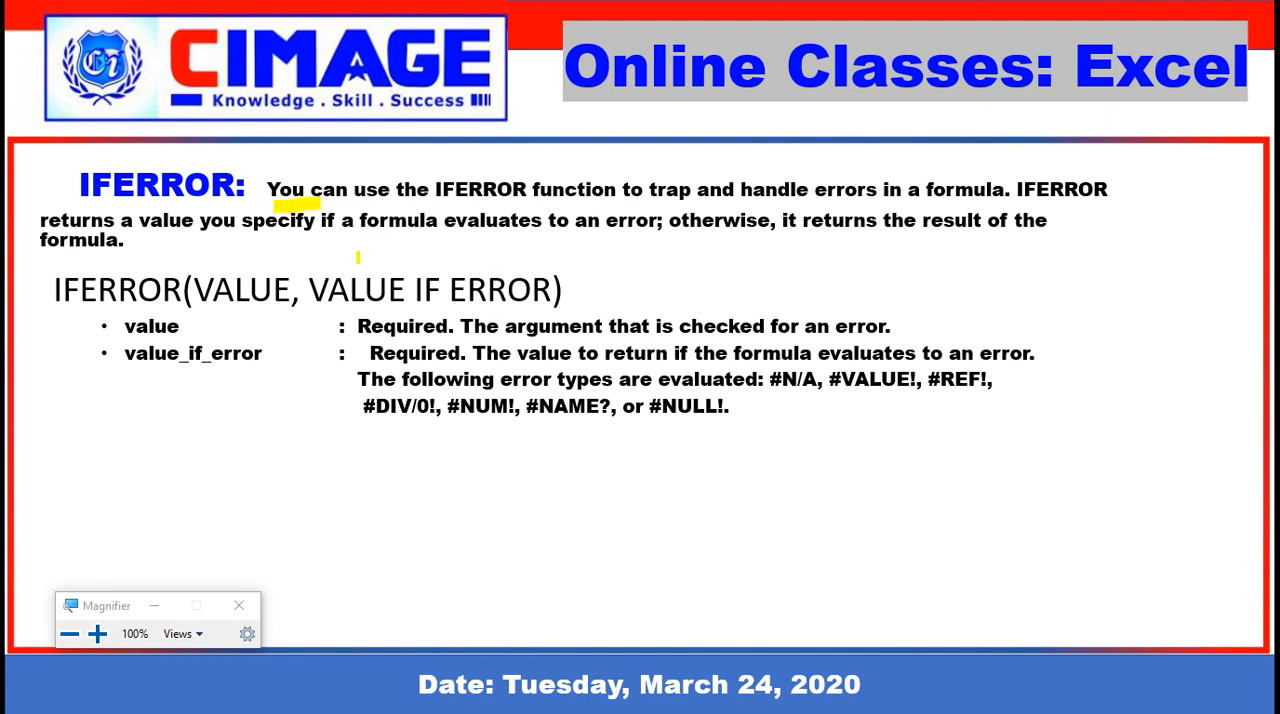